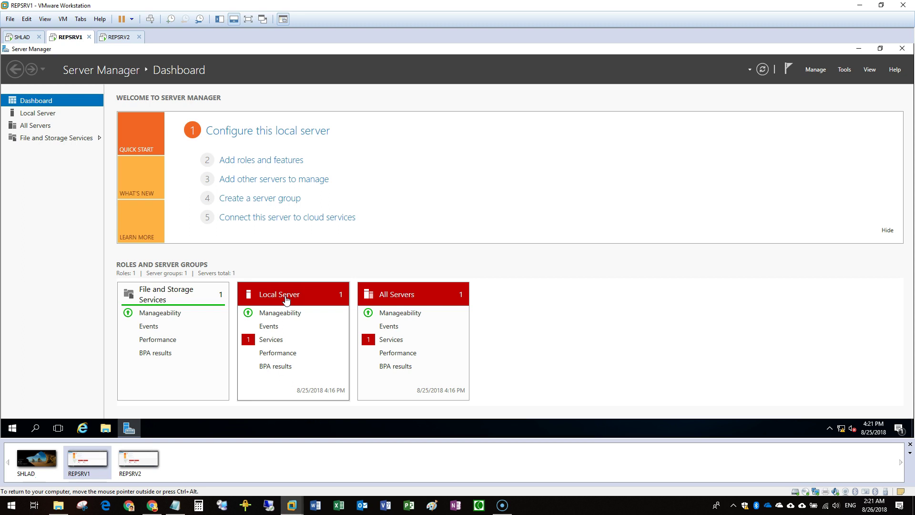
Open the Scale Out Report Server Deployment notes in Notepad and review the server details
{"action": "left_click", "coordinate": [175, 506]}
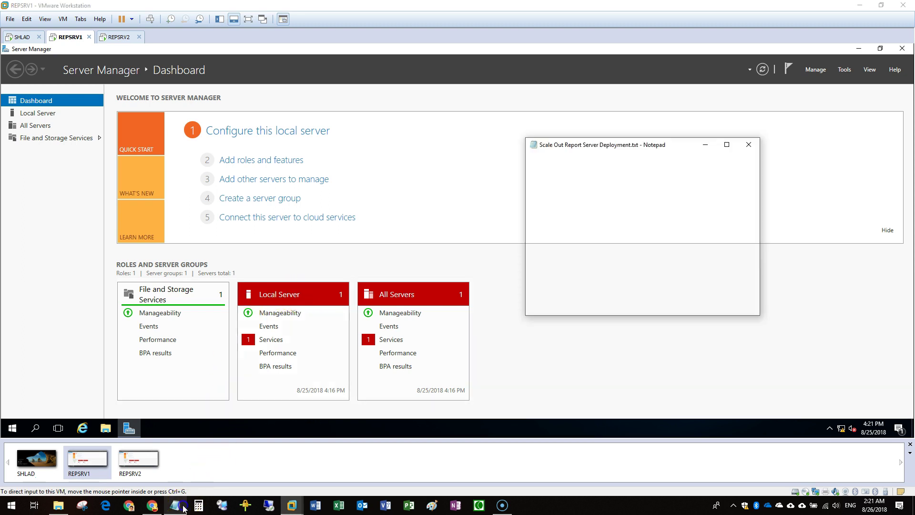
{"action": "left_click_drag", "start_coordinate": [592, 148], "coordinate": [597, 132]}
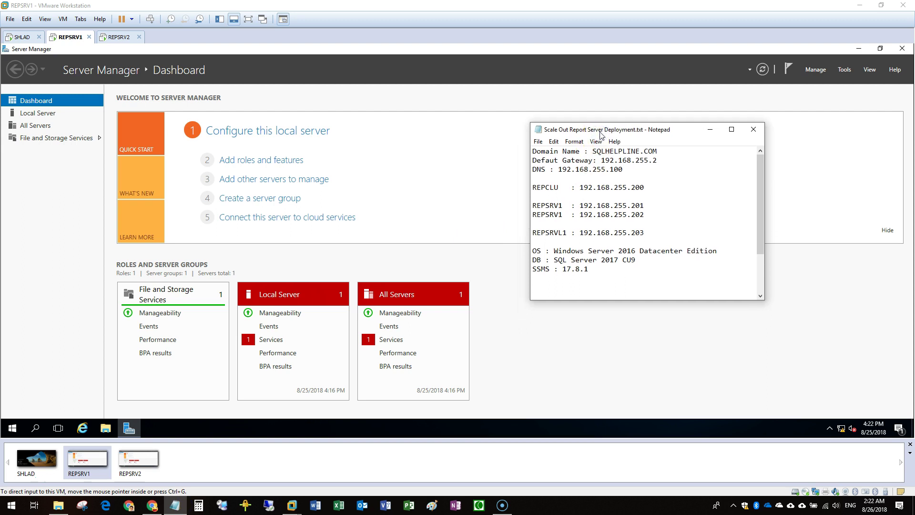
{"action": "mouse_move", "coordinate": [554, 260]}
{"action": "left_mouse_down"}
{"action": "mouse_move", "coordinate": [669, 257]}
{"action": "mouse_move", "coordinate": [555, 249]}
{"action": "left_mouse_up"}
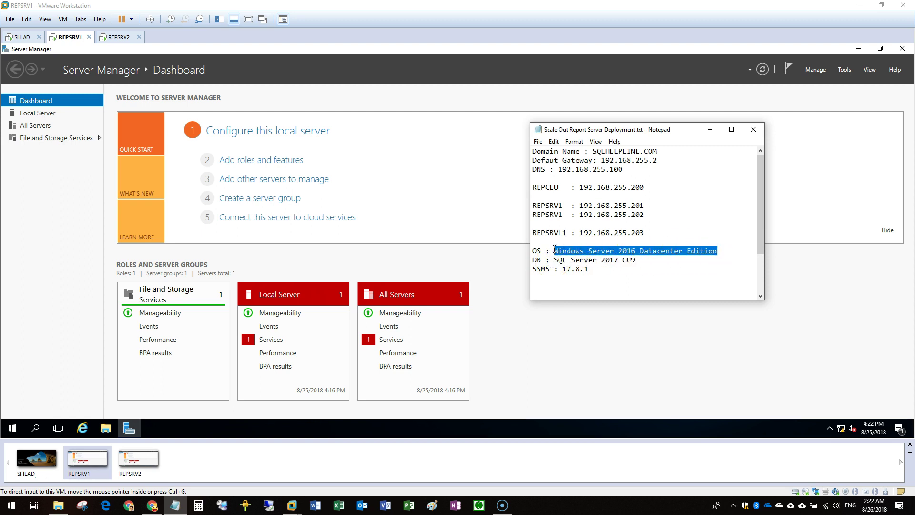
{"action": "left_click", "coordinate": [556, 242]}
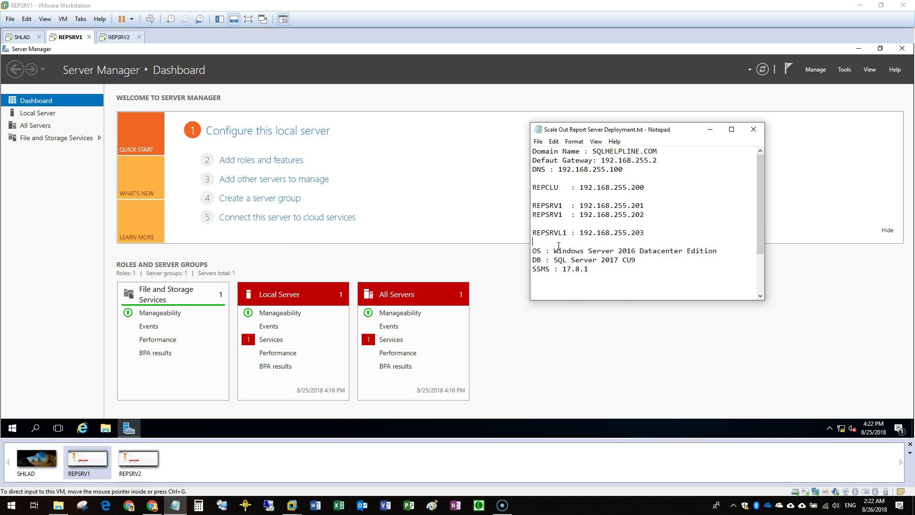
{"action": "left_click", "coordinate": [561, 243]}
Rename the 192.168.255.202 entry from REPSRV1 to REPSRV2, then close Notepad
{"action": "left_click", "coordinate": [562, 214]}
{"action": "key", "text": "BackSpace"}
{"action": "type", "text": "2"}
{"action": "left_click", "coordinate": [647, 211]}
{"action": "left_click", "coordinate": [637, 216]}
Show the System page on REPSRV1 and on REPSRV2 to confirm the sqlhelpline.com domain
{"action": "left_click", "coordinate": [74, 255]}
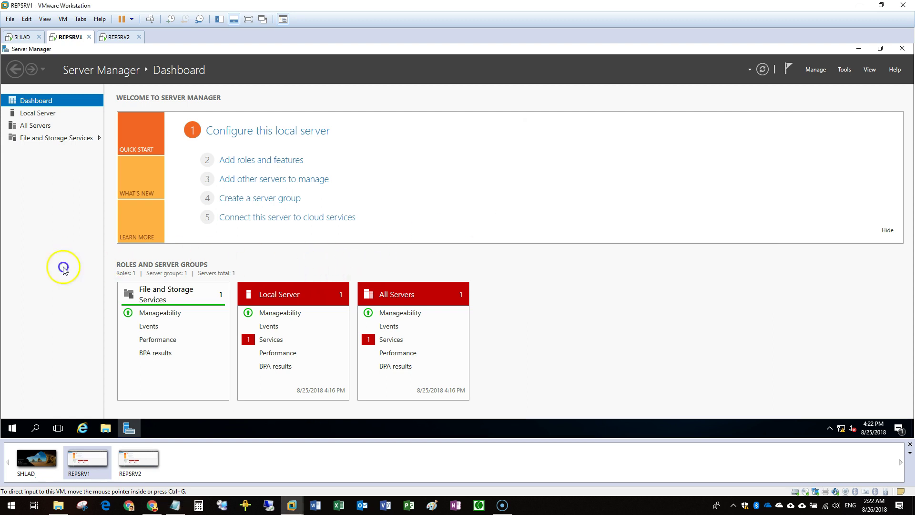
{"action": "right_click", "coordinate": [11, 428]}
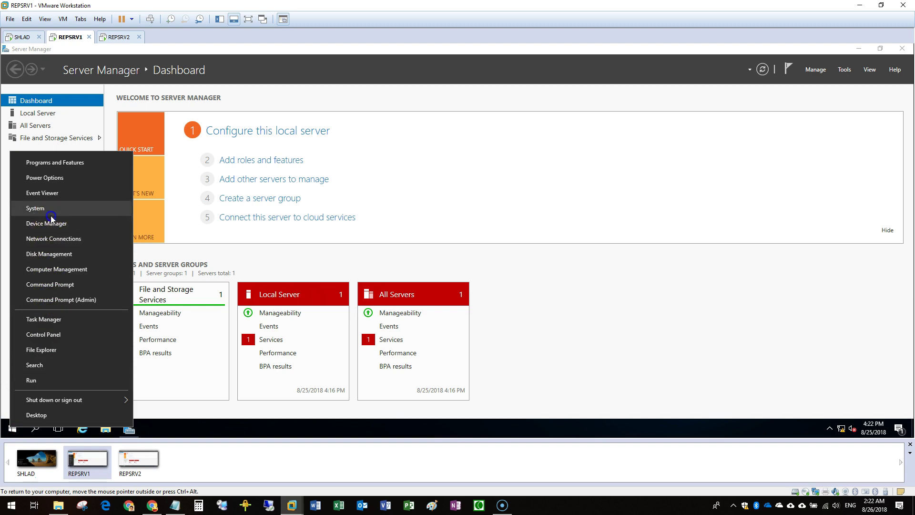
{"action": "left_click", "coordinate": [51, 216]}
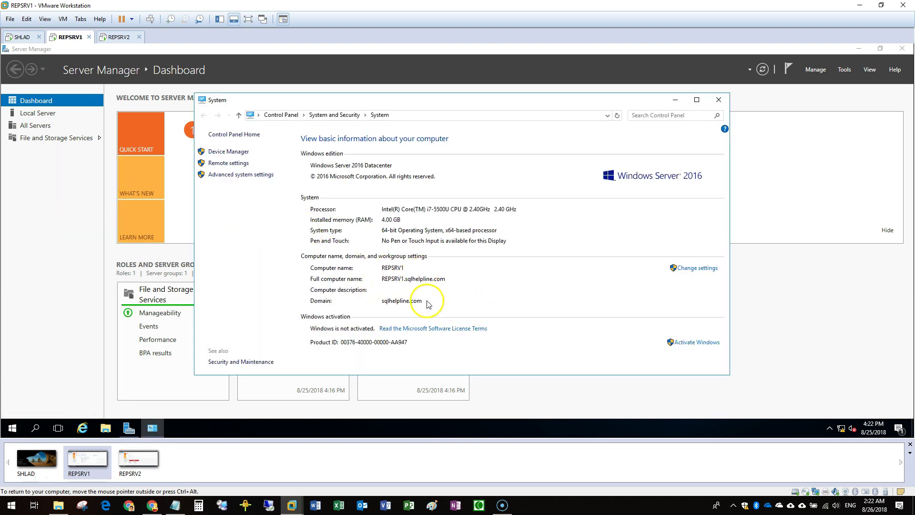
{"action": "left_click", "coordinate": [121, 39]}
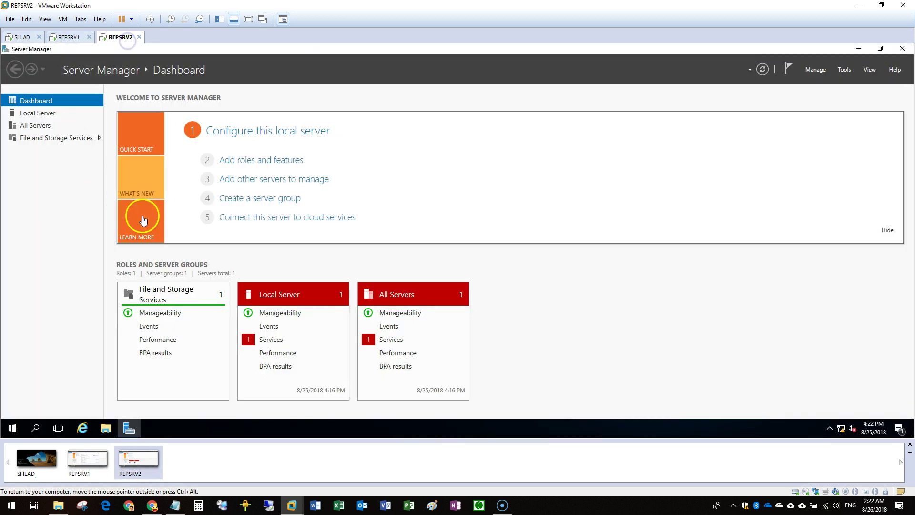
{"action": "right_click", "coordinate": [13, 427]}
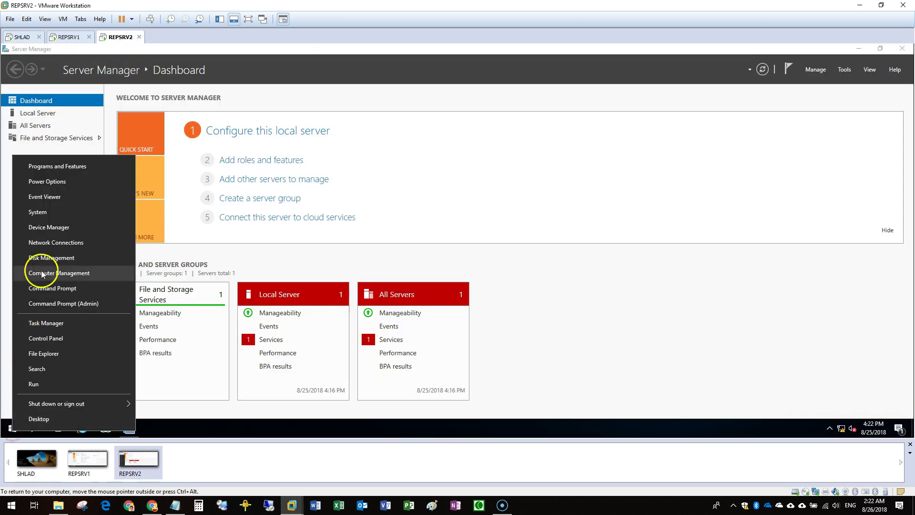
{"action": "left_click", "coordinate": [43, 208]}
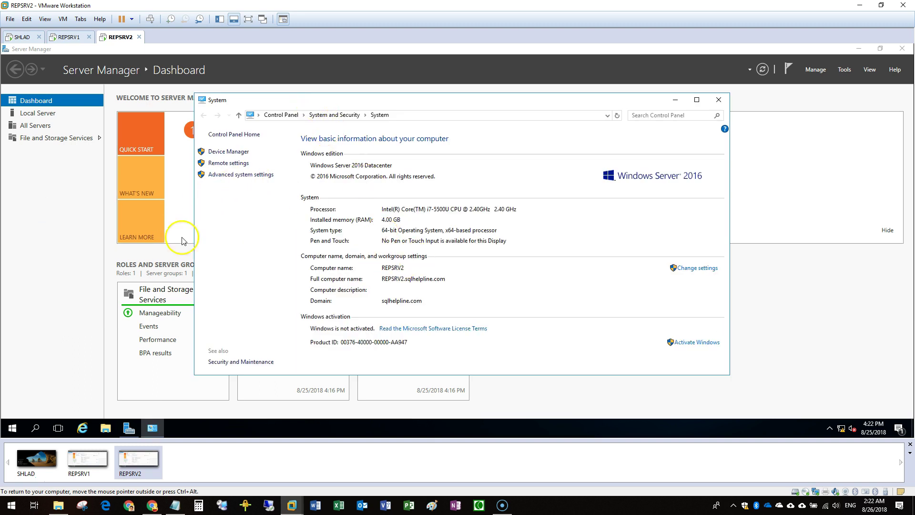
Review the REPCLU, REPSRV1 and REPSRV2 address lines in the deployment notes
{"action": "left_click", "coordinate": [175, 506]}
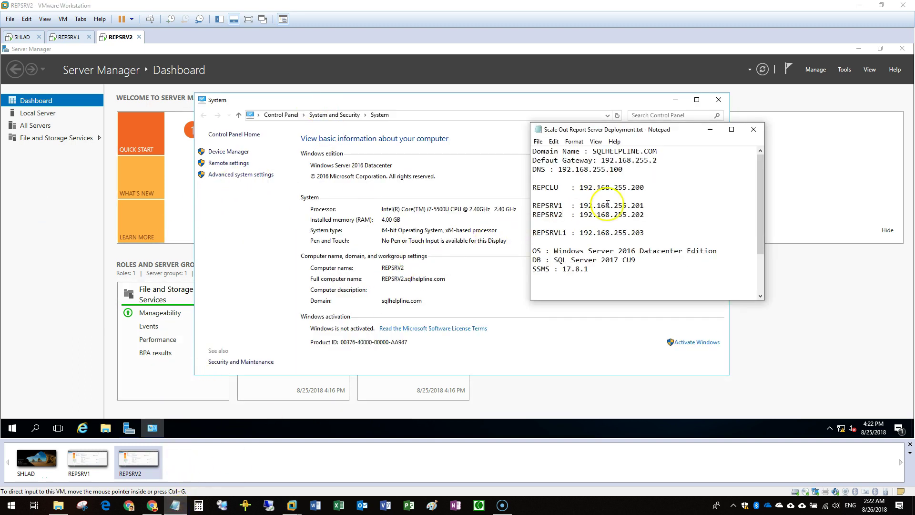
{"action": "left_click_drag", "start_coordinate": [644, 189], "coordinate": [517, 187]}
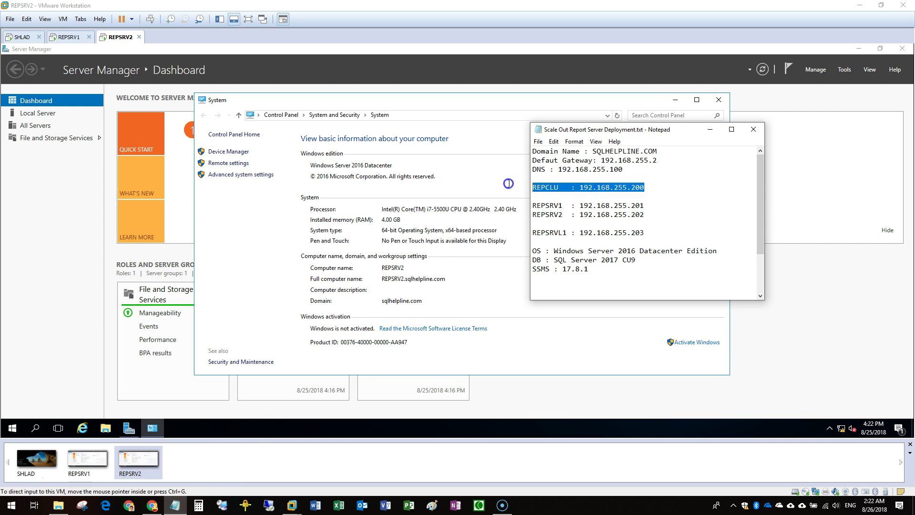
{"action": "left_click", "coordinate": [578, 188]}
{"action": "left_click_drag", "start_coordinate": [644, 215], "coordinate": [519, 205]}
{"action": "left_click_drag", "start_coordinate": [645, 187], "coordinate": [516, 188]}
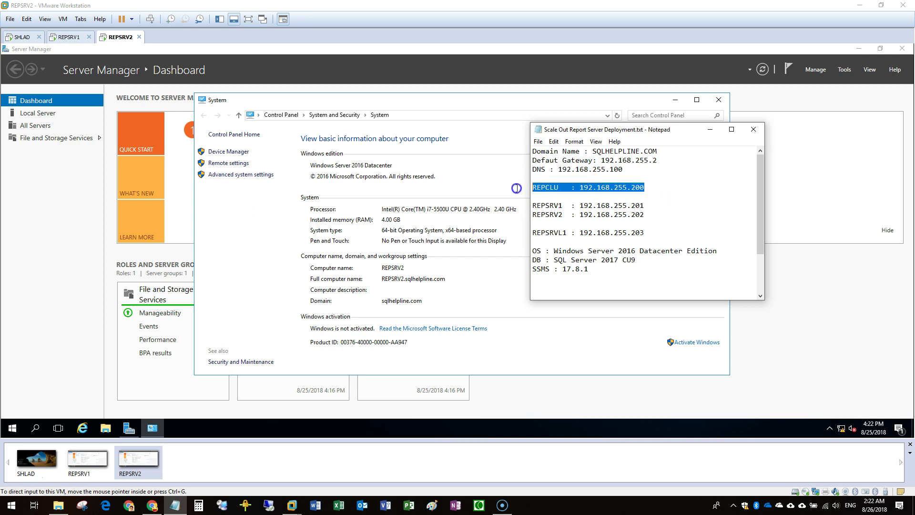
{"action": "right_click", "coordinate": [638, 181]}
{"action": "left_click_drag", "start_coordinate": [657, 188], "coordinate": [500, 188]}
{"action": "left_click", "coordinate": [666, 216]}
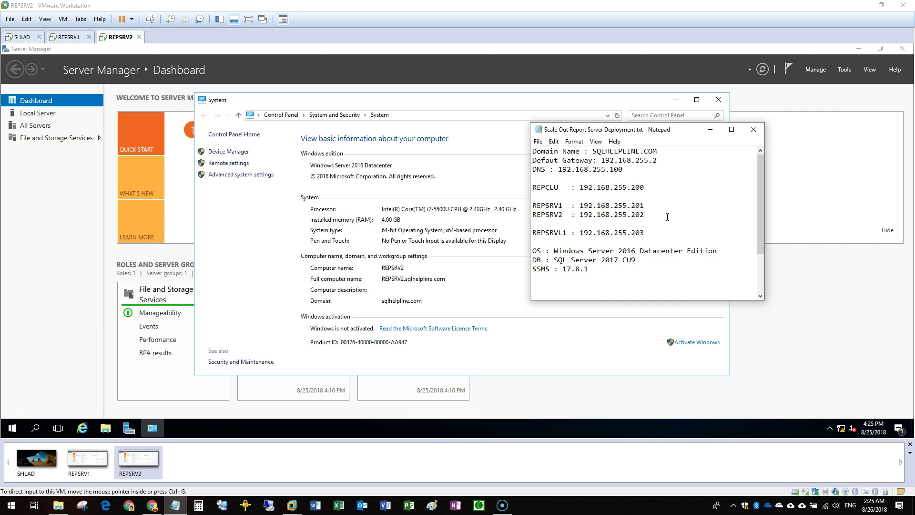
{"action": "left_click", "coordinate": [62, 216]}
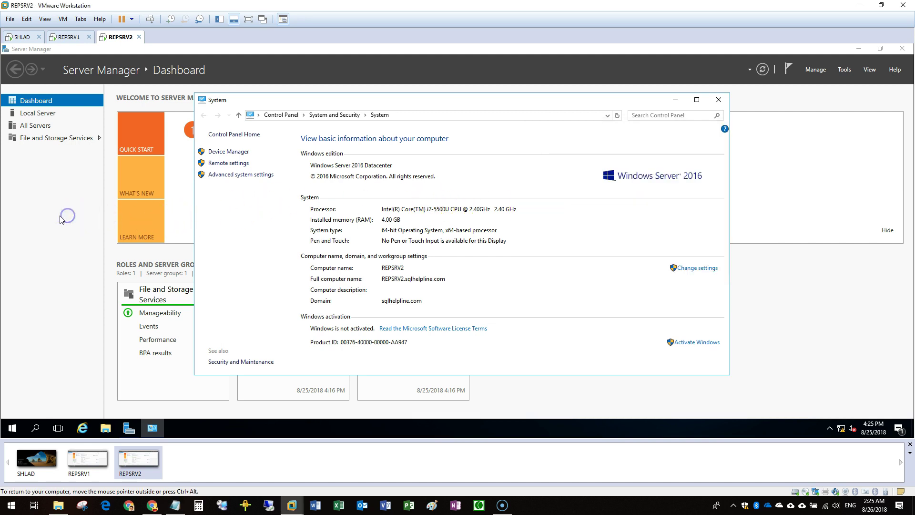
Install the Failover Clustering feature with its management tools on REPSRV2
{"action": "left_click", "coordinate": [720, 100]}
{"action": "left_click", "coordinate": [274, 161]}
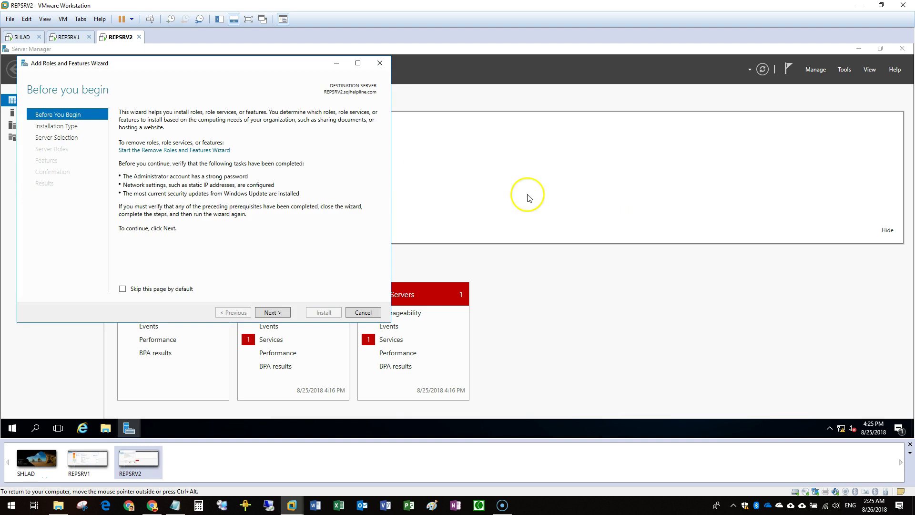
{"action": "left_click", "coordinate": [281, 317]}
{"action": "left_click", "coordinate": [281, 316]}
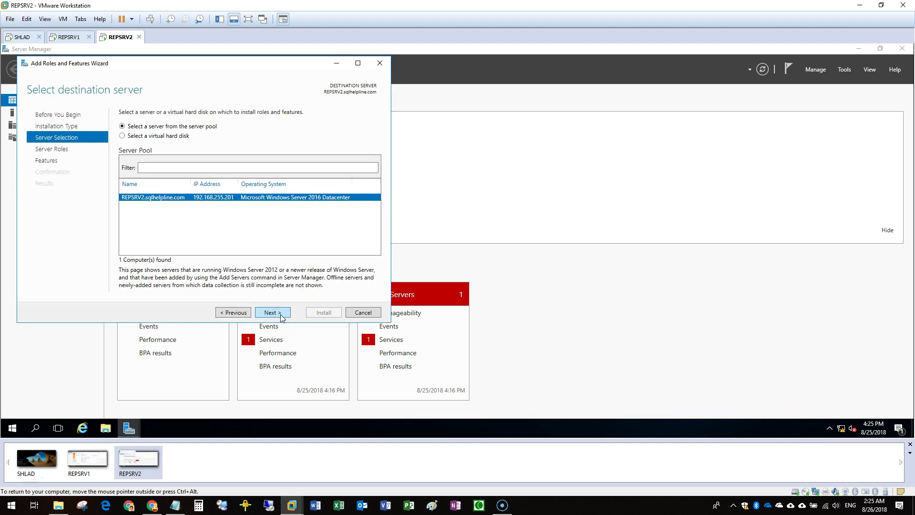
{"action": "left_click", "coordinate": [280, 314]}
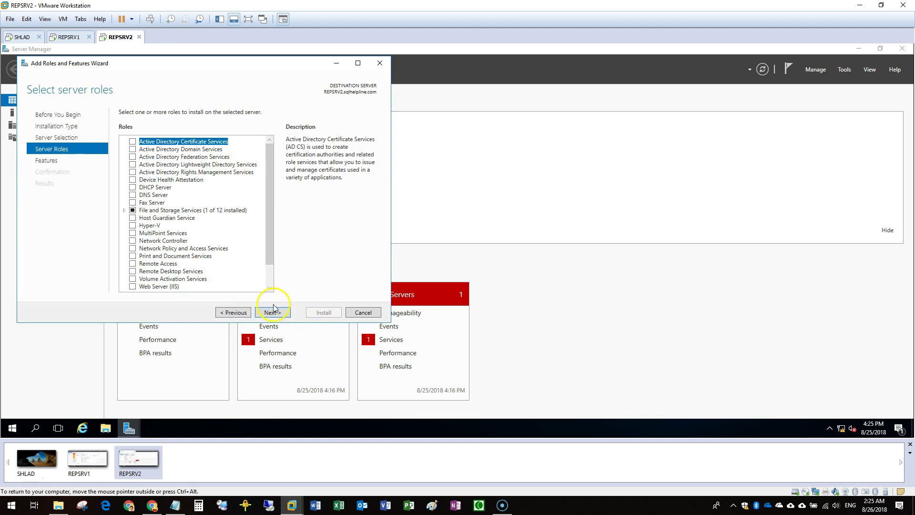
{"action": "left_click", "coordinate": [274, 313]}
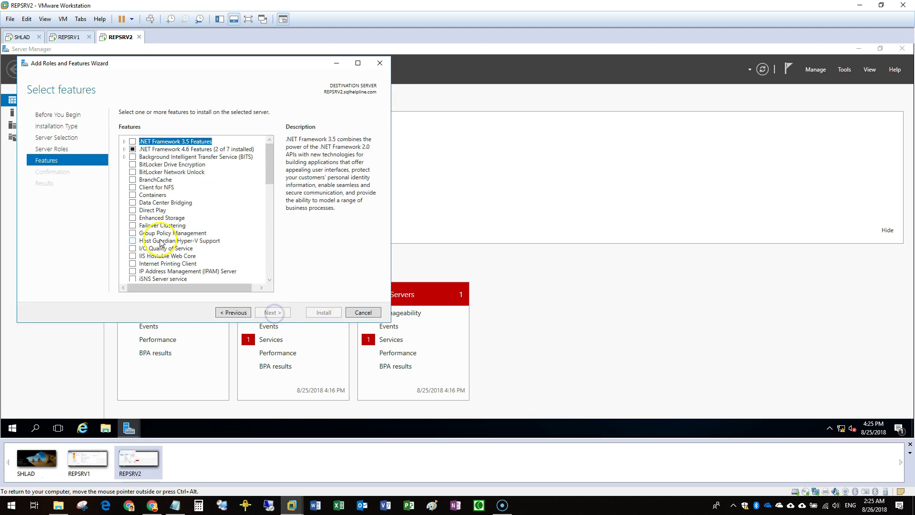
{"action": "left_click", "coordinate": [132, 225]}
{"action": "left_click", "coordinate": [244, 270]}
{"action": "left_click", "coordinate": [271, 312]}
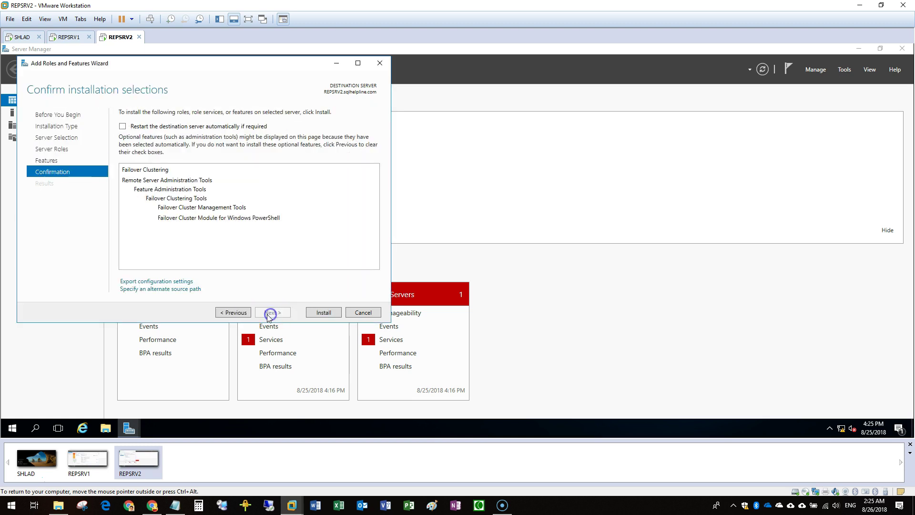
{"action": "left_click", "coordinate": [325, 312]}
Install Failover Clustering on REPSRV1 too, then close the finished wizard
{"action": "left_click", "coordinate": [71, 37]}
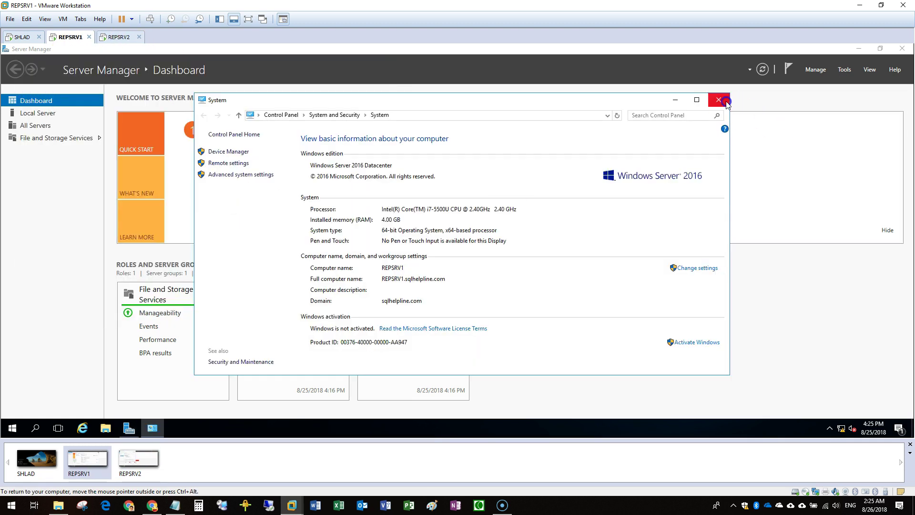
{"action": "left_click", "coordinate": [272, 312]}
{"action": "left_click", "coordinate": [272, 312]}
{"action": "left_click", "coordinate": [272, 312]}
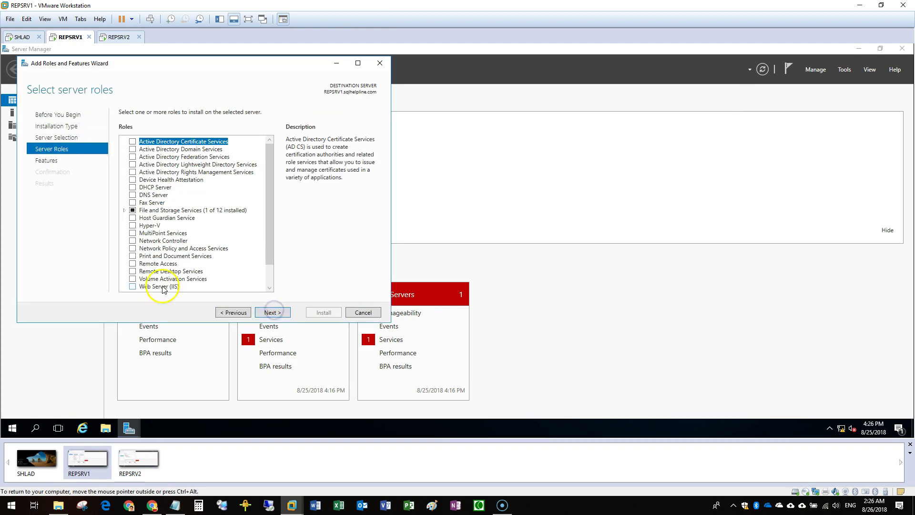
{"action": "left_click", "coordinate": [273, 312]}
{"action": "left_click", "coordinate": [133, 226]}
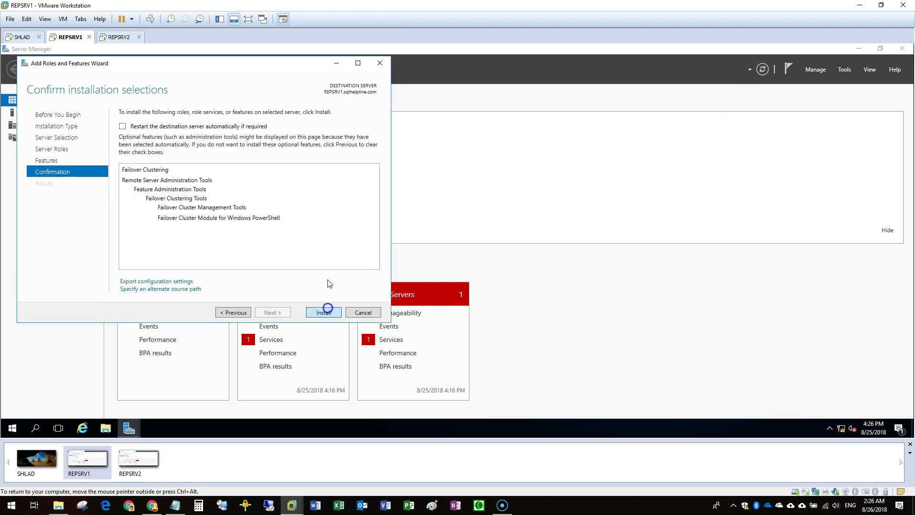
{"action": "left_click", "coordinate": [324, 313]}
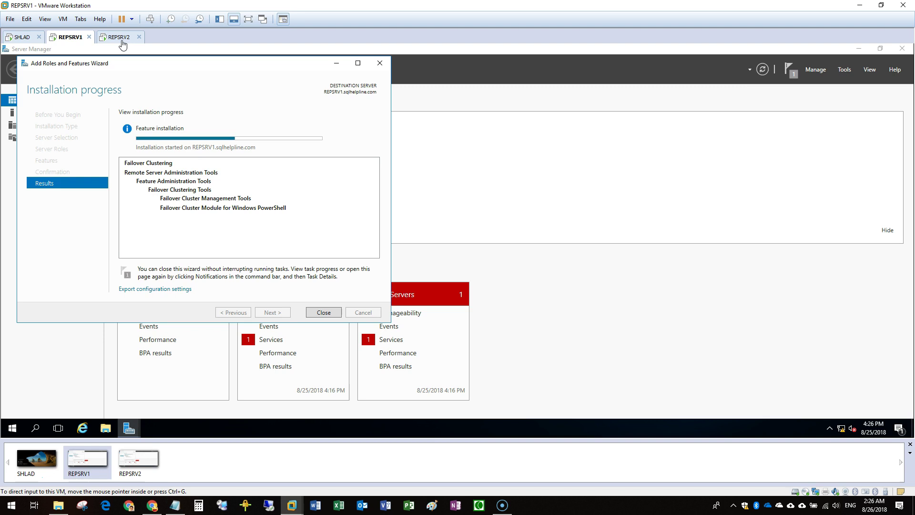
{"action": "left_click", "coordinate": [121, 39]}
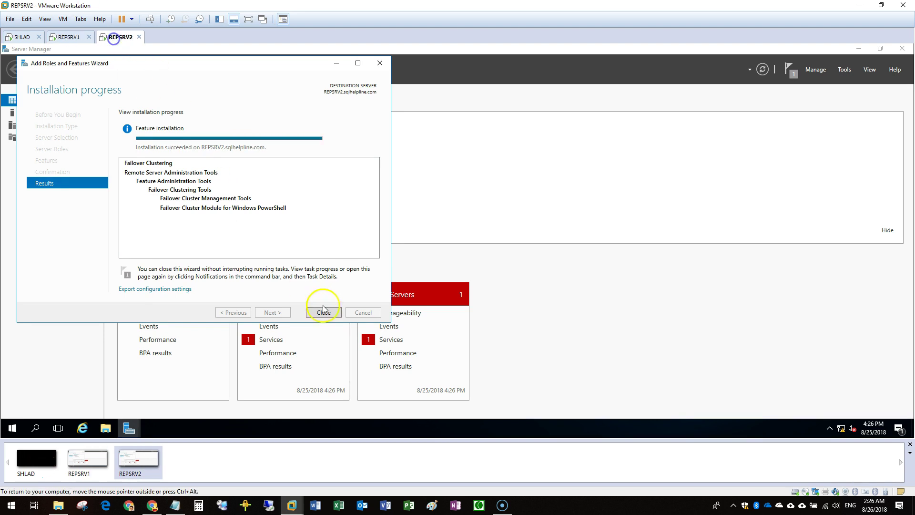
{"action": "left_click", "coordinate": [69, 37]}
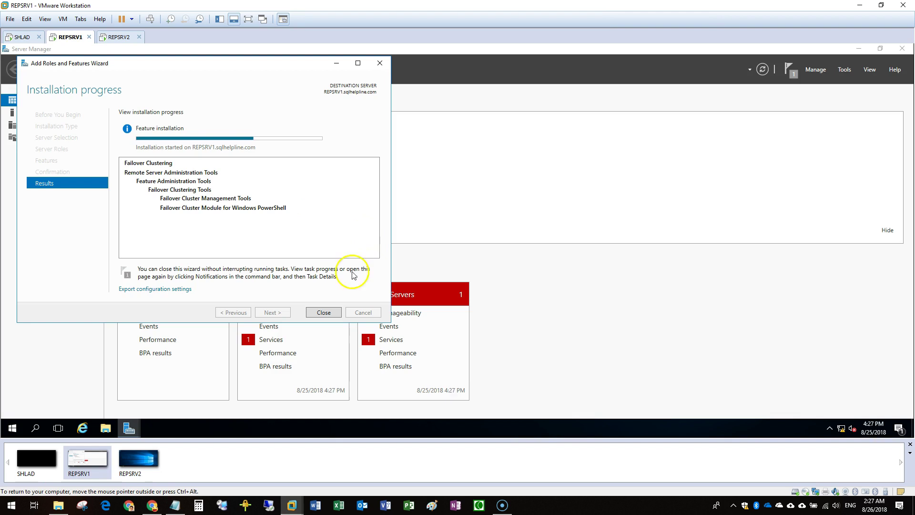
{"action": "left_click", "coordinate": [336, 309]}
Launch Failover Cluster Manager on REPSRV1 and check the REPSRV1 name in the notes
{"action": "left_click", "coordinate": [845, 69]}
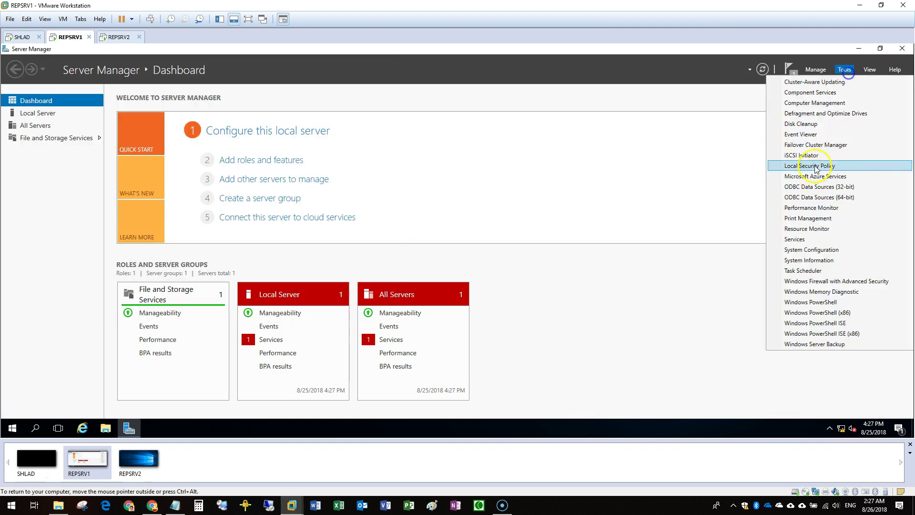
{"action": "left_click", "coordinate": [859, 49]}
{"action": "left_click", "coordinate": [175, 505]}
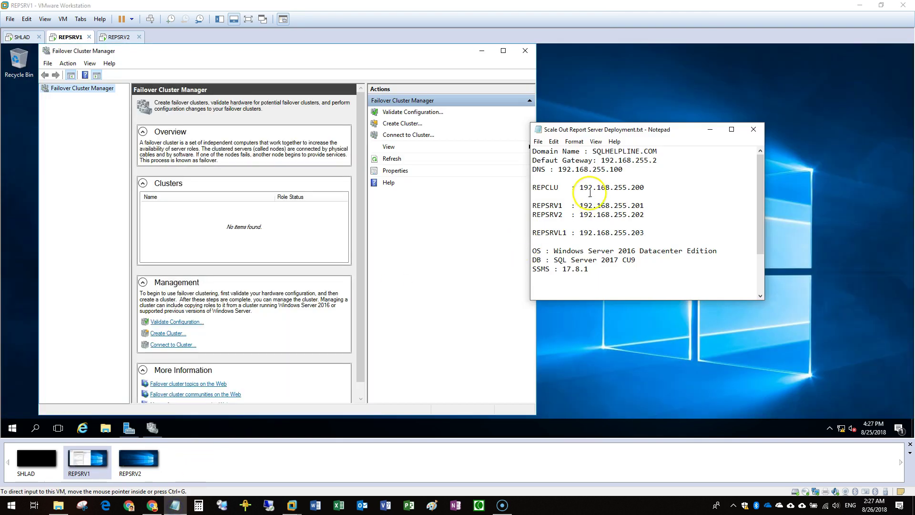
{"action": "left_click_drag", "start_coordinate": [533, 206], "coordinate": [563, 206]}
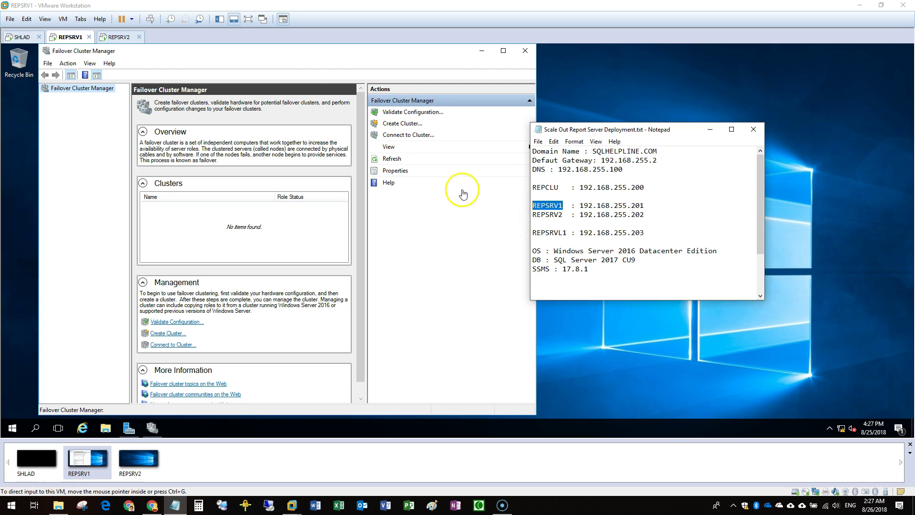
Maximize Failover Cluster Manager and start the Create Cluster Wizard
{"action": "left_click", "coordinate": [122, 52]}
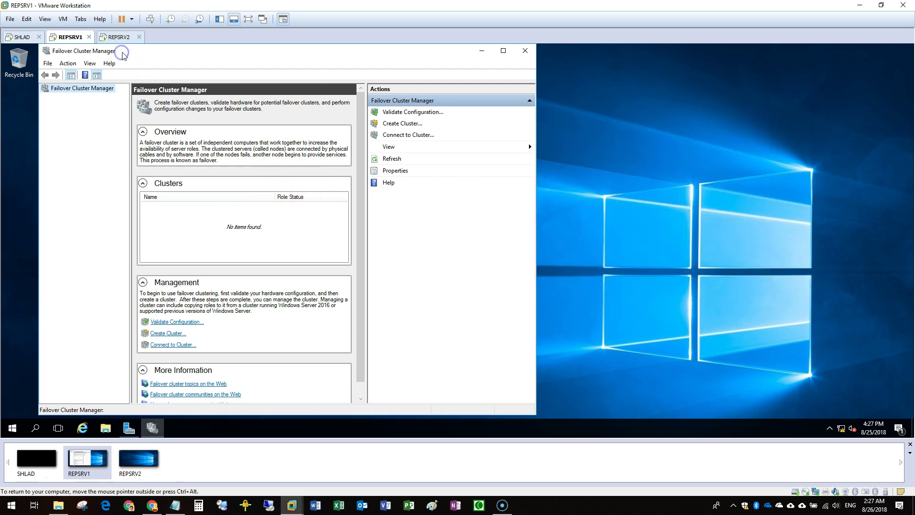
{"action": "double_click", "coordinate": [122, 52]}
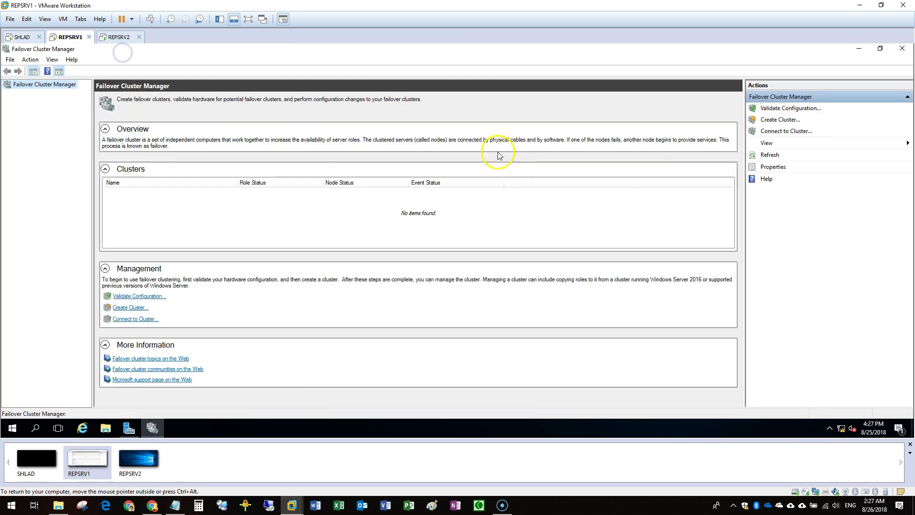
{"action": "left_click", "coordinate": [784, 131]}
{"action": "left_click", "coordinate": [780, 120]}
Add REPSRV1 and REPSRV2 as cluster servers and choose to run validation tests first
{"action": "left_click", "coordinate": [558, 328]}
{"action": "type", "text": "REPSRV1,REPSRV12"}
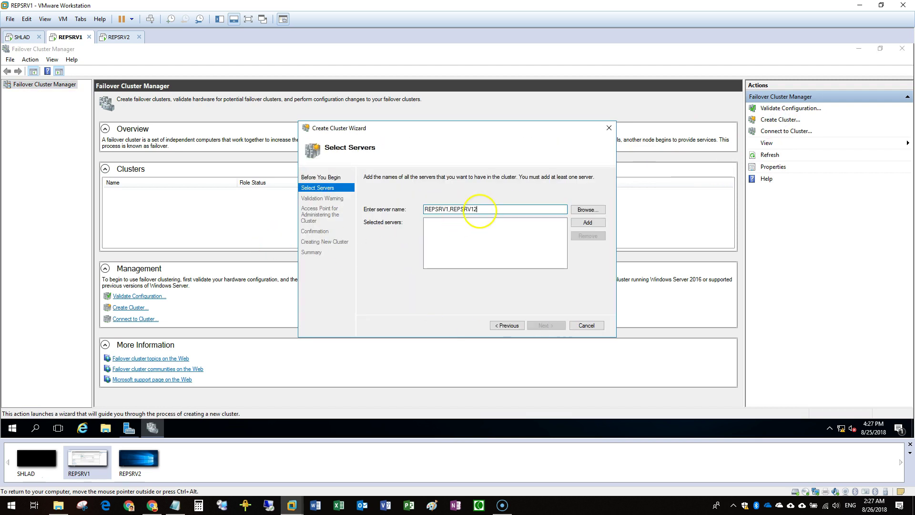
{"action": "left_click", "coordinate": [577, 223]}
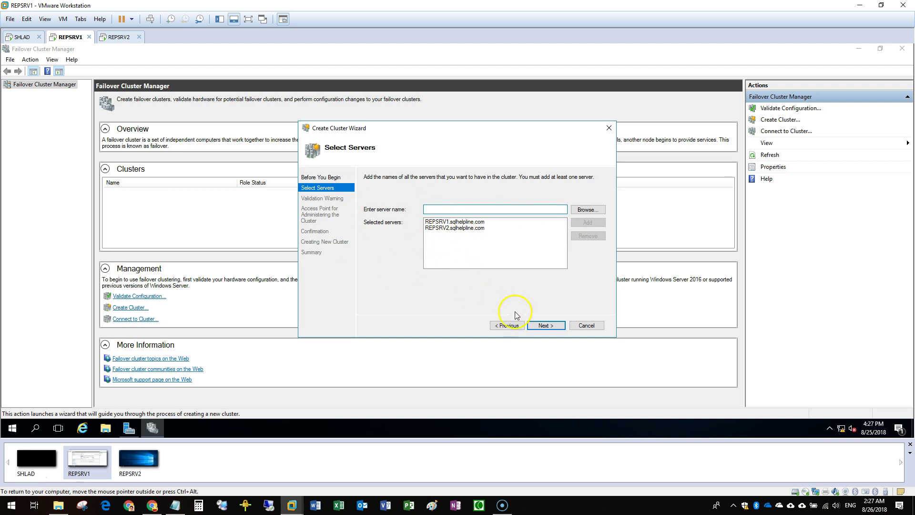
{"action": "left_click", "coordinate": [547, 324]}
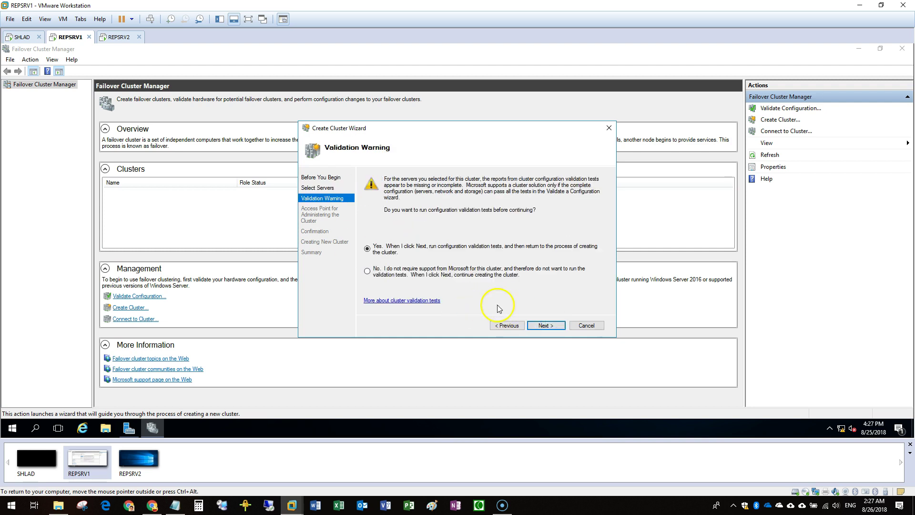
{"action": "left_click", "coordinate": [555, 325]}
{"action": "left_click", "coordinate": [550, 328]}
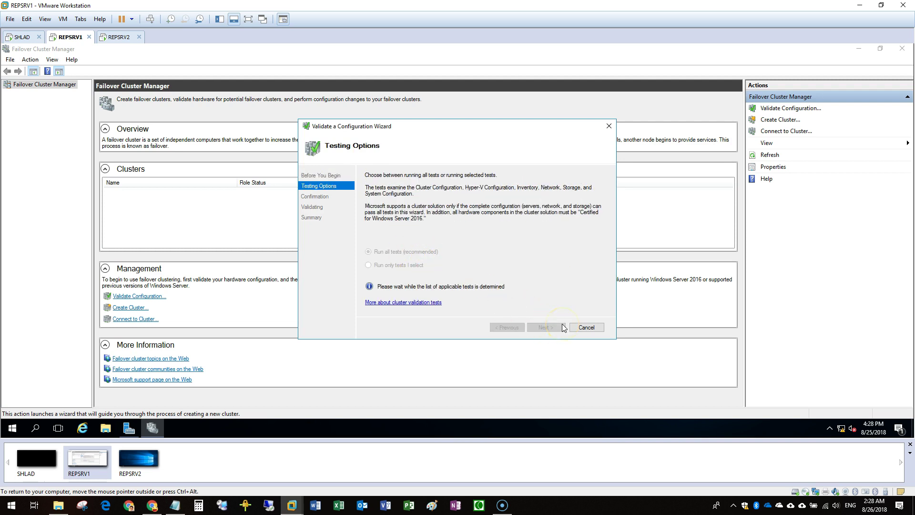
Run all validation tests on REPSRV1 and REPSRV2, then open the report from the Summary
{"action": "left_click", "coordinate": [551, 327]}
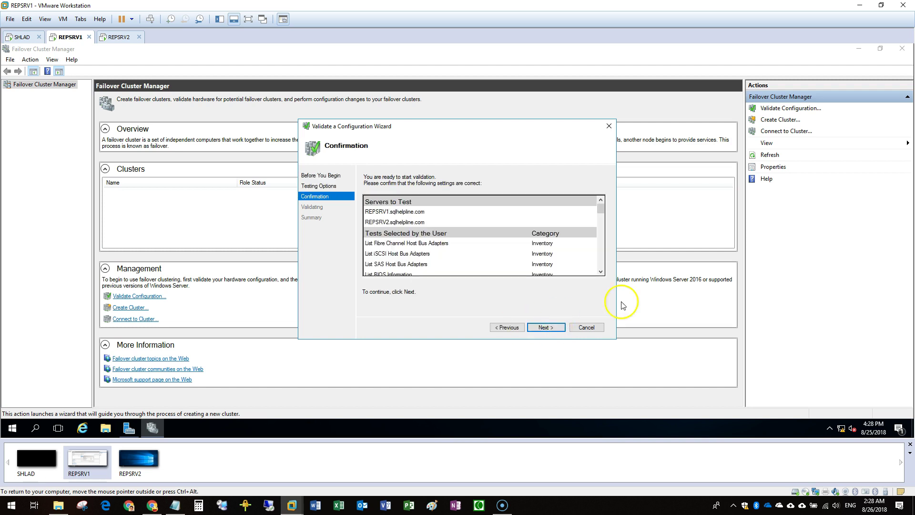
{"action": "left_click", "coordinate": [554, 329]}
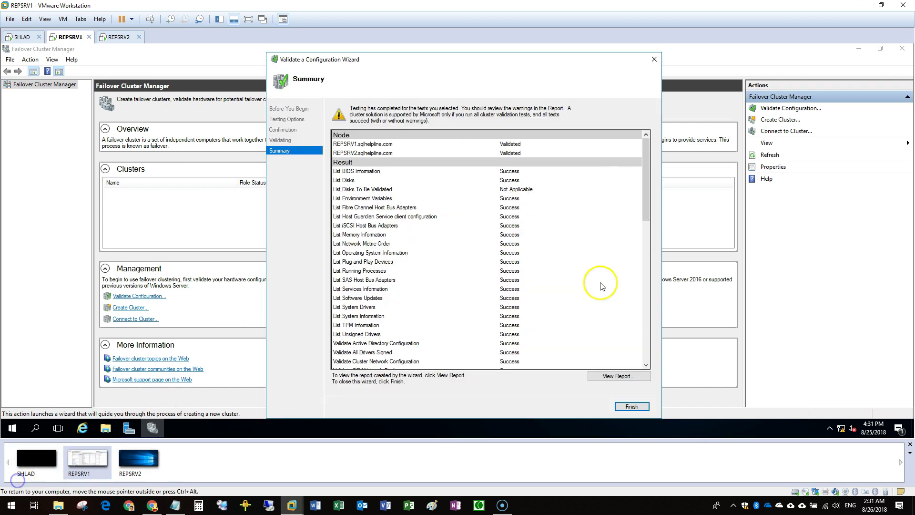
{"action": "left_click_drag", "start_coordinate": [648, 217], "coordinate": [627, 350]}
{"action": "scroll", "coordinate": [627, 350], "scroll_direction": "down", "scroll_amount": 1}
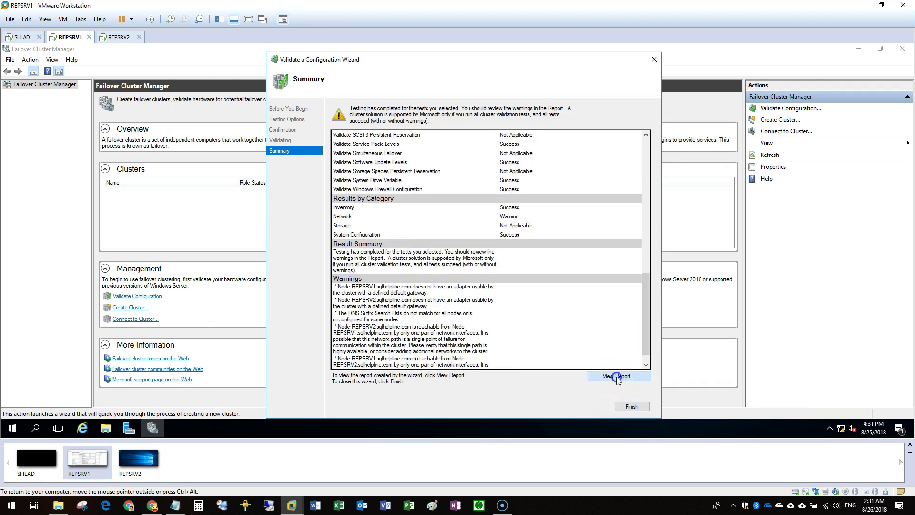
{"action": "left_click", "coordinate": [617, 376]}
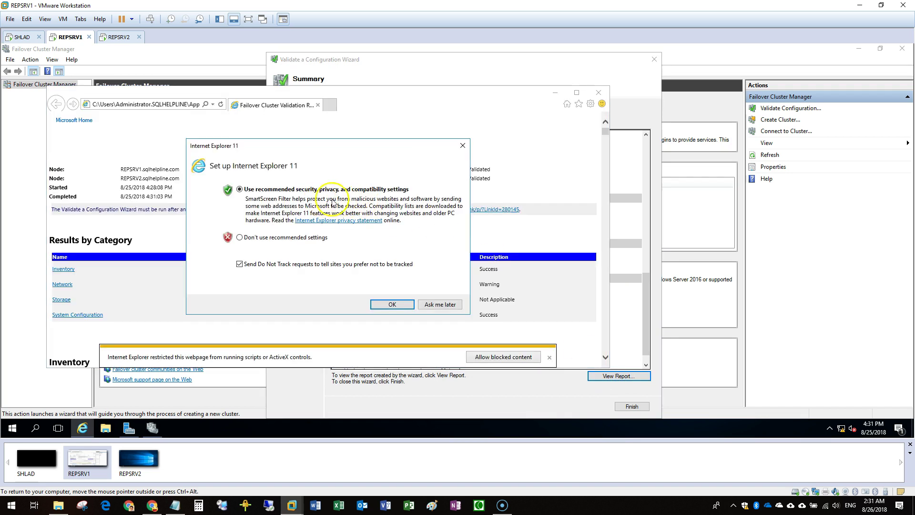
Accept the IE setup, close the failed tab, and highlight the missing default gateway warning
{"action": "left_click", "coordinate": [455, 305]}
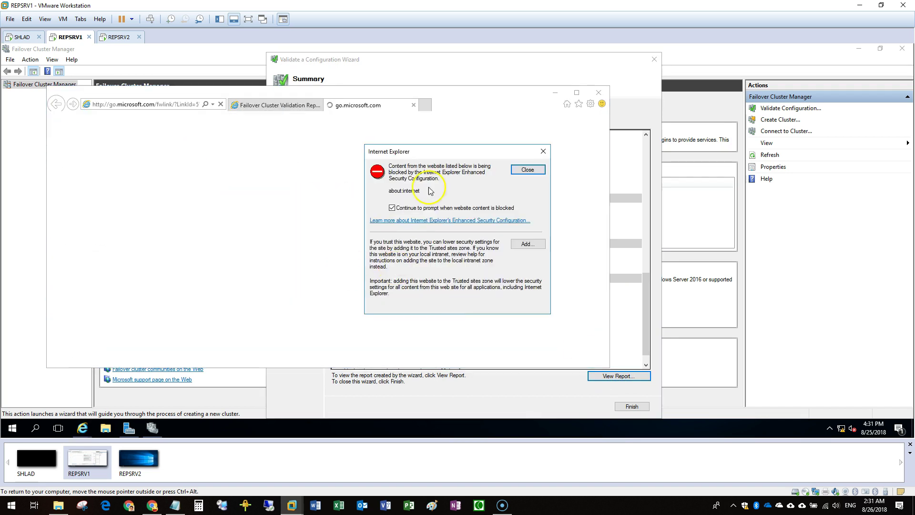
{"action": "left_click", "coordinate": [528, 169]}
{"action": "left_click", "coordinate": [413, 105]}
{"action": "scroll", "coordinate": [368, 302], "scroll_direction": "down", "scroll_amount": 20}
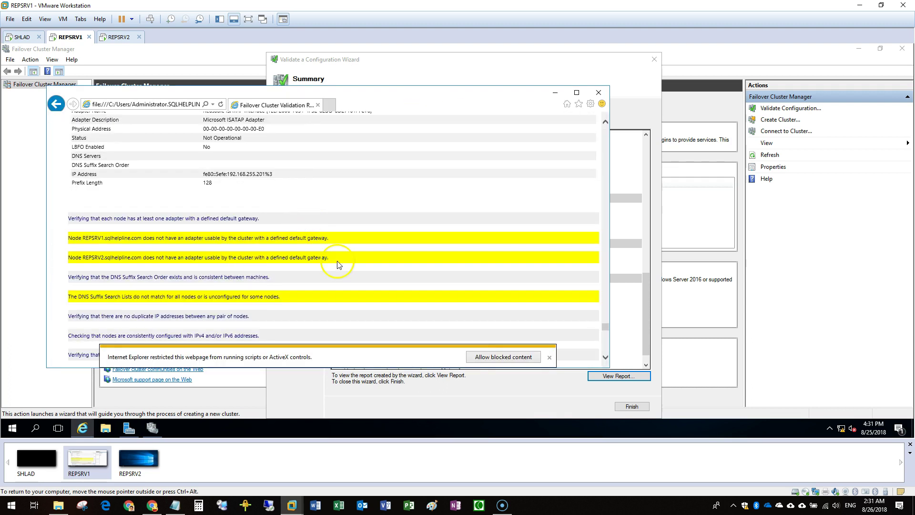
{"action": "double_click", "coordinate": [149, 237]}
{"action": "left_click_drag", "start_coordinate": [278, 237], "coordinate": [307, 237]}
{"action": "left_click_drag", "start_coordinate": [191, 257], "coordinate": [312, 257]}
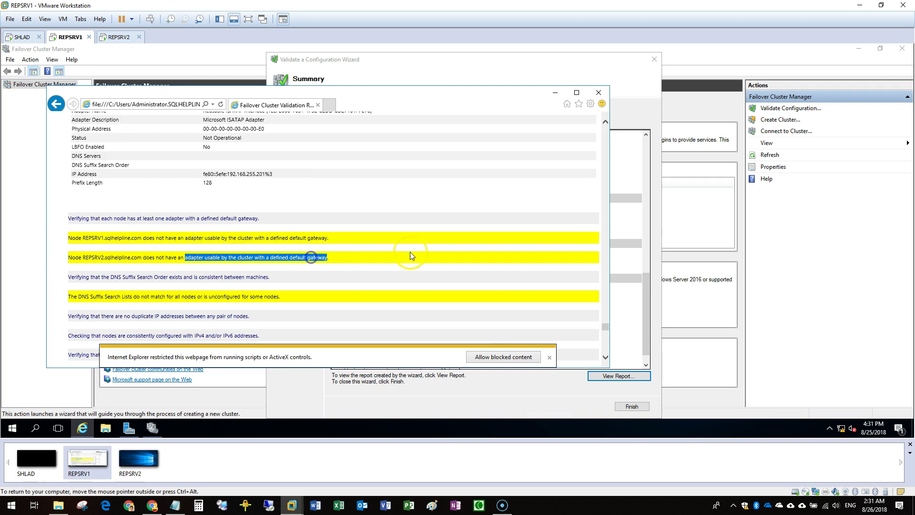
{"action": "scroll", "coordinate": [415, 250], "scroll_direction": "down", "scroll_amount": 1}
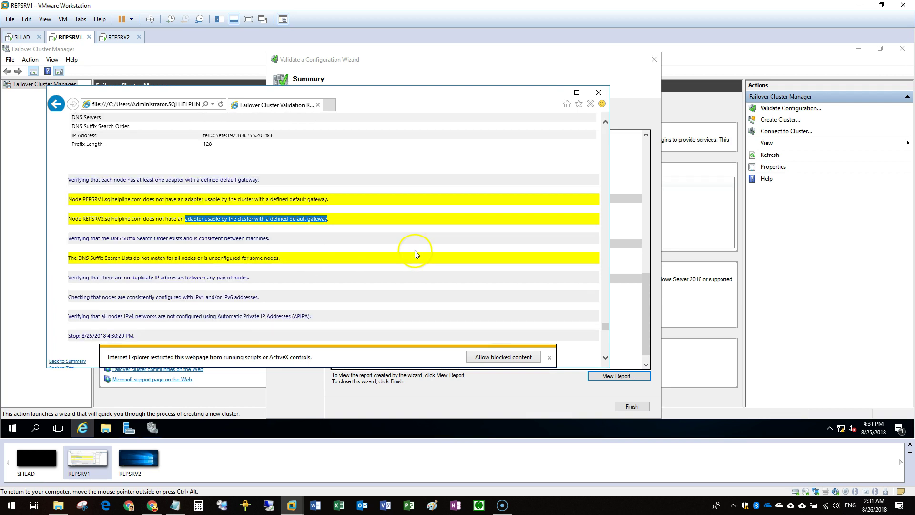
Review the single-path warning under Network > Validate Network Communication, then close the report
{"action": "left_click", "coordinate": [549, 357]}
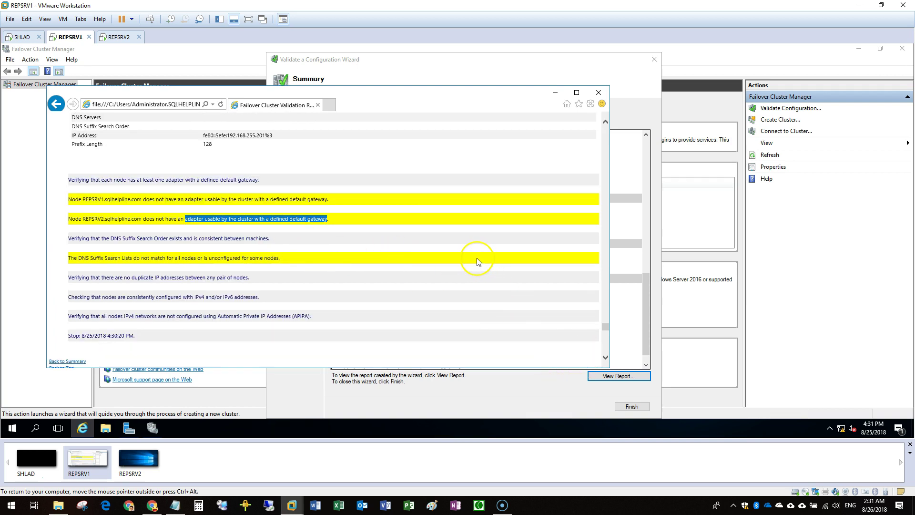
{"action": "scroll", "coordinate": [479, 262], "scroll_direction": "down", "scroll_amount": 15}
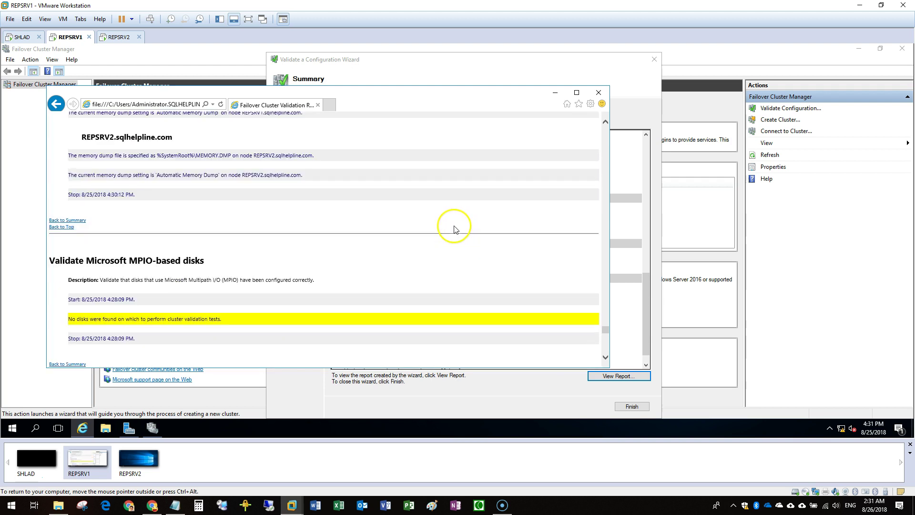
{"action": "scroll", "coordinate": [454, 229], "scroll_direction": "down", "scroll_amount": 3}
{"action": "left_click", "coordinate": [447, 219]}
{"action": "key", "text": "Home"}
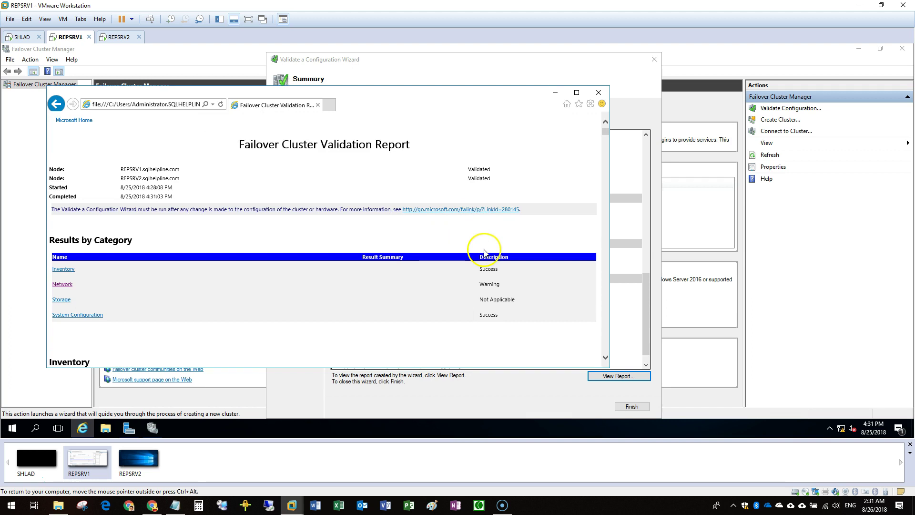
{"action": "left_click", "coordinate": [63, 285]}
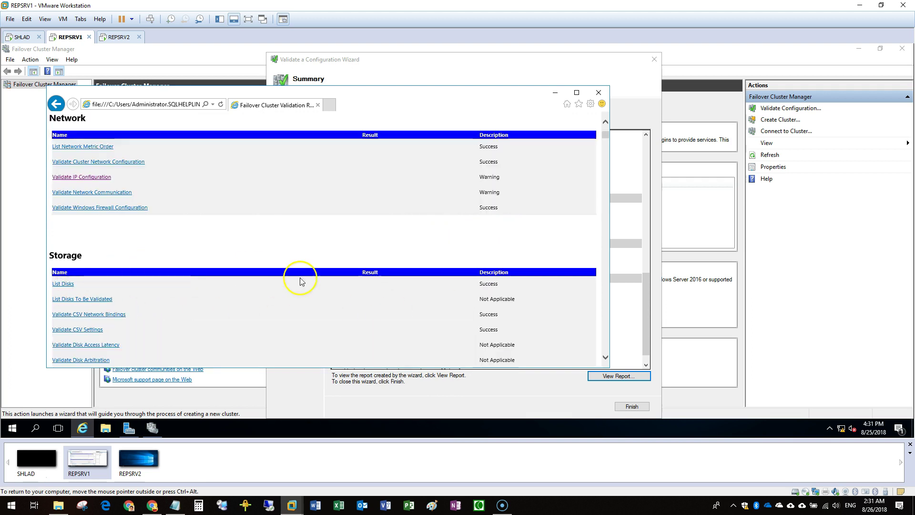
{"action": "left_click", "coordinate": [85, 192]}
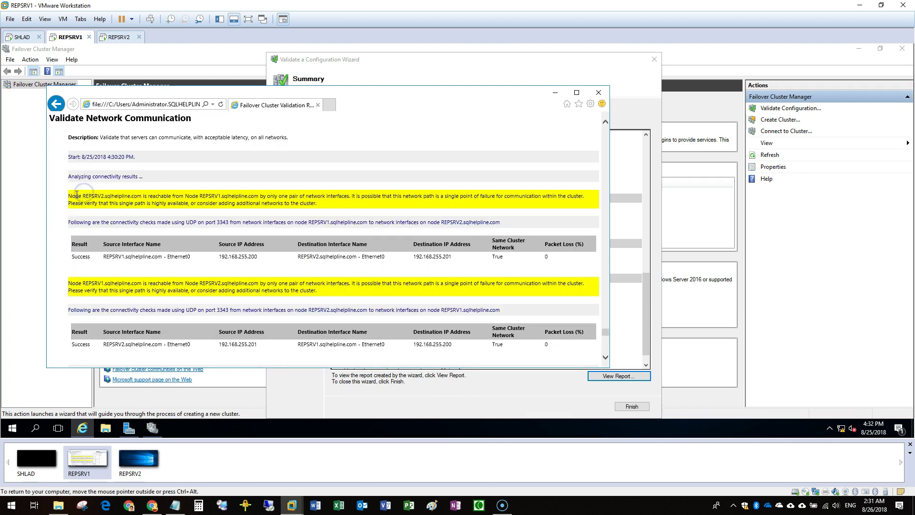
{"action": "left_click_drag", "start_coordinate": [69, 195], "coordinate": [402, 206]}
{"action": "left_click_drag", "start_coordinate": [320, 205], "coordinate": [65, 197]}
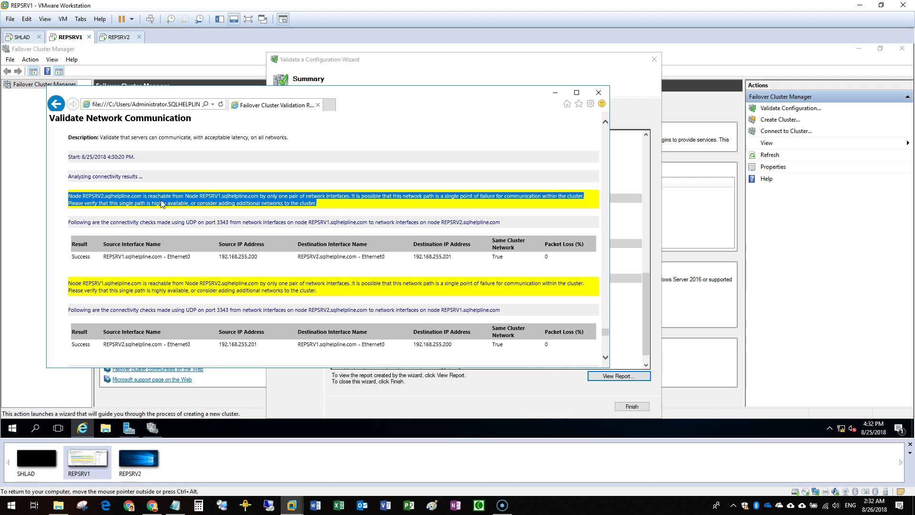
{"action": "left_click", "coordinate": [599, 93]}
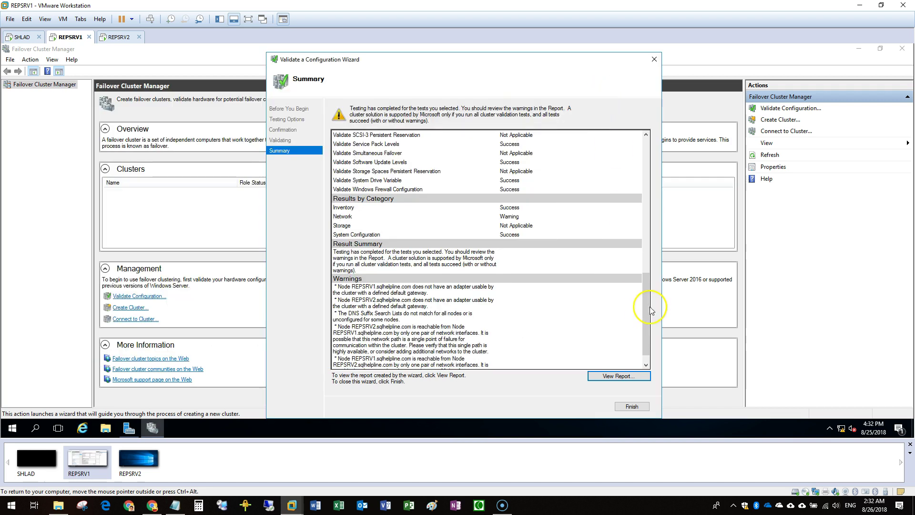
Finish validation and enter cluster name REPCLU with address 192.168.255.200
{"action": "left_click", "coordinate": [638, 409]}
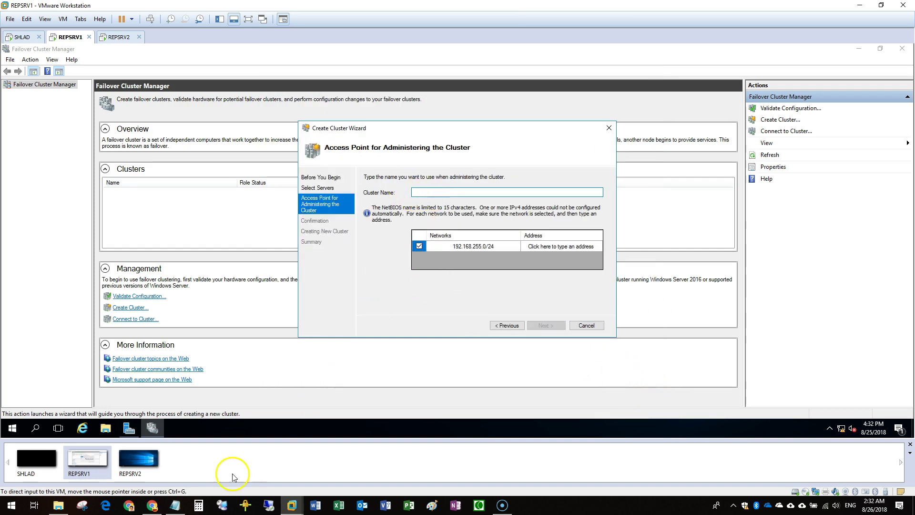
{"action": "left_click", "coordinate": [176, 509]}
{"action": "double_click", "coordinate": [545, 187]}
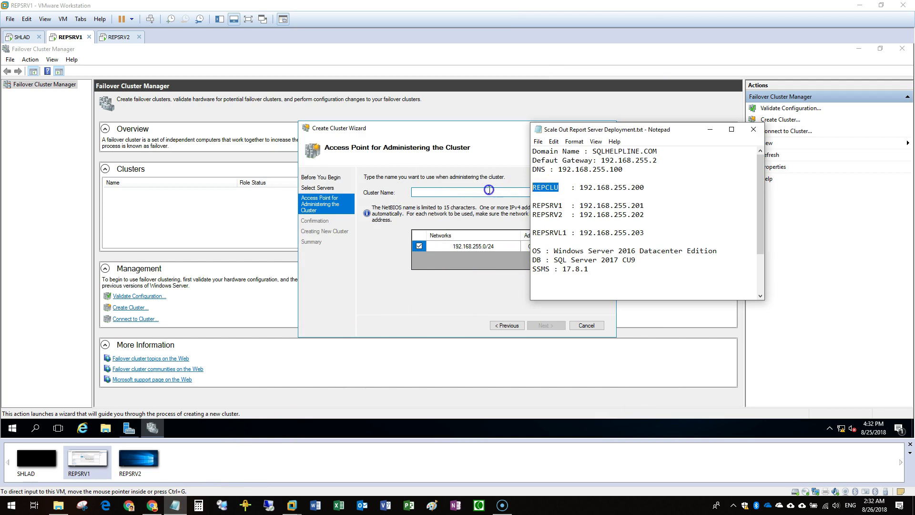
{"action": "left_click", "coordinate": [469, 197]}
{"action": "type", "text": "REPCLU"}
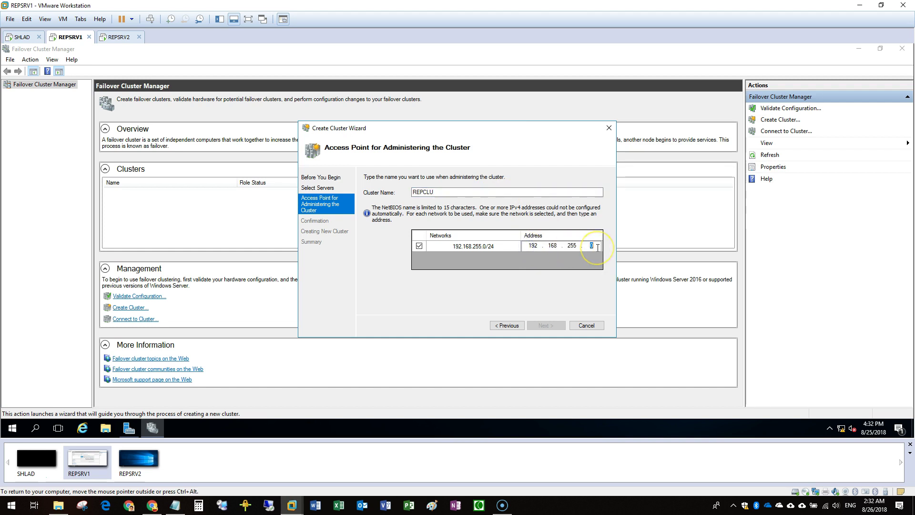
{"action": "left_click", "coordinate": [172, 508]}
{"action": "left_click", "coordinate": [561, 246]}
{"action": "type", "text": "192.168.255.200"}
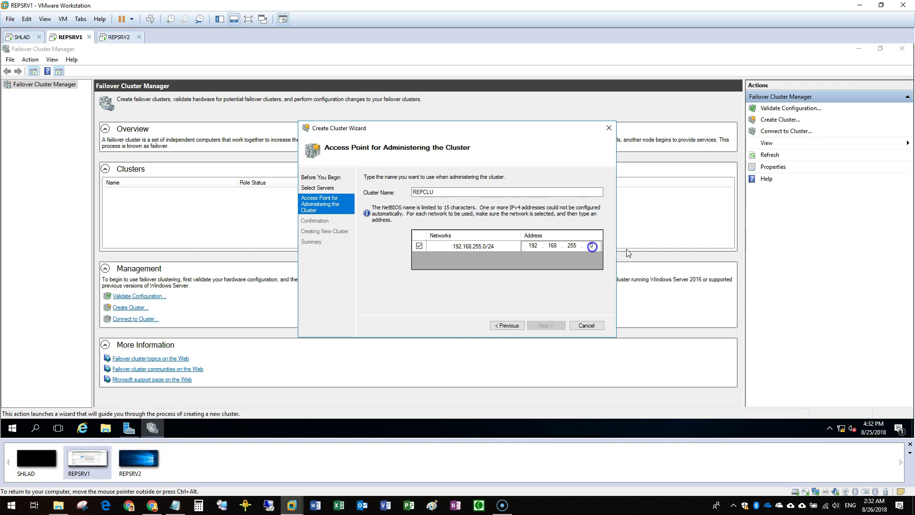
{"action": "left_click", "coordinate": [546, 325]}
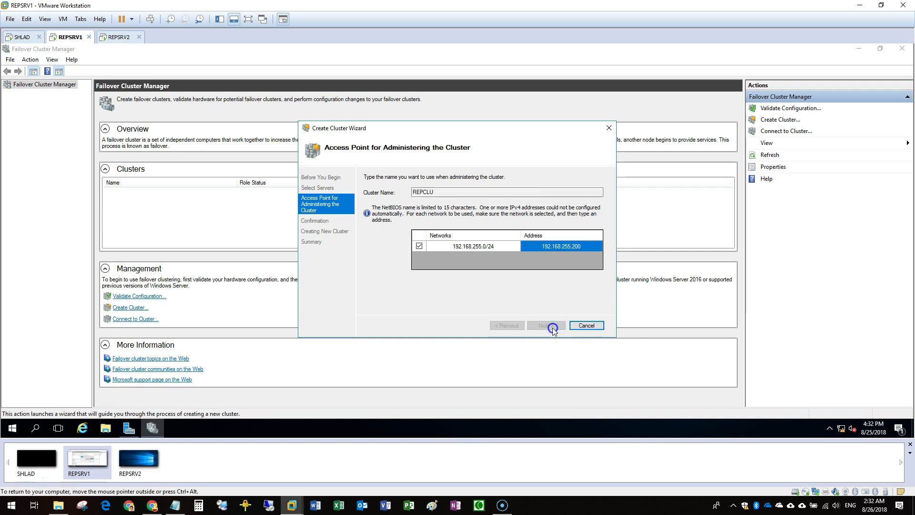
Update the notes to cluster .222 and REPSRV1 .210, then change the wizard address
{"action": "left_click", "coordinate": [175, 505]}
{"action": "type", "text": "222"}
{"action": "double_click", "coordinate": [639, 206]}
{"action": "type", "text": "210"}
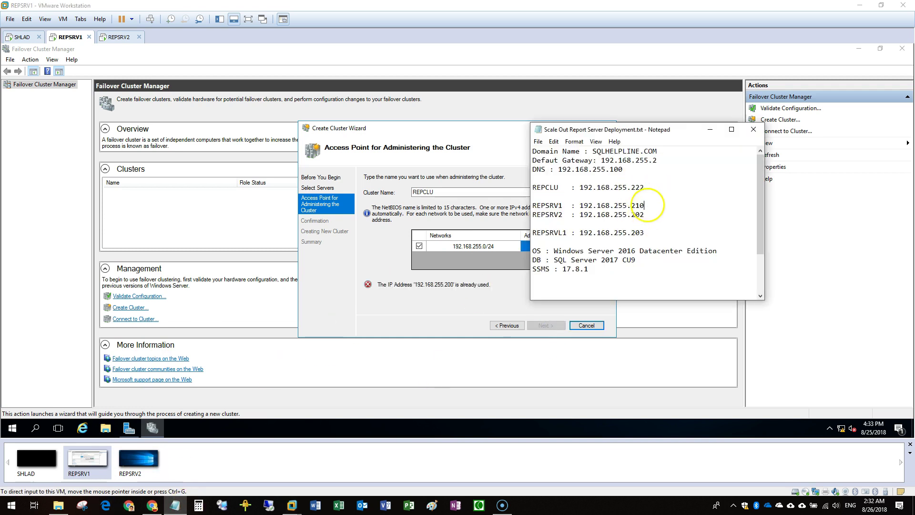
{"action": "left_click", "coordinate": [543, 245]}
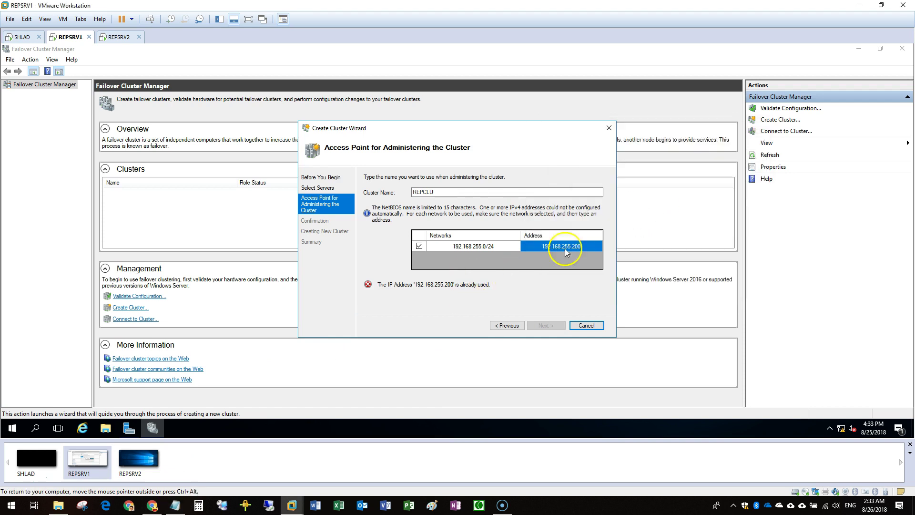
{"action": "left_click", "coordinate": [177, 504]}
Ping 192.168.255.222 from an admin command prompt to confirm it's free, then continue
{"action": "right_click", "coordinate": [14, 427]}
{"action": "left_click", "coordinate": [78, 296]}
{"action": "left_click", "coordinate": [245, 213]}
{"action": "type", "text": "ping -a 192.168.255.222"}
{"action": "key", "text": "Return"}
{"action": "left_click", "coordinate": [553, 325]}
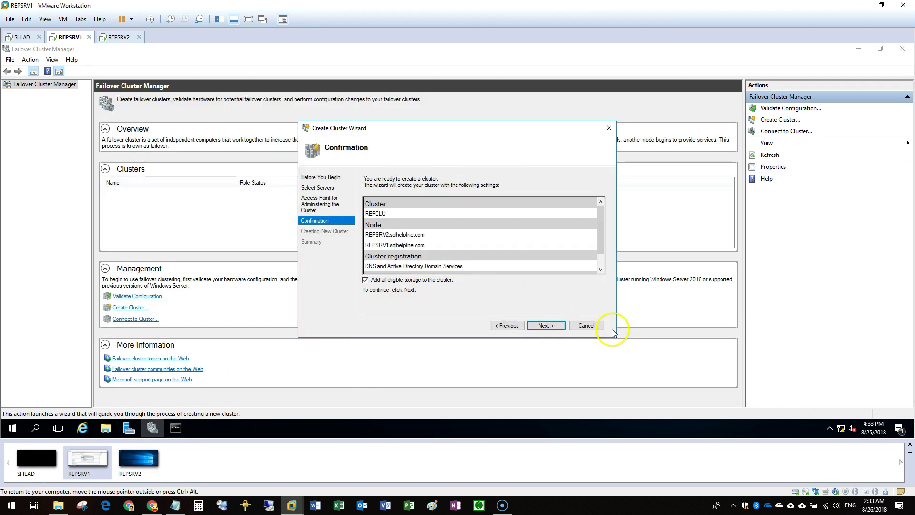
Create the cluster without adding eligible storage and close the wizard
{"action": "left_click_drag", "start_coordinate": [618, 339], "coordinate": [622, 403]}
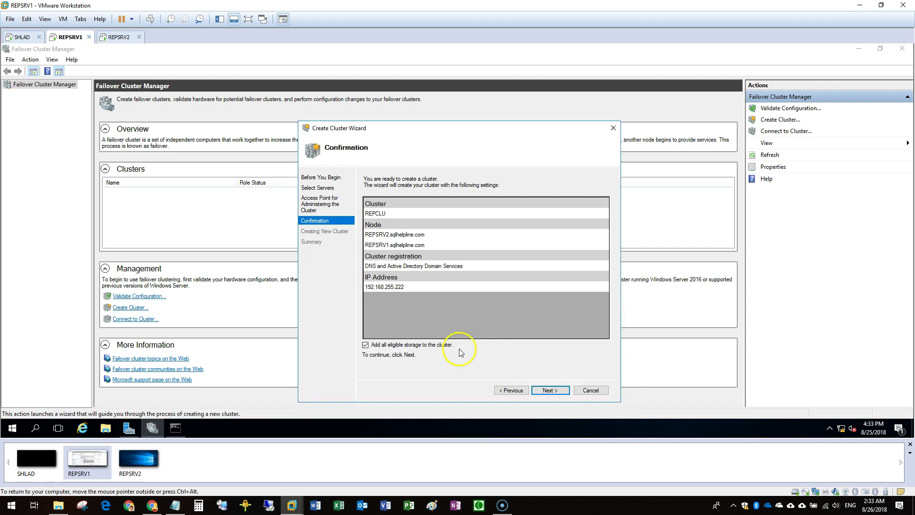
{"action": "left_click", "coordinate": [393, 345]}
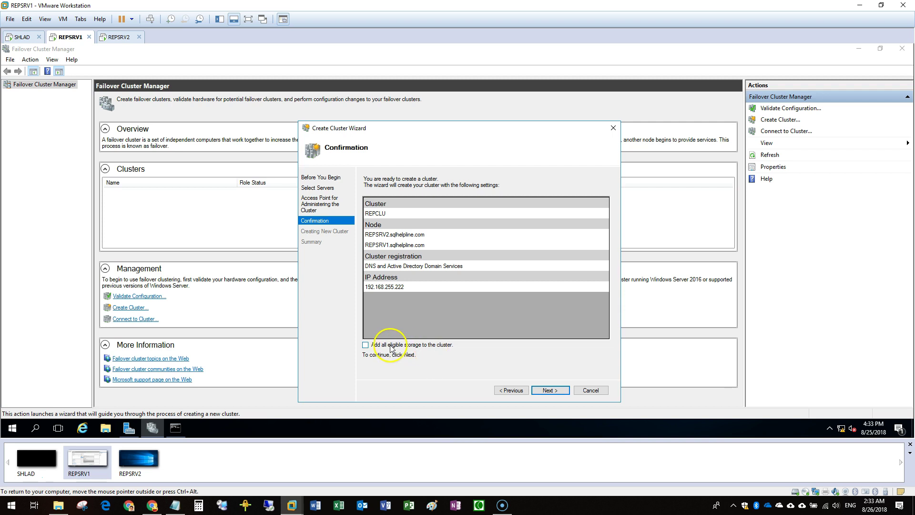
{"action": "left_click", "coordinate": [555, 390]}
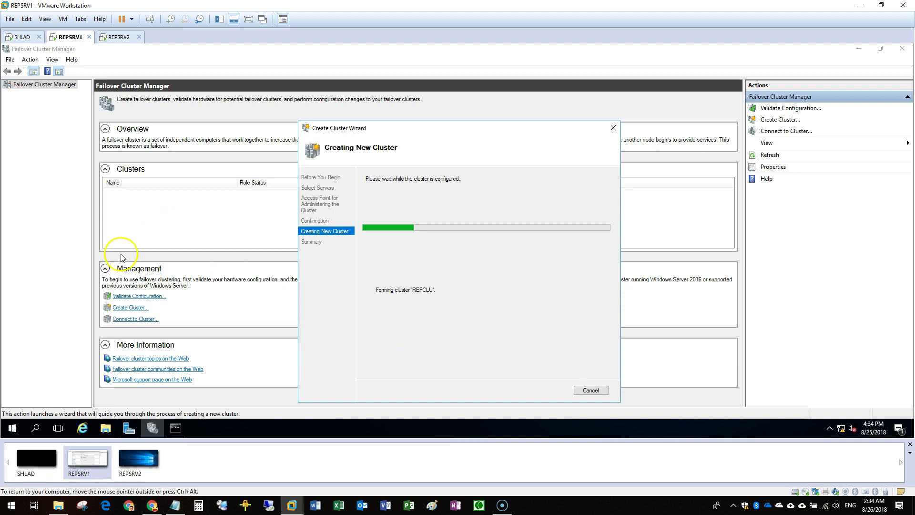
{"action": "left_click", "coordinate": [590, 390]}
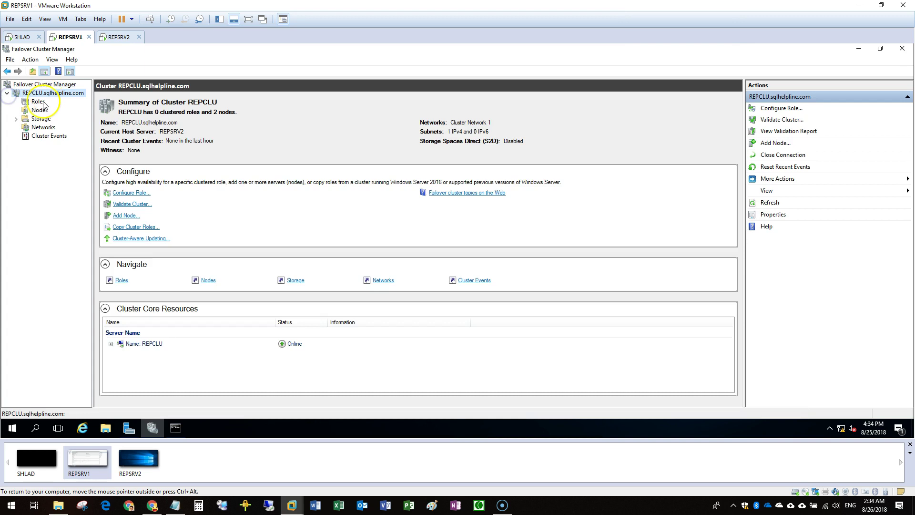
Browse REPCLU's Roles and Nodes to confirm both nodes are Up with no roles
{"action": "left_click", "coordinate": [38, 102]}
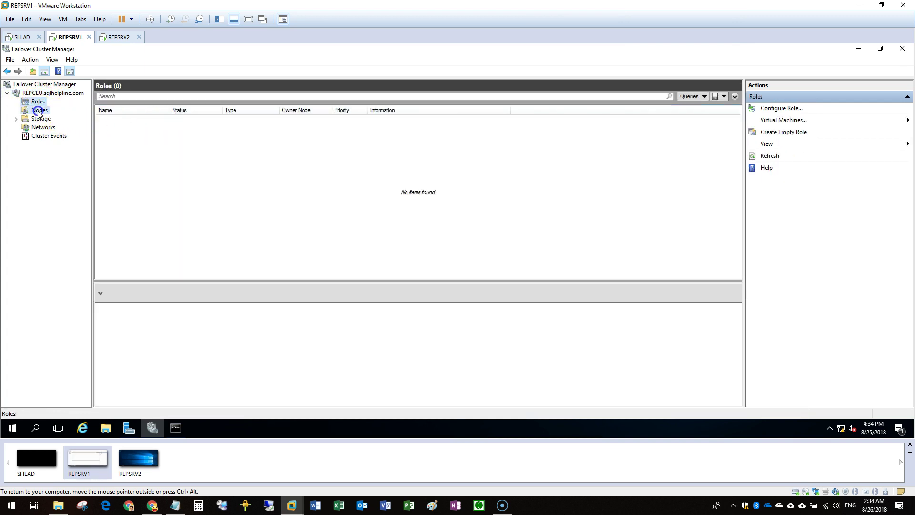
{"action": "left_click", "coordinate": [40, 110]}
{"action": "left_click", "coordinate": [35, 102]}
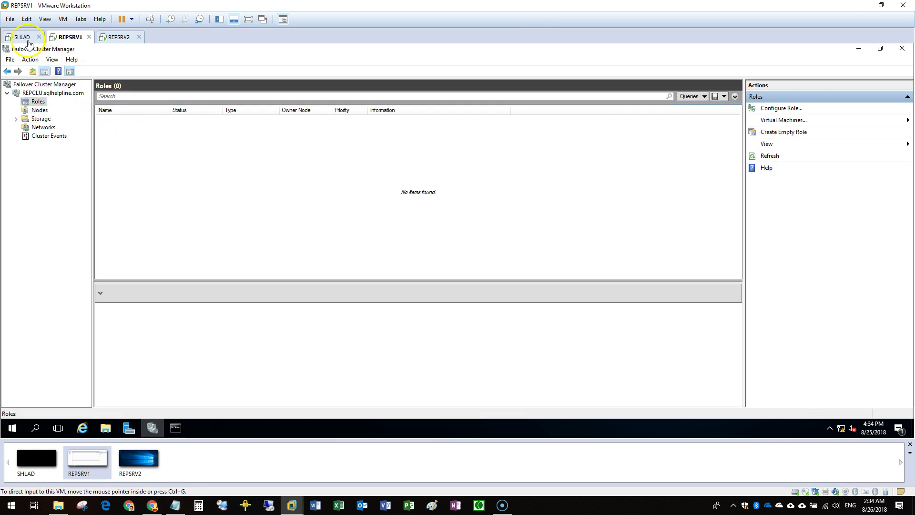
{"action": "left_click", "coordinate": [23, 37]}
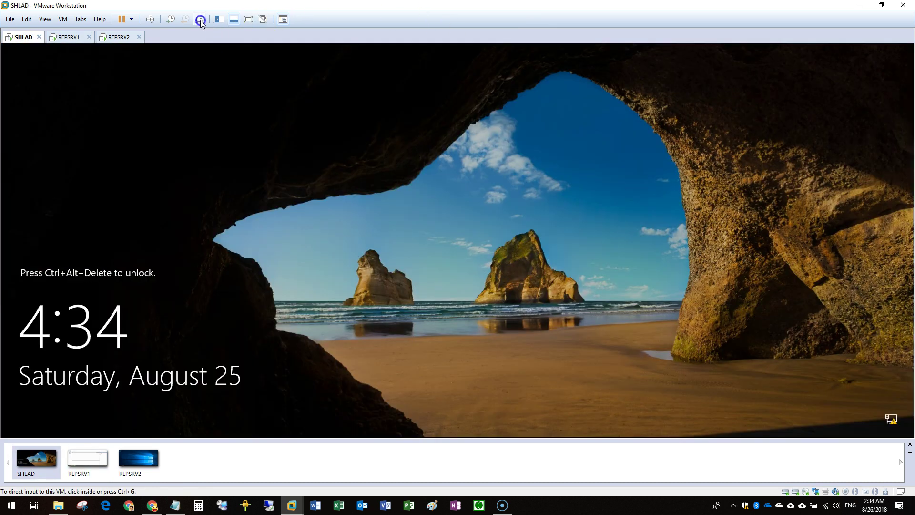
Sign in to SHLAD as administrator and launch Active Directory Users and Computers from Server Manager
{"action": "left_click", "coordinate": [150, 19]}
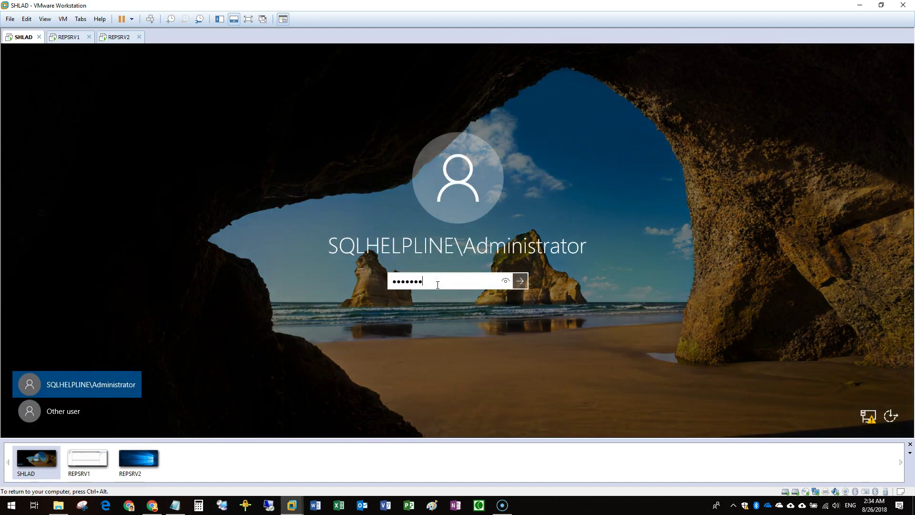
{"action": "key", "text": "Return"}
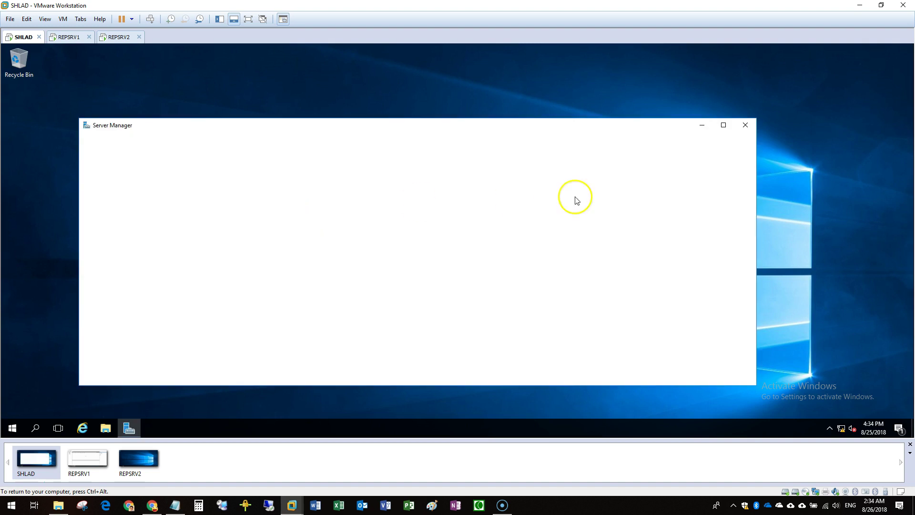
{"action": "left_click", "coordinate": [691, 147]}
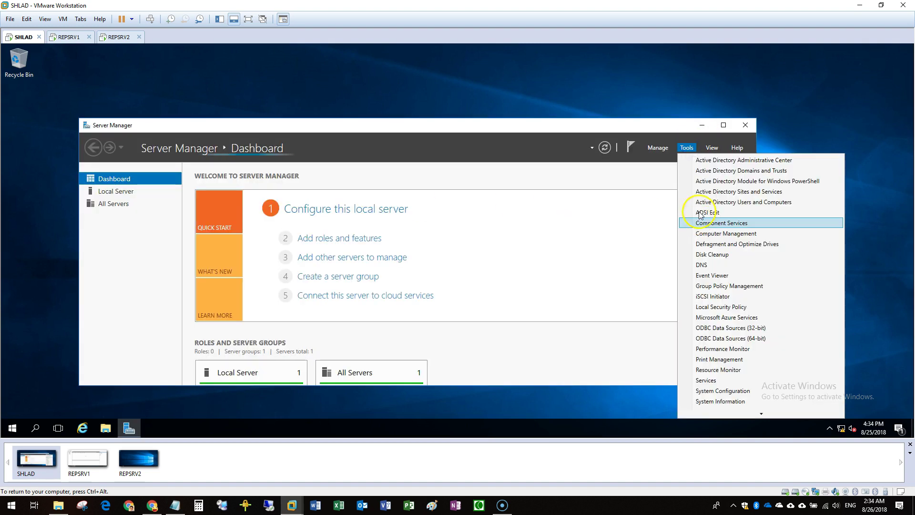
{"action": "left_click", "coordinate": [707, 201]}
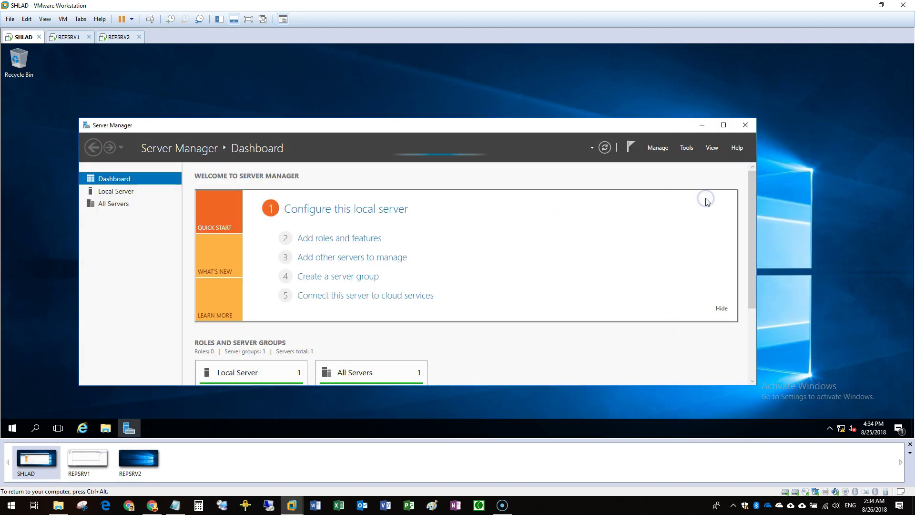
{"action": "left_click", "coordinate": [702, 125]}
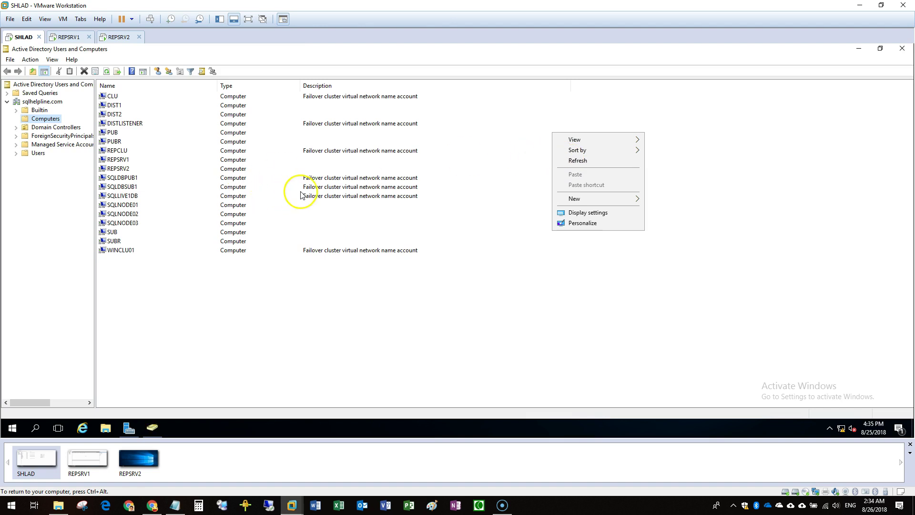
{"action": "left_click", "coordinate": [190, 283]}
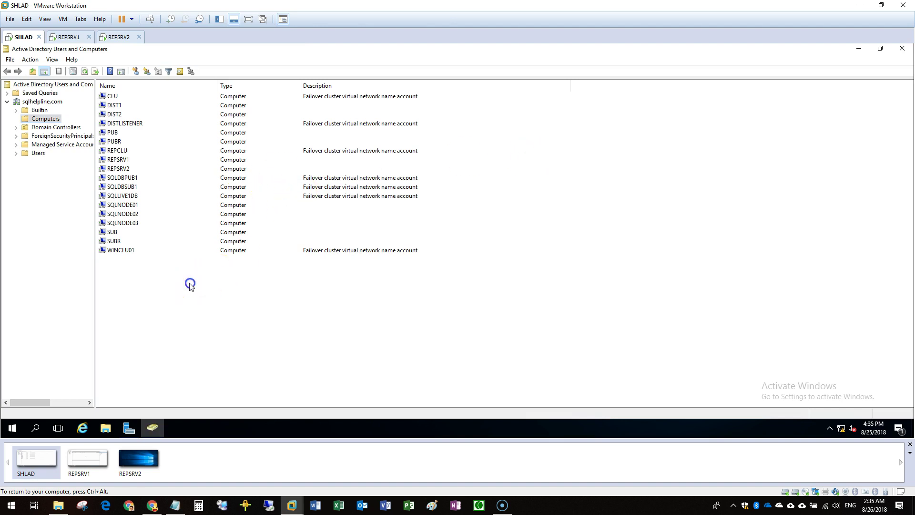
Select the sqlhelpline.com domain in the tree and bring up its context menu with Delegate Control
{"action": "right_click", "coordinate": [121, 152]}
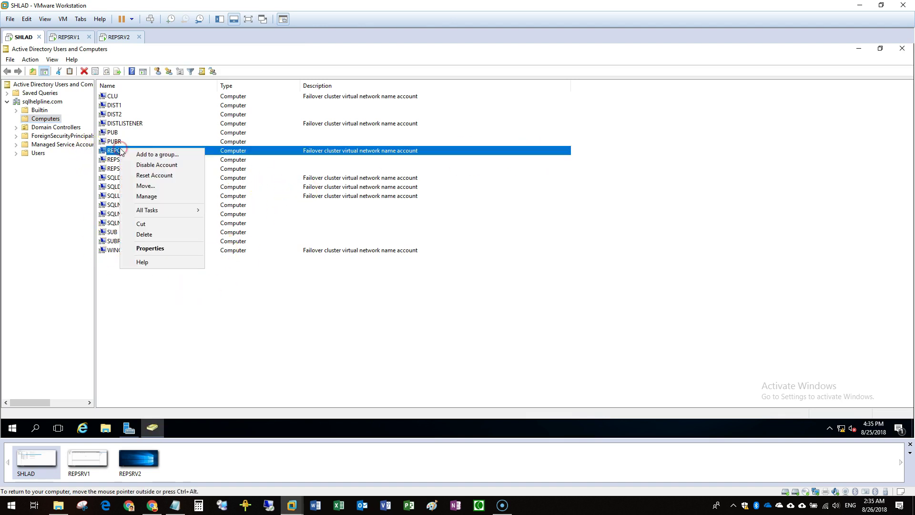
{"action": "left_click", "coordinate": [42, 102]}
{"action": "right_click", "coordinate": [43, 103]}
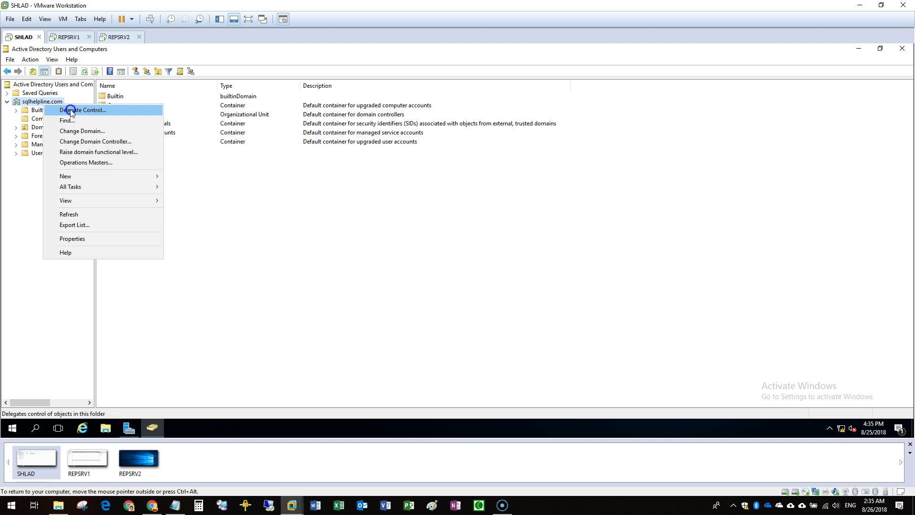
Start the Delegation of Control Wizard on sqlhelpline.com and add the REPCLU computer account
{"action": "left_click", "coordinate": [70, 111]}
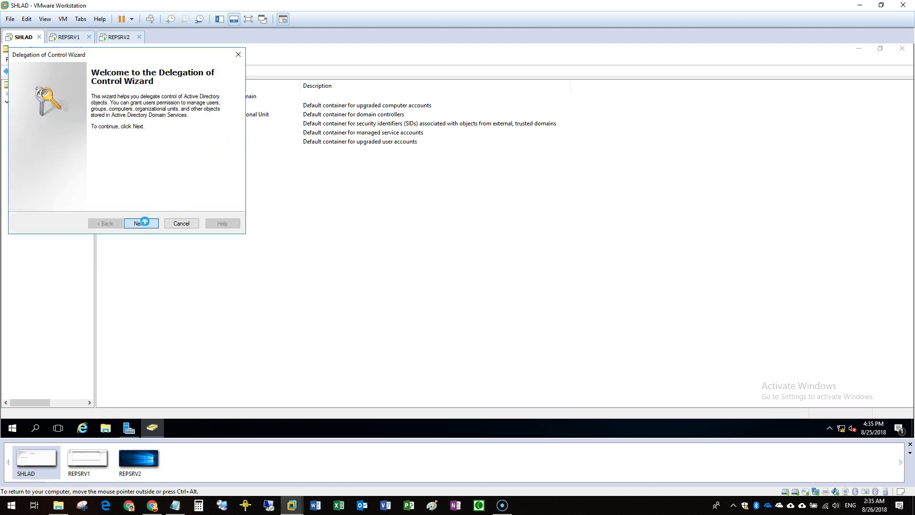
{"action": "left_click", "coordinate": [143, 223]}
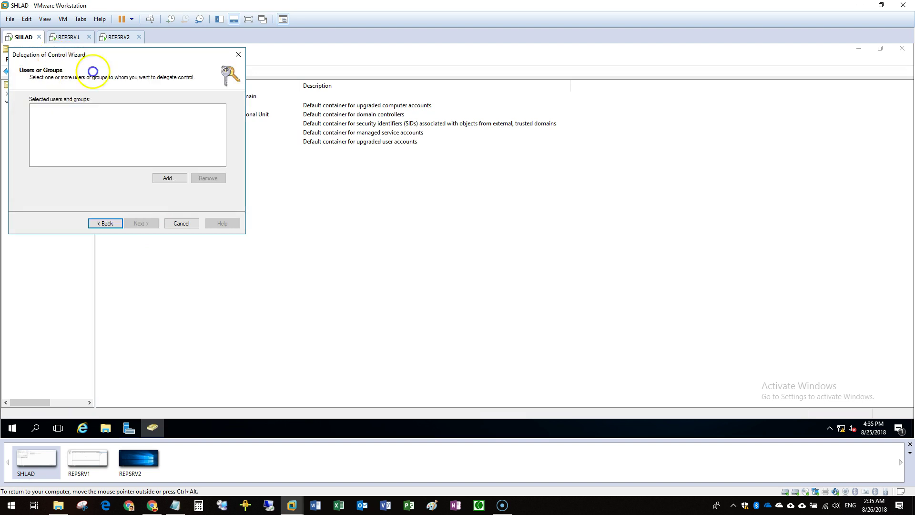
{"action": "left_click_drag", "start_coordinate": [53, 54], "coordinate": [167, 80]}
{"action": "left_click", "coordinate": [295, 202]}
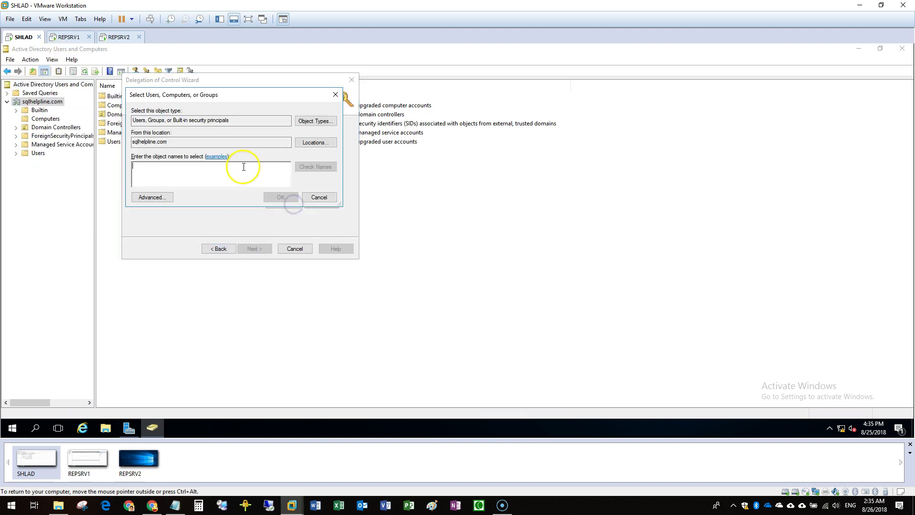
{"action": "left_click", "coordinate": [305, 119]}
{"action": "left_click", "coordinate": [140, 159]}
{"action": "left_click", "coordinate": [305, 229]}
{"action": "left_click", "coordinate": [194, 179]}
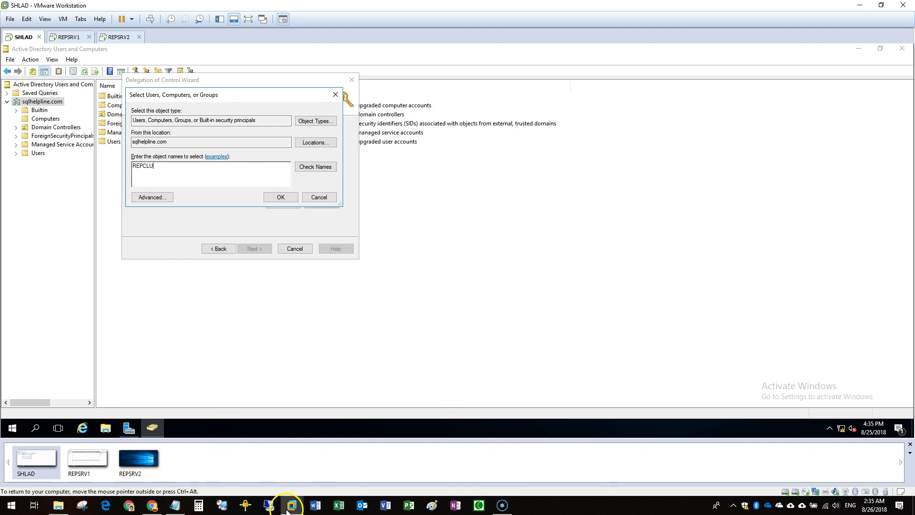
{"action": "left_click", "coordinate": [59, 506]}
{"action": "left_click", "coordinate": [860, 5]}
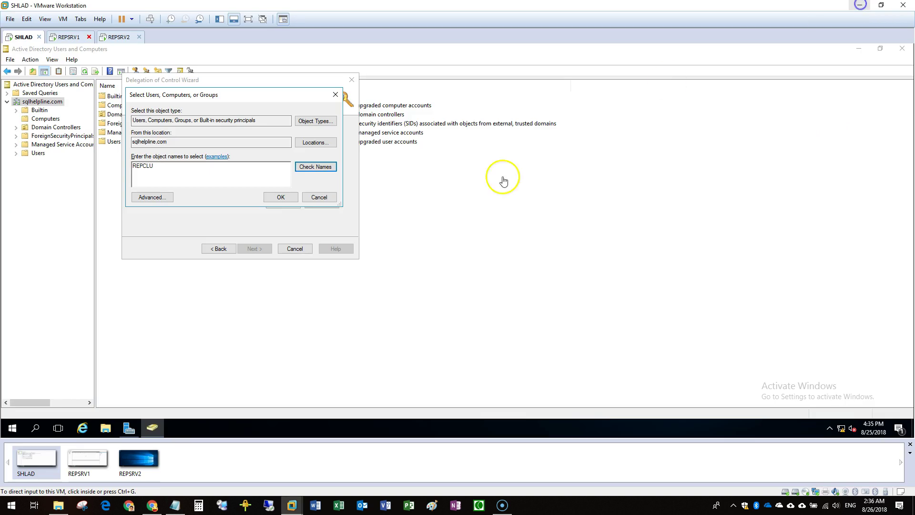
{"action": "left_click", "coordinate": [306, 169]}
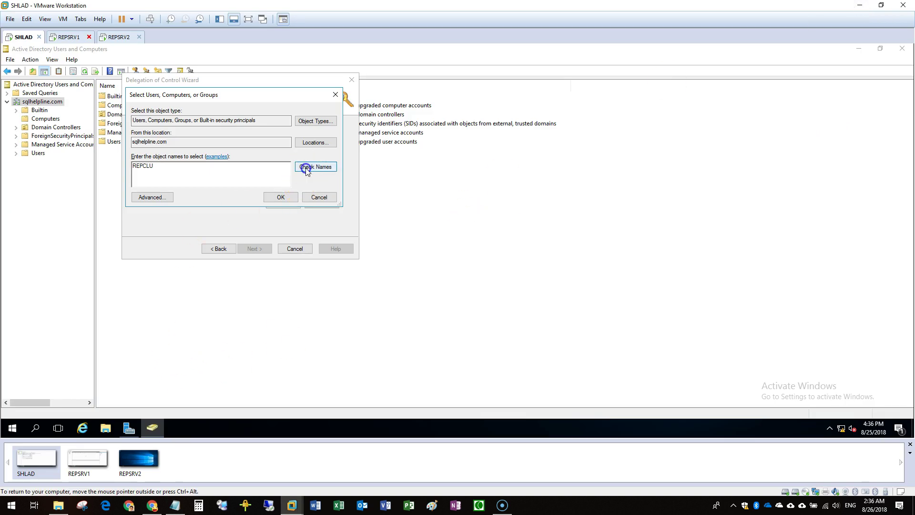
{"action": "left_click", "coordinate": [282, 197]}
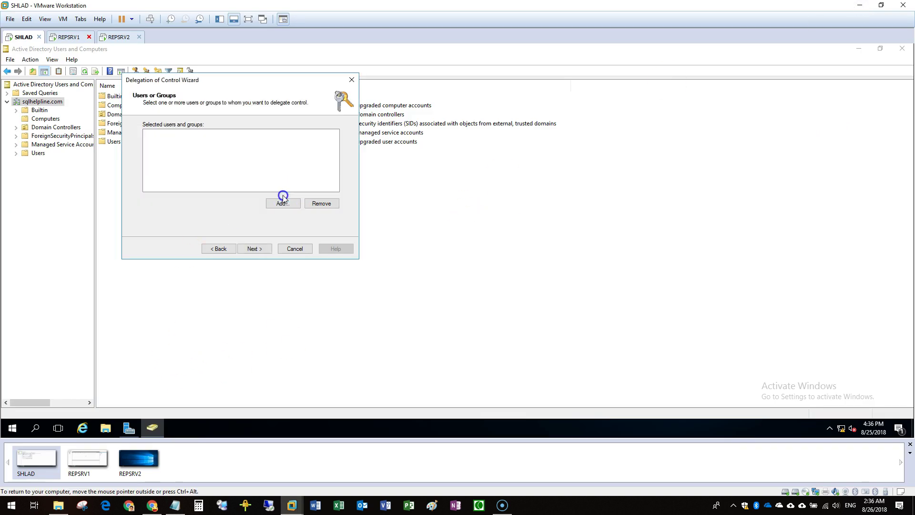
{"action": "left_click", "coordinate": [261, 250]}
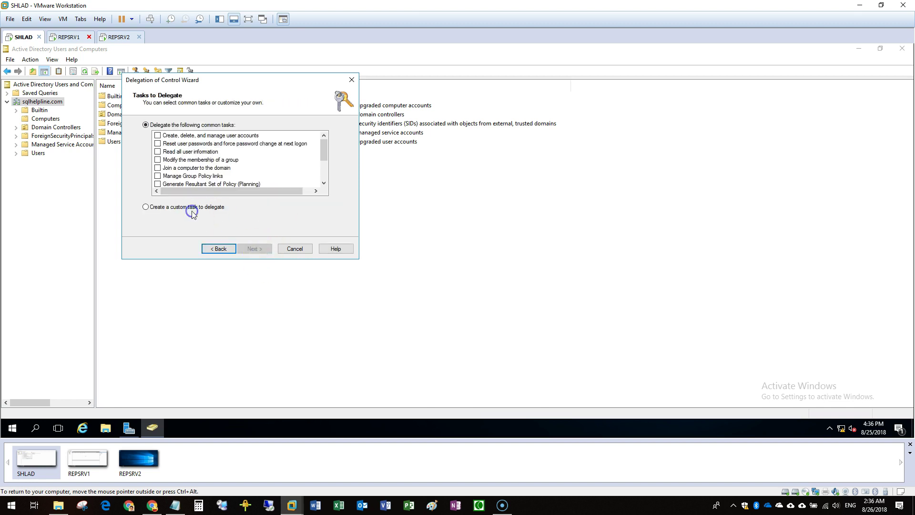
Delegate a custom task giving REPCLU Full Control to create and delete Computer objects
{"action": "left_click", "coordinate": [192, 211]}
{"action": "left_click", "coordinate": [265, 248]}
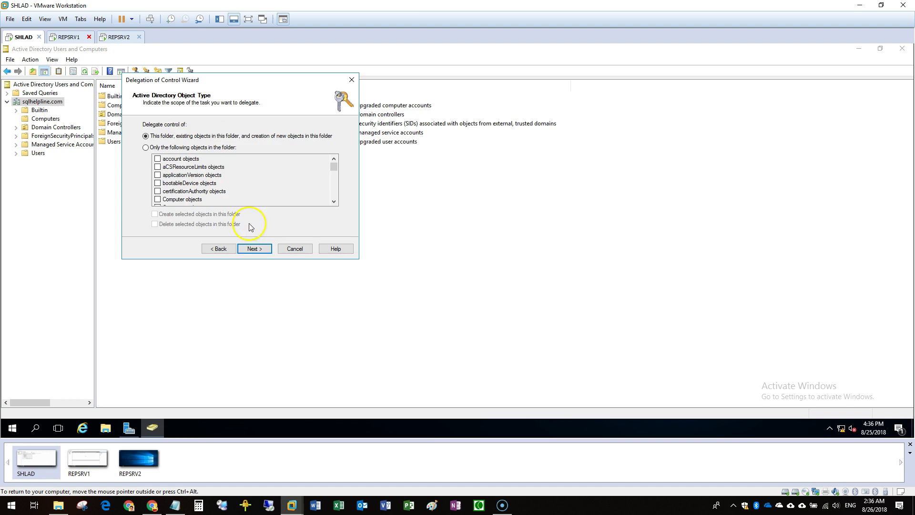
{"action": "left_click", "coordinate": [146, 147]}
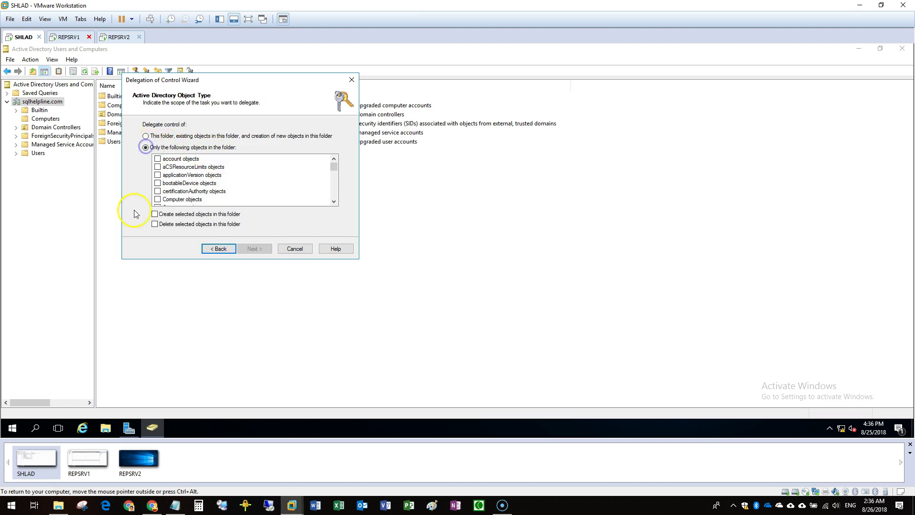
{"action": "left_click", "coordinate": [172, 224]}
{"action": "left_click", "coordinate": [157, 199]}
{"action": "left_click", "coordinate": [255, 248]}
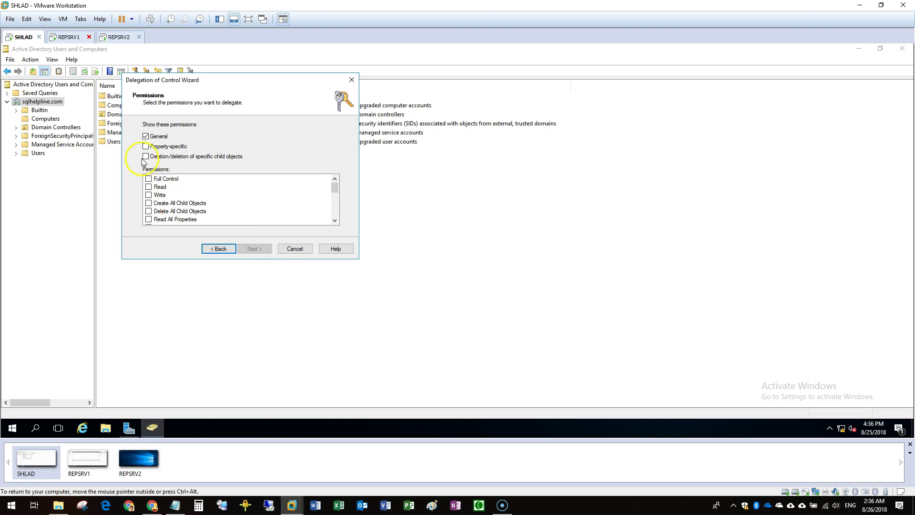
{"action": "left_click", "coordinate": [148, 179]}
{"action": "left_click", "coordinate": [255, 249]}
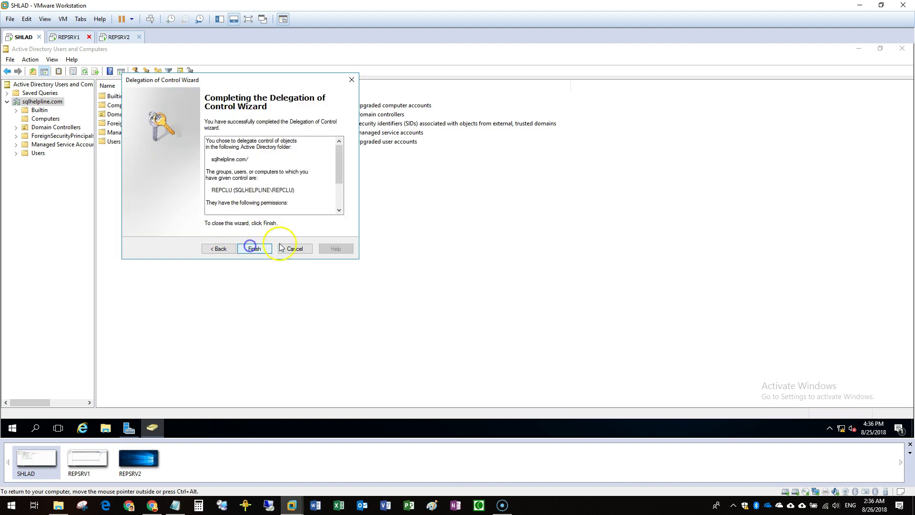
{"action": "left_click", "coordinate": [255, 249]}
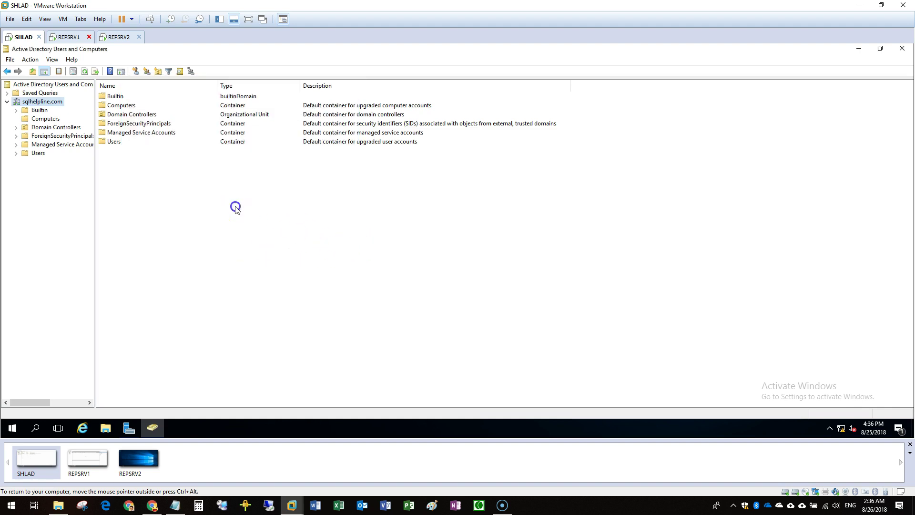
{"action": "left_click", "coordinate": [89, 459]}
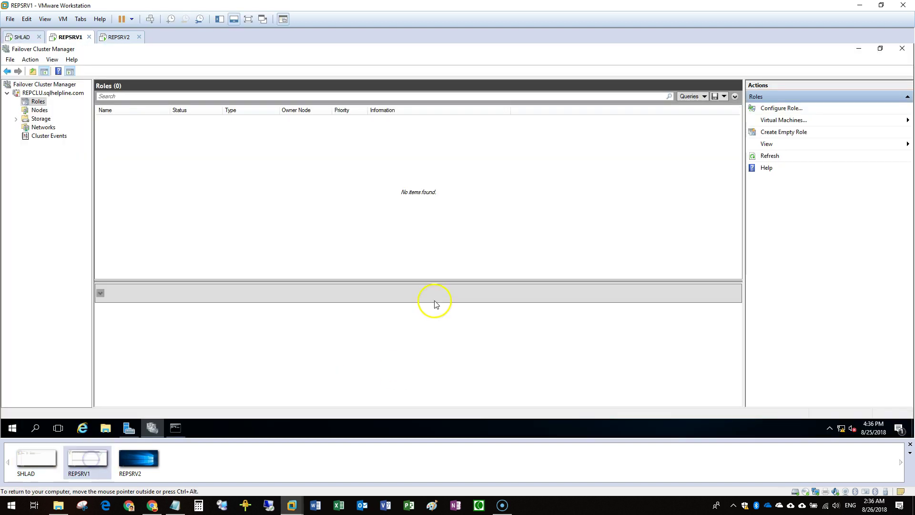
On REPSRV1, rerun ping -a 192.168.255.222 to confirm it now answers, then close Command Prompt
{"action": "left_click", "coordinate": [857, 49]}
{"action": "left_click", "coordinate": [505, 114]}
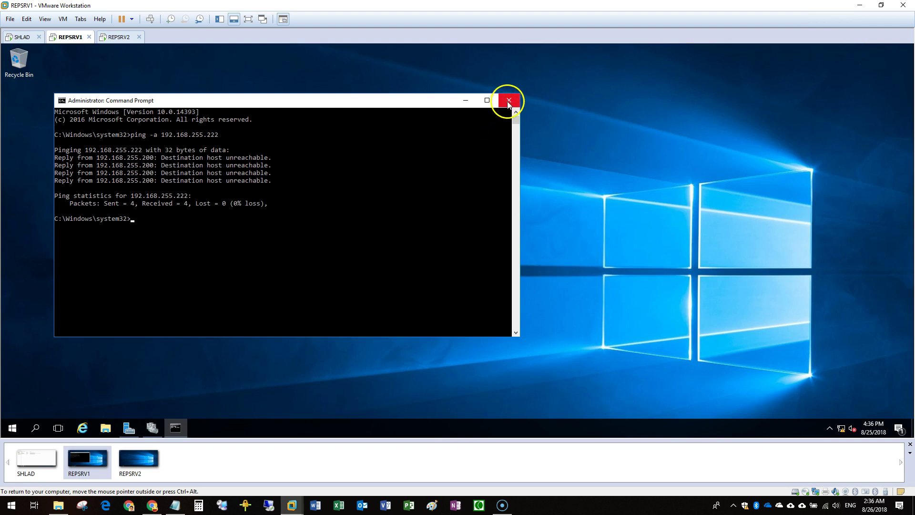
{"action": "key", "text": "Up"}
{"action": "key", "text": "Return"}
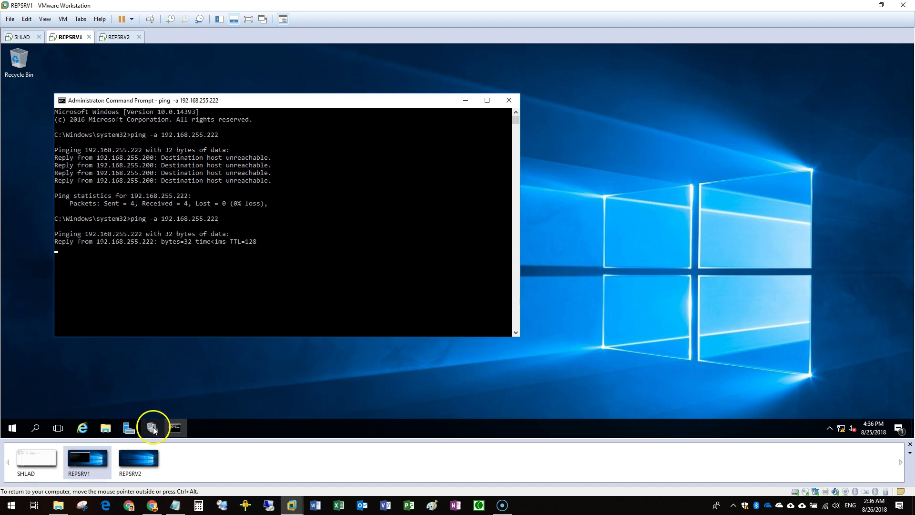
{"action": "left_click", "coordinate": [346, 263]}
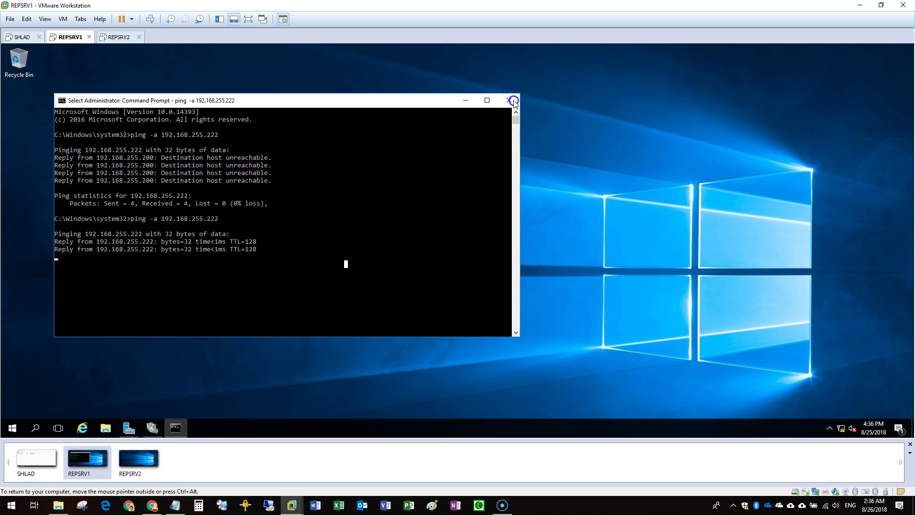
Open a new File Explorer window showing This PC
{"action": "mouse_move", "coordinate": [153, 429]}
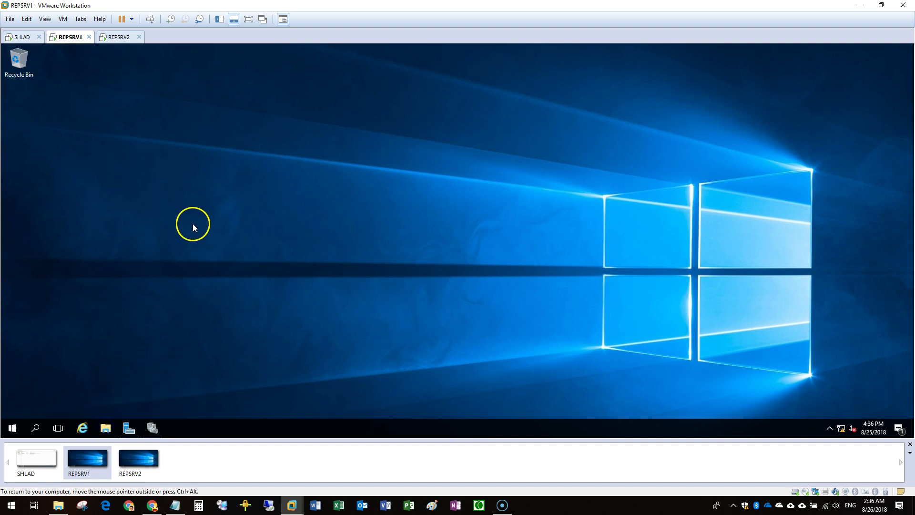
{"action": "key", "text": "super+e"}
{"action": "left_click", "coordinate": [229, 209]}
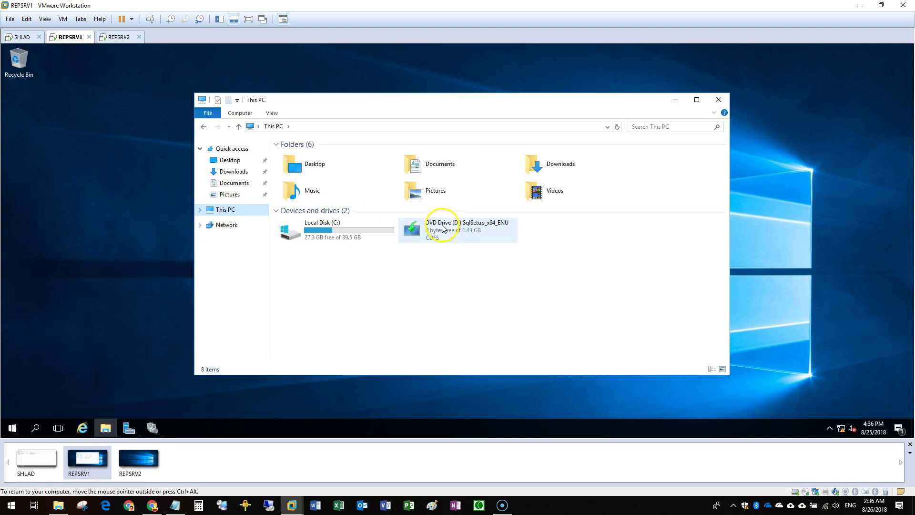
On REPSRV1, close the stray library folder windows and select the SqlSetup_x64_ENU DVD drive
{"action": "key", "text": "ctrl+a"}
{"action": "key", "text": "Return"}
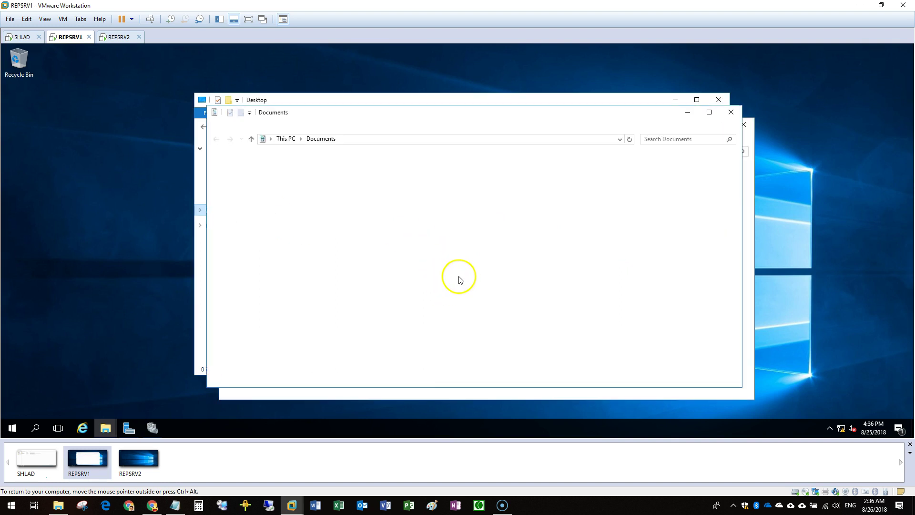
{"action": "left_click", "coordinate": [776, 51]}
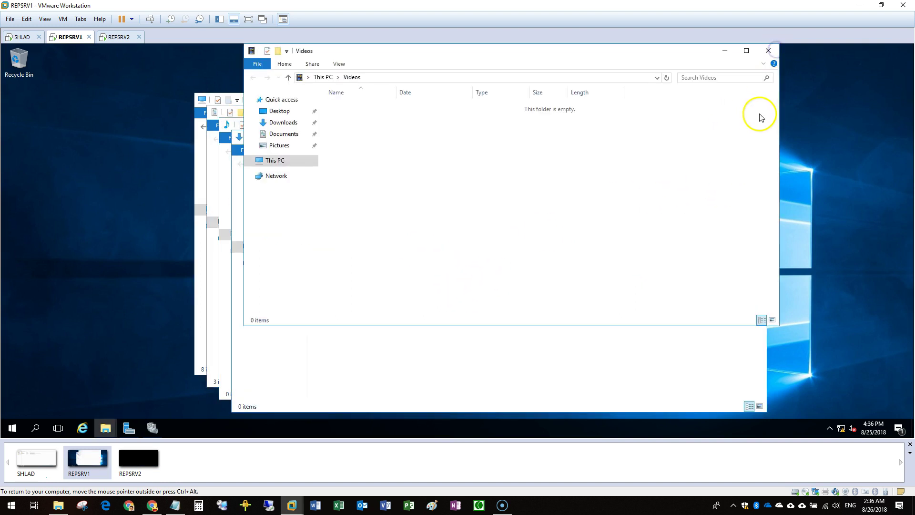
{"action": "left_click", "coordinate": [767, 52]}
{"action": "left_click", "coordinate": [751, 138]}
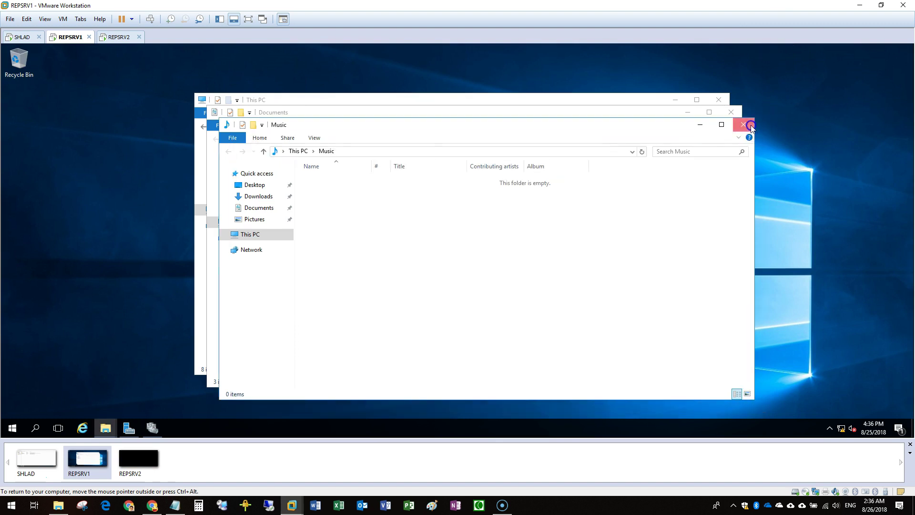
{"action": "left_click", "coordinate": [750, 125]}
{"action": "left_click", "coordinate": [738, 113]}
{"action": "left_click", "coordinate": [438, 233]}
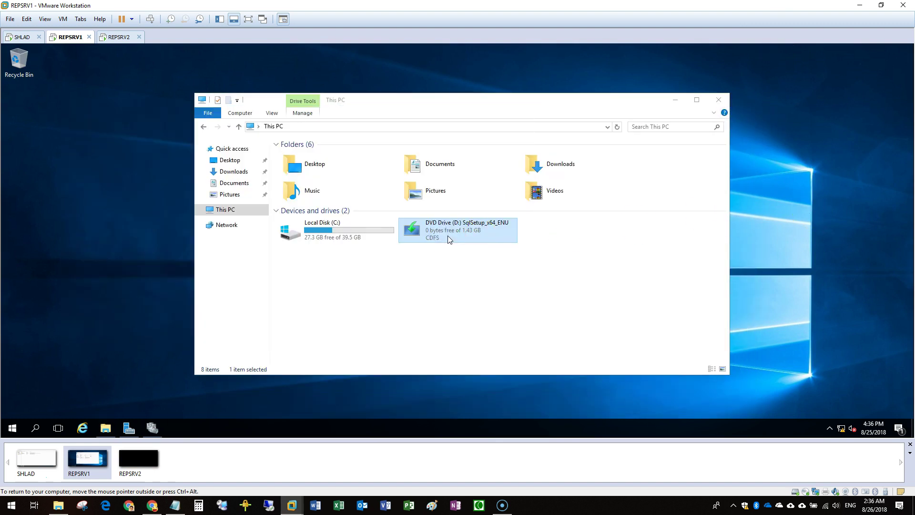
Sign in to REPSRV2 as Administrator and open the SqlSetup_x64_ENU DVD drive D: from This PC
{"action": "left_click", "coordinate": [117, 38]}
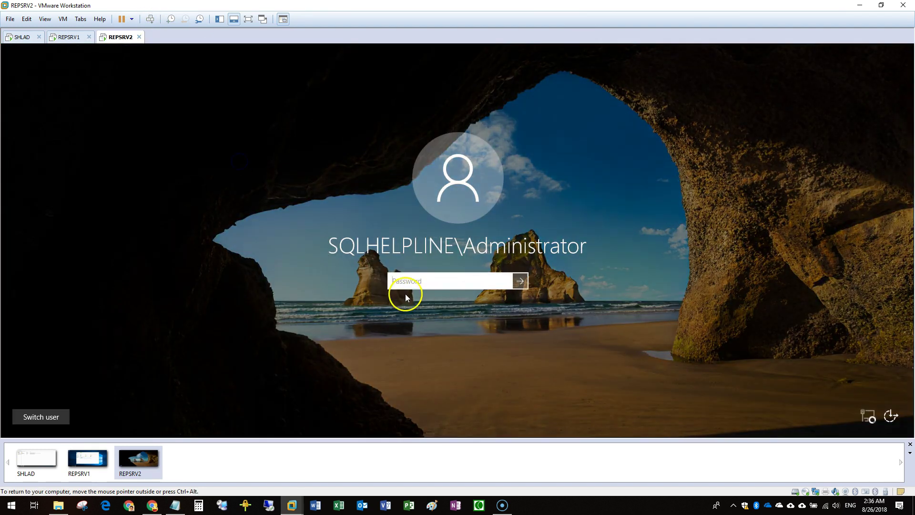
{"action": "left_click", "coordinate": [422, 281]}
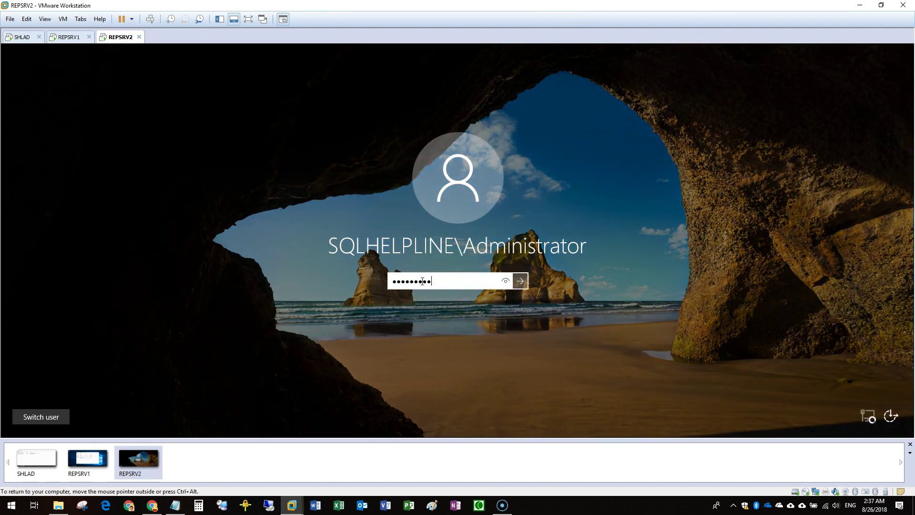
{"action": "key", "text": "Return"}
{"action": "left_click", "coordinate": [114, 421]}
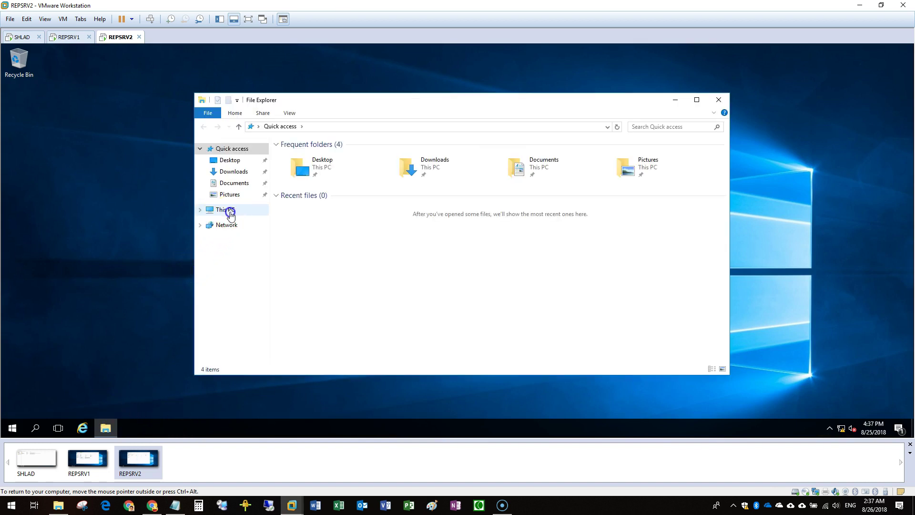
{"action": "left_click", "coordinate": [229, 210]}
{"action": "double_click", "coordinate": [453, 234]}
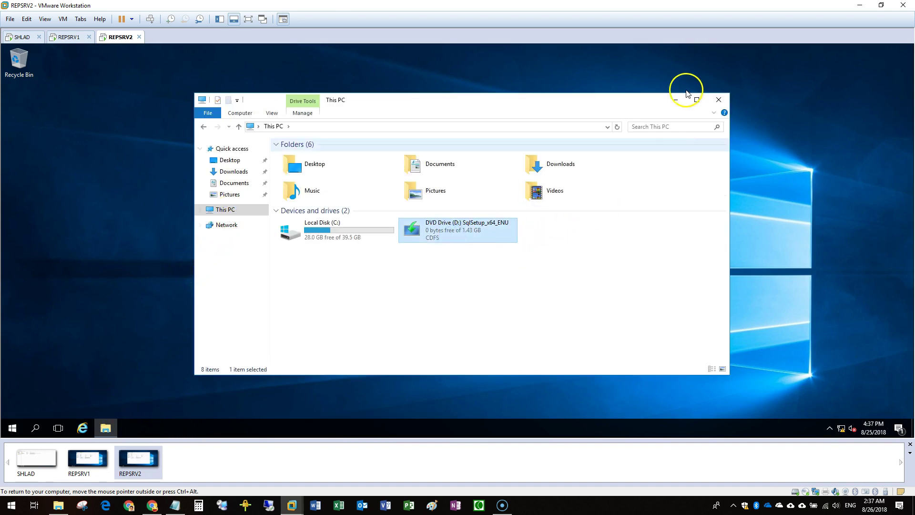
On REPSRV2, start a new SQL Server stand-alone installation, accepting the product key, license terms and Global Rules
{"action": "left_click", "coordinate": [675, 100]}
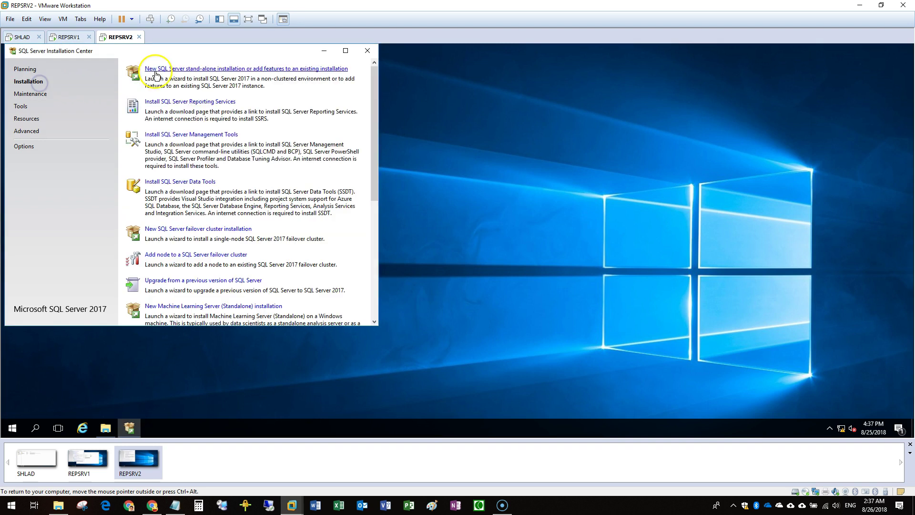
{"action": "left_click", "coordinate": [161, 70]}
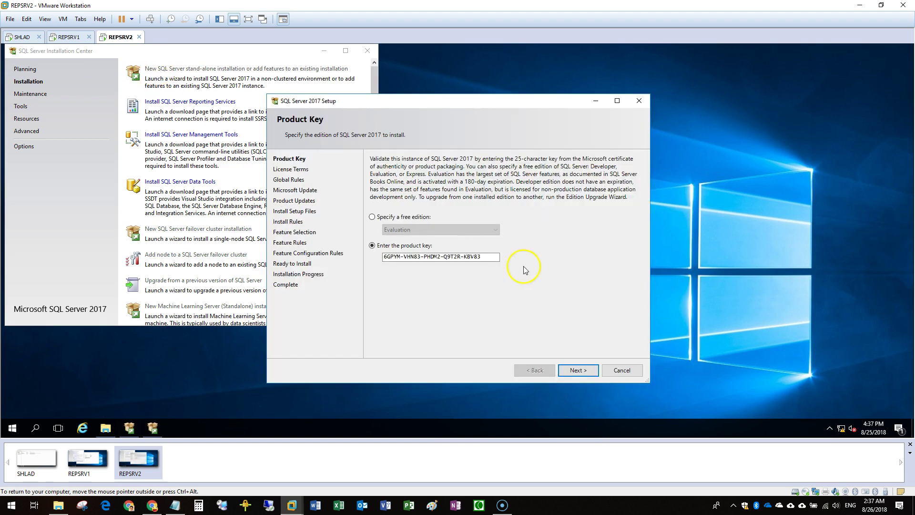
{"action": "left_click", "coordinate": [578, 371]}
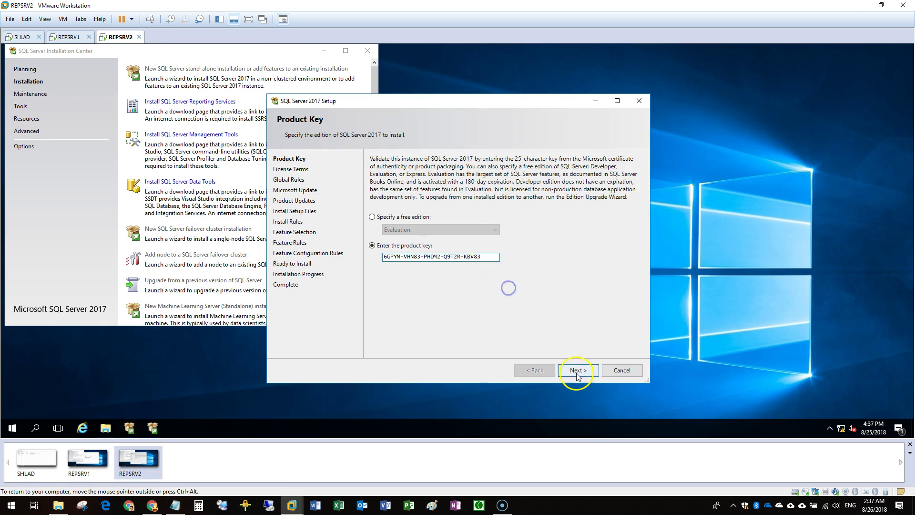
{"action": "left_click", "coordinate": [431, 313]}
{"action": "left_click", "coordinate": [578, 370]}
{"action": "left_click", "coordinate": [324, 50]}
{"action": "left_click", "coordinate": [380, 190]}
{"action": "left_click", "coordinate": [579, 370]}
On REPSRV1, minimise File Explorer and the Installation Center, then return to REPSRV2
{"action": "left_click", "coordinate": [67, 37]}
{"action": "left_click", "coordinate": [675, 101]}
{"action": "left_click", "coordinate": [324, 51]}
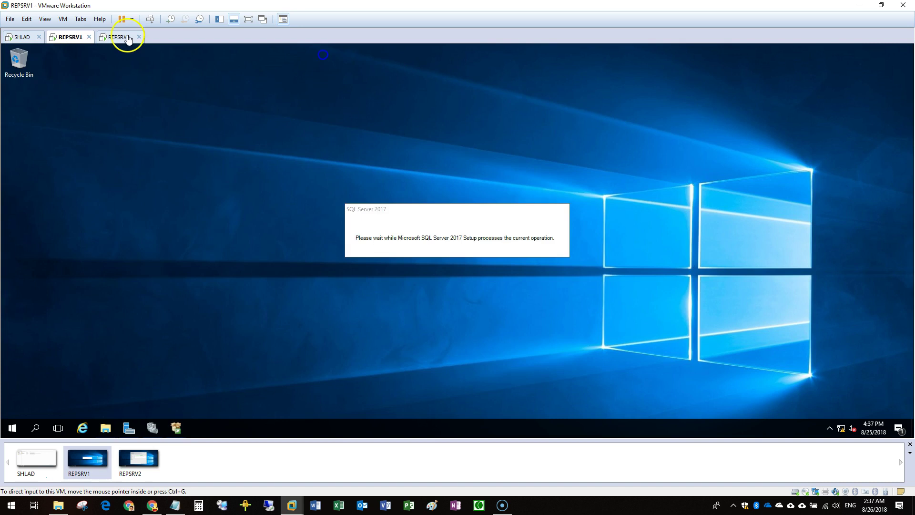
{"action": "left_click", "coordinate": [139, 458]}
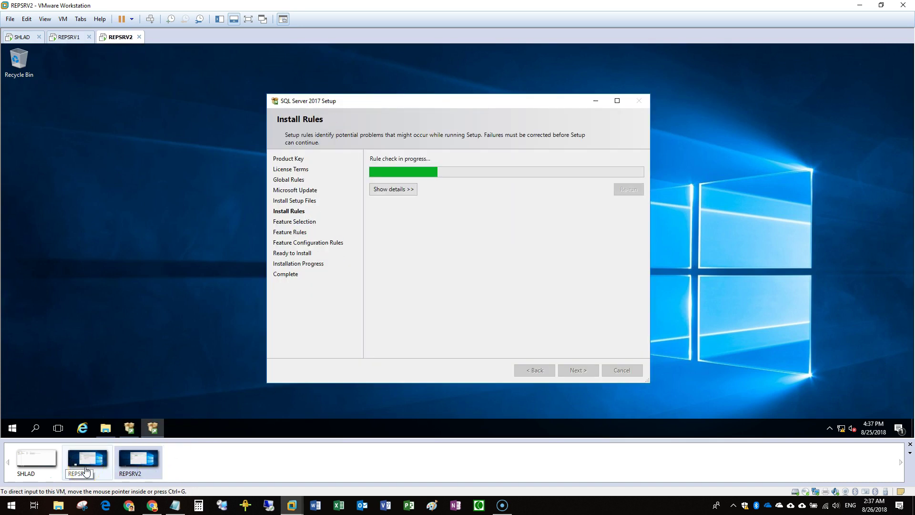
Advance REPSRV2's setup past Feature Selection to Instance Configuration
{"action": "left_click", "coordinate": [578, 370]}
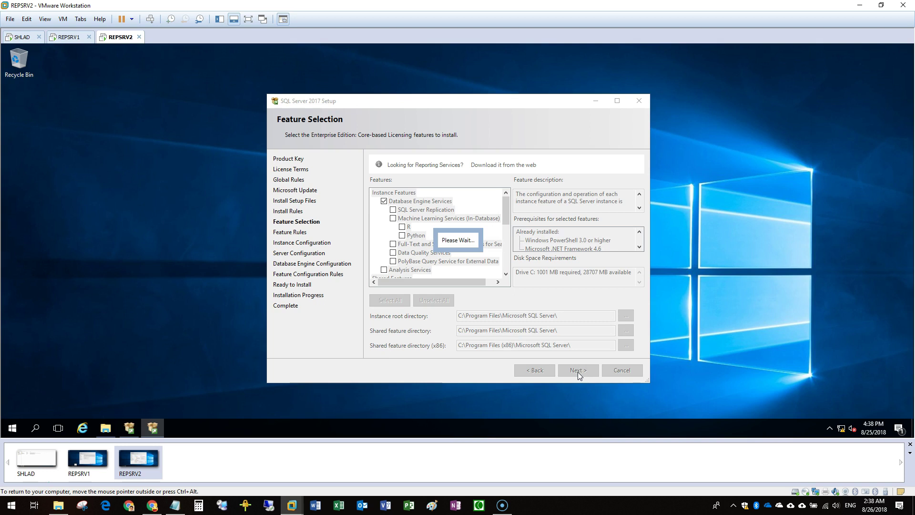
{"action": "left_click", "coordinate": [545, 370]}
{"action": "left_click", "coordinate": [566, 338]}
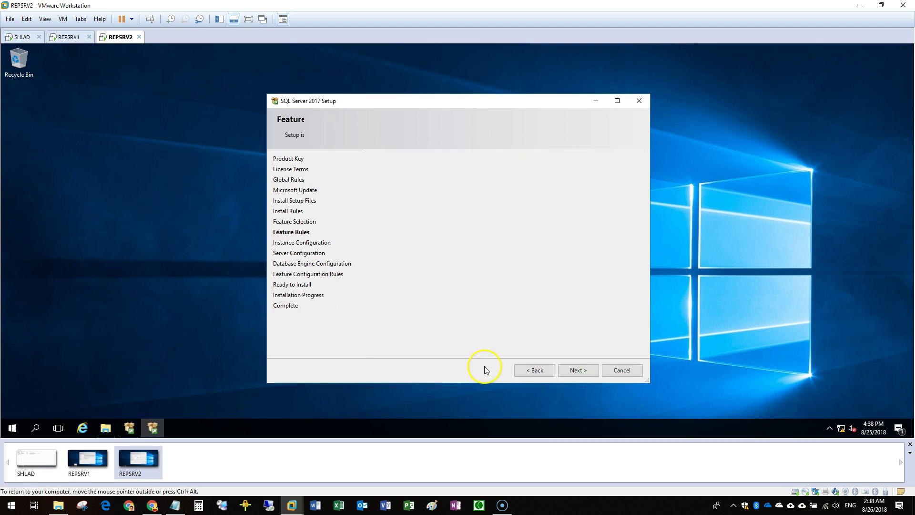
{"action": "left_click", "coordinate": [574, 370]}
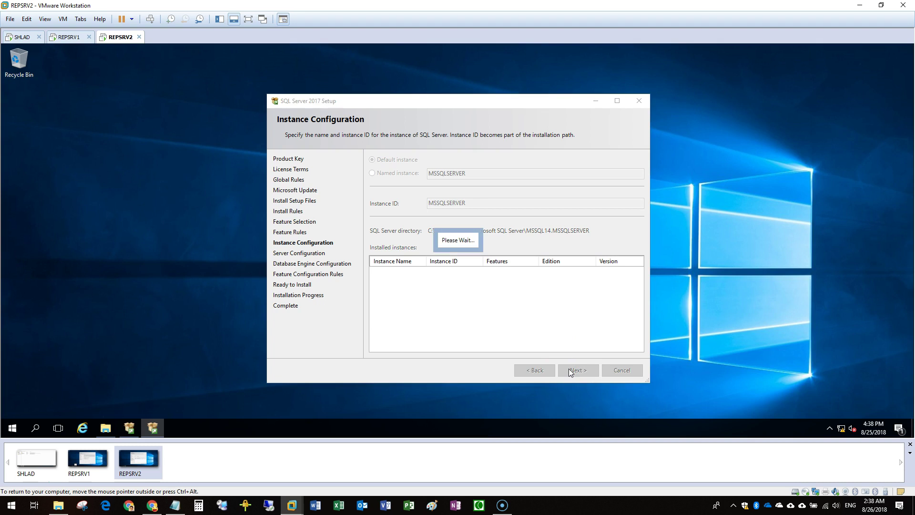
{"action": "left_click", "coordinate": [87, 459]}
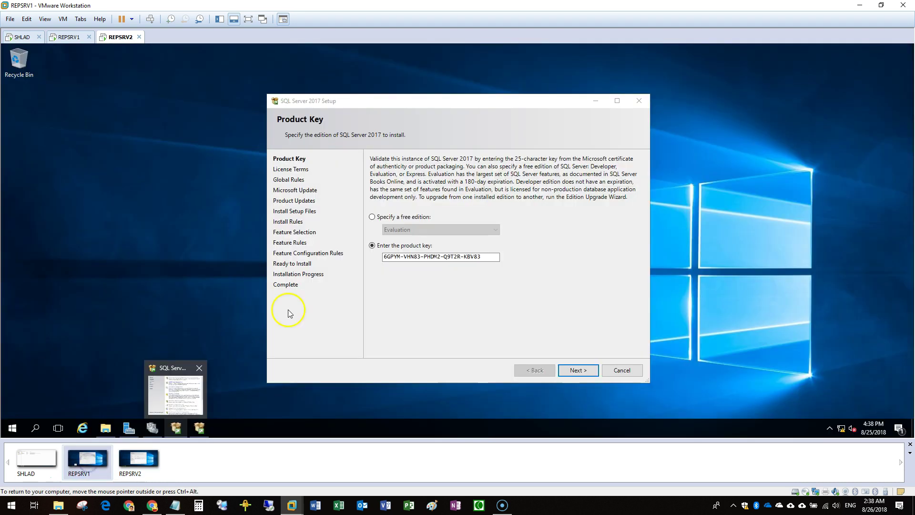
On REPSRV1 accept the product key and license terms, skip Microsoft Update and Product Updates, then return to REPSRV2
{"action": "left_click", "coordinate": [589, 372]}
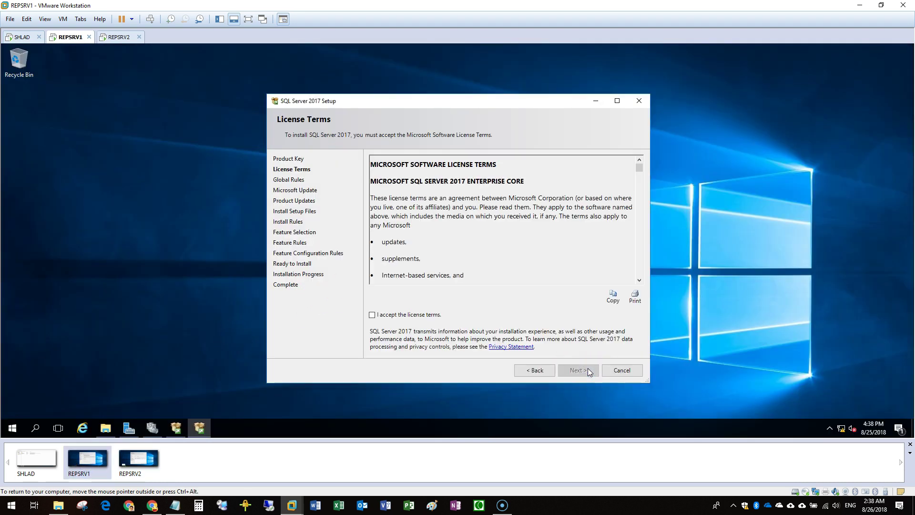
{"action": "left_click", "coordinate": [425, 316]}
{"action": "left_click", "coordinate": [574, 371]}
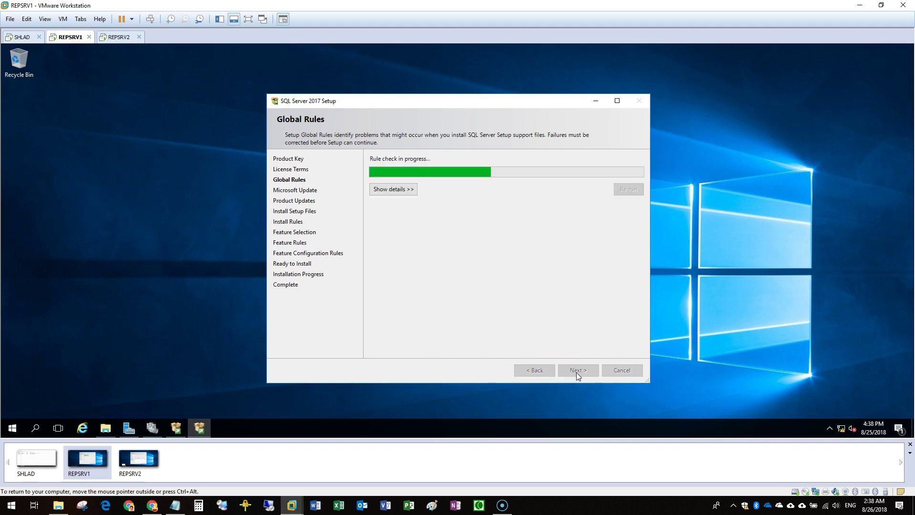
{"action": "left_click", "coordinate": [576, 371]}
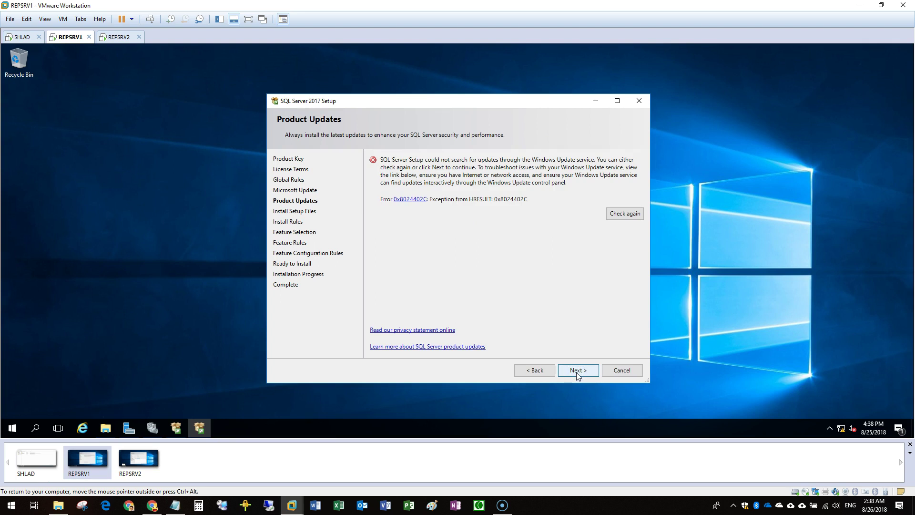
{"action": "left_click", "coordinate": [576, 372]}
{"action": "left_click", "coordinate": [138, 458]}
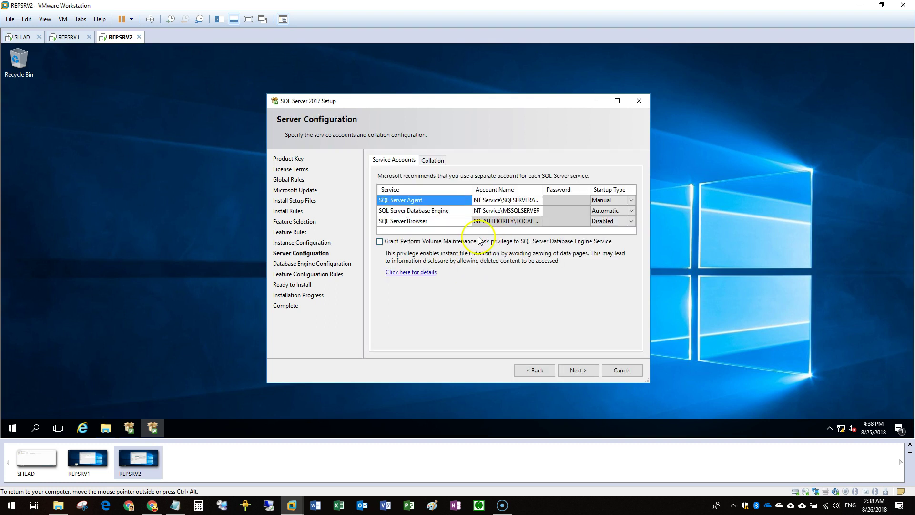
Assign REPSRV2's SQL Server Agent a domain service account found by searching 'sqlo', and enter its password
{"action": "left_click", "coordinate": [554, 202]}
{"action": "left_click", "coordinate": [535, 199]}
{"action": "left_click", "coordinate": [518, 210]}
{"action": "left_click", "coordinate": [533, 200]}
{"action": "left_click", "coordinate": [539, 203]}
{"action": "left_click", "coordinate": [520, 211]}
{"action": "type", "text": "sqlo"}
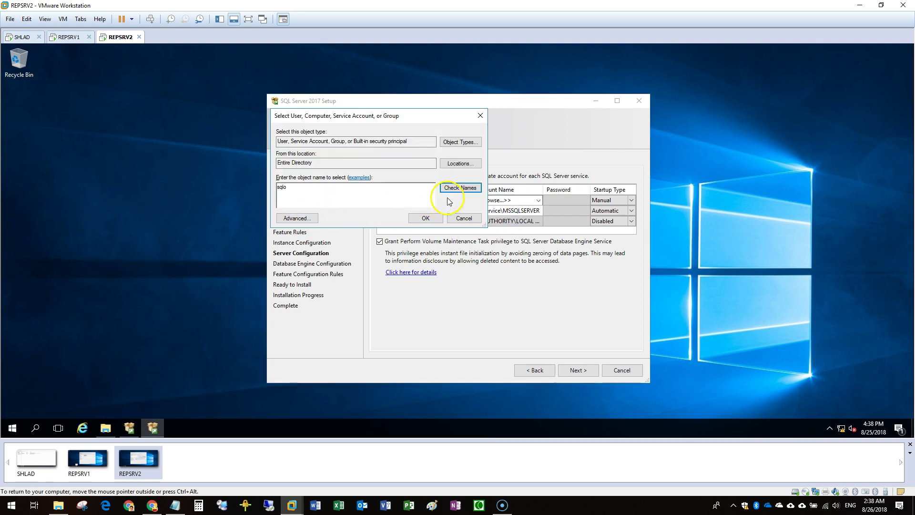
{"action": "left_click", "coordinate": [456, 196]}
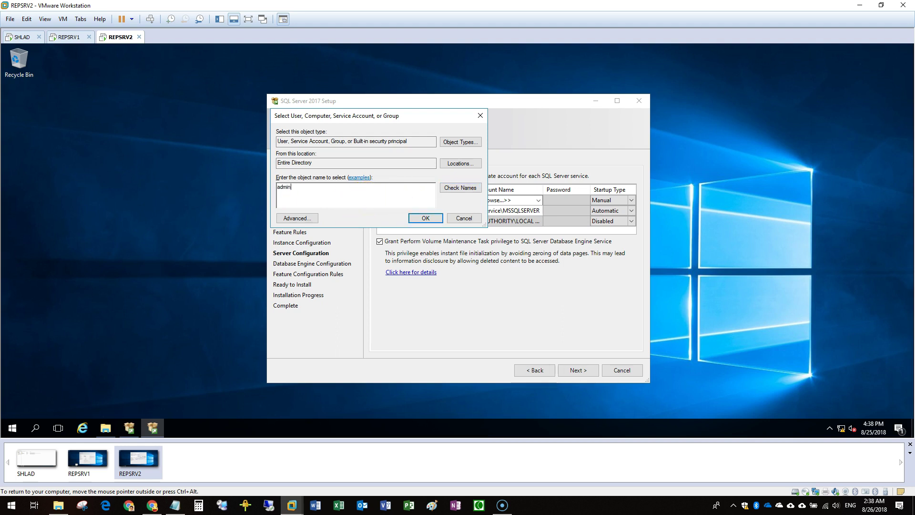
{"action": "type", "text": "n"}
{"action": "key", "text": "Return"}
{"action": "type", "text": "o"}
{"action": "key", "text": "Return"}
{"action": "left_click", "coordinate": [376, 181]}
{"action": "key", "text": "Return"}
{"action": "left_click", "coordinate": [418, 218]}
{"action": "left_click", "coordinate": [561, 201]}
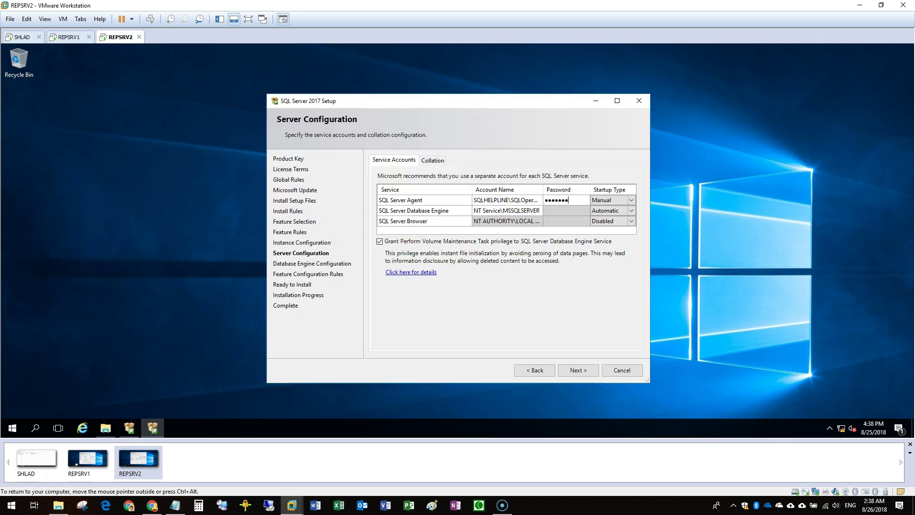
Assign the Database Engine its 'sql' domain service account with password and continue past Server Configuration
{"action": "left_click", "coordinate": [537, 210]}
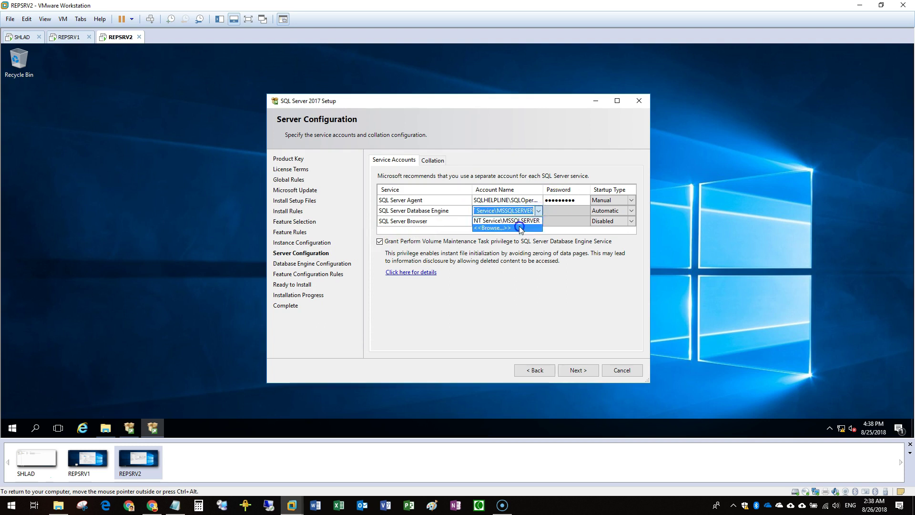
{"action": "left_click", "coordinate": [522, 228]}
{"action": "type", "text": "sql"}
{"action": "key", "text": "Return"}
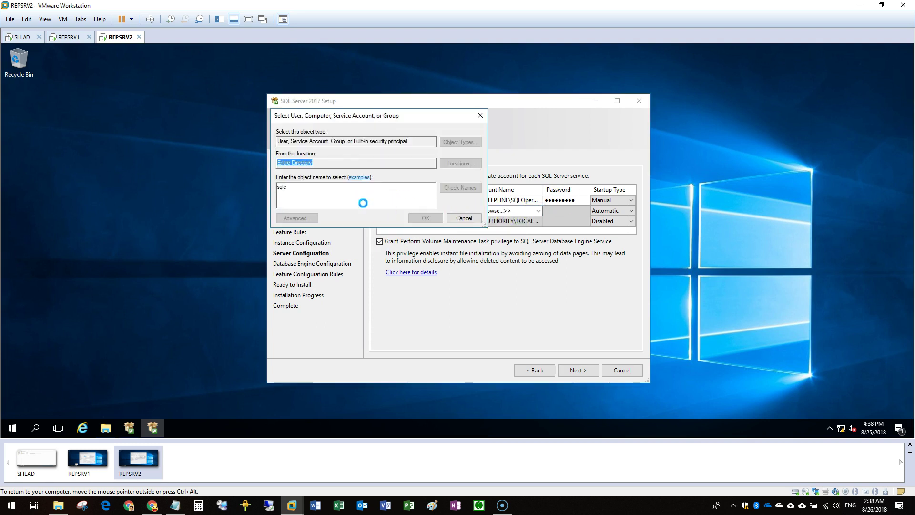
{"action": "left_click", "coordinate": [426, 218]}
{"action": "left_click", "coordinate": [573, 213]}
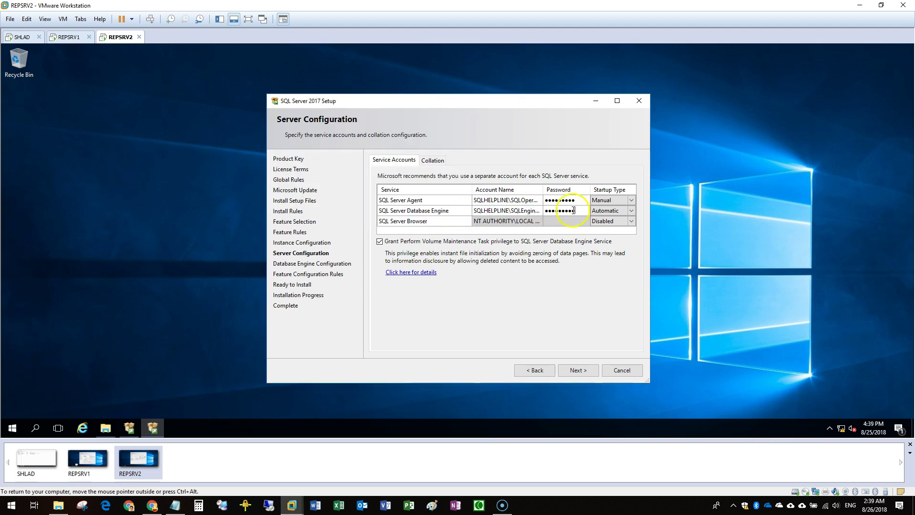
{"action": "left_click", "coordinate": [578, 370]}
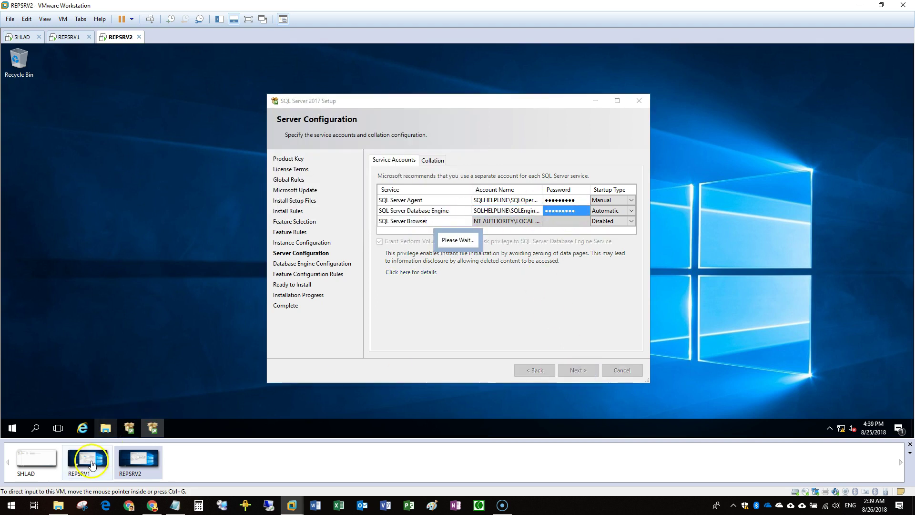
On REPSRV1, select Database Engine Services in Feature Selection and continue
{"action": "left_click", "coordinate": [92, 465]}
{"action": "scroll", "coordinate": [391, 232], "scroll_direction": "down", "scroll_amount": 1}
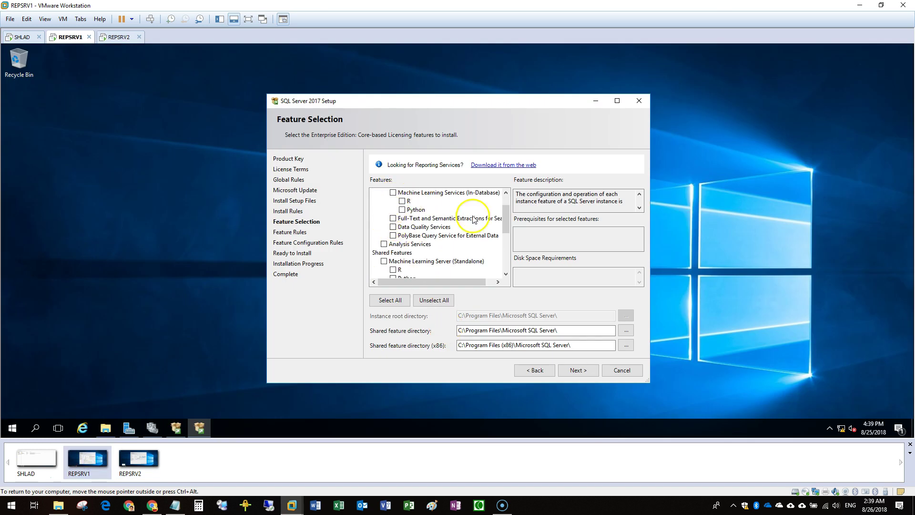
{"action": "scroll", "coordinate": [496, 200], "scroll_direction": "up", "scroll_amount": 1}
{"action": "left_click", "coordinate": [384, 201]}
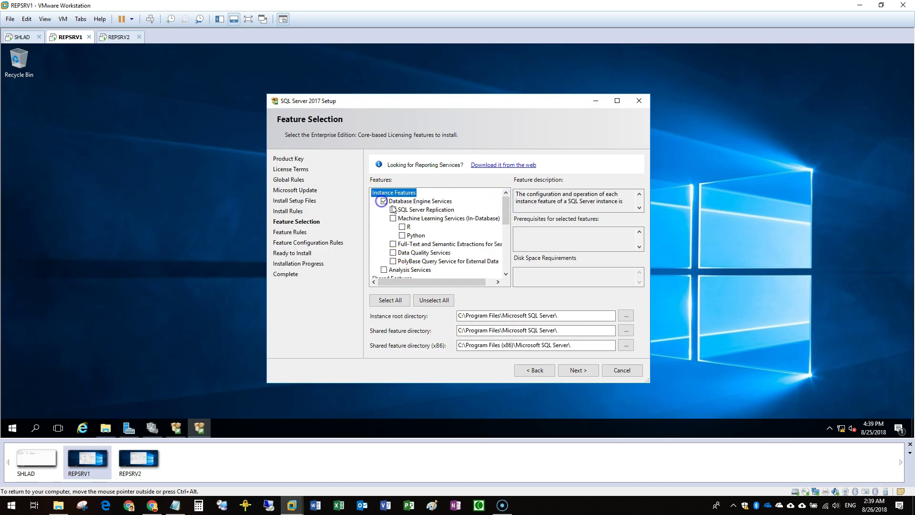
{"action": "left_click", "coordinate": [578, 370]}
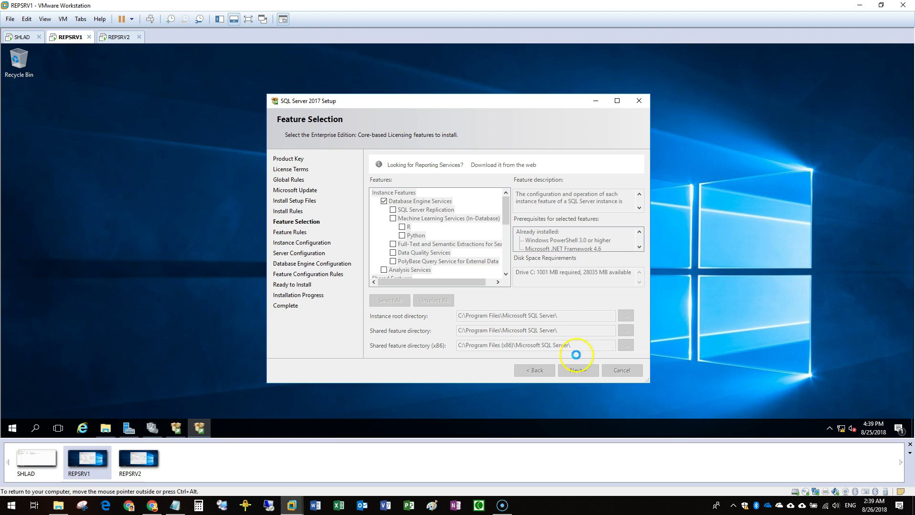
Back on REPSRV2, clear the invalid-credentials error by re-entering the Agent password and retry Next
{"action": "left_click", "coordinate": [141, 463]}
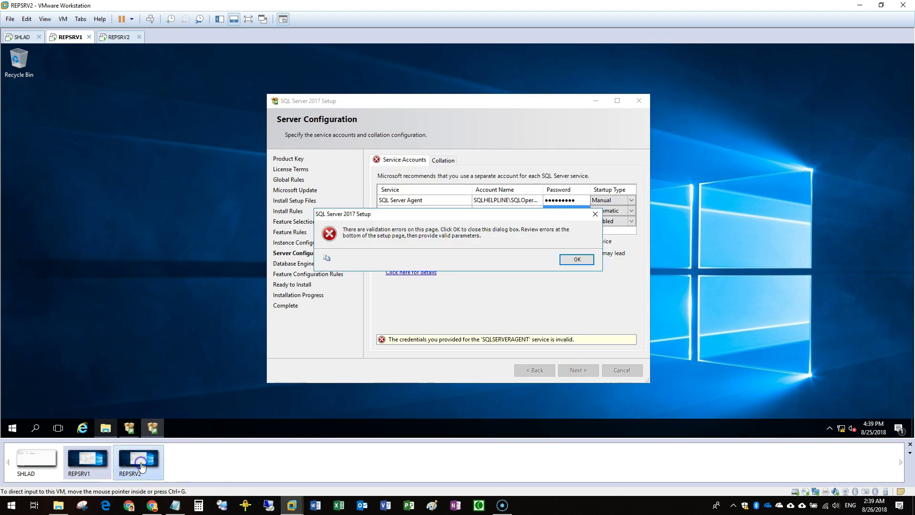
{"action": "left_click", "coordinate": [577, 259]}
{"action": "left_click", "coordinate": [567, 197]}
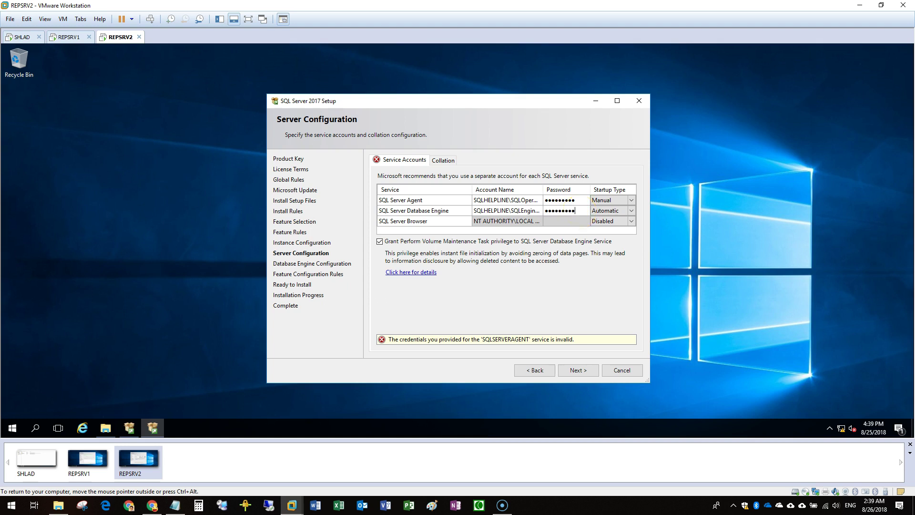
{"action": "left_click", "coordinate": [590, 368]}
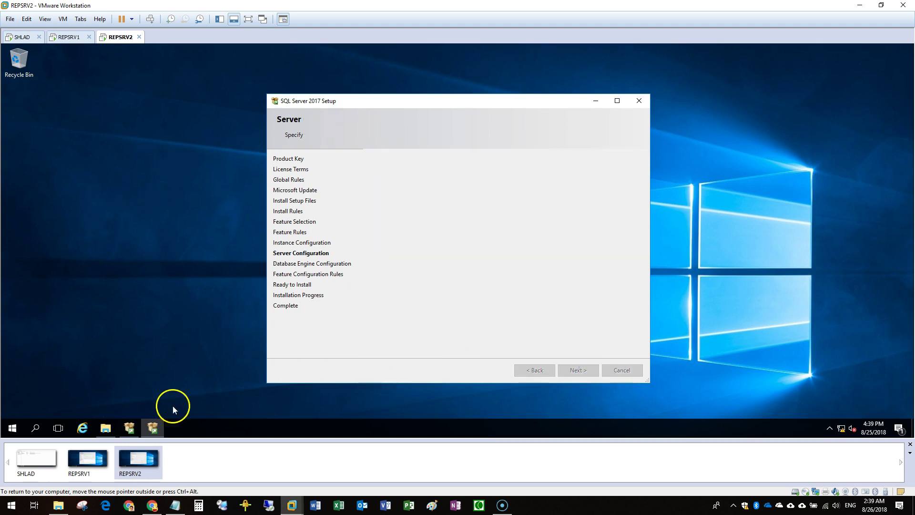
Keep REPSRV1's default instance, then choose Mixed Mode authentication on REPSRV2 and begin the sa password
{"action": "left_click", "coordinate": [96, 472]}
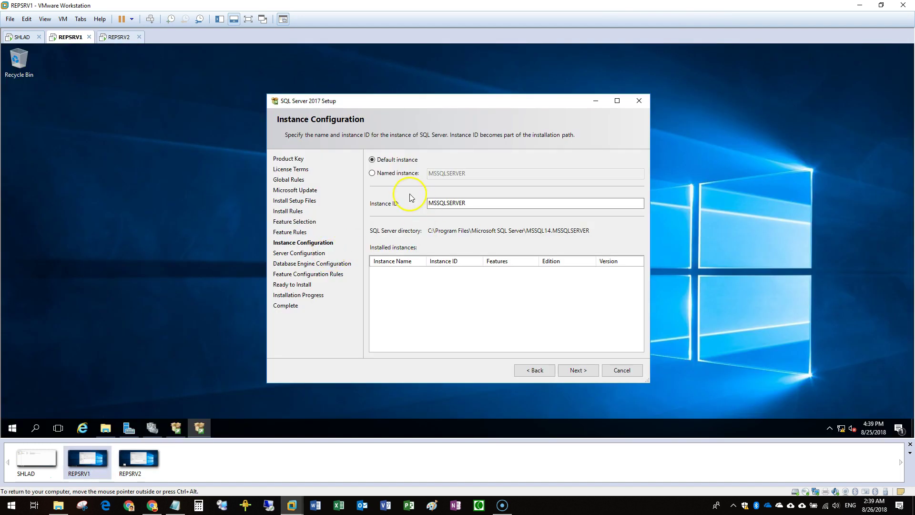
{"action": "left_click", "coordinate": [582, 371]}
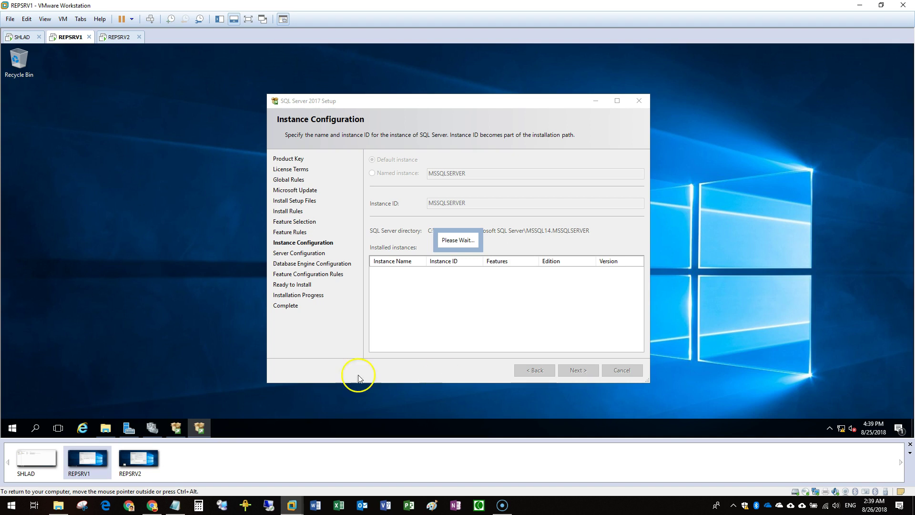
{"action": "left_click", "coordinate": [139, 457]}
{"action": "left_click", "coordinate": [417, 217]}
{"action": "left_click", "coordinate": [468, 245]}
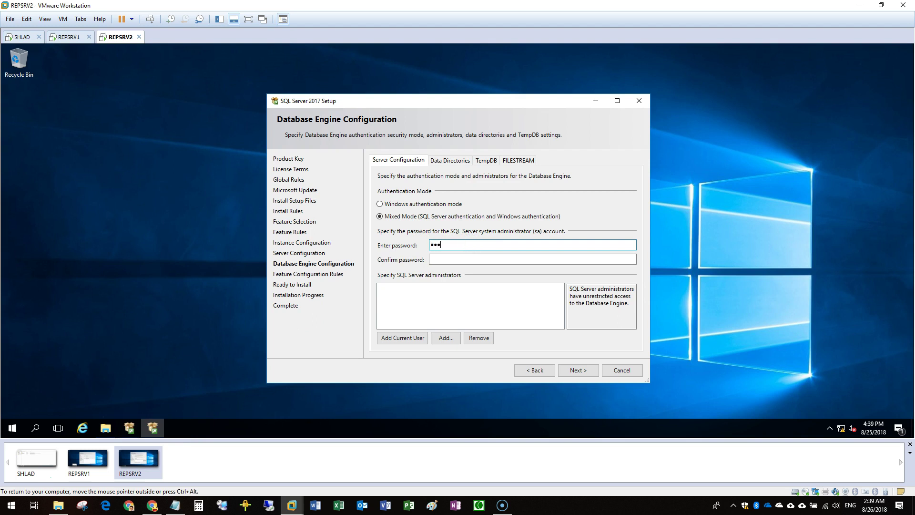
Enter and confirm the sa account password
{"action": "type", "text": "Password1"}
{"action": "key", "text": "Tab"}
{"action": "type", "text": "Password1"}
{"action": "key", "text": "Tab"}
Add the current user and both 'sql' service accounts as SQL Server administrators
{"action": "left_click", "coordinate": [402, 338]}
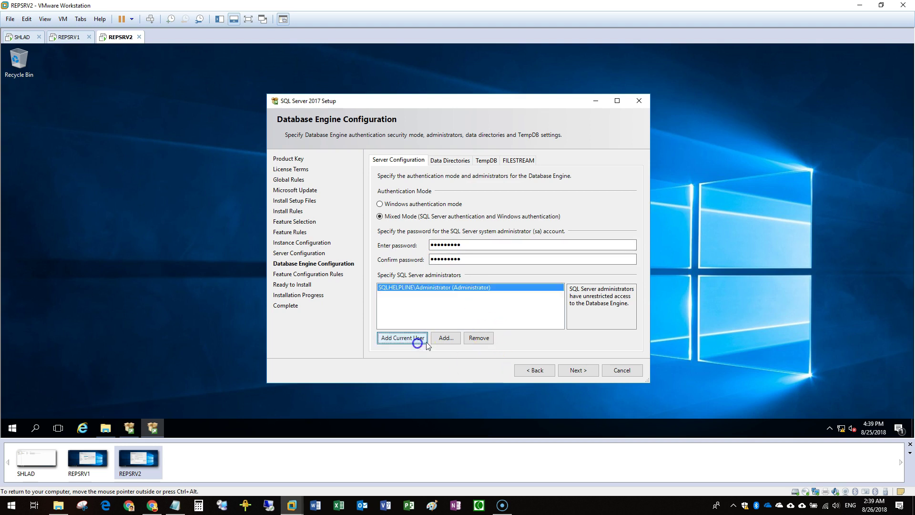
{"action": "left_click", "coordinate": [447, 337]}
{"action": "left_click", "coordinate": [311, 199]}
{"action": "type", "text": "sql"}
{"action": "key", "text": "Return"}
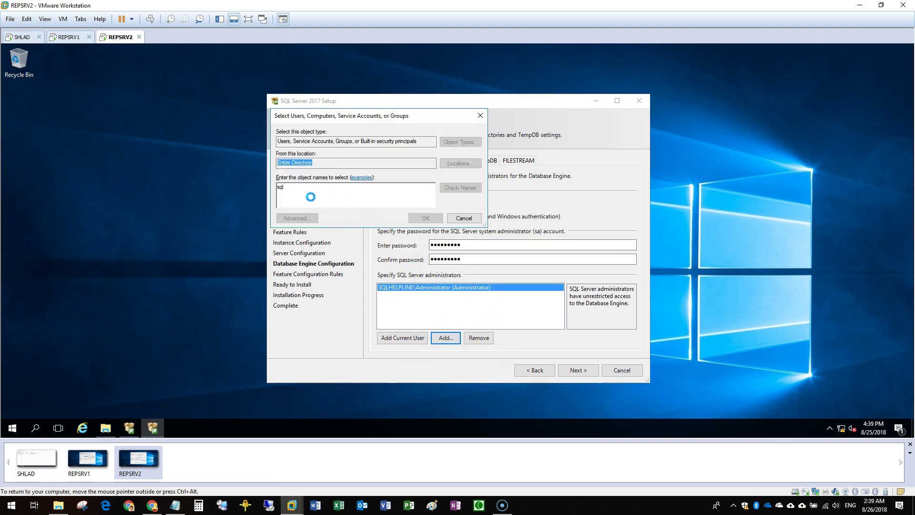
{"action": "key", "text": "ctrl+a"}
{"action": "left_click", "coordinate": [483, 276]}
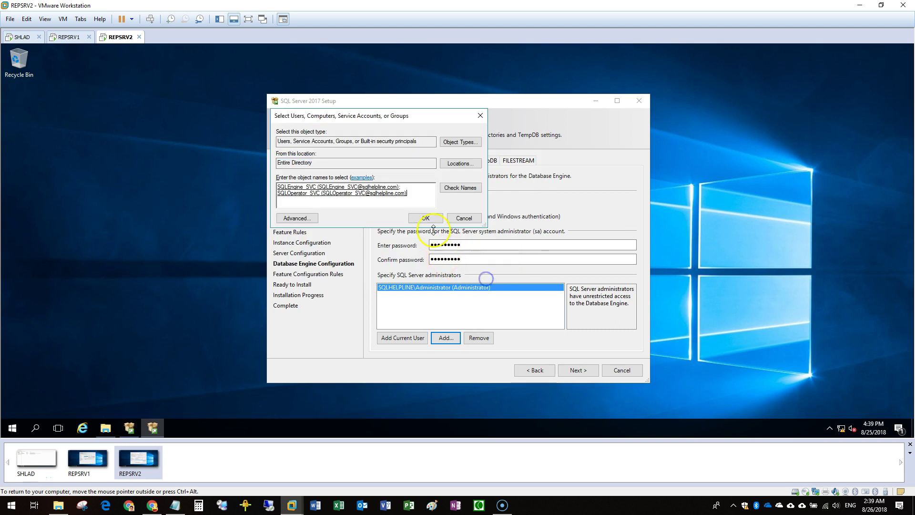
{"action": "left_click", "coordinate": [424, 217]}
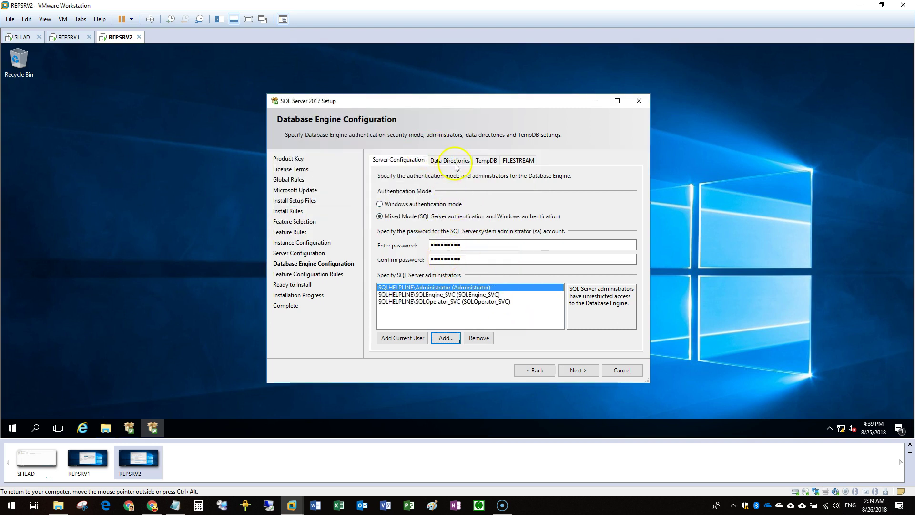
Continue through the remaining pages and start the SQL Server installation on REPSRV2
{"action": "left_click", "coordinate": [578, 371]}
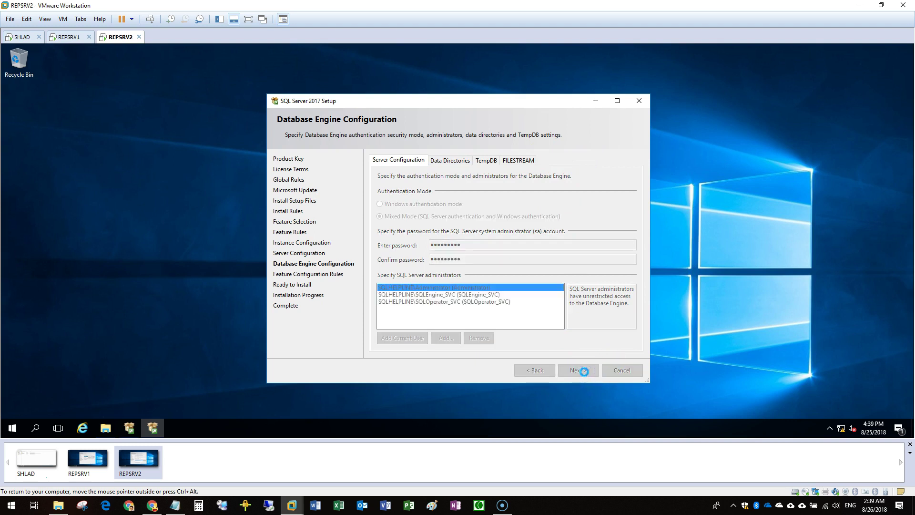
{"action": "left_click", "coordinate": [584, 371]}
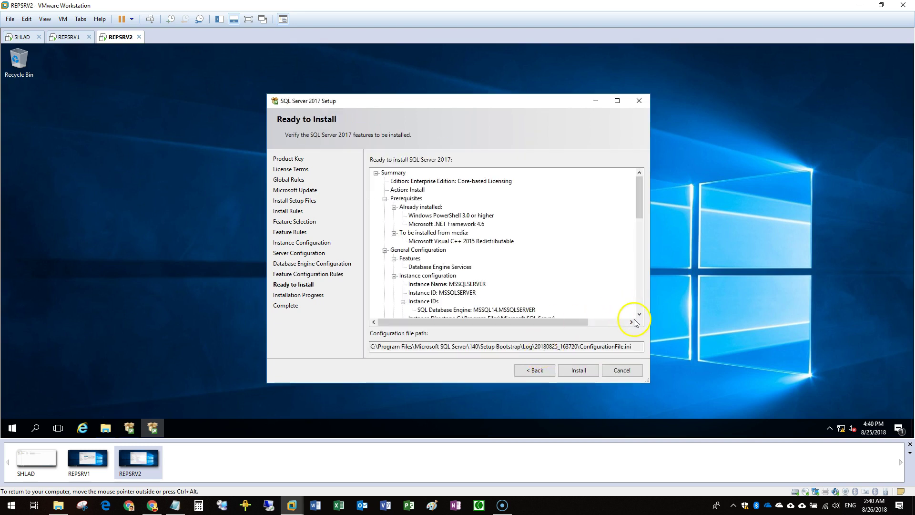
{"action": "left_click", "coordinate": [590, 370]}
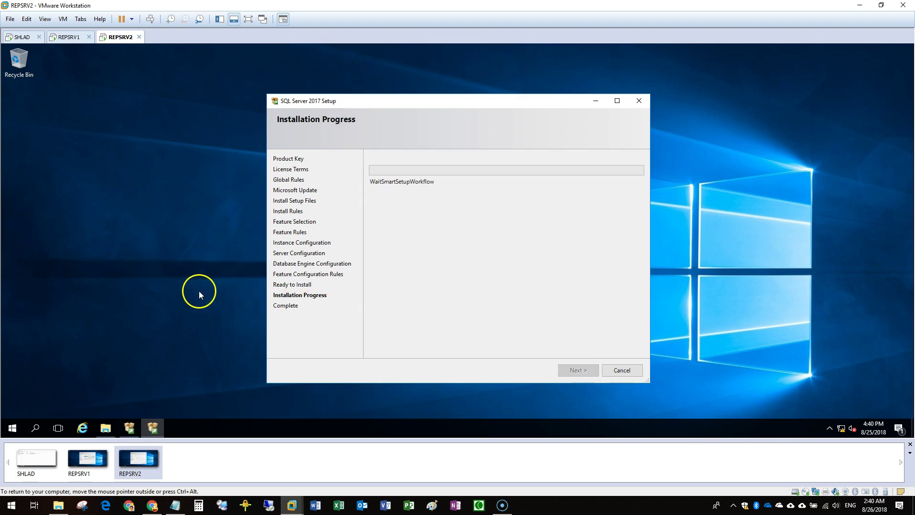
{"action": "left_click", "coordinate": [96, 456]}
Assign domain service accounts and passwords to SQL Server Agent and the Database Engine on REPSRV1
{"action": "left_click", "coordinate": [536, 200]}
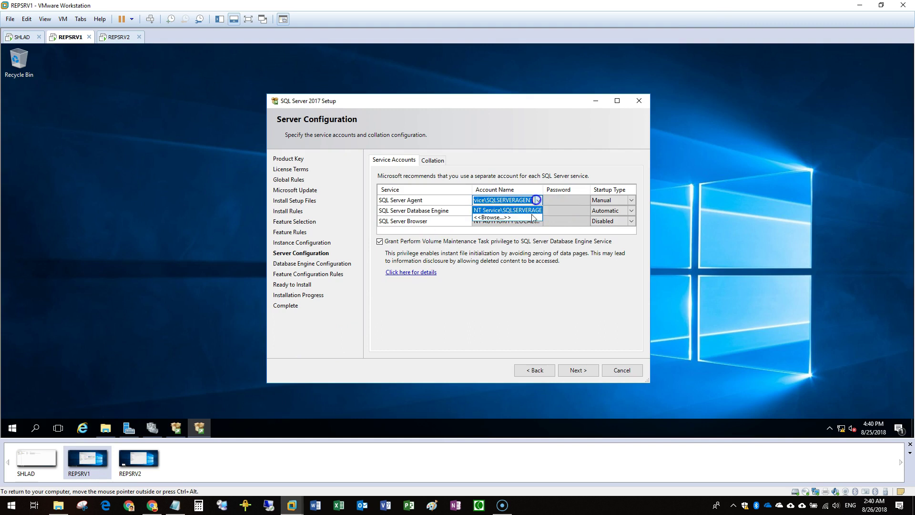
{"action": "left_click", "coordinate": [533, 218]}
{"action": "left_click", "coordinate": [367, 216]}
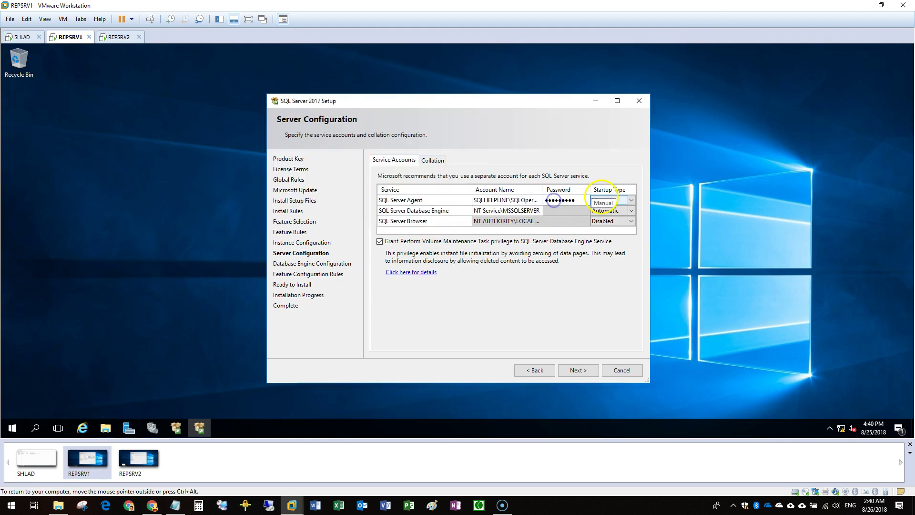
{"action": "left_click", "coordinate": [538, 210]}
{"action": "left_click", "coordinate": [538, 228]}
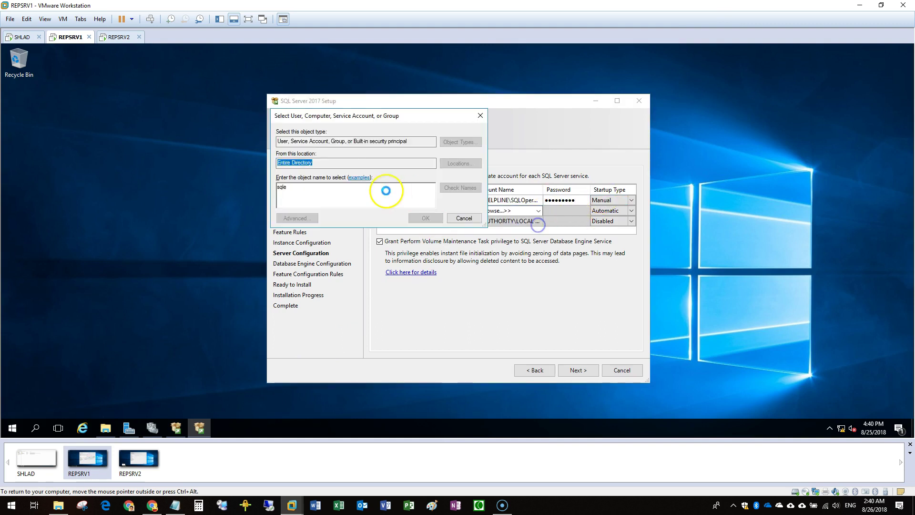
{"action": "left_click", "coordinate": [423, 215]}
{"action": "left_click", "coordinate": [582, 211]}
{"action": "left_click", "coordinate": [591, 371]}
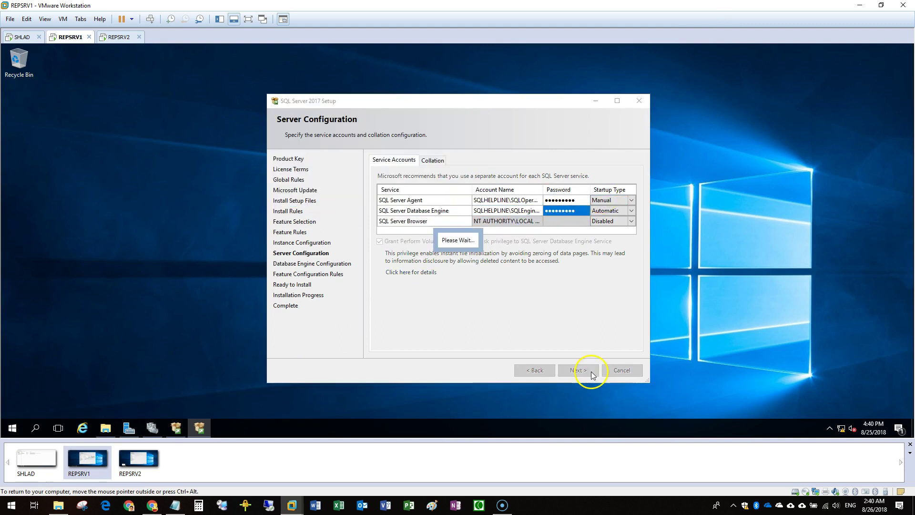
{"action": "type", "text": "••"}
{"action": "key", "text": "Return"}
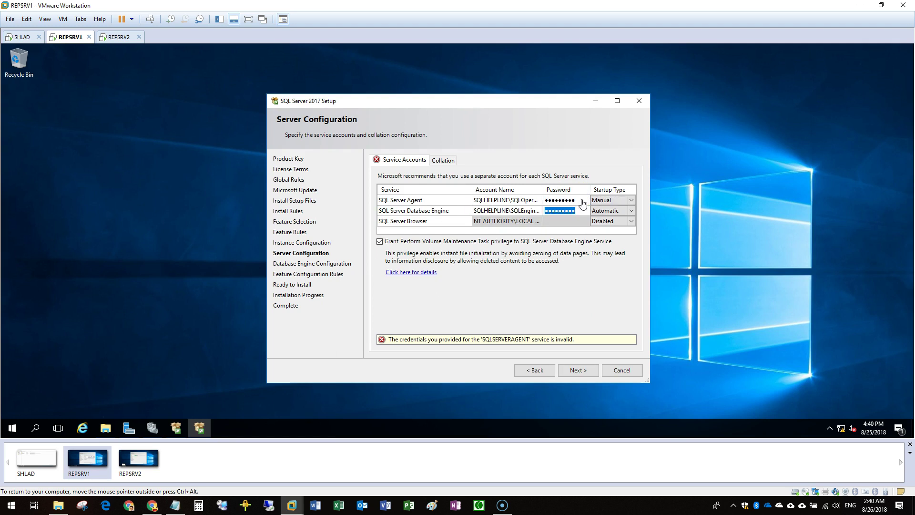
{"action": "left_click", "coordinate": [577, 370]}
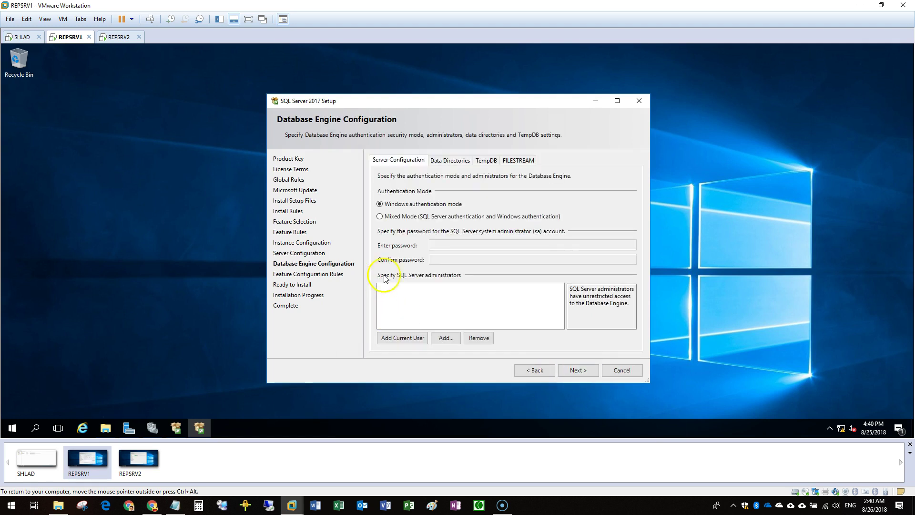
Switch authentication to Mixed Mode and enter and confirm the sa password
{"action": "left_click", "coordinate": [402, 217]}
{"action": "left_click", "coordinate": [454, 245]}
{"action": "type", "text": "•••••••••"}
{"action": "key", "text": "Tab"}
{"action": "type", "text": "•••••••••"}
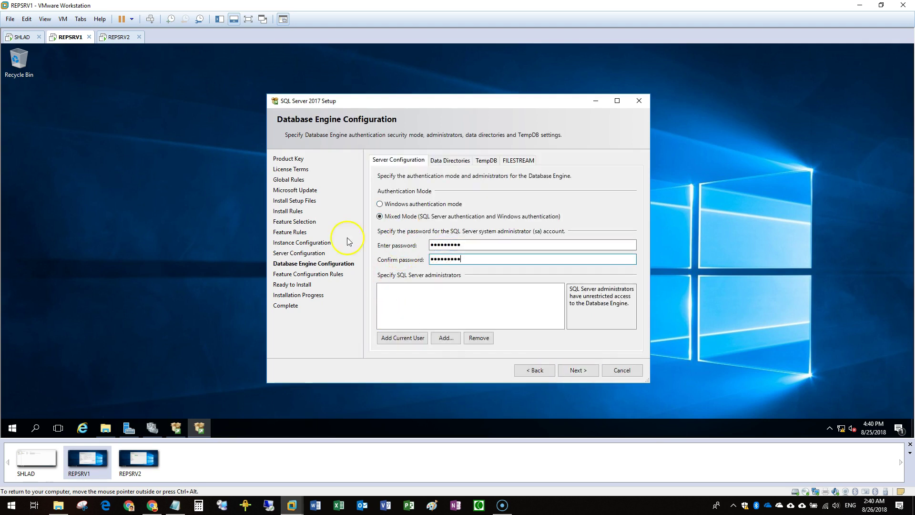
Add the current user and both 'sql' service accounts as SQL administrators, then start installing
{"action": "left_click", "coordinate": [403, 338]}
{"action": "left_click", "coordinate": [447, 337]}
{"action": "type", "text": "sql"}
{"action": "left_click", "coordinate": [460, 188]}
{"action": "left_click_drag", "start_coordinate": [419, 229], "coordinate": [333, 189]}
{"action": "left_click", "coordinate": [482, 276]}
{"action": "left_click", "coordinate": [439, 218]}
{"action": "left_click", "coordinate": [588, 371]}
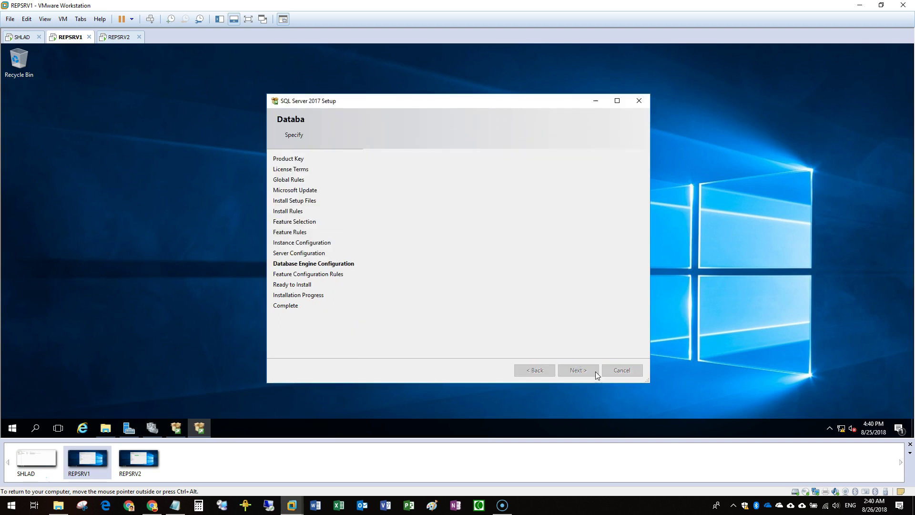
{"action": "left_click", "coordinate": [577, 372]}
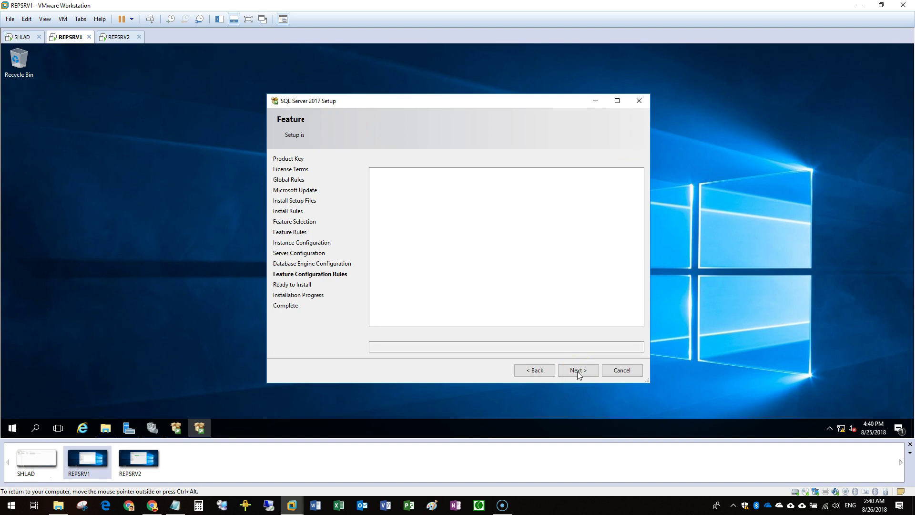
{"action": "left_click", "coordinate": [577, 371]}
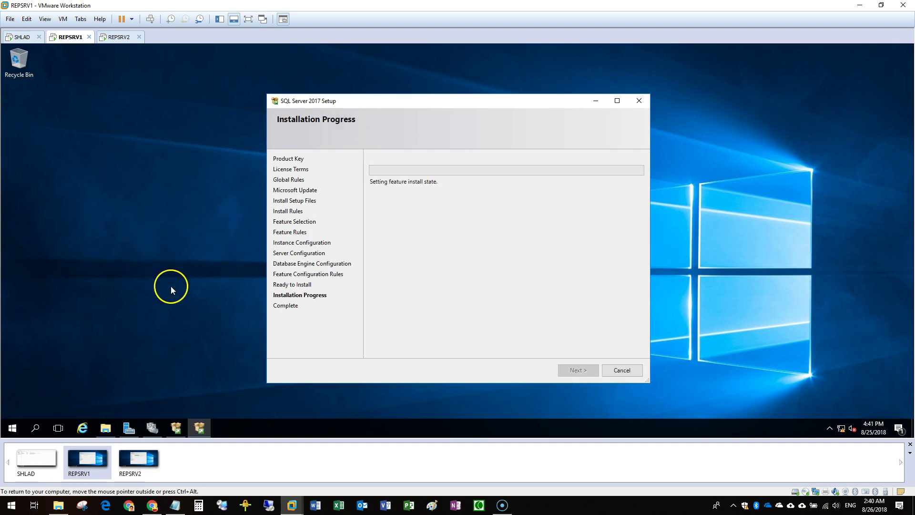
On REPSRV2, close the completed SQL Server setup
{"action": "left_click", "coordinate": [145, 458]}
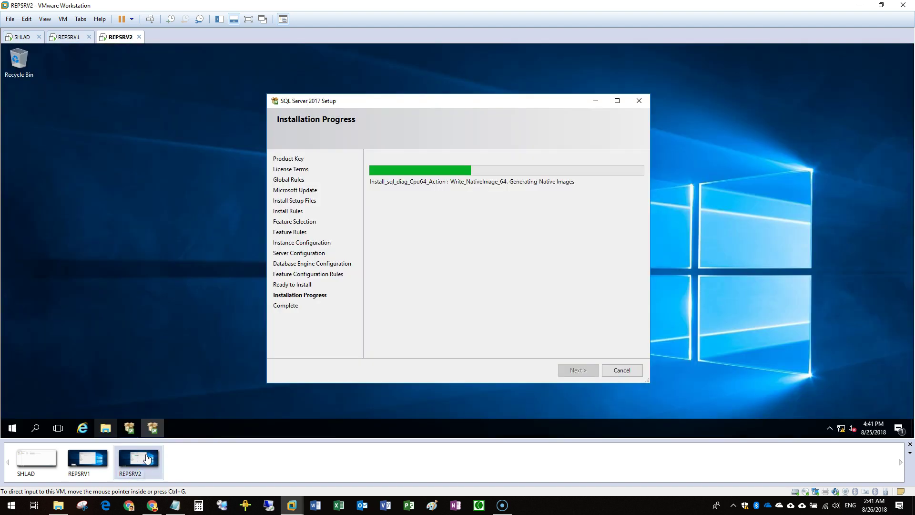
{"action": "left_click", "coordinate": [87, 459]}
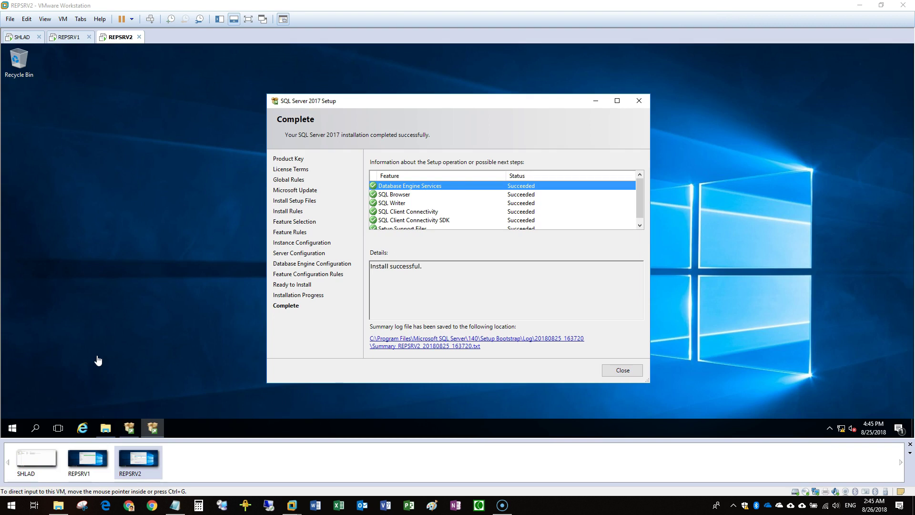
{"action": "left_click", "coordinate": [550, 286]}
{"action": "left_click", "coordinate": [637, 370]}
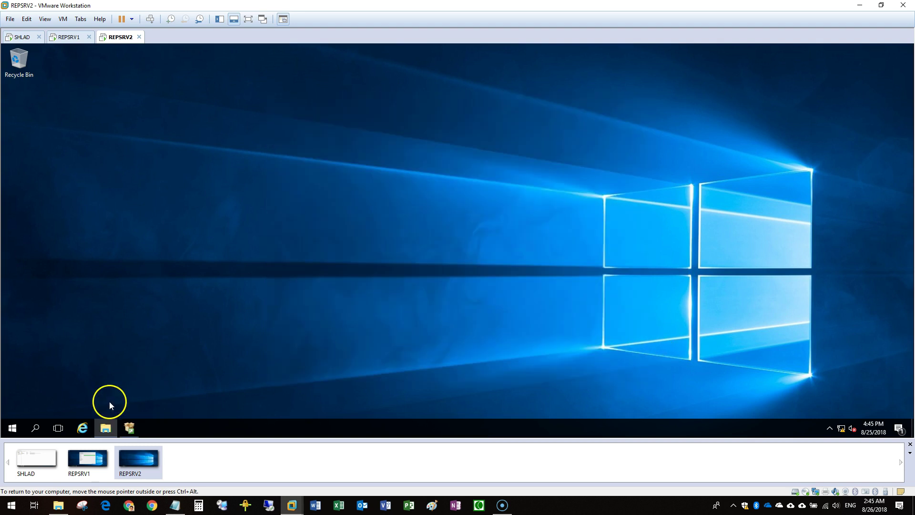
Open Documents in File Explorer and launch the SQLServer2017-KB4341265-x64 update package
{"action": "left_click", "coordinate": [106, 428]}
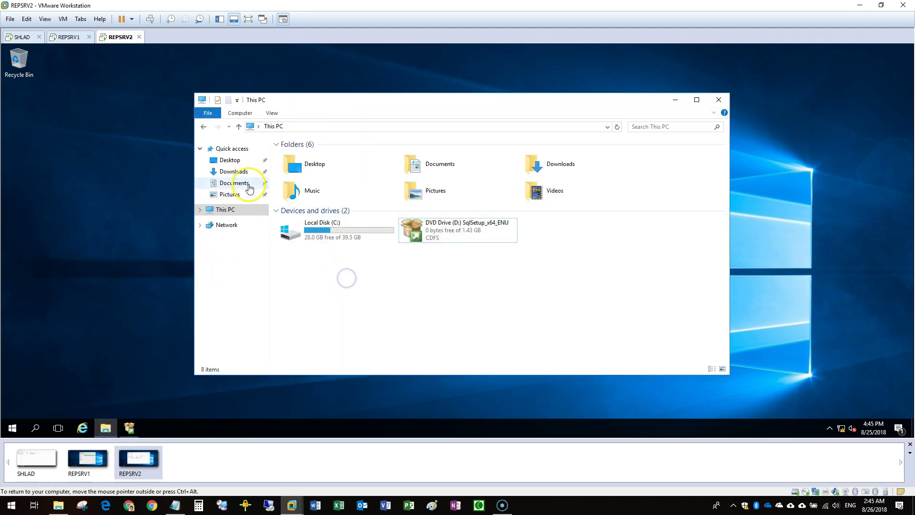
{"action": "left_click", "coordinate": [248, 184]}
{"action": "left_click", "coordinate": [302, 156]}
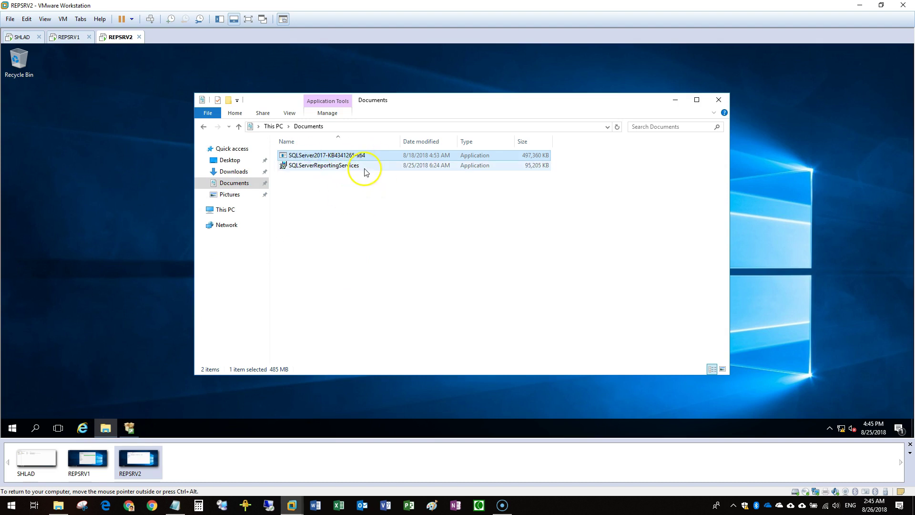
{"action": "left_click", "coordinate": [314, 168]}
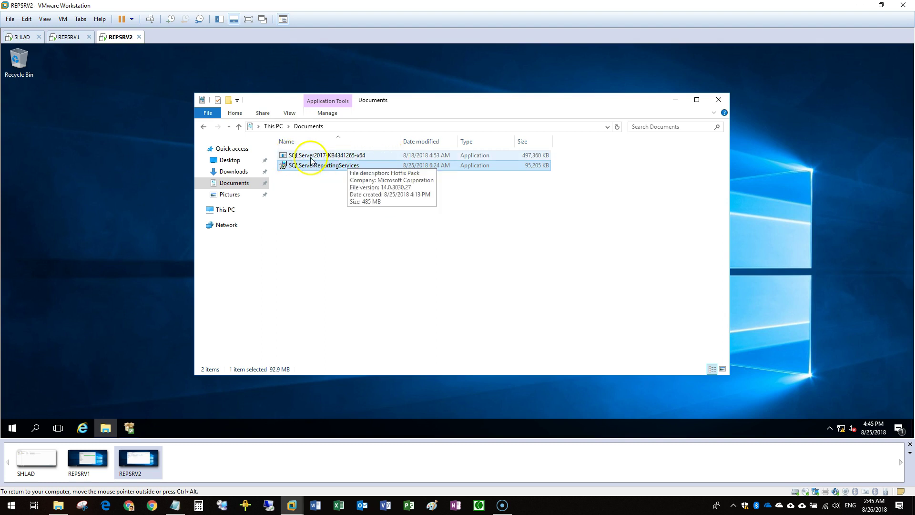
{"action": "left_click", "coordinate": [326, 156]}
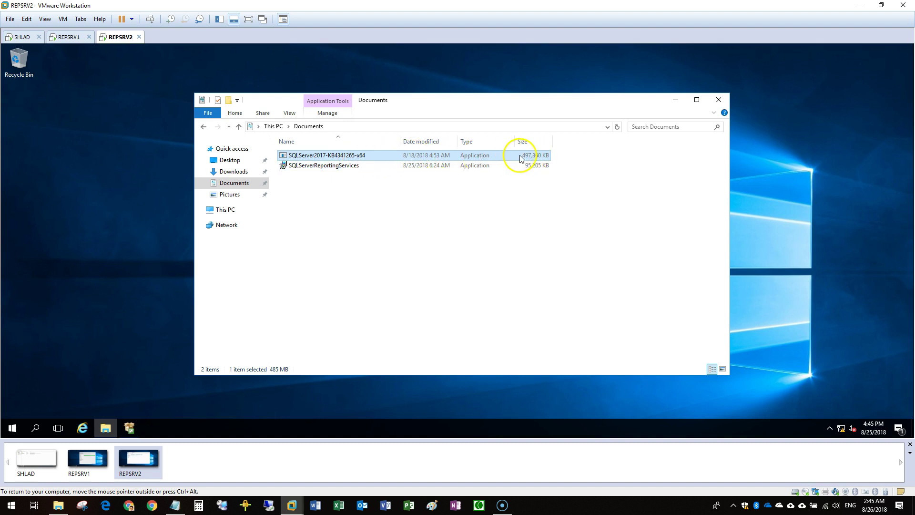
{"action": "double_click", "coordinate": [358, 166]}
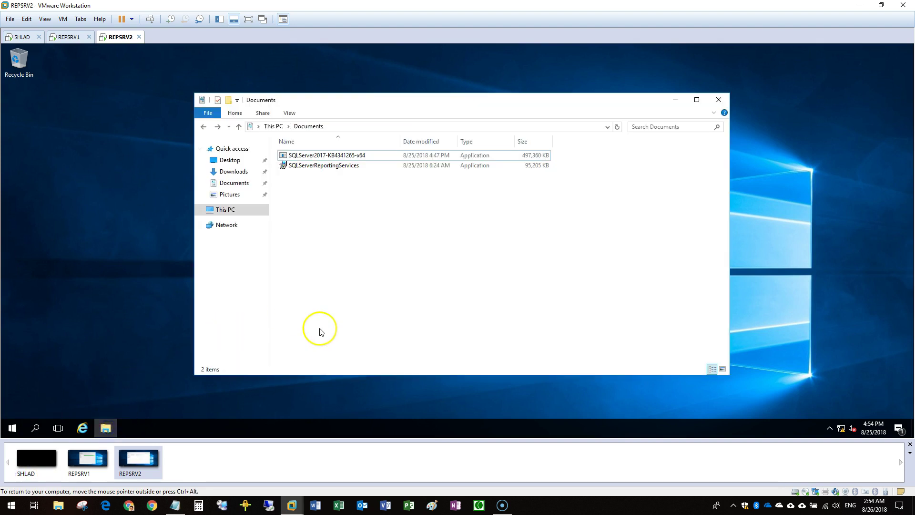
{"action": "left_click", "coordinate": [318, 241]}
Run the SQLServerReportingServices installer, then minimize Documents and refresh the desktop
{"action": "left_click", "coordinate": [329, 167]}
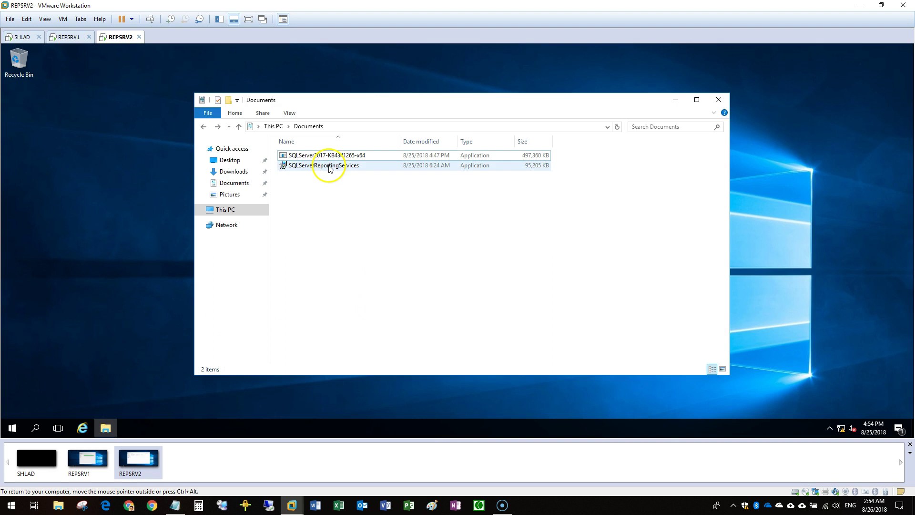
{"action": "double_click", "coordinate": [329, 167]}
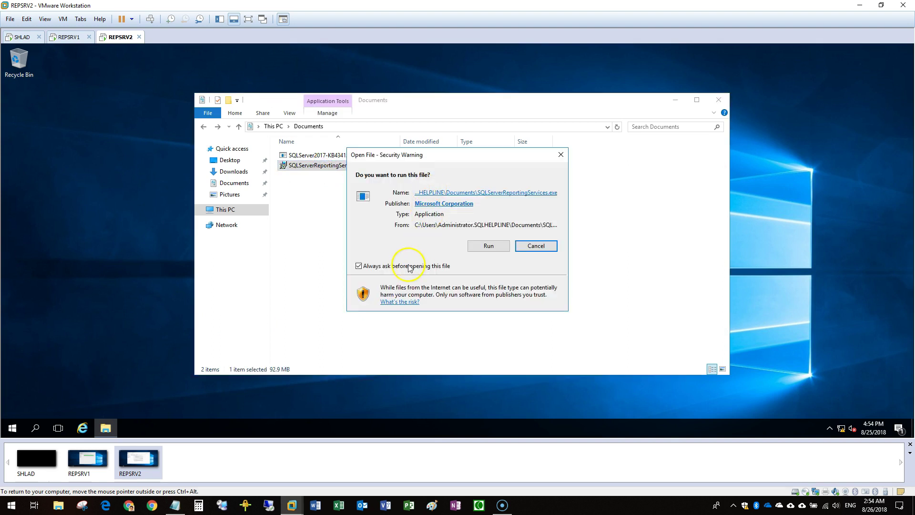
{"action": "left_click", "coordinate": [498, 247]}
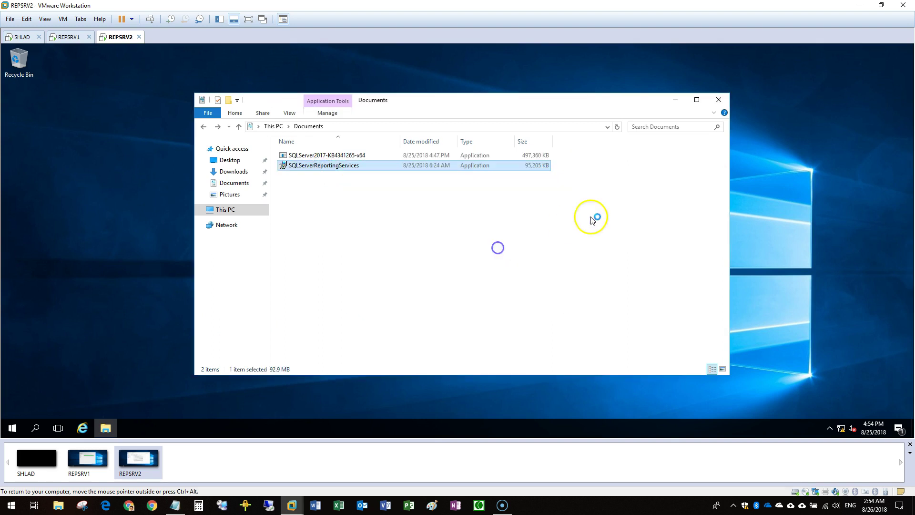
{"action": "left_click", "coordinate": [675, 100]}
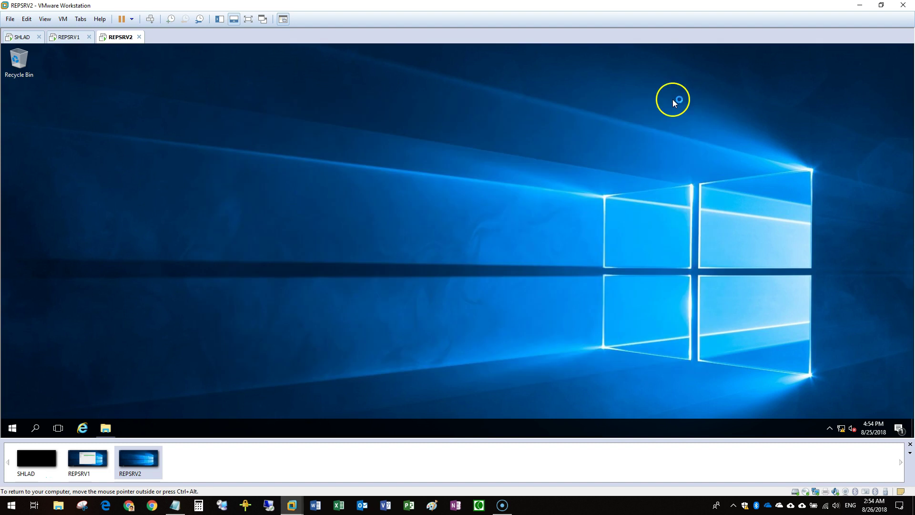
{"action": "right_click", "coordinate": [673, 99]}
{"action": "left_click", "coordinate": [739, 130]}
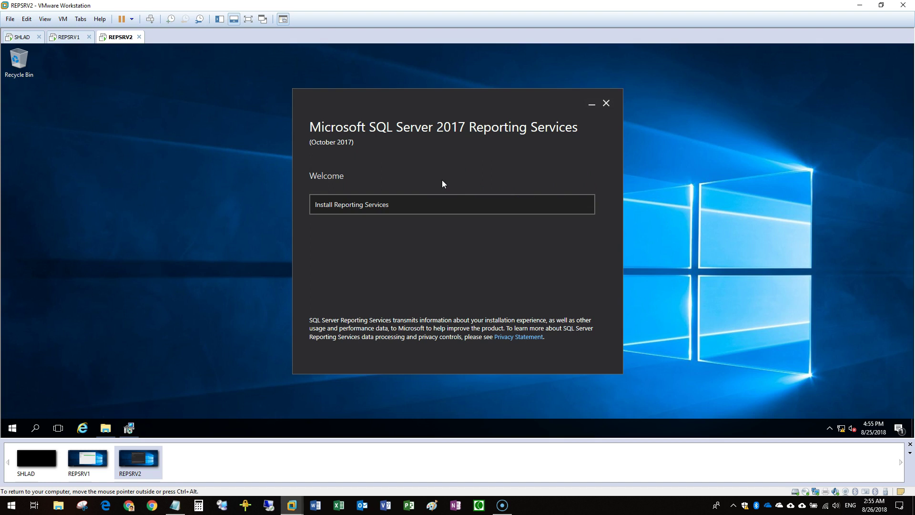
Install Reporting Services with the Evaluation edition, accepting the license terms and default location
{"action": "left_click", "coordinate": [328, 204]}
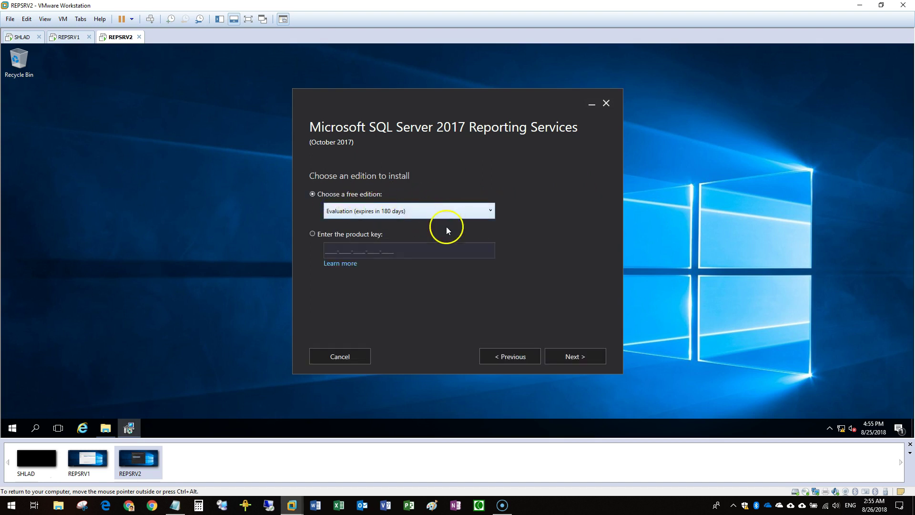
{"action": "left_click", "coordinate": [603, 361]}
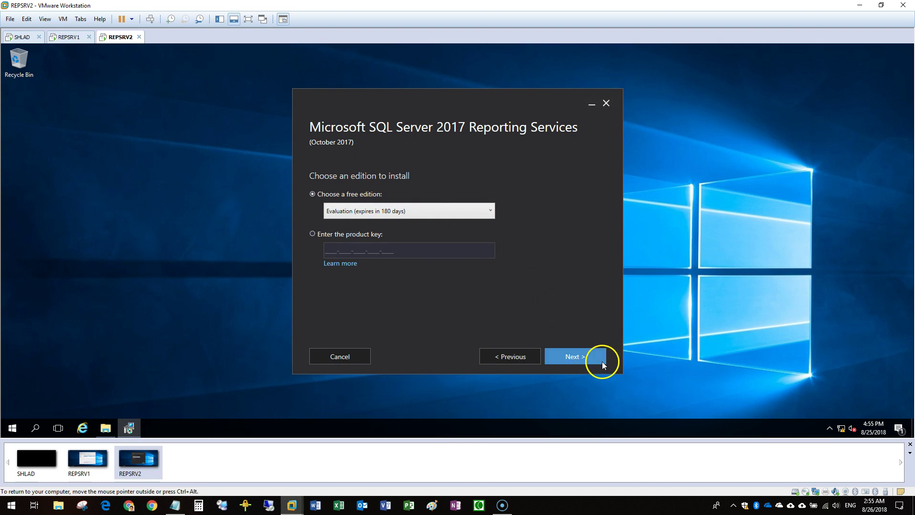
{"action": "left_click", "coordinate": [313, 322]}
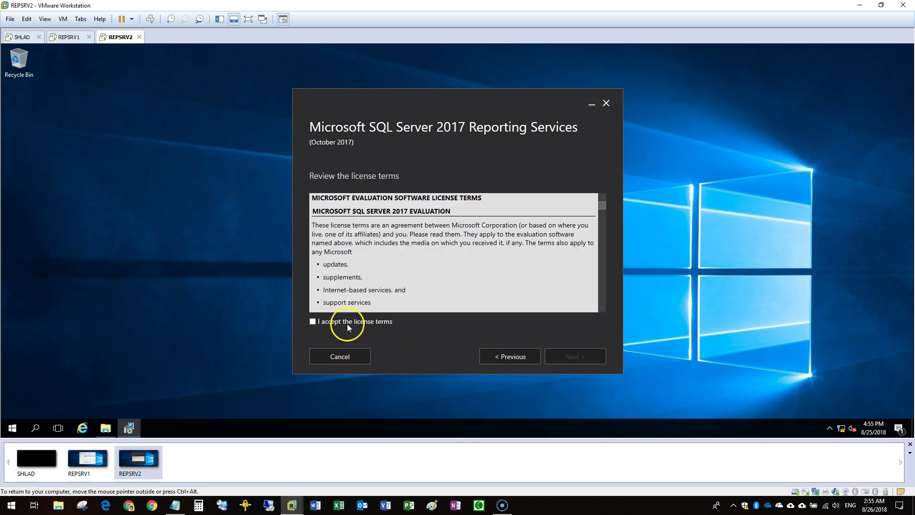
{"action": "left_click", "coordinate": [576, 357]}
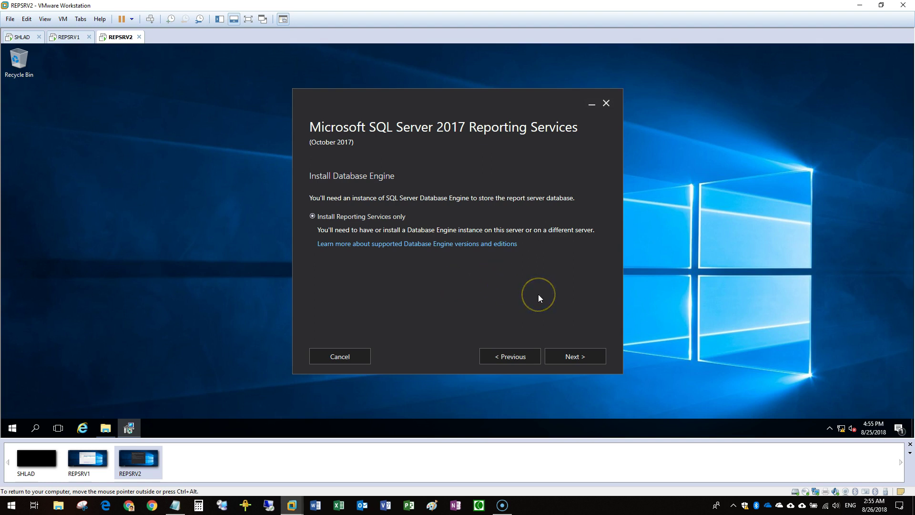
{"action": "left_click", "coordinate": [577, 362]}
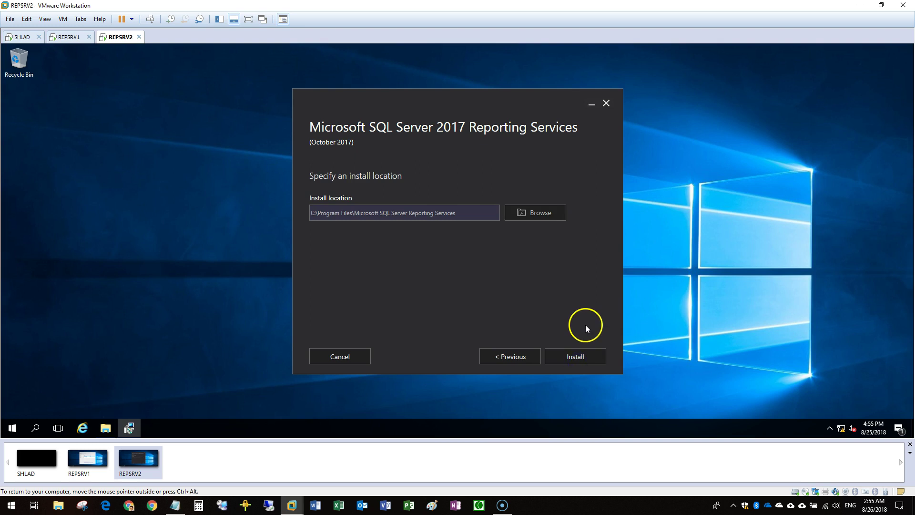
{"action": "left_click", "coordinate": [584, 358]}
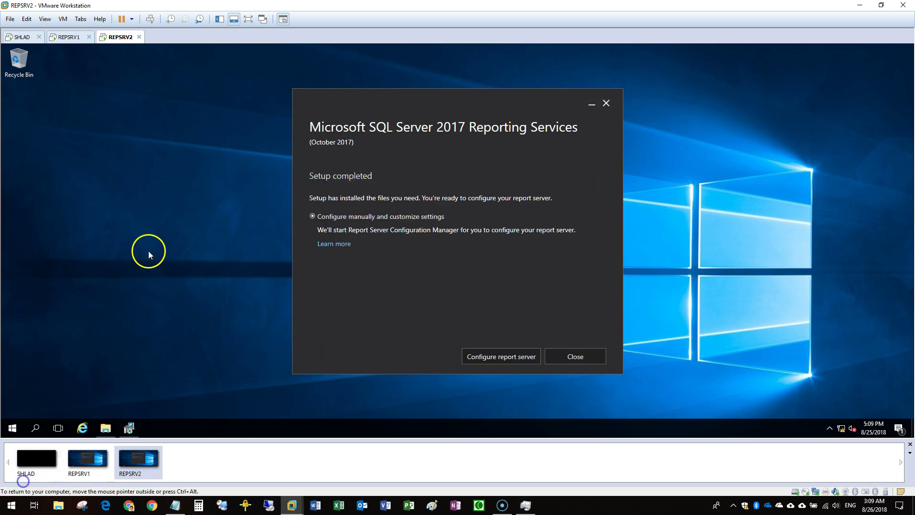
Close the finished Reporting Services setup on REPSRV2 and REPSRV1
{"action": "left_click", "coordinate": [590, 355]}
{"action": "left_click", "coordinate": [67, 38]}
{"action": "left_click", "coordinate": [594, 364]}
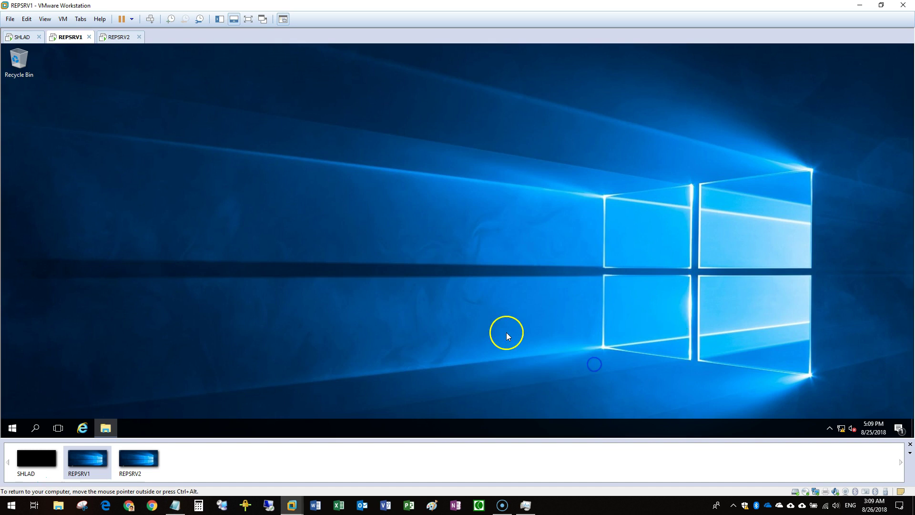
On REPSRV1, pin Report Server Configuration Manager and Management Studio to the taskbar, then launch Configuration Manager
{"action": "left_click", "coordinate": [13, 428]}
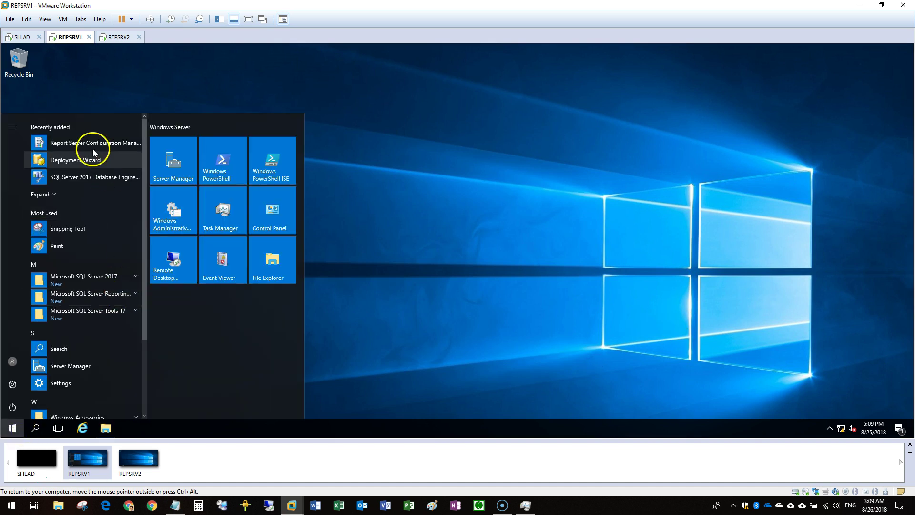
{"action": "right_click", "coordinate": [93, 149]}
{"action": "left_click", "coordinate": [169, 175]}
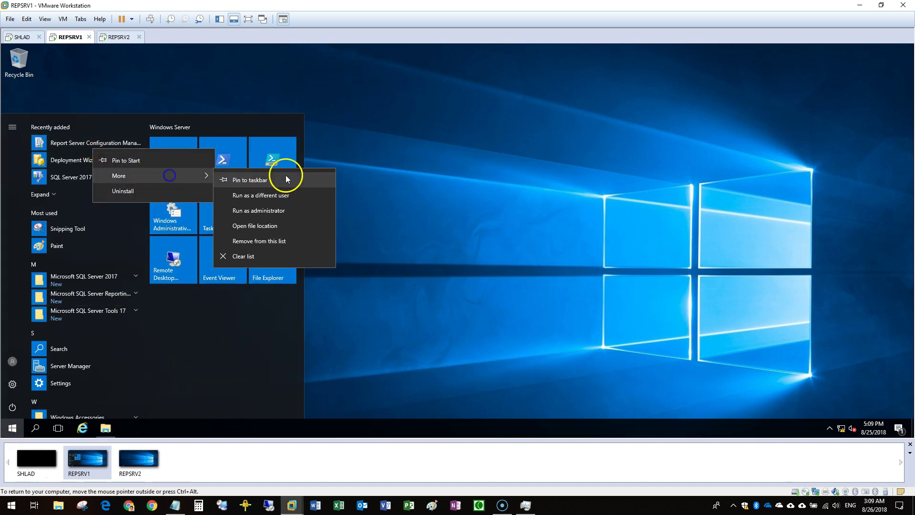
{"action": "left_click", "coordinate": [286, 176]}
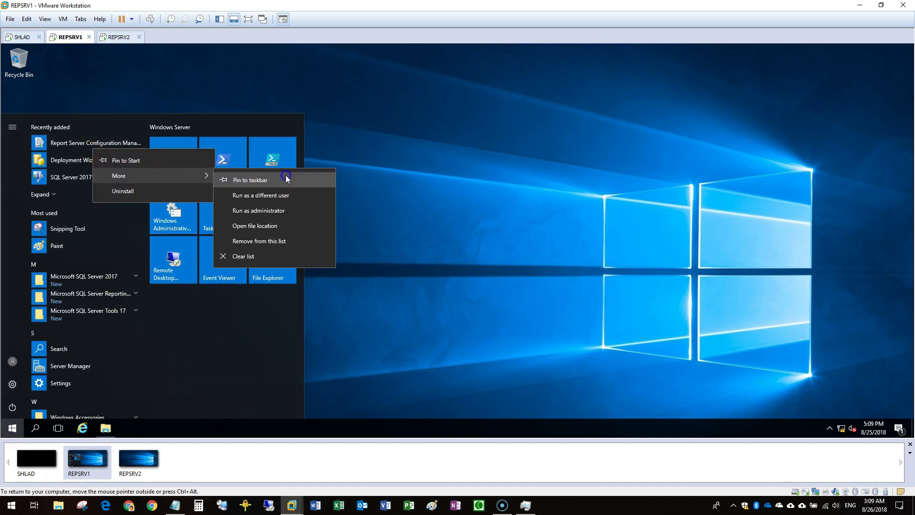
{"action": "left_click", "coordinate": [92, 312]}
{"action": "right_click", "coordinate": [80, 349]}
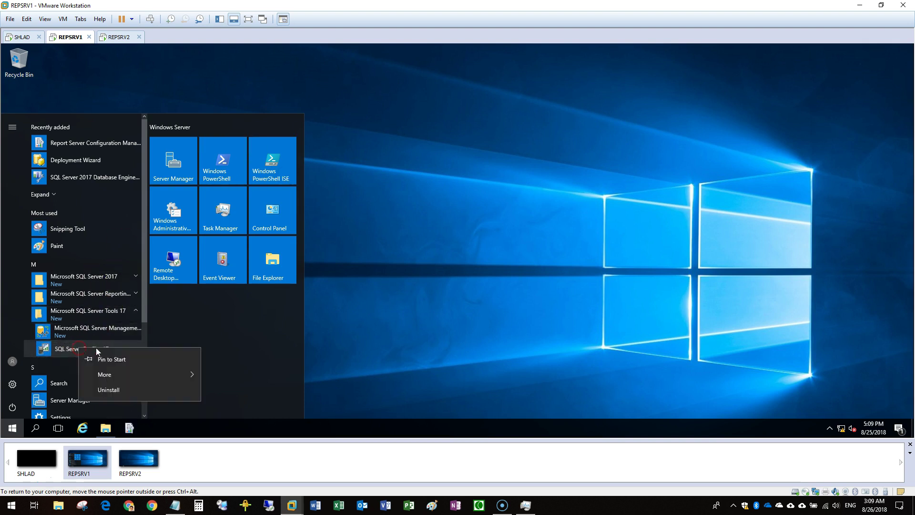
{"action": "left_click", "coordinate": [93, 333]}
{"action": "right_click", "coordinate": [92, 330]}
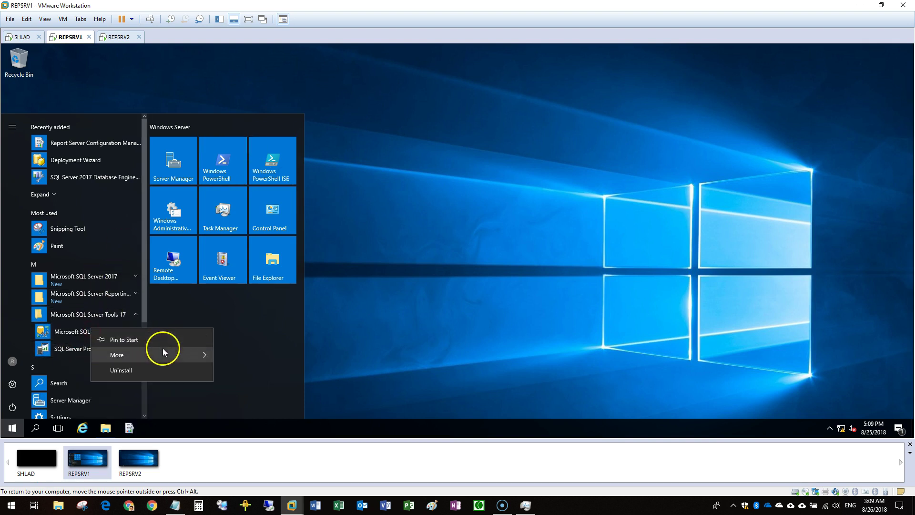
{"action": "mouse_move", "coordinate": [163, 353]}
{"action": "left_click", "coordinate": [278, 358]}
{"action": "left_click", "coordinate": [424, 341]}
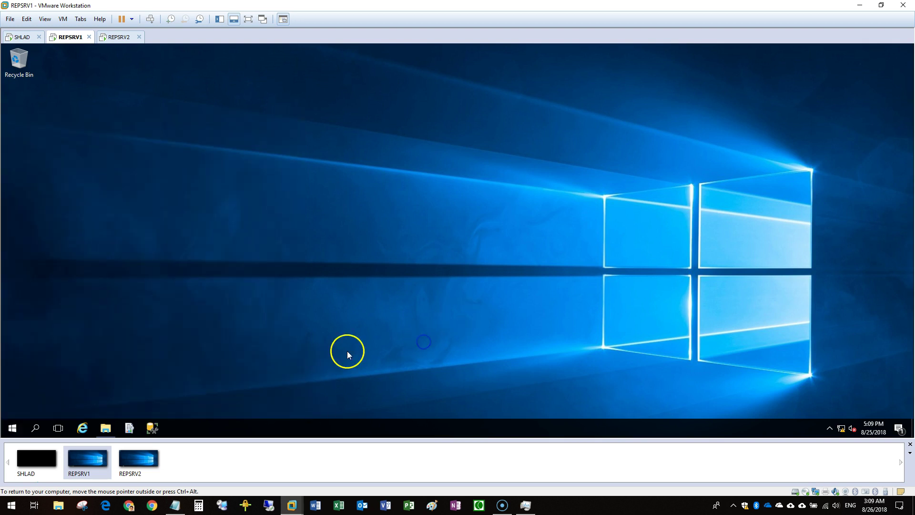
{"action": "left_click", "coordinate": [129, 428]}
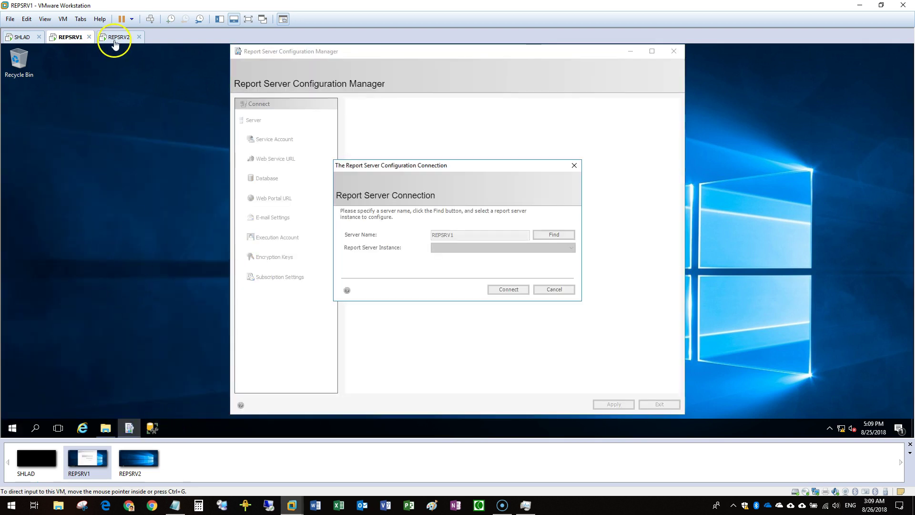
On REPSRV2, pin Report Server Configuration Manager to the taskbar and launch it
{"action": "left_click", "coordinate": [114, 38]}
{"action": "left_click", "coordinate": [12, 427]}
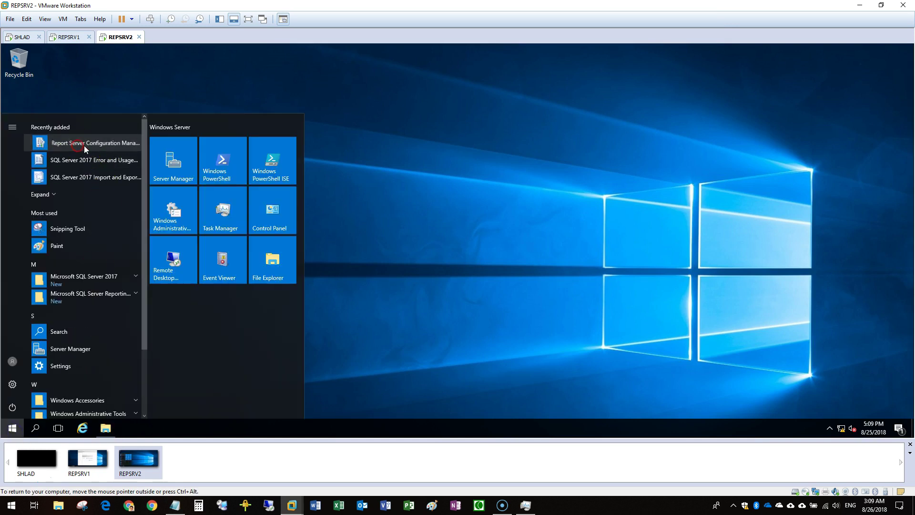
{"action": "right_click", "coordinate": [84, 145]}
{"action": "mouse_move", "coordinate": [143, 172]}
{"action": "left_click", "coordinate": [260, 177]}
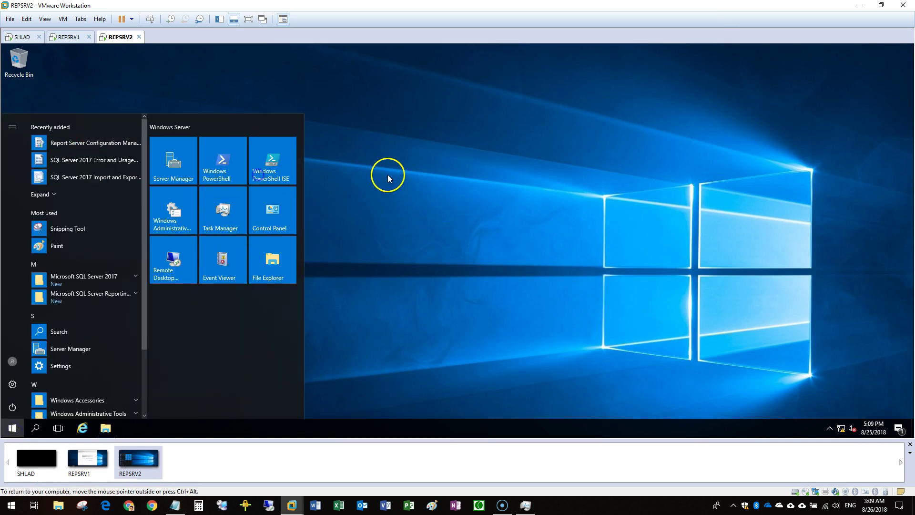
{"action": "left_click", "coordinate": [395, 172]}
{"action": "left_click", "coordinate": [135, 422]}
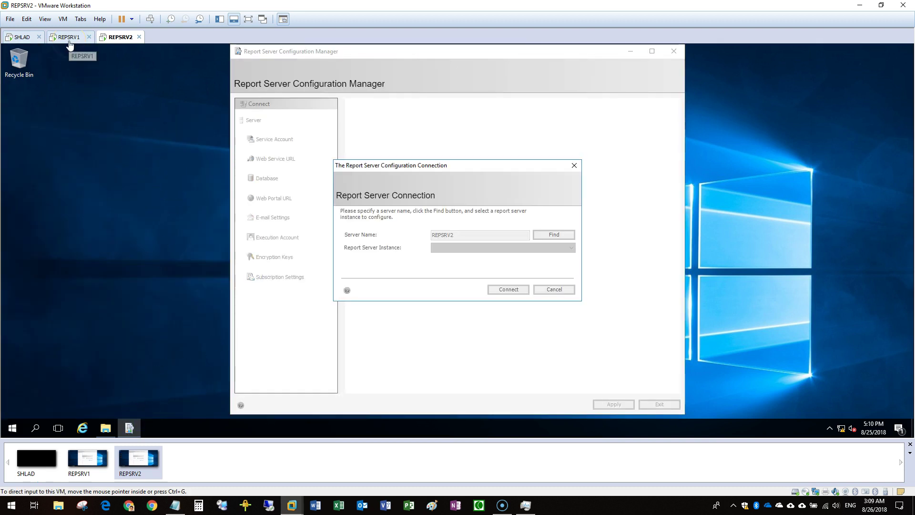
On REPSRV1, connect to SSRS and set its service account to the domain SQLEngine_SVC account
{"action": "left_click", "coordinate": [69, 39]}
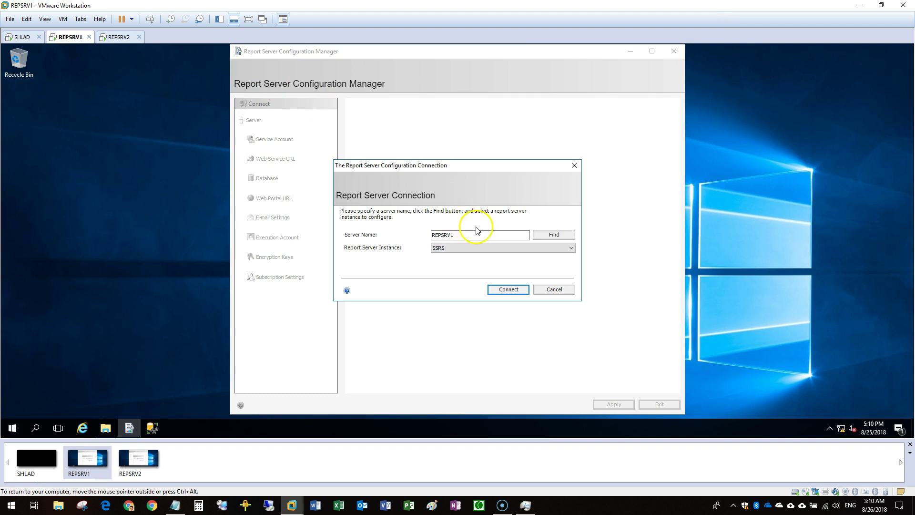
{"action": "left_click", "coordinate": [520, 290]}
{"action": "left_click", "coordinate": [300, 139]}
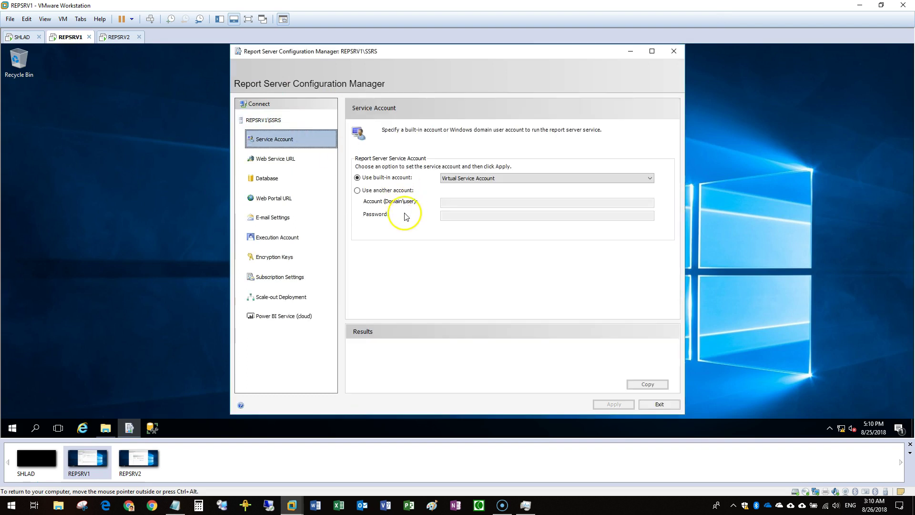
{"action": "left_click", "coordinate": [393, 191]}
{"action": "left_click", "coordinate": [467, 203]}
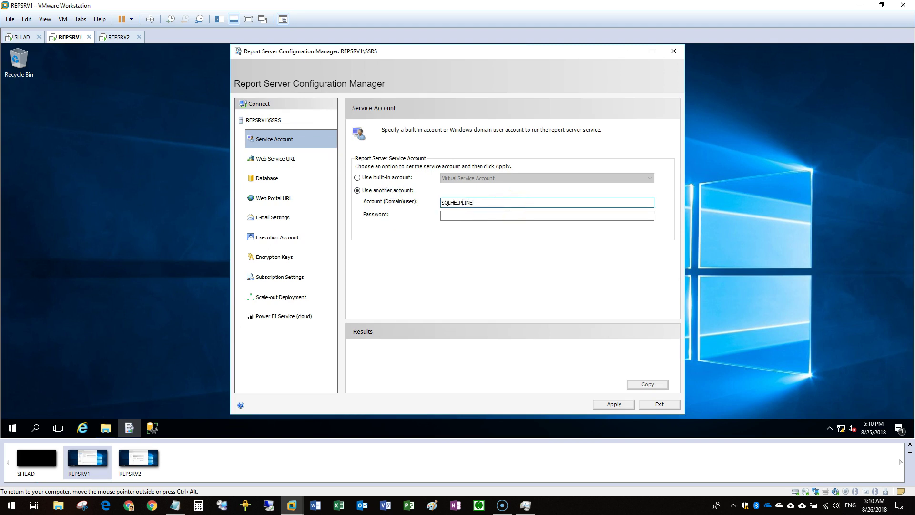
{"action": "type", "text": "SQLHELPLINE\\SQLEngine_SVC"}
{"action": "left_click", "coordinate": [547, 215]}
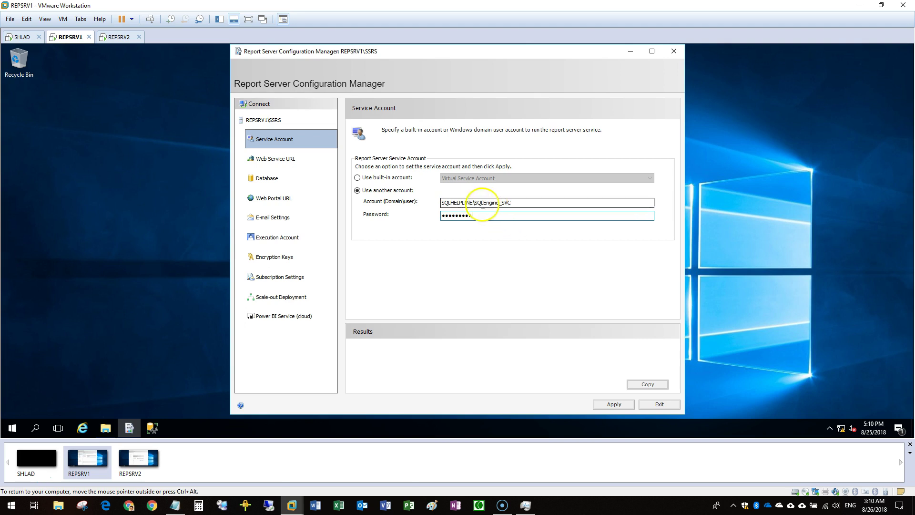
{"action": "left_click", "coordinate": [603, 399]}
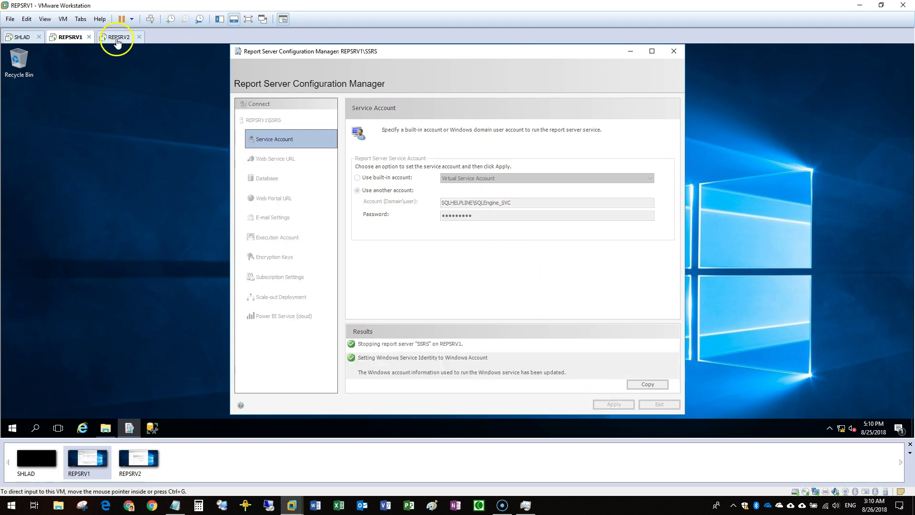
On REPSRV2, connect to SSRS and apply the same domain service account and password
{"action": "left_click", "coordinate": [119, 37]}
{"action": "left_click", "coordinate": [509, 289]}
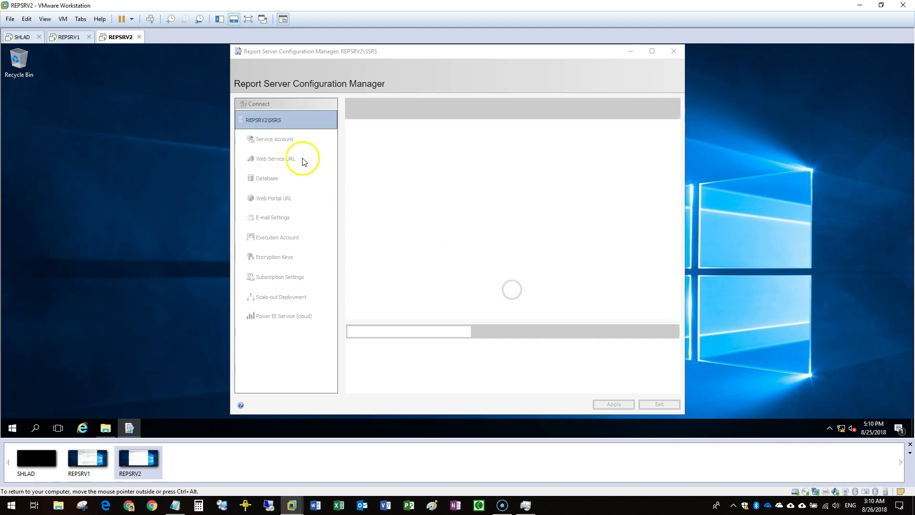
{"action": "left_click", "coordinate": [285, 139]}
{"action": "left_click", "coordinate": [378, 190]}
{"action": "key", "text": "ctrl+v"}
{"action": "left_click", "coordinate": [466, 215]}
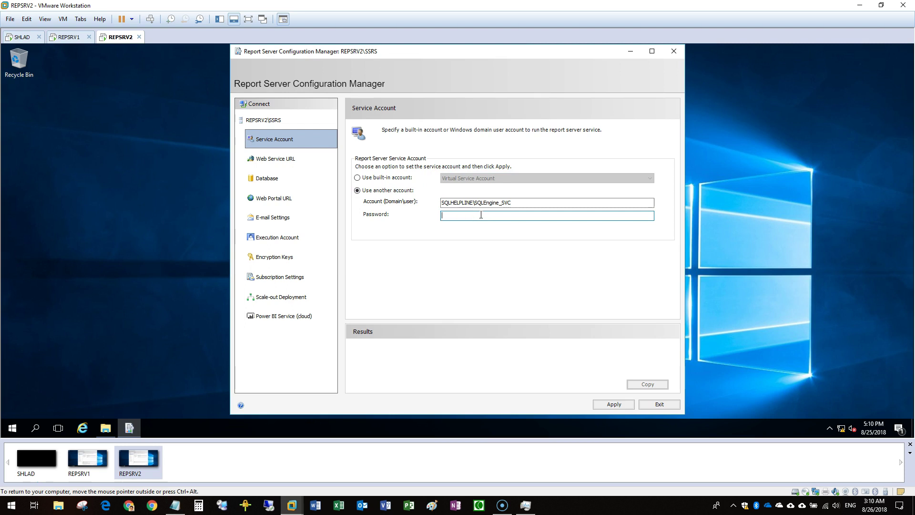
{"action": "type", "text": "***"}
{"action": "left_click", "coordinate": [614, 403]}
{"action": "left_click", "coordinate": [69, 37]}
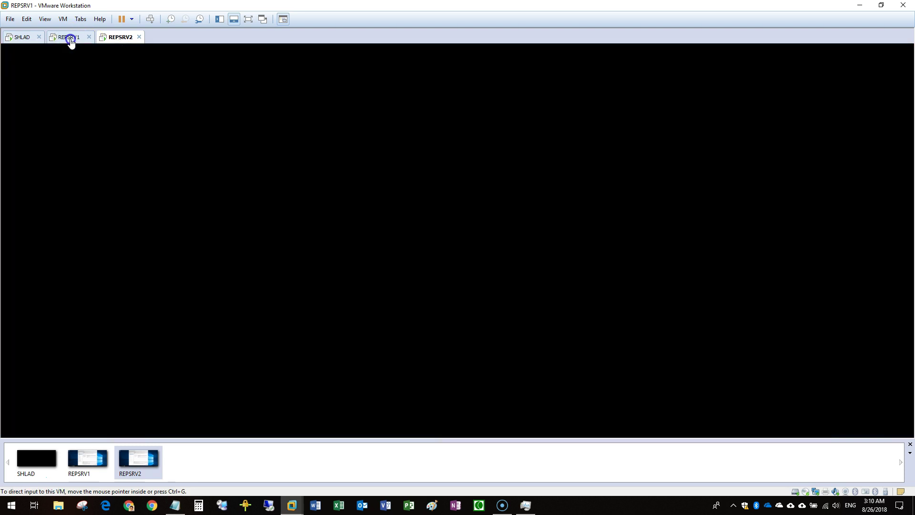
Create the default ReportServer web service URL on REPSRV2 and REPSRV1
{"action": "left_click", "coordinate": [292, 158]}
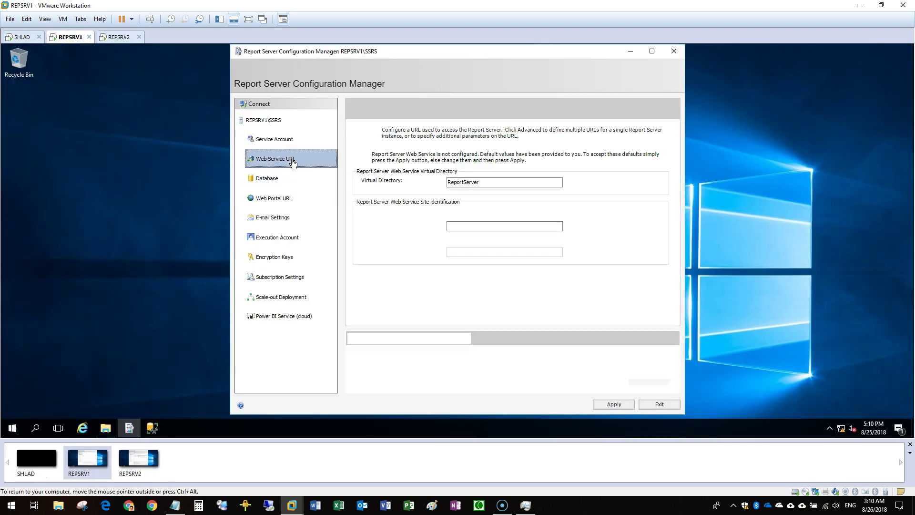
{"action": "left_click_drag", "start_coordinate": [480, 182], "coordinate": [405, 184]}
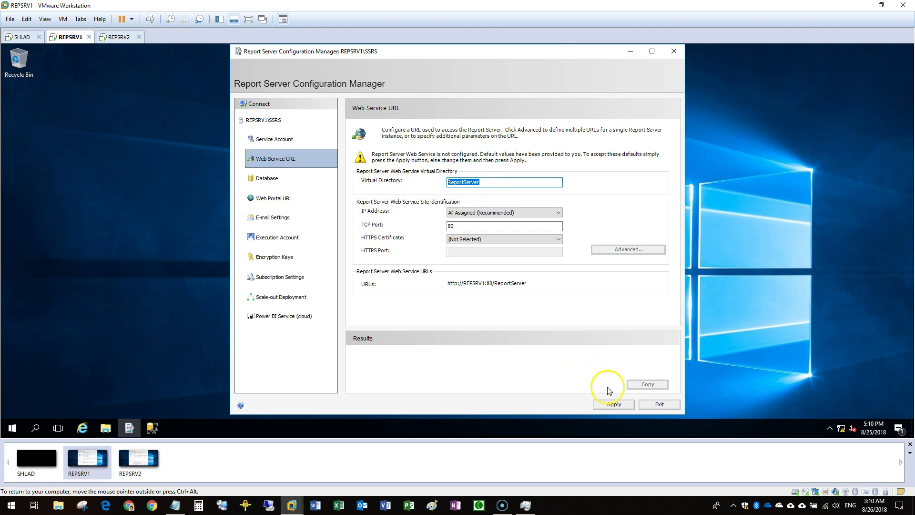
{"action": "left_click", "coordinate": [110, 38]}
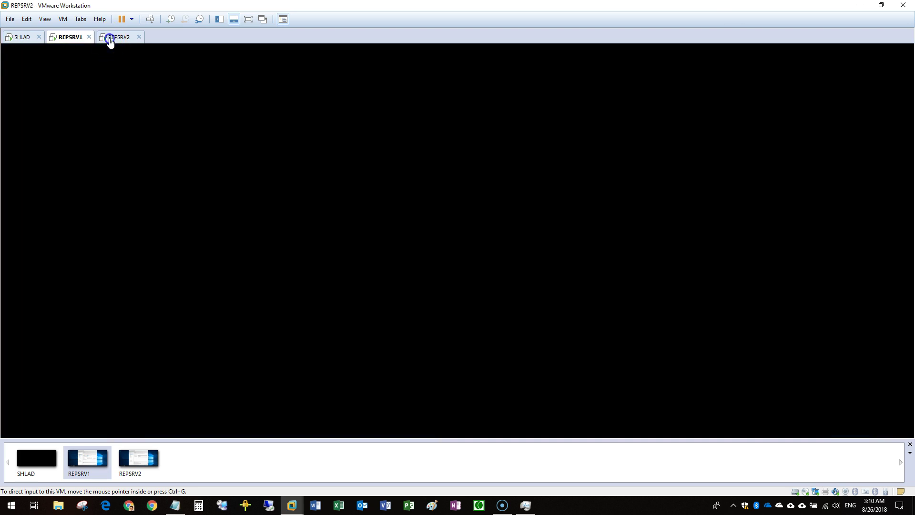
{"action": "left_click", "coordinate": [297, 158]}
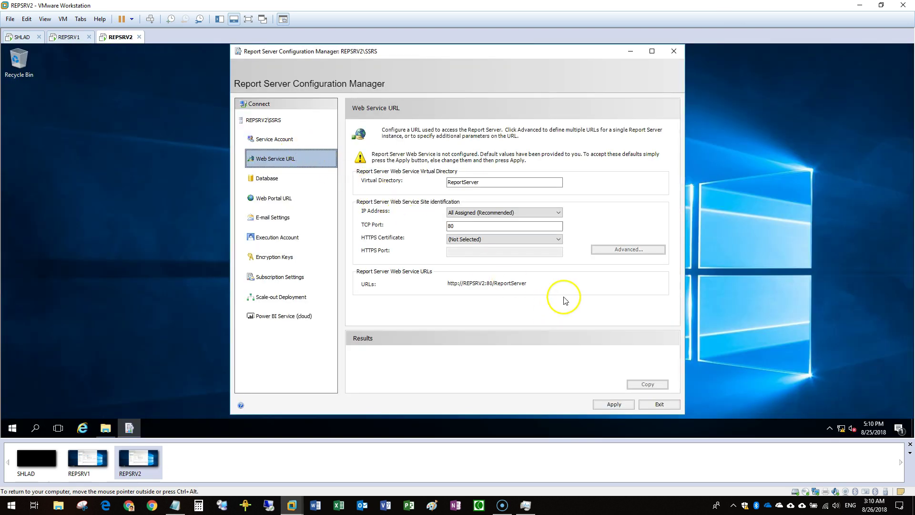
{"action": "left_click", "coordinate": [613, 403]}
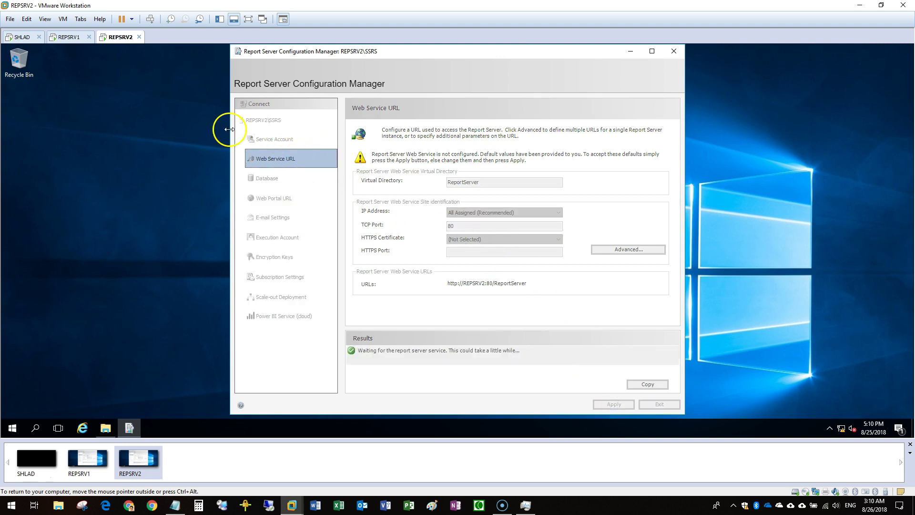
{"action": "left_click", "coordinate": [69, 37]}
{"action": "left_click", "coordinate": [614, 403]}
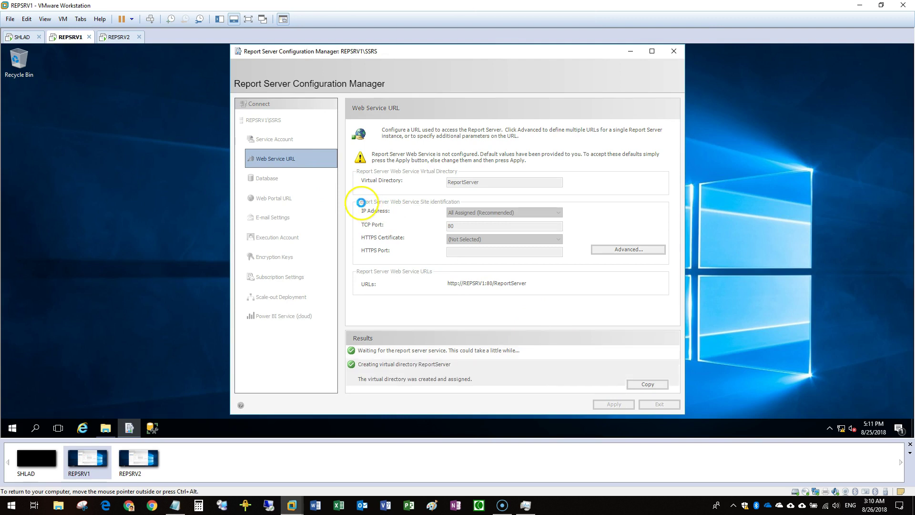
{"action": "left_click", "coordinate": [159, 435]}
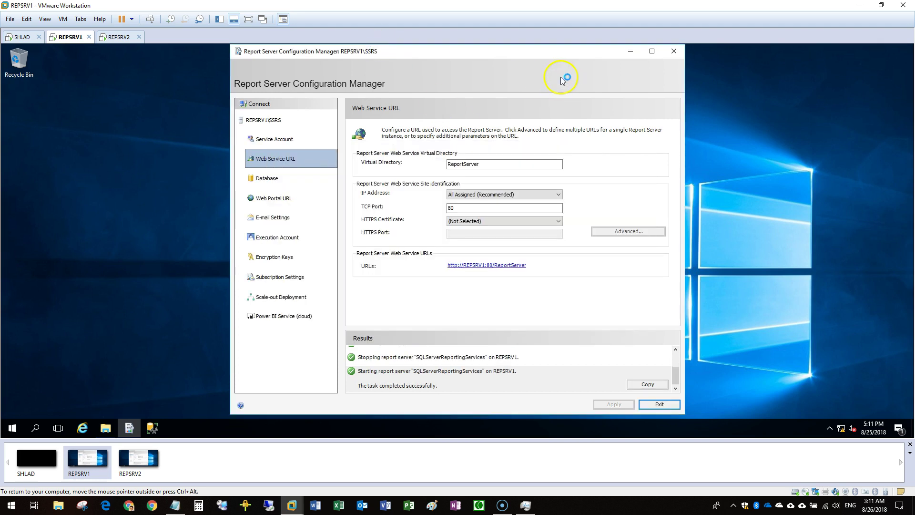
Open the report server Database settings on REPSRV1 and REPSRV2
{"action": "left_click", "coordinate": [309, 174]}
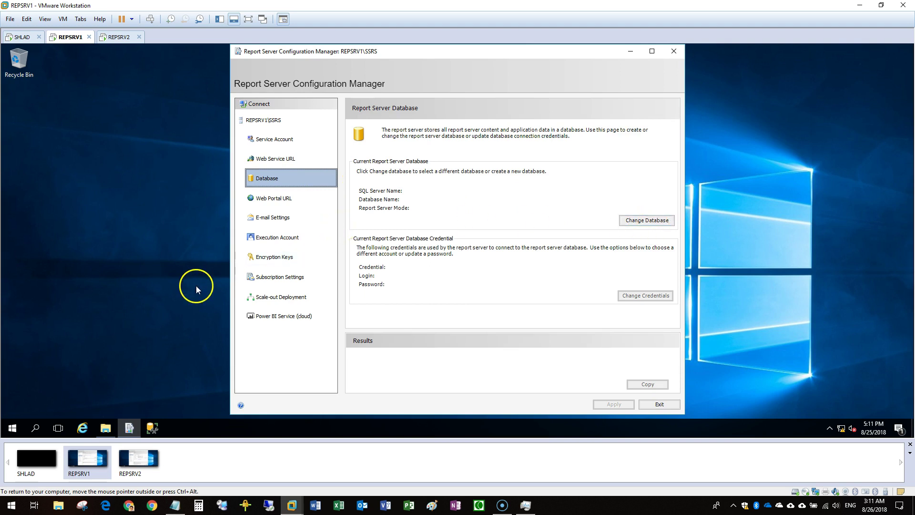
{"action": "left_click", "coordinate": [123, 36]}
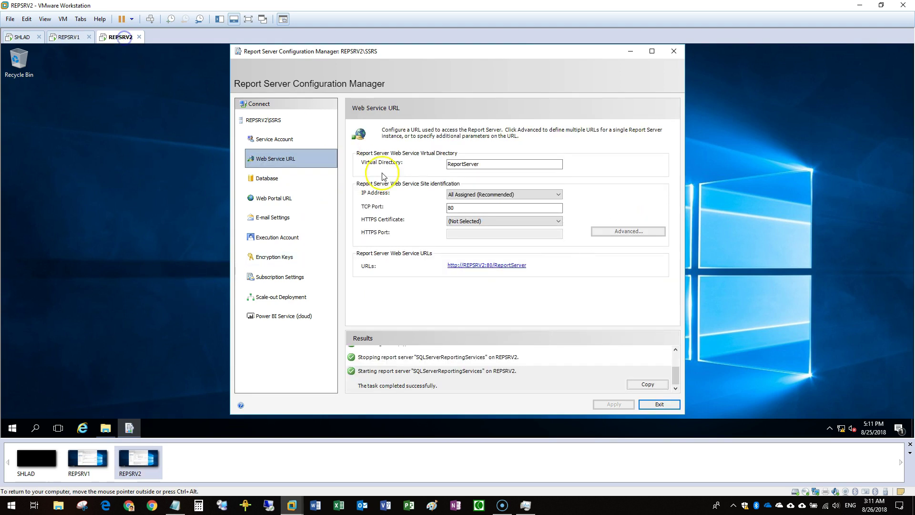
{"action": "left_click", "coordinate": [293, 179]}
{"action": "left_click", "coordinate": [156, 233]}
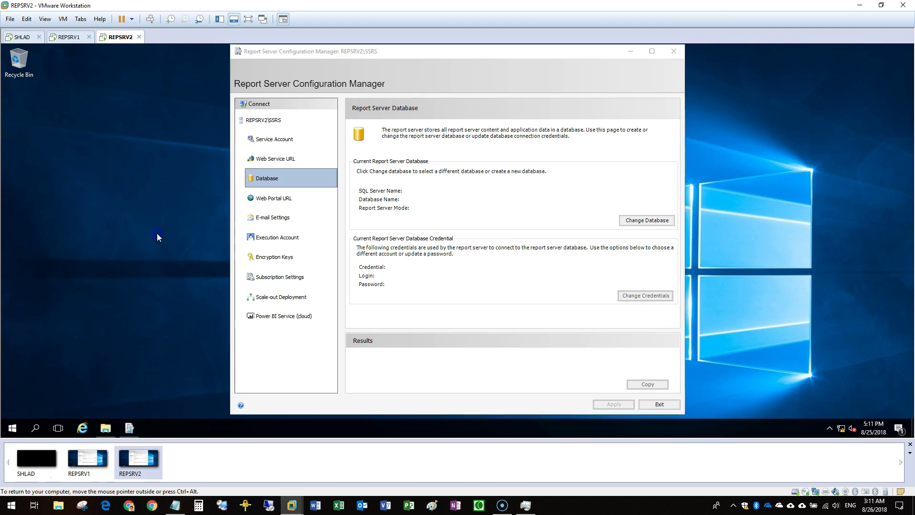
On REPSRV1, minimize Report Server Configuration Manager and refresh the desktop
{"action": "left_click", "coordinate": [71, 37]}
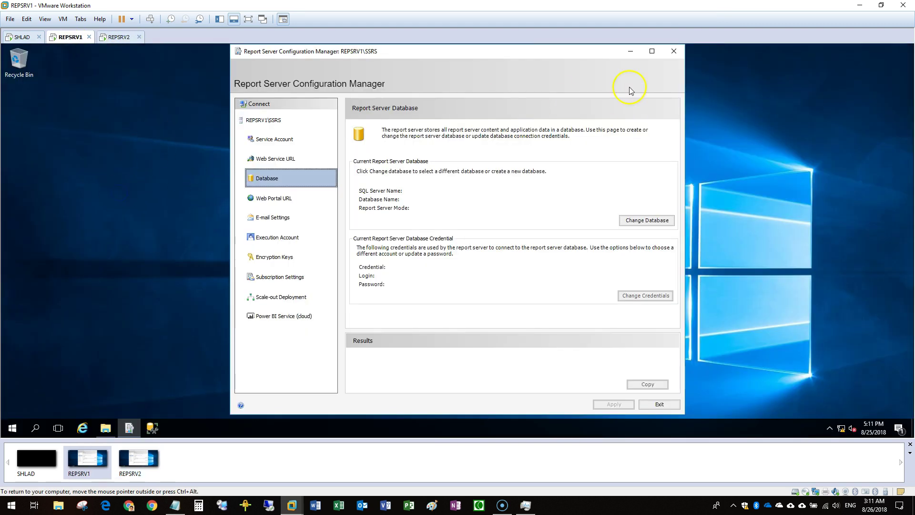
{"action": "left_click", "coordinate": [634, 51]}
{"action": "right_click", "coordinate": [177, 158]}
{"action": "left_click", "coordinate": [236, 184]}
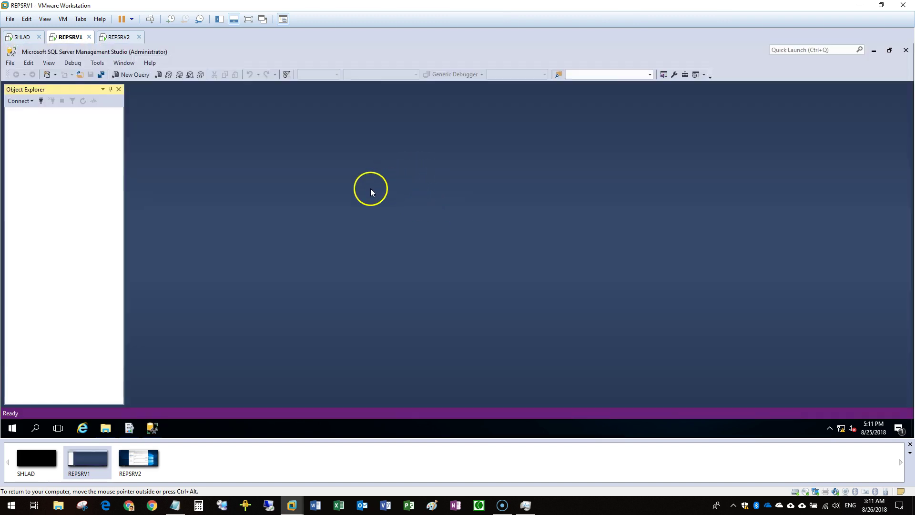
Connect SSMS to REPSRV1 and expand Always On High Availability, which reports it is not enabled
{"action": "left_click", "coordinate": [429, 247]}
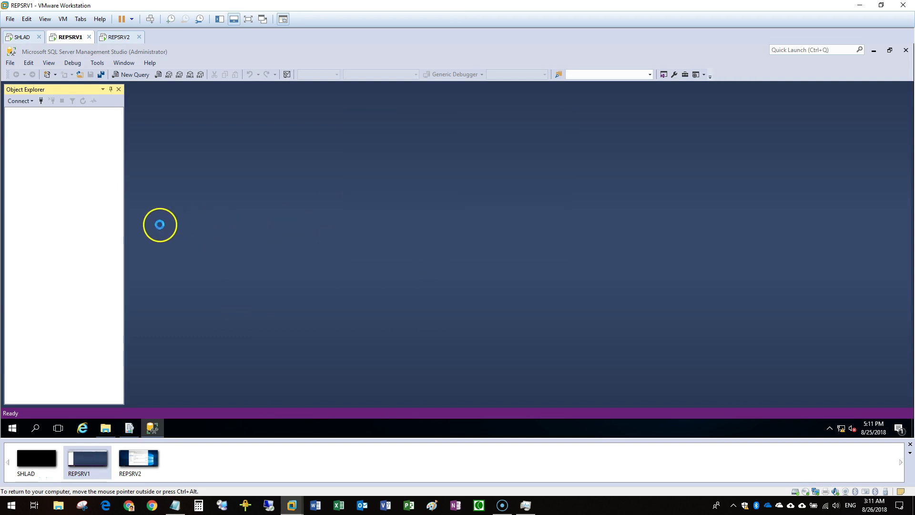
{"action": "left_click_drag", "start_coordinate": [125, 210], "coordinate": [240, 210]}
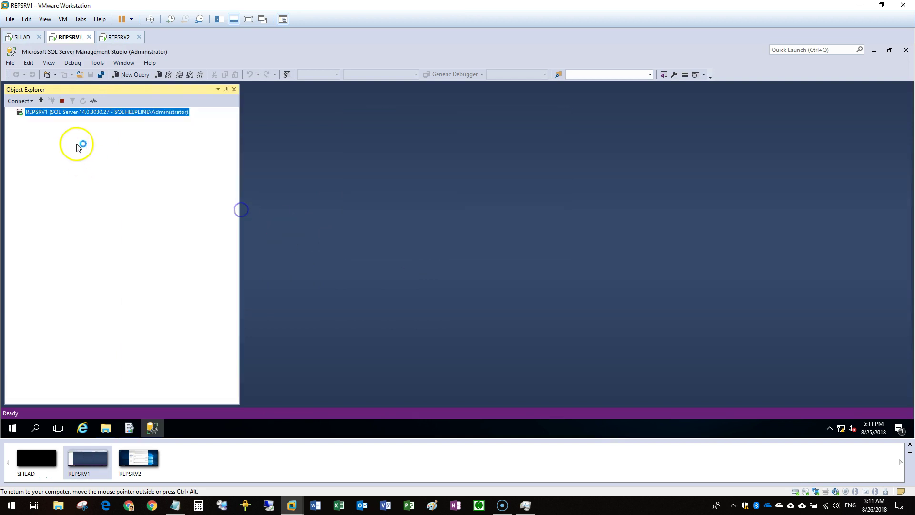
{"action": "double_click", "coordinate": [85, 113]}
{"action": "double_click", "coordinate": [85, 163]}
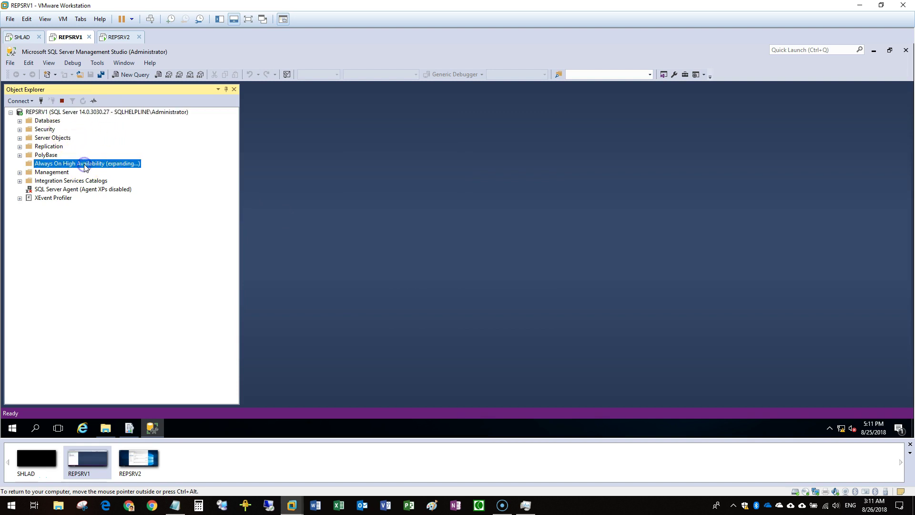
{"action": "left_click", "coordinate": [580, 264]}
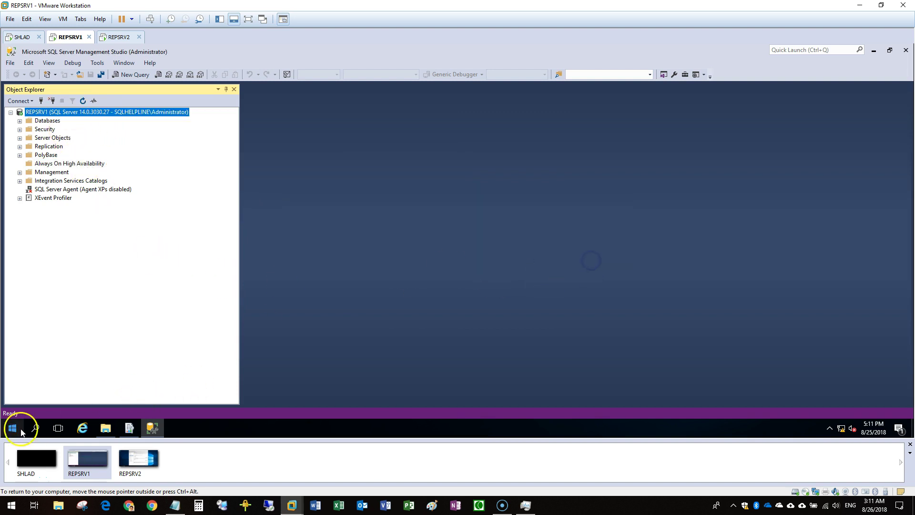
On REPSRV1, enable AlwaysOn Availability Groups for SQL Server (MSSQLSERVER) and restart the service
{"action": "left_click", "coordinate": [12, 428]}
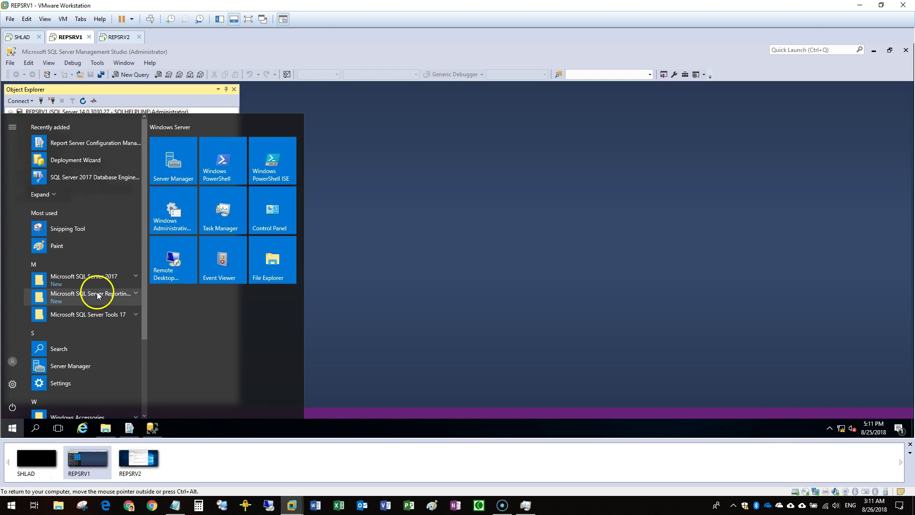
{"action": "left_click", "coordinate": [97, 283]}
{"action": "left_click", "coordinate": [80, 336]}
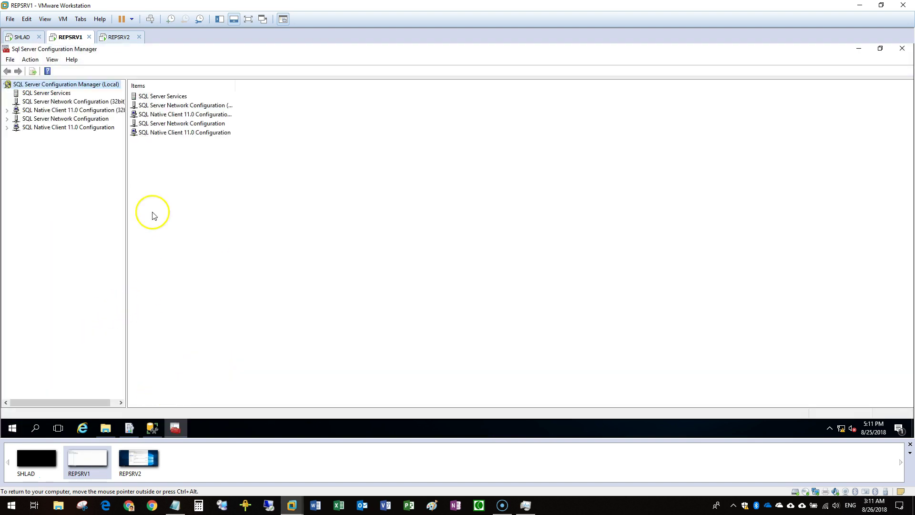
{"action": "left_click", "coordinate": [48, 93]}
{"action": "double_click", "coordinate": [164, 96]}
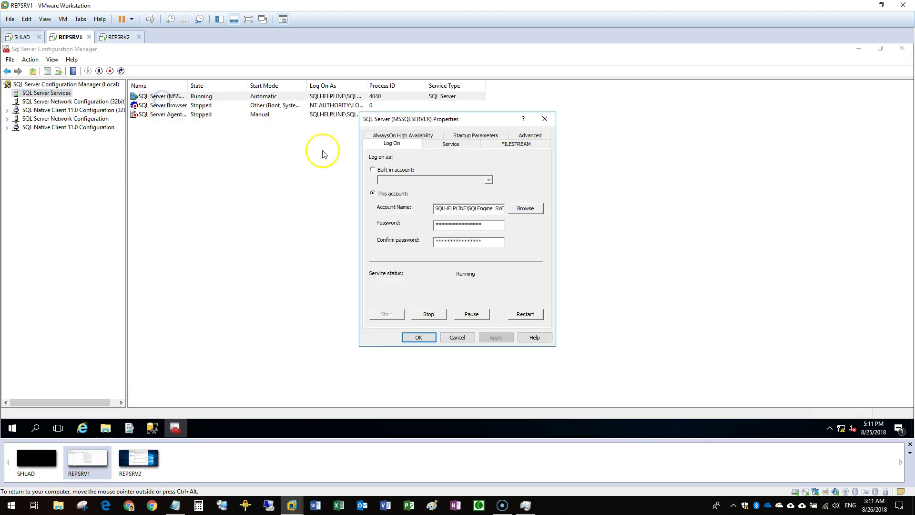
{"action": "left_click", "coordinate": [409, 135]}
{"action": "left_click", "coordinate": [373, 184]}
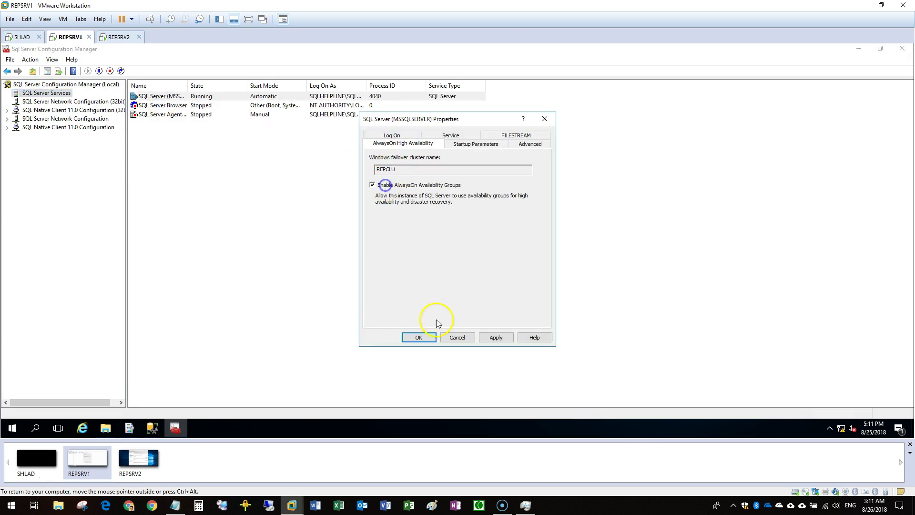
{"action": "left_click", "coordinate": [419, 337]}
{"action": "left_click", "coordinate": [546, 271]}
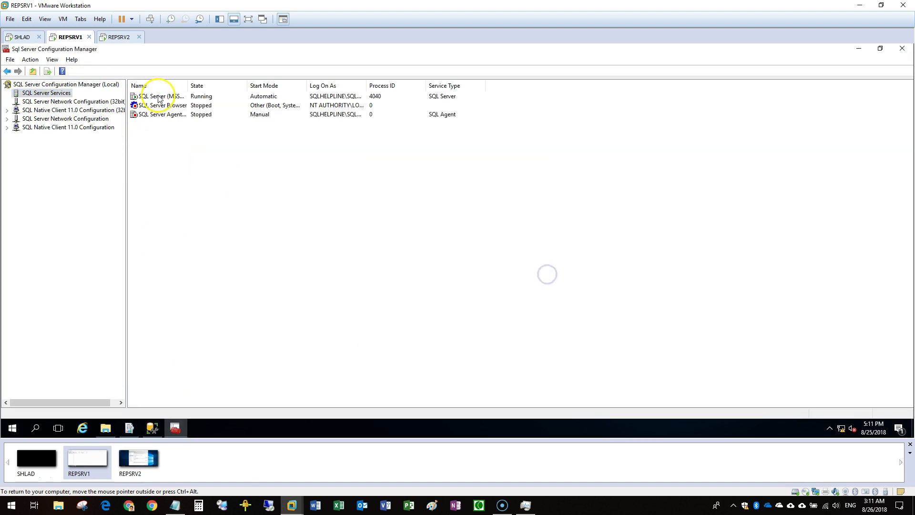
{"action": "right_click", "coordinate": [157, 95]}
{"action": "left_click", "coordinate": [193, 144]}
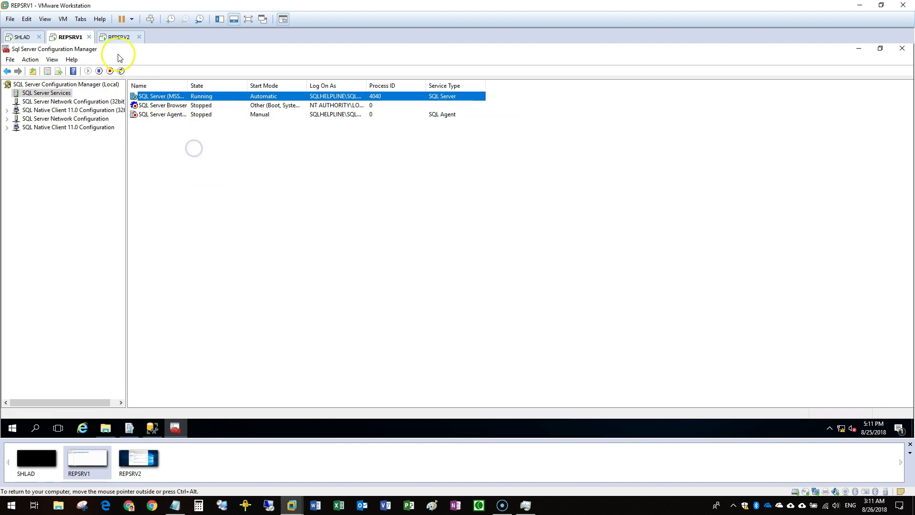
On REPSRV2, enable AlwaysOn Availability Groups for SQL Server (MSSQLSERVER) and restart the service
{"action": "left_click", "coordinate": [104, 36]}
{"action": "left_click", "coordinate": [14, 428]}
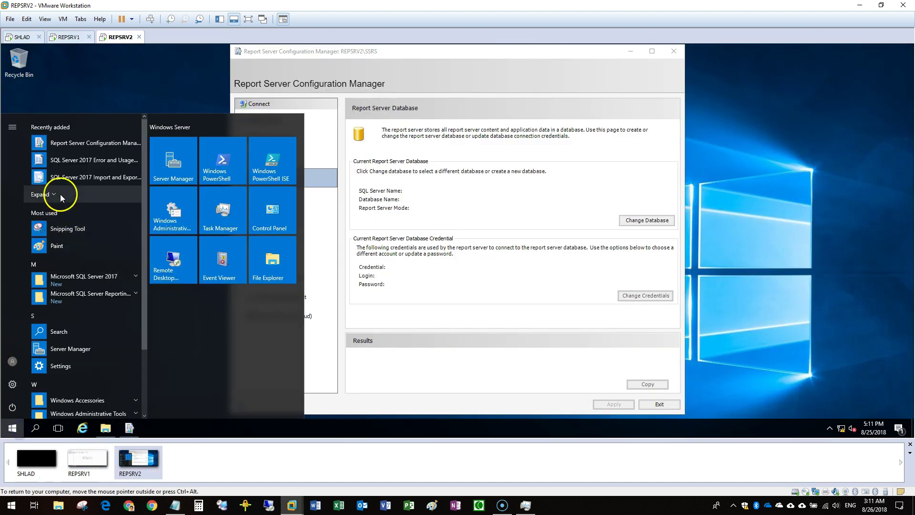
{"action": "left_click", "coordinate": [76, 280]}
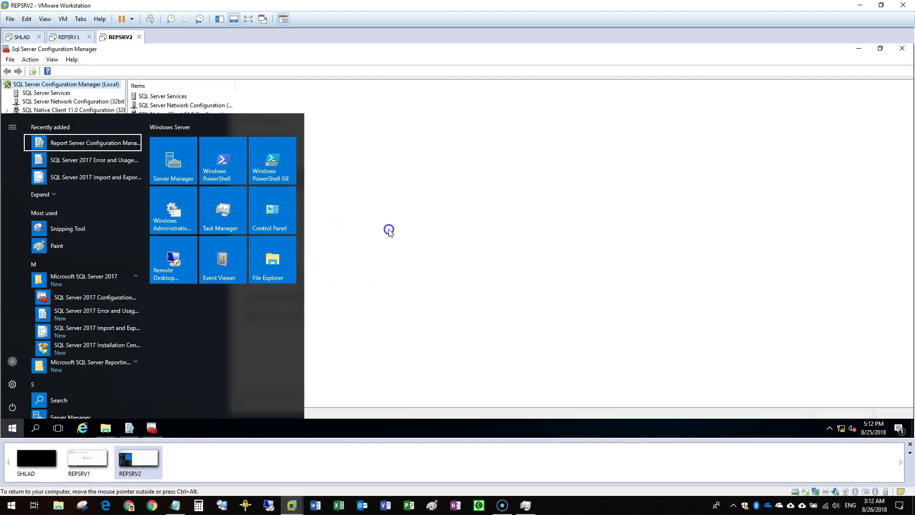
{"action": "left_click", "coordinate": [388, 231]}
{"action": "left_click", "coordinate": [56, 93]}
{"action": "double_click", "coordinate": [141, 95]}
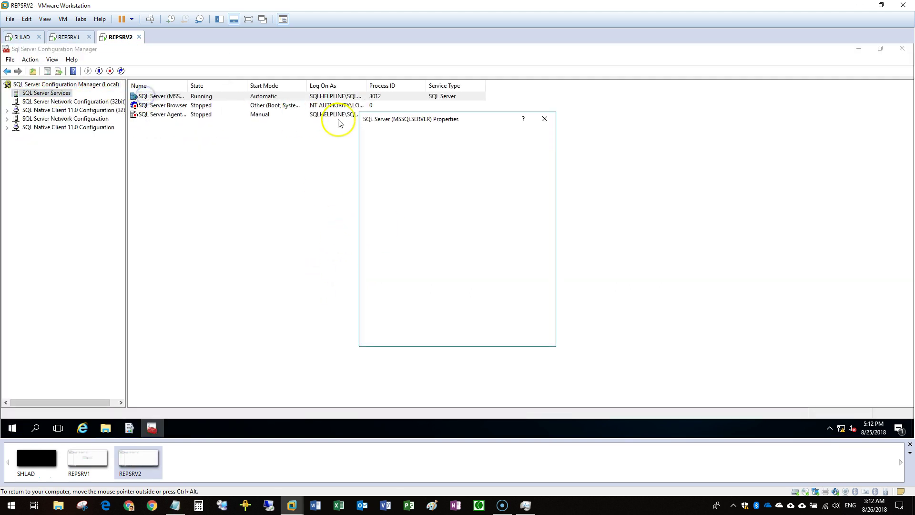
{"action": "left_click", "coordinate": [411, 136]}
{"action": "left_click", "coordinate": [386, 185]}
{"action": "left_click", "coordinate": [419, 337]}
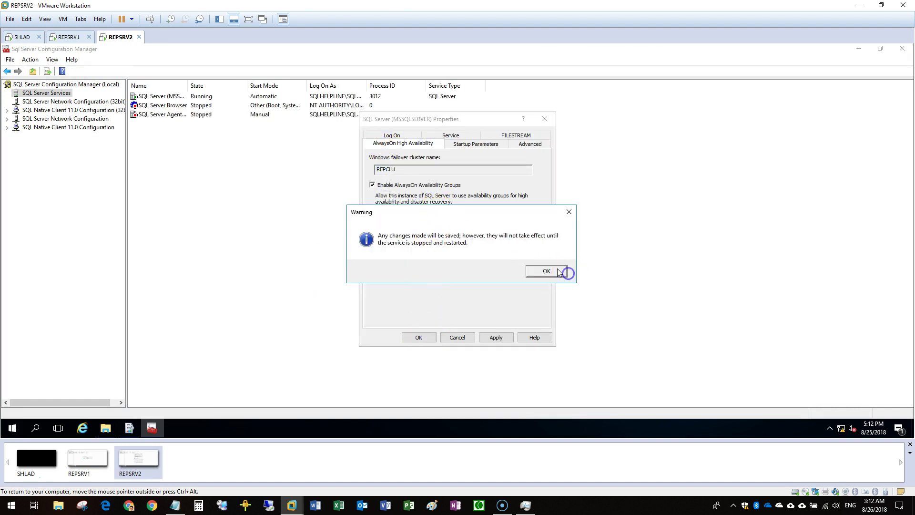
{"action": "left_click", "coordinate": [559, 271]}
{"action": "left_click", "coordinate": [152, 98]}
{"action": "right_click", "coordinate": [152, 98]}
{"action": "left_click", "coordinate": [192, 148]}
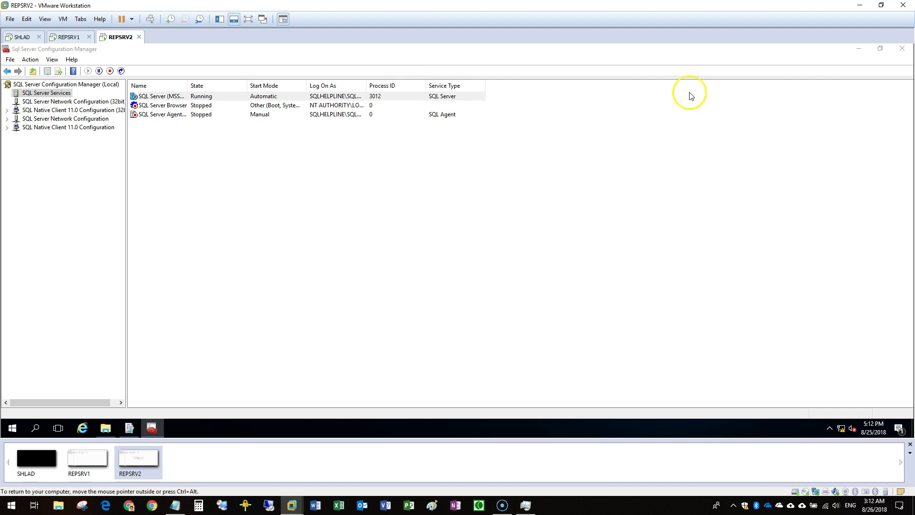
{"action": "left_click", "coordinate": [901, 49]}
On REPSRV1, close SQL Server Configuration Manager and expand Always On High Availability in SSMS
{"action": "left_click", "coordinate": [65, 36]}
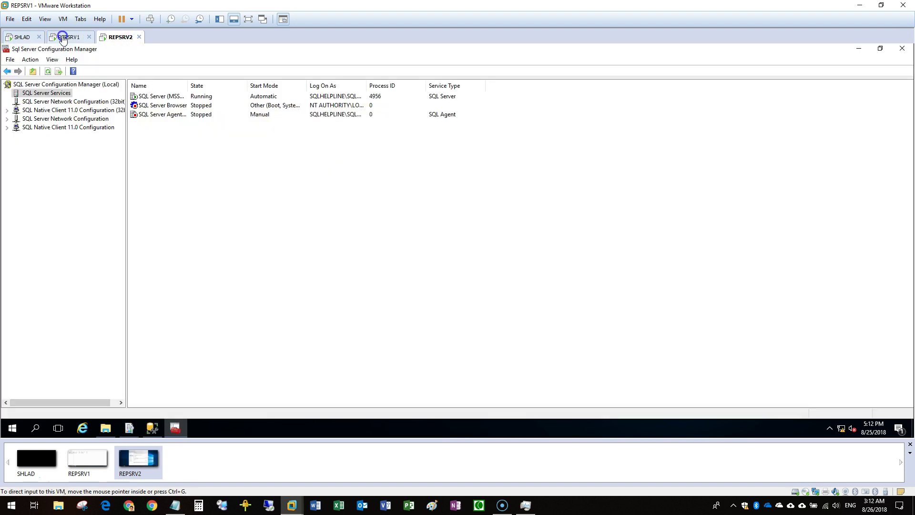
{"action": "left_click", "coordinate": [906, 49]}
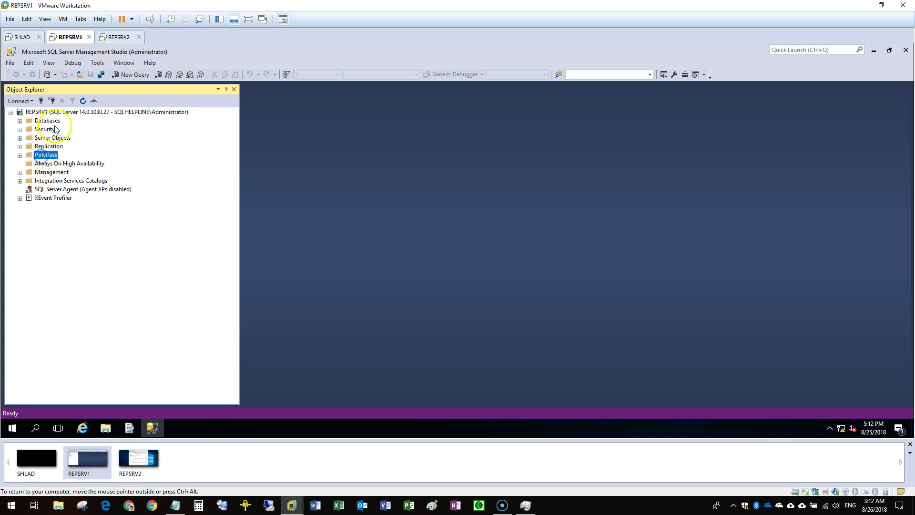
{"action": "double_click", "coordinate": [76, 163]}
{"action": "left_click", "coordinate": [77, 174]}
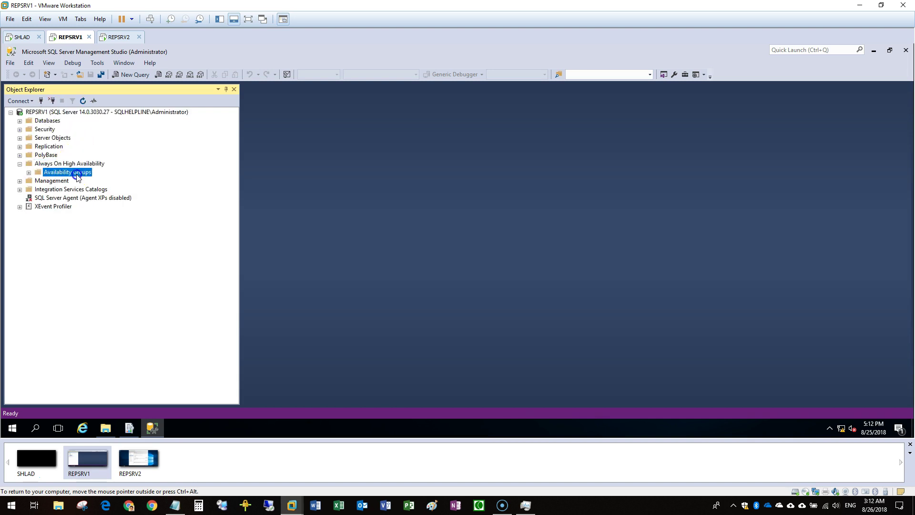
Create the availability group AG and expand it to show REPSRV1 as primary replica
{"action": "right_click", "coordinate": [78, 172]}
{"action": "left_click", "coordinate": [120, 184]}
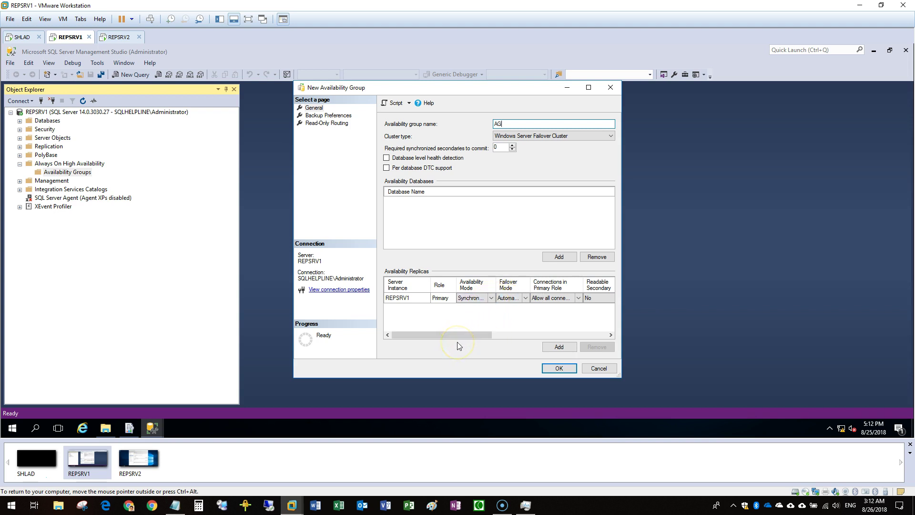
{"action": "left_click", "coordinate": [553, 372]}
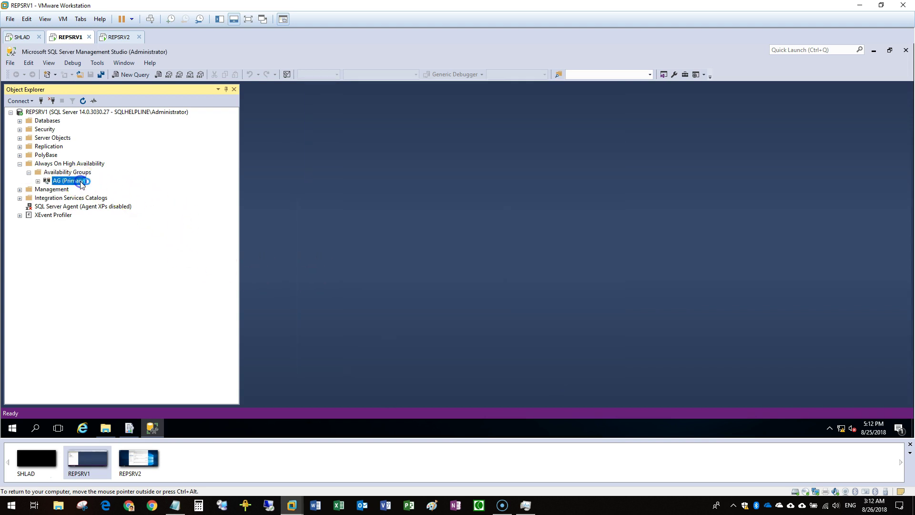
{"action": "double_click", "coordinate": [81, 181]}
{"action": "double_click", "coordinate": [90, 198]}
{"action": "double_click", "coordinate": [91, 190]}
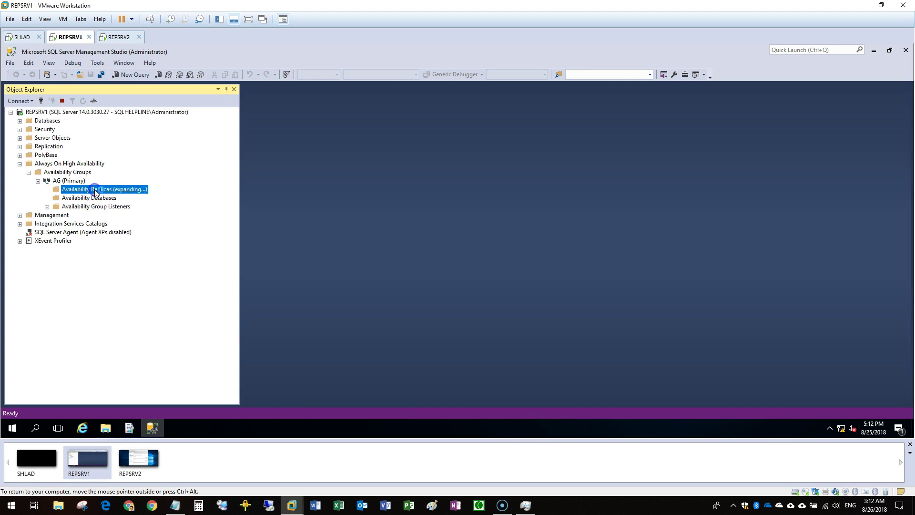
{"action": "right_click", "coordinate": [99, 216]}
Start a new listener named REPSRVL1 on port 1433 with Static IP network mode
{"action": "left_click", "coordinate": [130, 218]}
{"action": "left_click", "coordinate": [447, 123]}
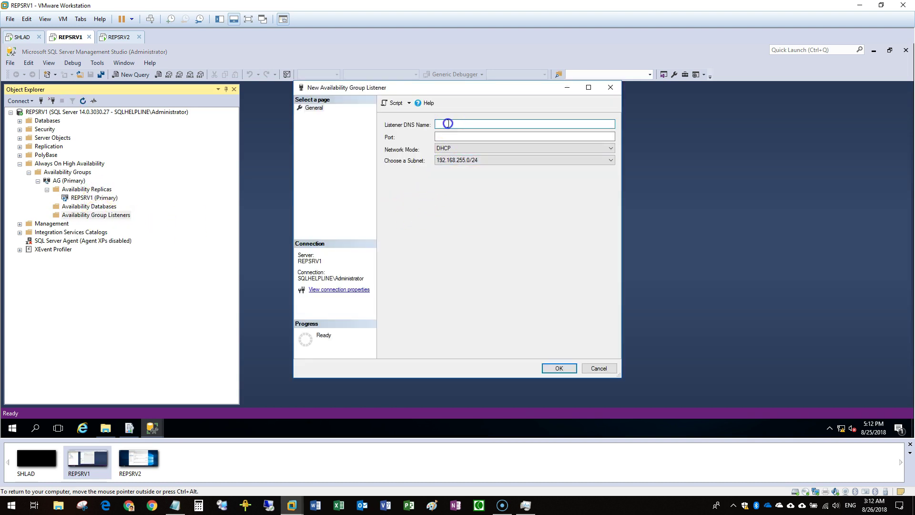
{"action": "left_click", "coordinate": [175, 505]}
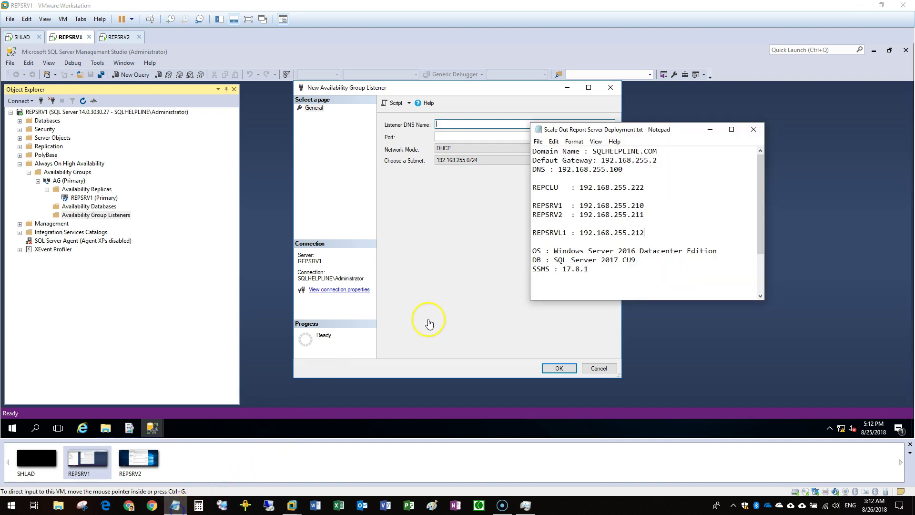
{"action": "left_click", "coordinate": [468, 145]}
{"action": "type", "text": "REPSRVL1"}
{"action": "left_click", "coordinate": [463, 137]}
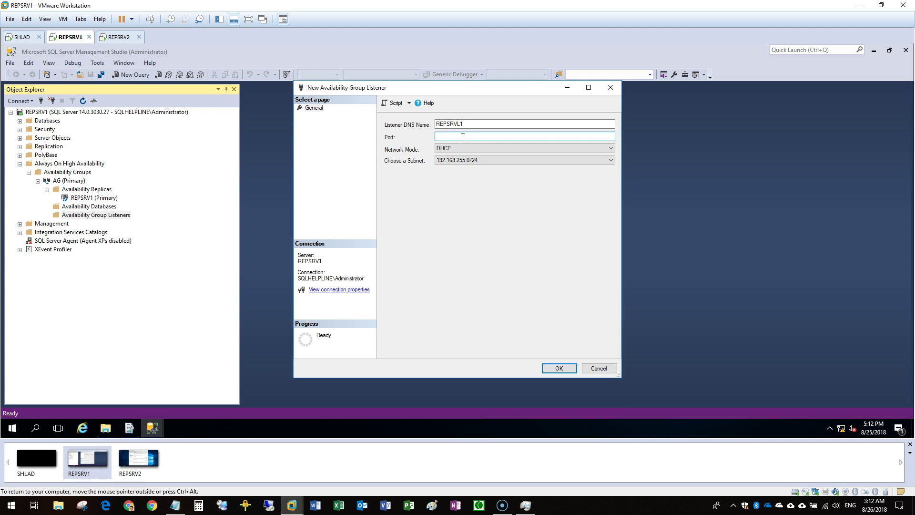
{"action": "left_click", "coordinate": [463, 148]}
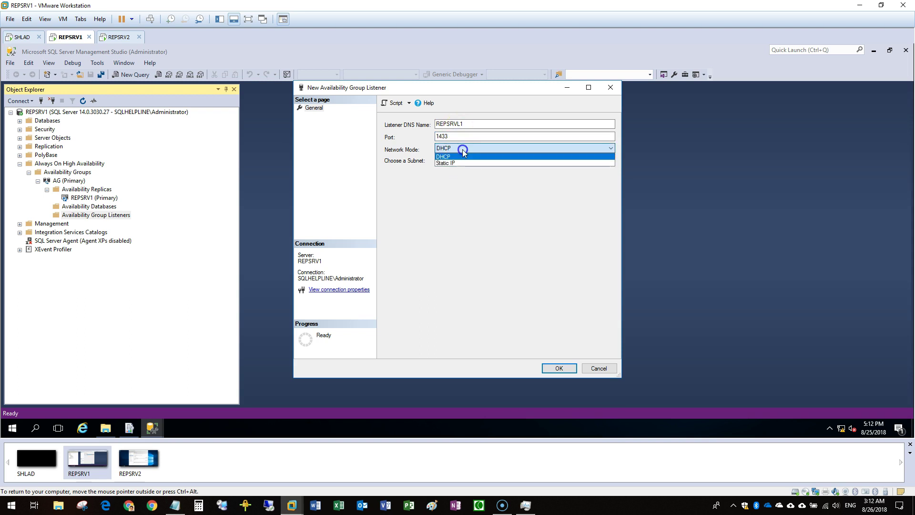
{"action": "left_click", "coordinate": [453, 156]}
Add the listener IP 192.168.255.212 from the deployment notes and create the listener
{"action": "left_click", "coordinate": [555, 348]}
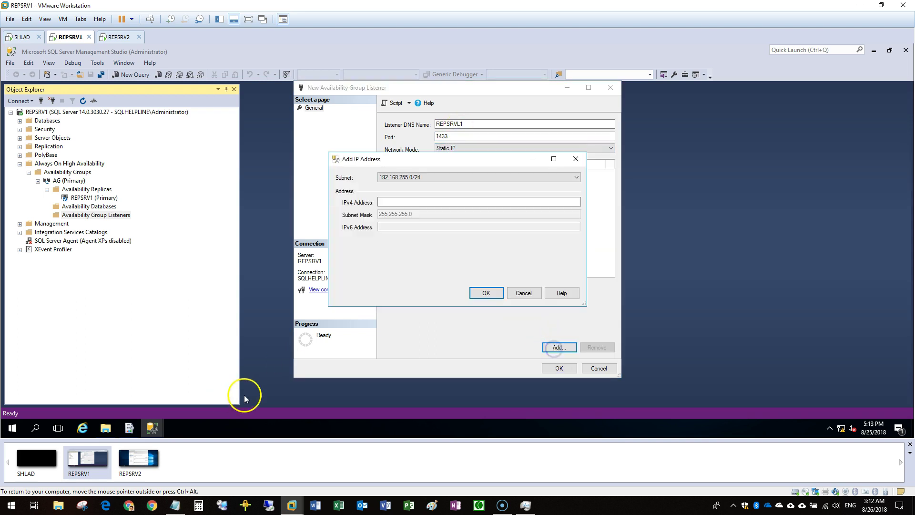
{"action": "left_click", "coordinate": [175, 505]}
{"action": "left_click_drag", "start_coordinate": [578, 233], "coordinate": [672, 234]}
{"action": "key", "text": "ctrl+c"}
{"action": "left_click", "coordinate": [454, 201]}
{"action": "key", "text": "ctrl+v"}
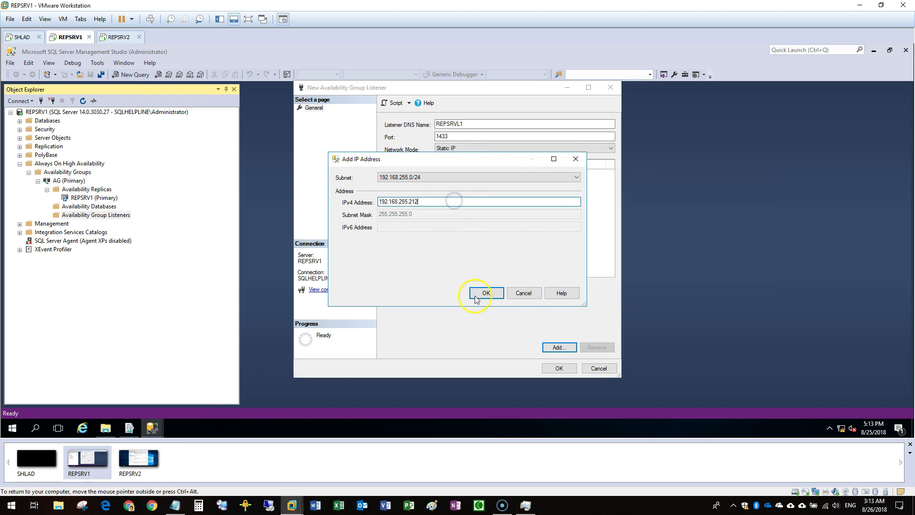
{"action": "left_click", "coordinate": [486, 293]}
{"action": "left_click", "coordinate": [560, 368]}
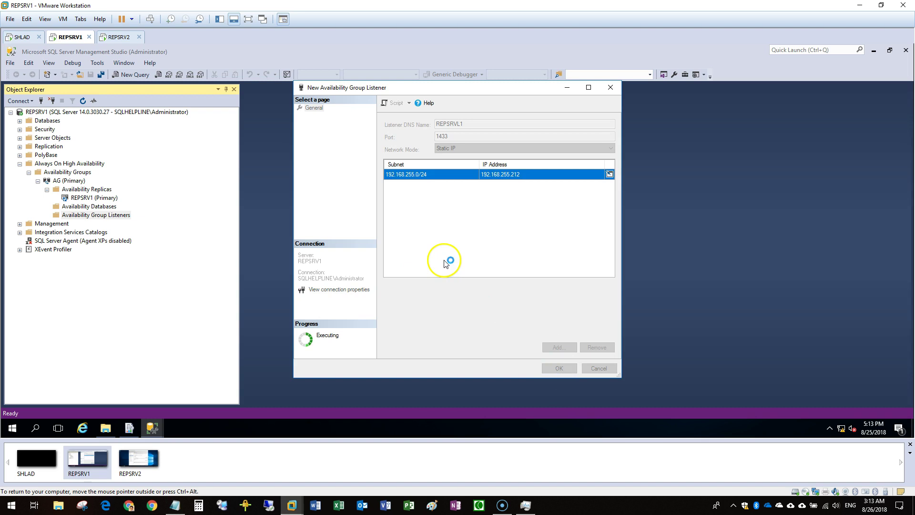
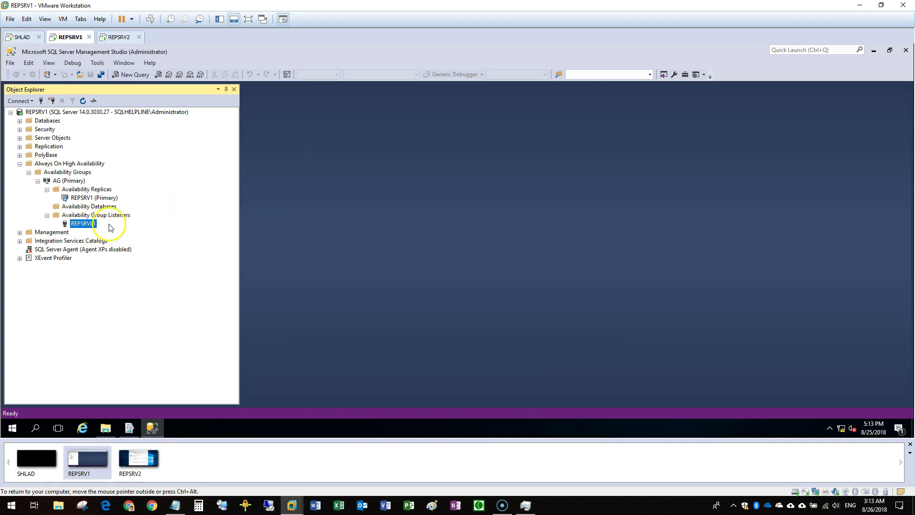
Begin a new report server database on server REPSRVL1 and confirm the connection test succeeds
{"action": "left_click", "coordinate": [130, 427]}
{"action": "left_click", "coordinate": [648, 220]}
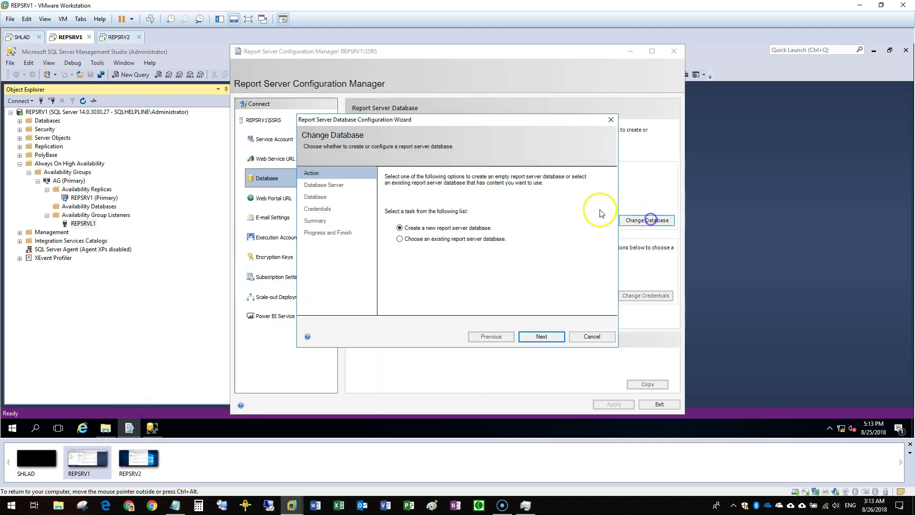
{"action": "left_click", "coordinate": [464, 231]}
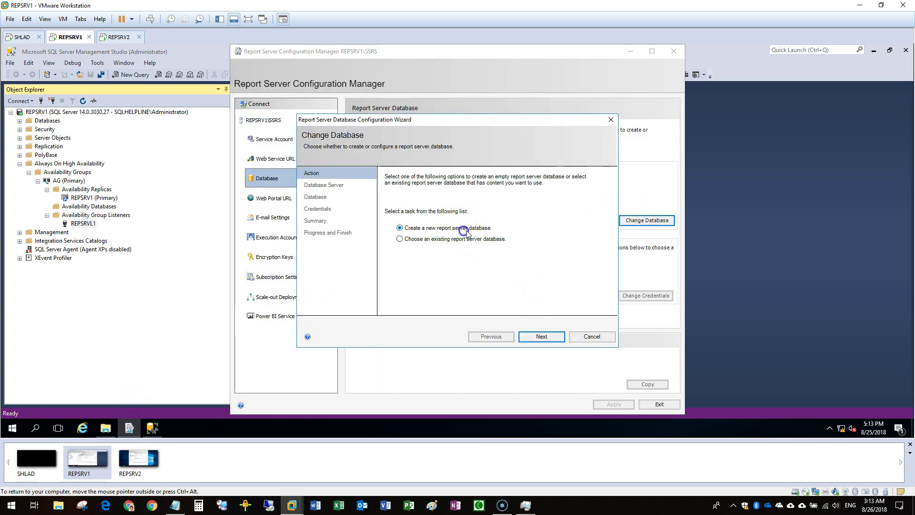
{"action": "left_click", "coordinate": [543, 337]}
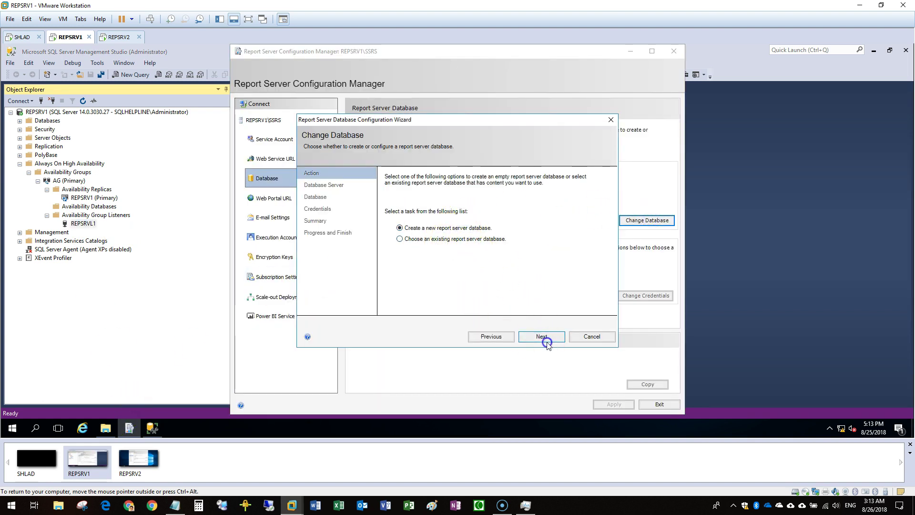
{"action": "left_click", "coordinate": [505, 337]}
{"action": "left_click_drag", "start_coordinate": [540, 229], "coordinate": [407, 221]}
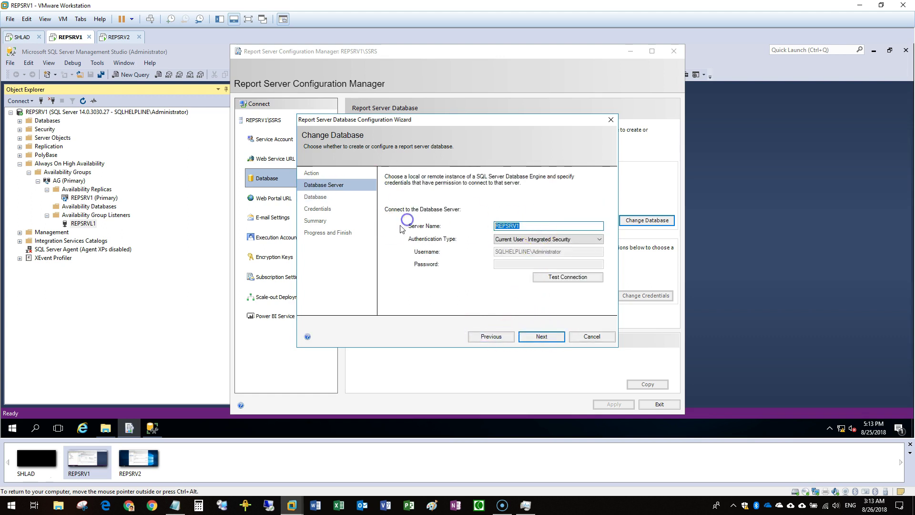
{"action": "left_click_drag", "start_coordinate": [568, 226], "coordinate": [407, 221]}
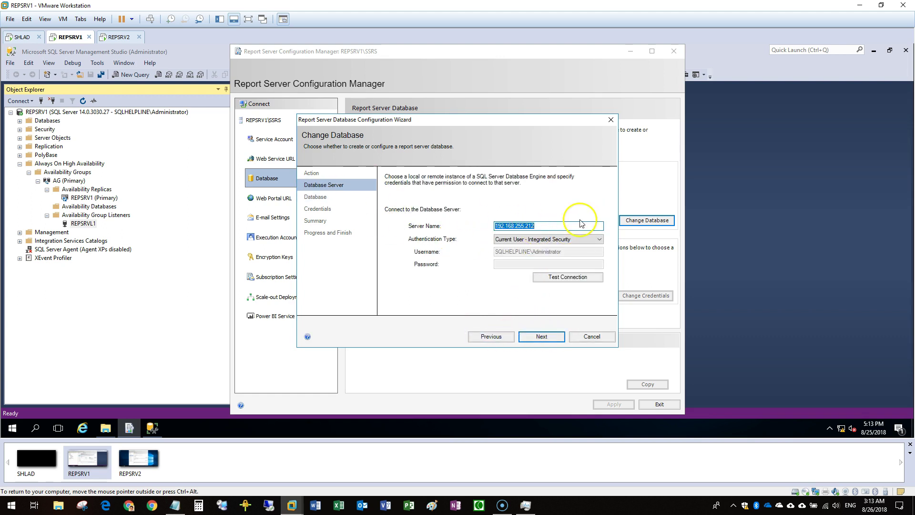
{"action": "type", "text": "REPSRV"}
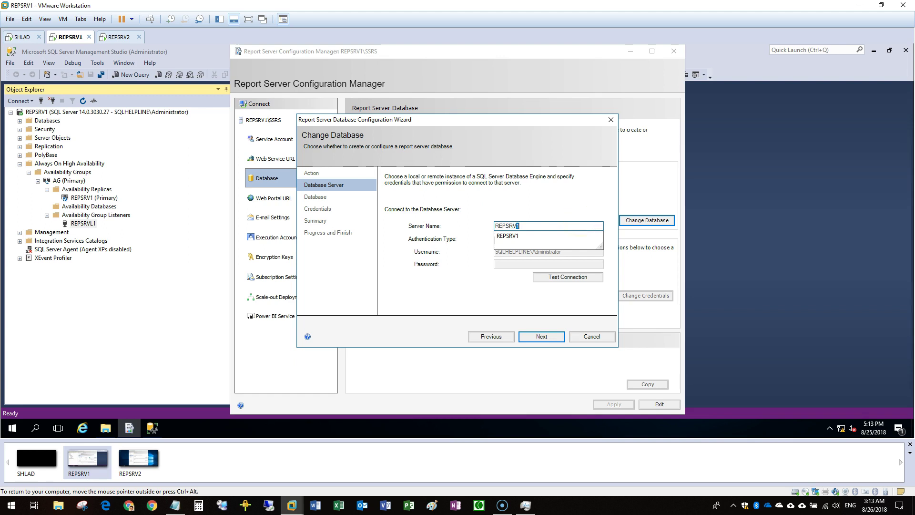
{"action": "type", "text": "L1"}
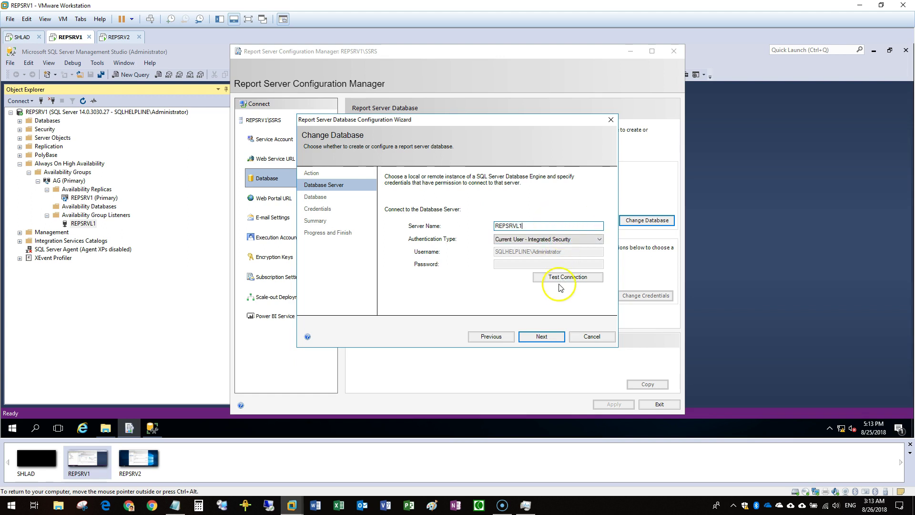
{"action": "left_click", "coordinate": [560, 285]}
{"action": "left_click", "coordinate": [488, 269]}
Keep ReportServer as the database name, accept the service credentials, and start creating it
{"action": "left_click", "coordinate": [539, 336]}
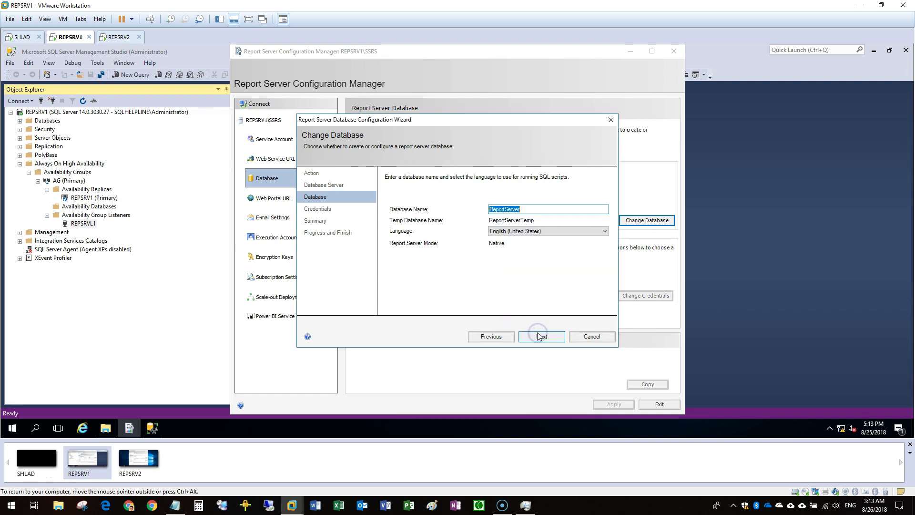
{"action": "left_click", "coordinate": [538, 336]}
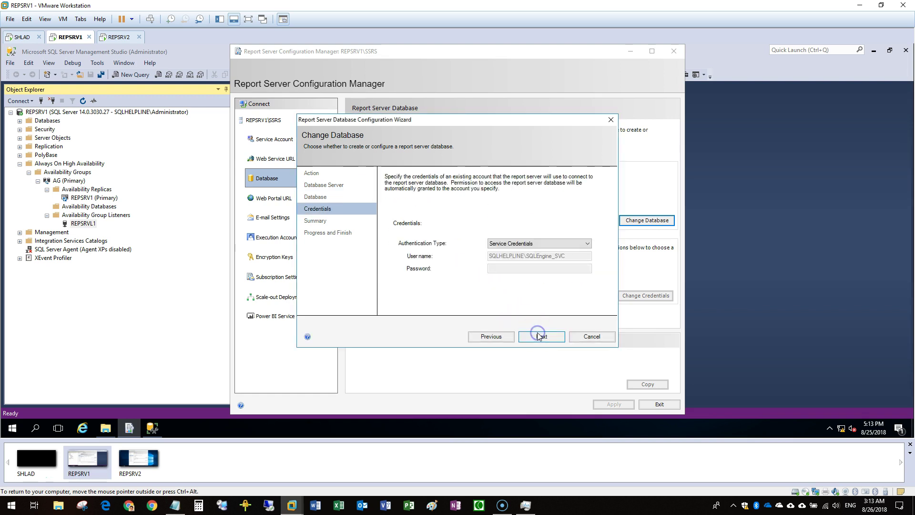
{"action": "left_click", "coordinate": [539, 336]}
{"action": "left_click", "coordinate": [541, 336]}
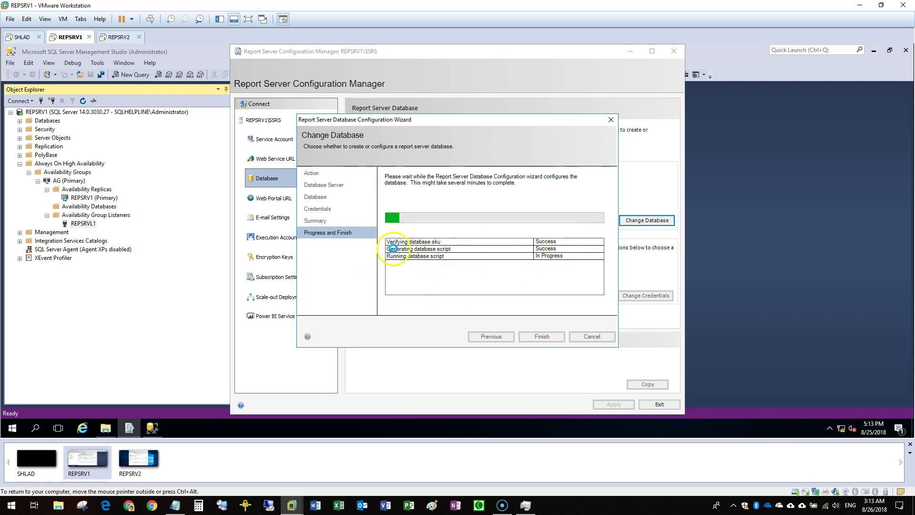
Connect Object Explorer to the REPSRV2 database engine
{"action": "left_click", "coordinate": [19, 101]}
{"action": "left_click", "coordinate": [28, 111]}
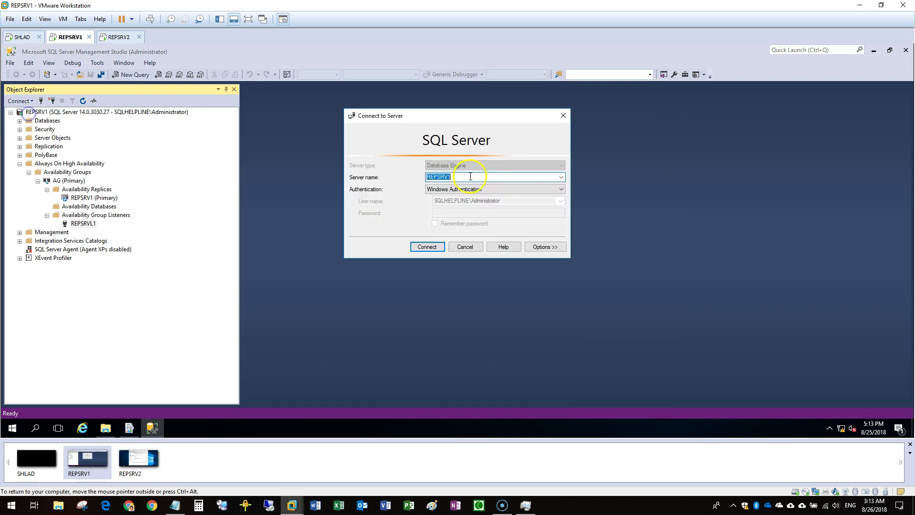
{"action": "left_click", "coordinate": [563, 179]}
{"action": "left_click", "coordinate": [468, 189]}
{"action": "left_click", "coordinate": [483, 265]}
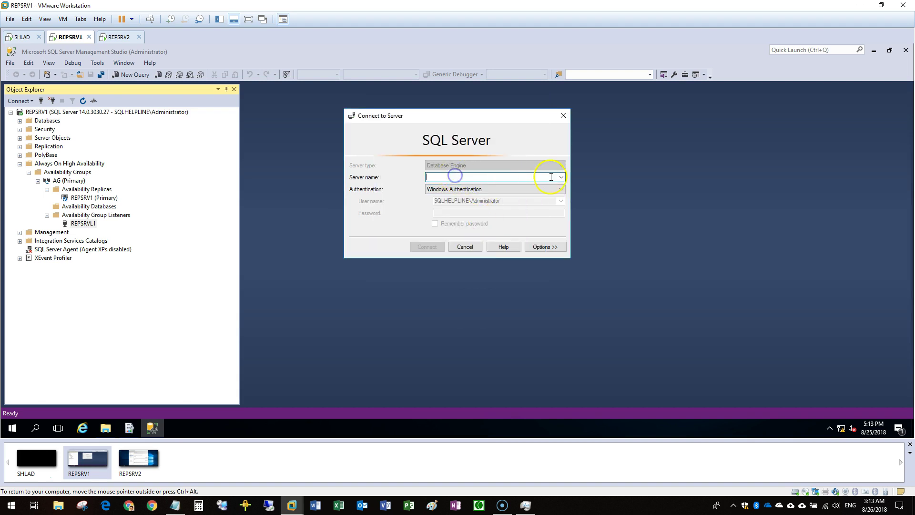
{"action": "left_click", "coordinate": [563, 177]}
{"action": "left_click", "coordinate": [457, 184]}
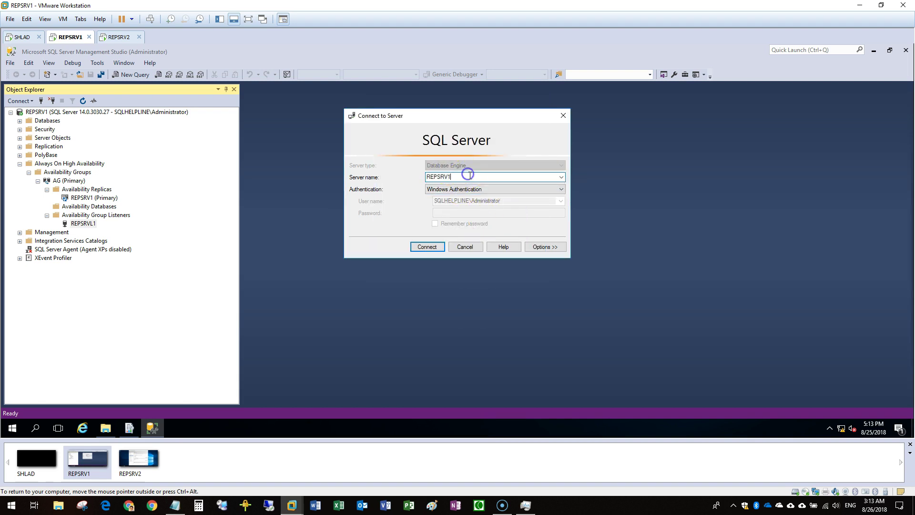
{"action": "key", "text": "Return"}
{"action": "key", "text": "Down"}
{"action": "key", "text": "Right"}
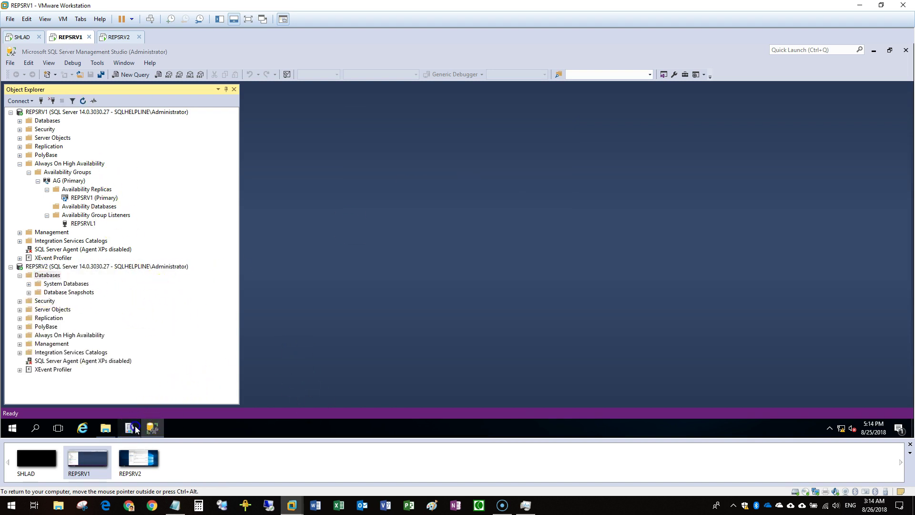
Finish the report server database wizard and expand REPSRV1's databases
{"action": "left_click", "coordinate": [139, 427]}
{"action": "left_click", "coordinate": [556, 337]}
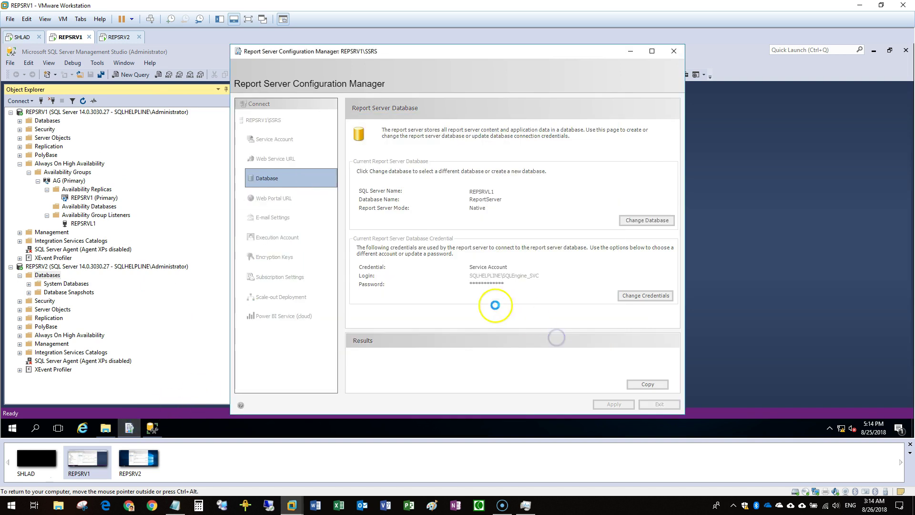
{"action": "double_click", "coordinate": [58, 121]}
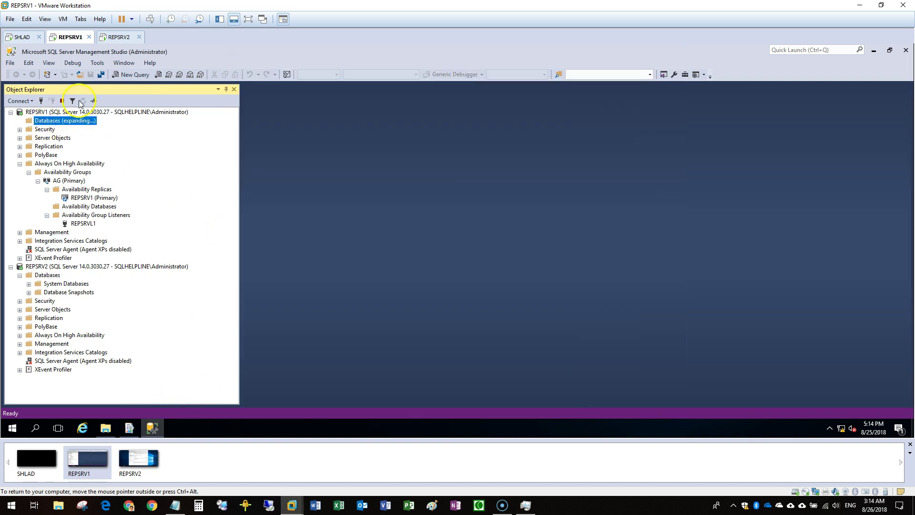
Set the ReportServerTempDB recovery model to Full
{"action": "left_click", "coordinate": [69, 153]}
{"action": "right_click", "coordinate": [67, 154]}
{"action": "left_click", "coordinate": [133, 288]}
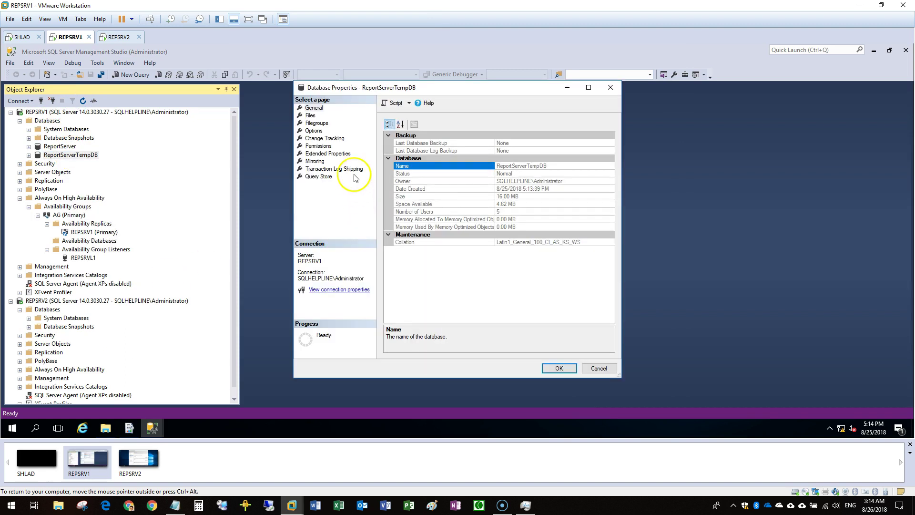
{"action": "left_click", "coordinate": [314, 130]}
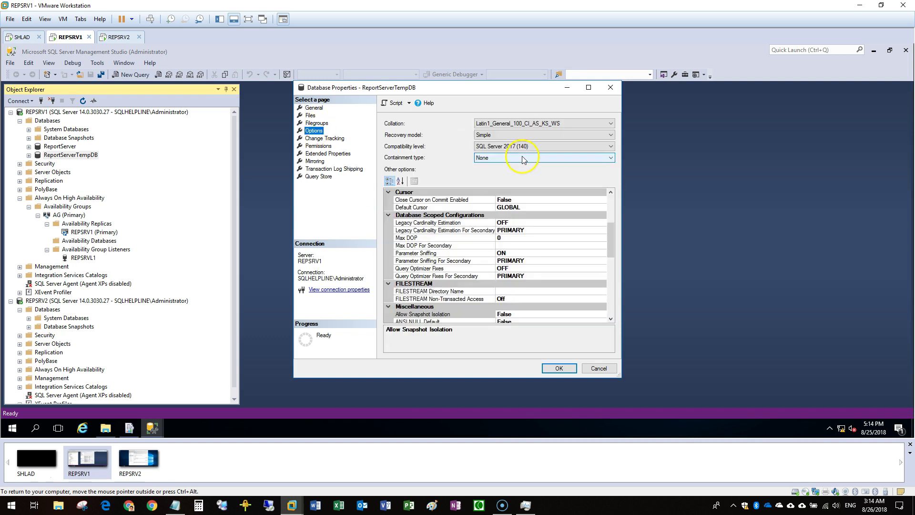
{"action": "left_click", "coordinate": [498, 134]}
{"action": "left_click", "coordinate": [498, 143]}
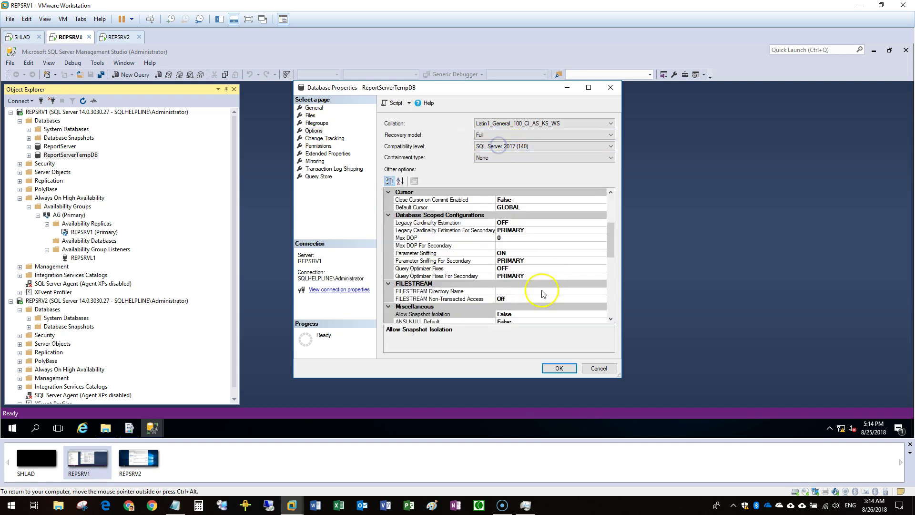
{"action": "left_click", "coordinate": [558, 368]}
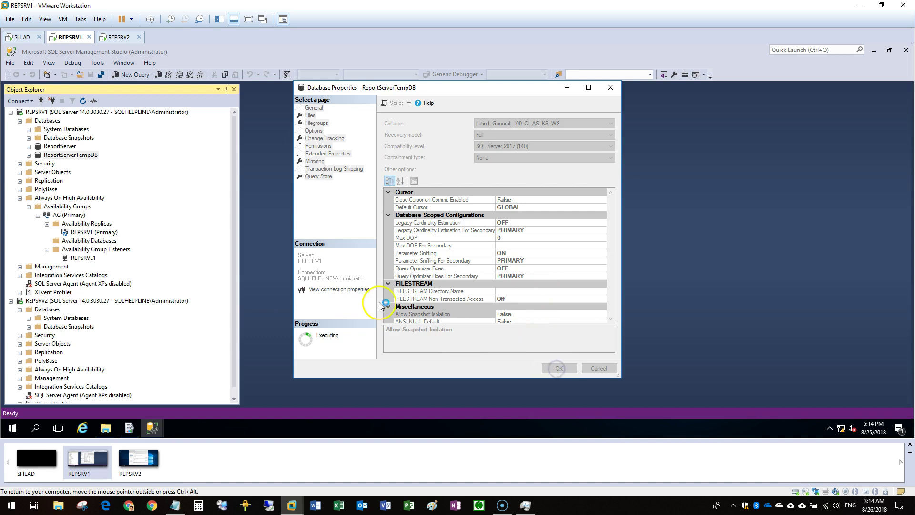
Take a full backup of the ReportServer database
{"action": "right_click", "coordinate": [77, 149]}
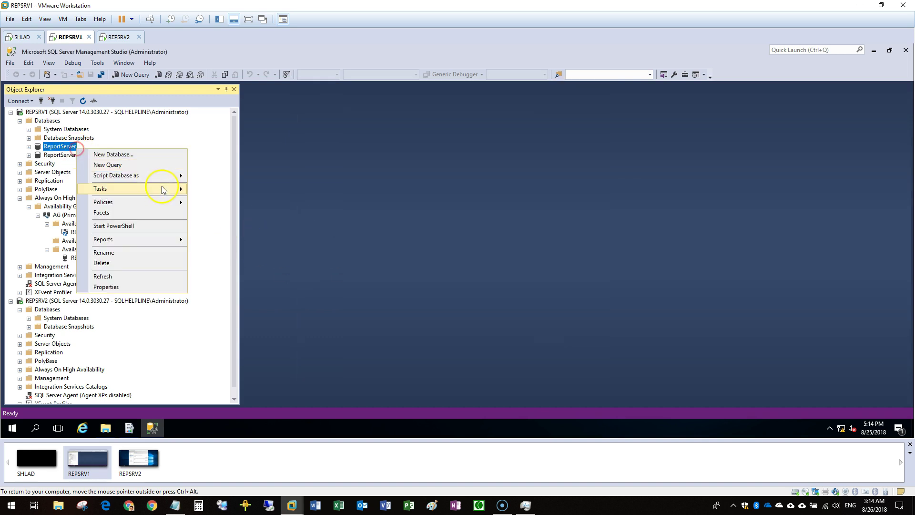
{"action": "mouse_move", "coordinate": [165, 189]}
{"action": "left_click", "coordinate": [217, 219]}
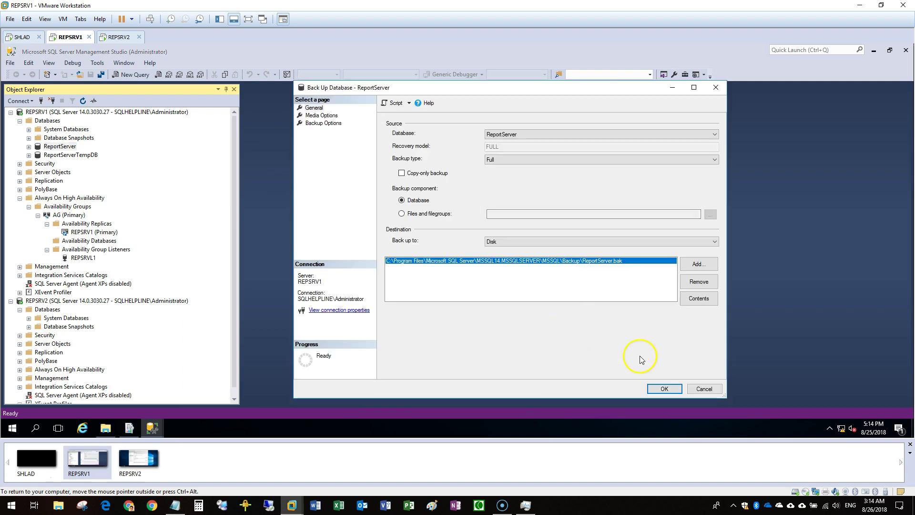
{"action": "left_click", "coordinate": [663, 389]}
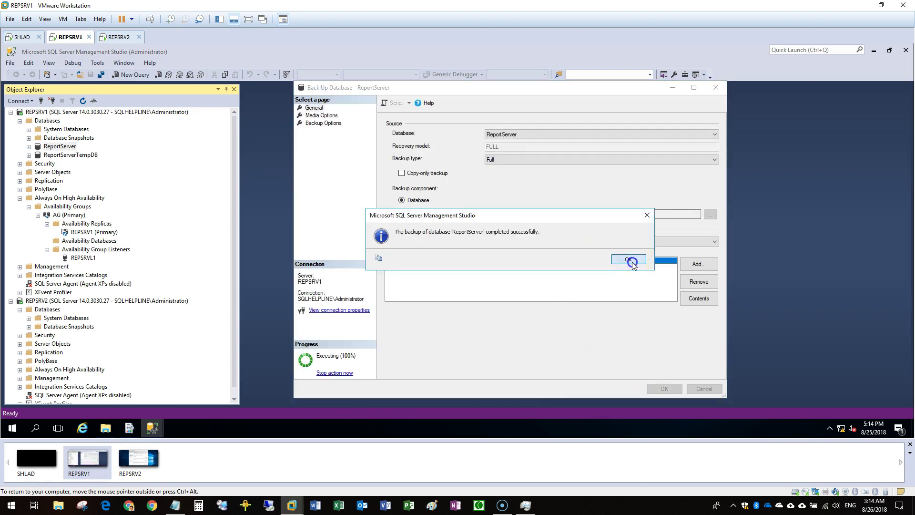
{"action": "left_click", "coordinate": [629, 260]}
Take a full backup of ReportServerTempDB, then open a new query on REPSRV1
{"action": "right_click", "coordinate": [57, 155]}
{"action": "left_click", "coordinate": [156, 196]}
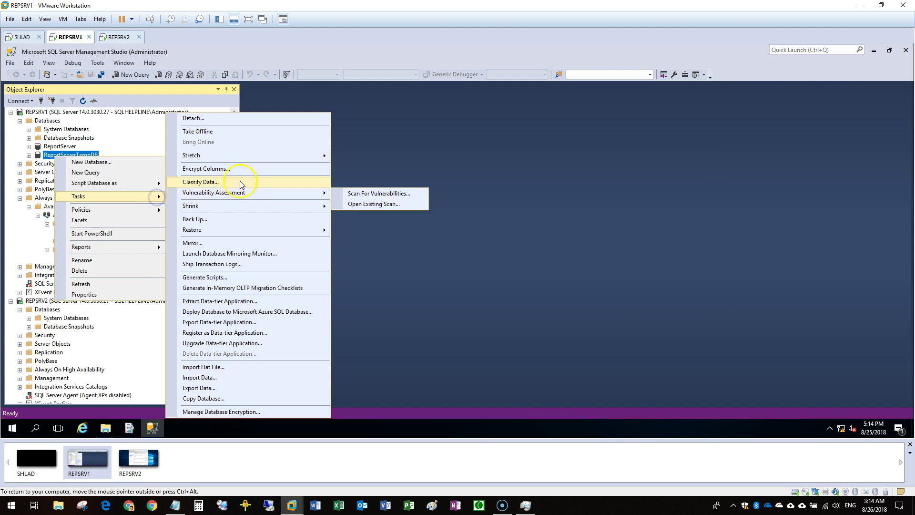
{"action": "left_click", "coordinate": [202, 219]}
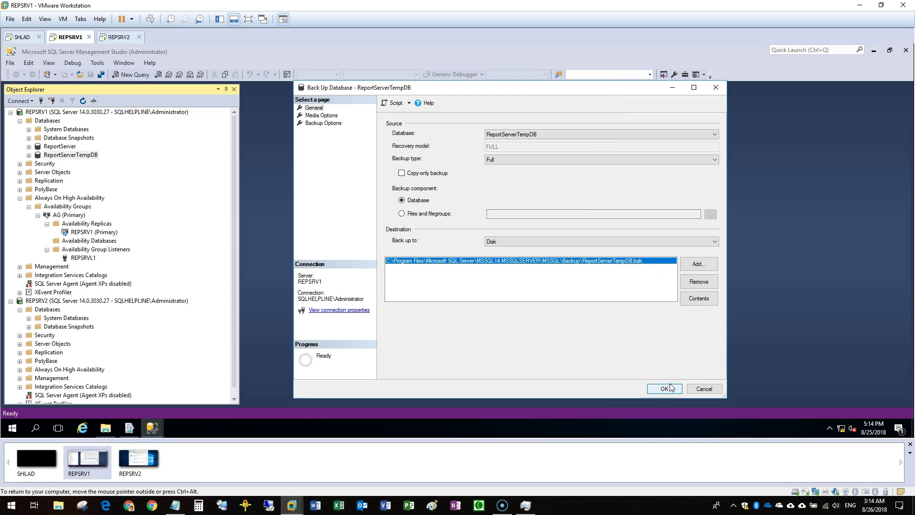
{"action": "left_click", "coordinate": [670, 387]}
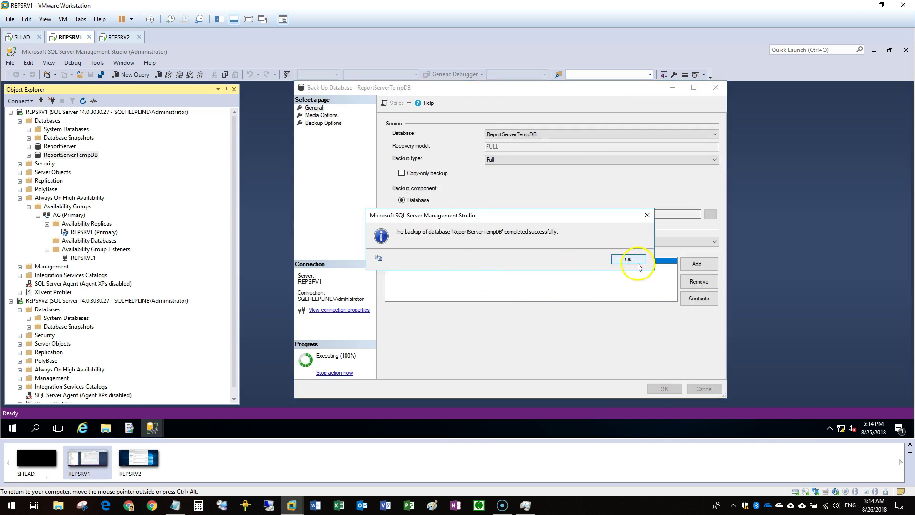
{"action": "left_click", "coordinate": [635, 261]}
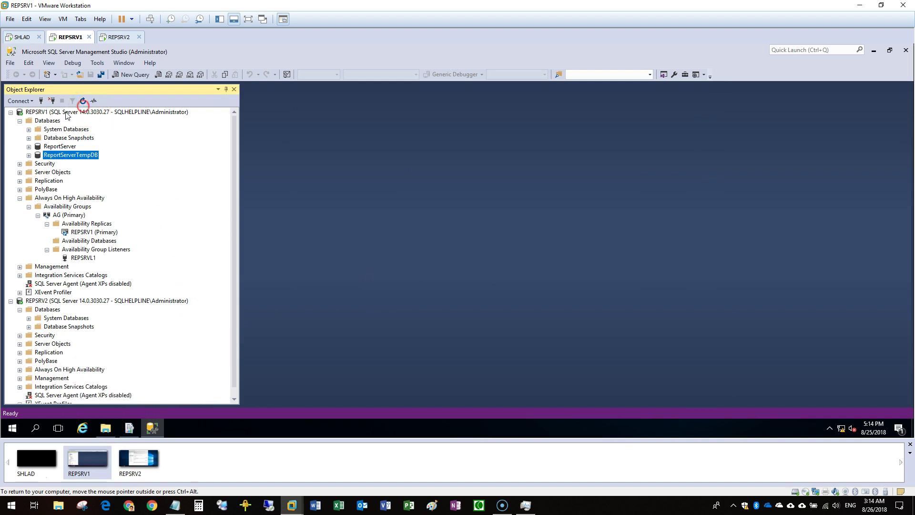
{"action": "right_click", "coordinate": [107, 113]}
{"action": "left_click", "coordinate": [106, 149]}
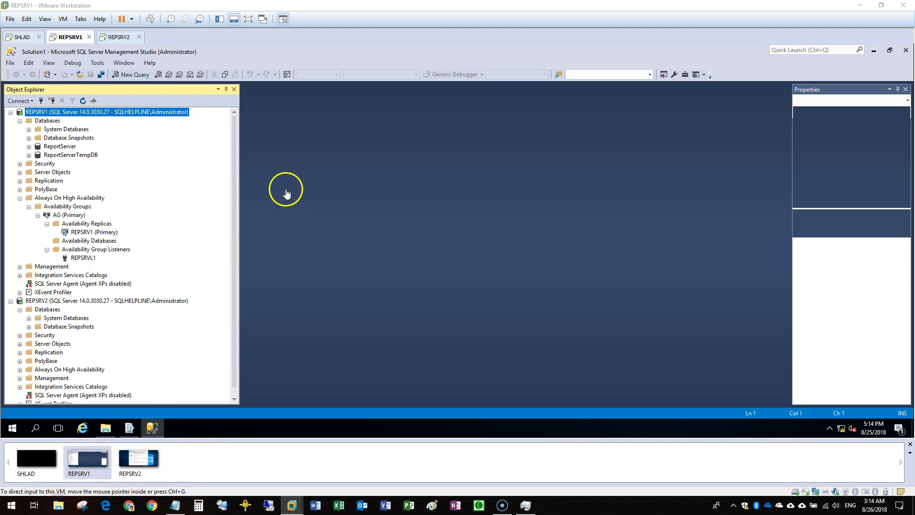
Browse to OneDrive Documents and open Distribution DB.sql in Notepad
{"action": "key", "text": "super+e"}
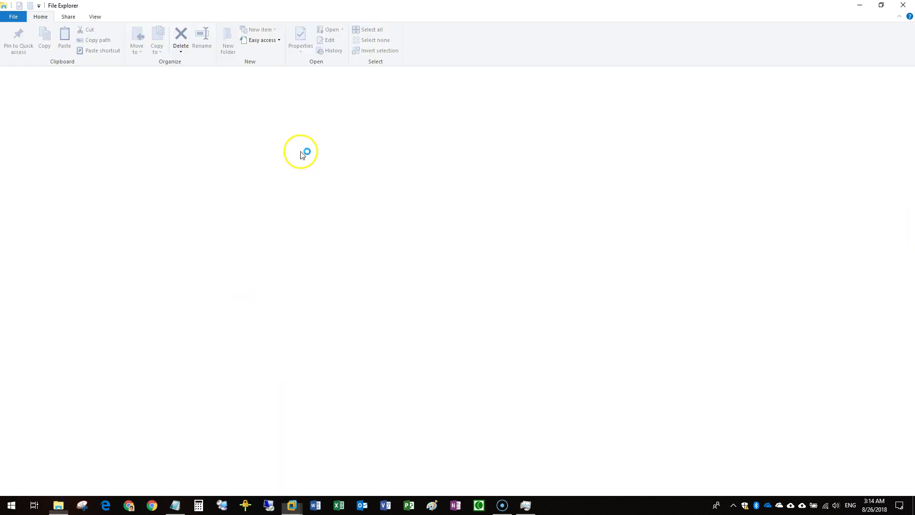
{"action": "left_click", "coordinate": [47, 119]}
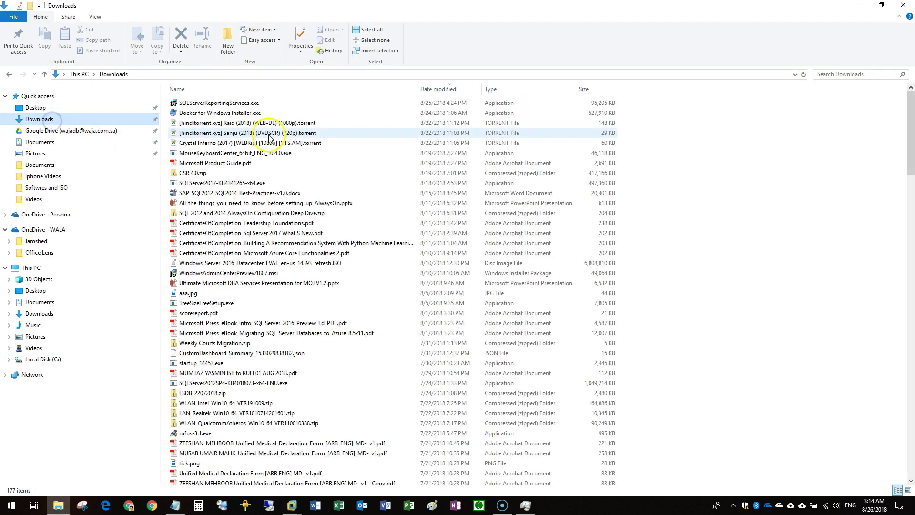
{"action": "left_click", "coordinate": [69, 214]}
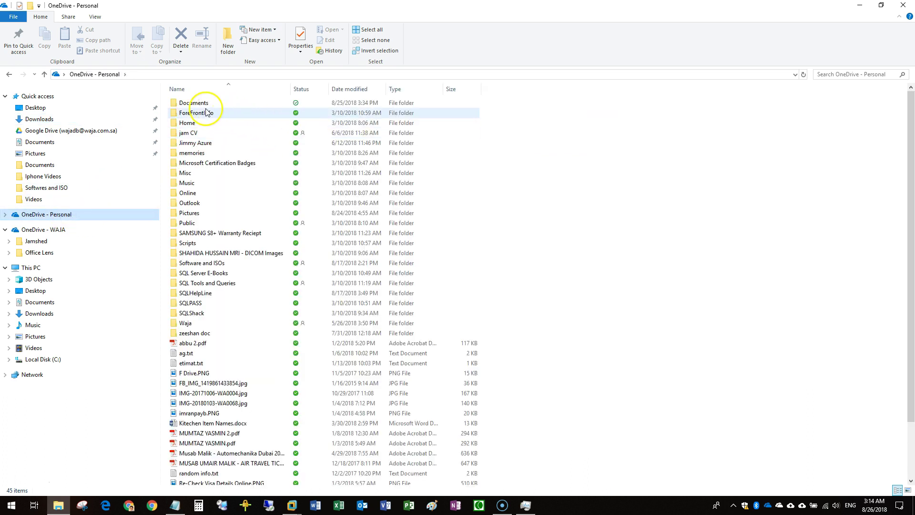
{"action": "double_click", "coordinate": [212, 102]}
{"action": "double_click", "coordinate": [222, 113]}
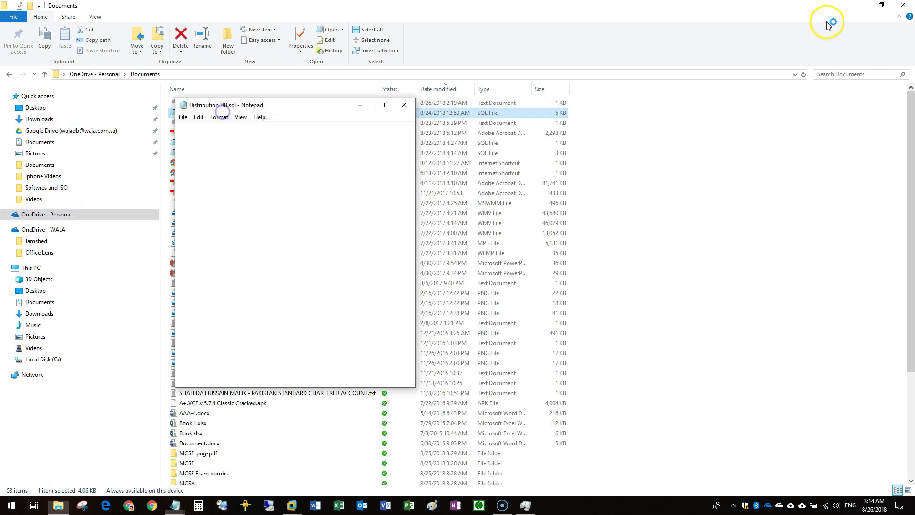
{"action": "left_click", "coordinate": [859, 5]}
{"action": "left_click_drag", "start_coordinate": [410, 141], "coordinate": [414, 191]}
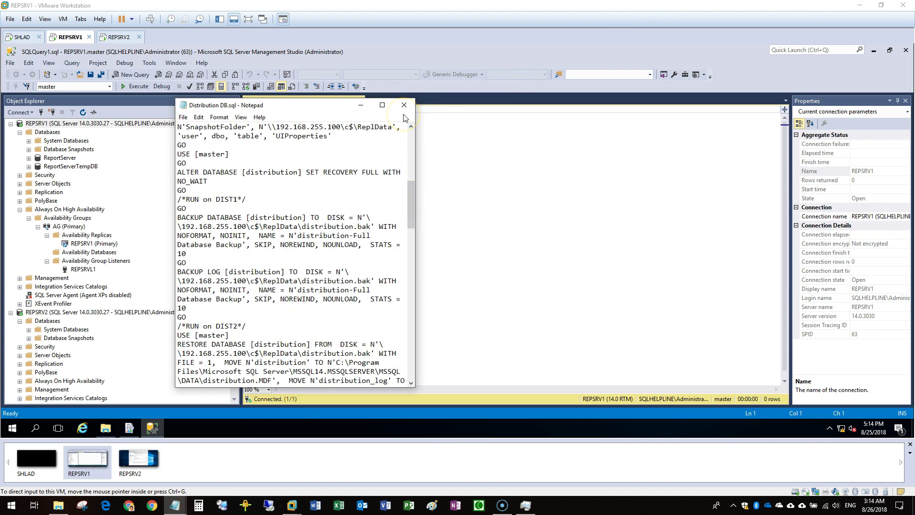
Copy the CREATE and ALTER ENDPOINT statements and run them on REPSRV1
{"action": "scroll", "coordinate": [359, 210], "scroll_direction": "down", "scroll_amount": 5}
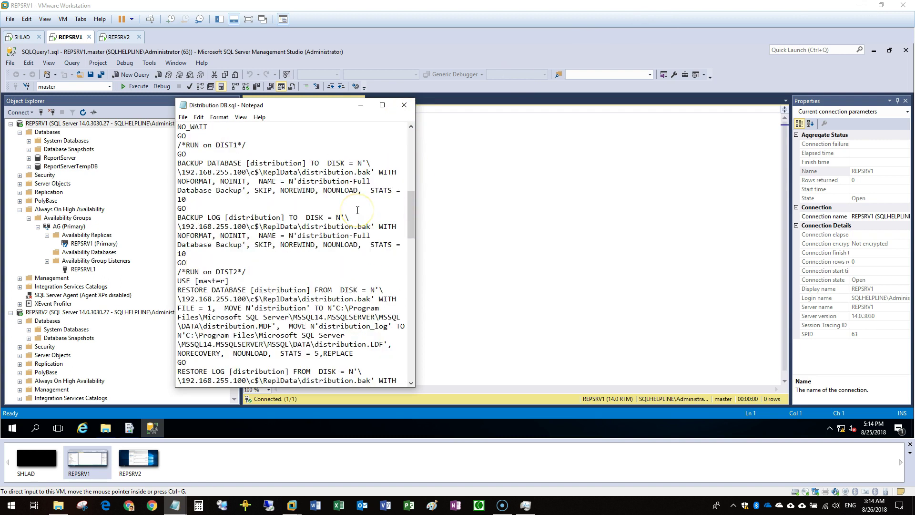
{"action": "scroll", "coordinate": [357, 209], "scroll_direction": "down", "scroll_amount": 6}
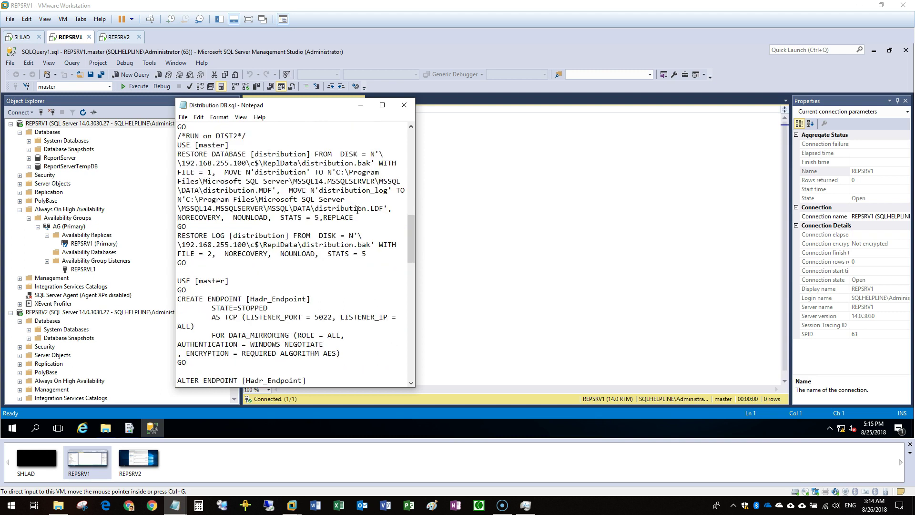
{"action": "left_click_drag", "start_coordinate": [193, 343], "coordinate": [192, 173]}
{"action": "right_click", "coordinate": [244, 193]}
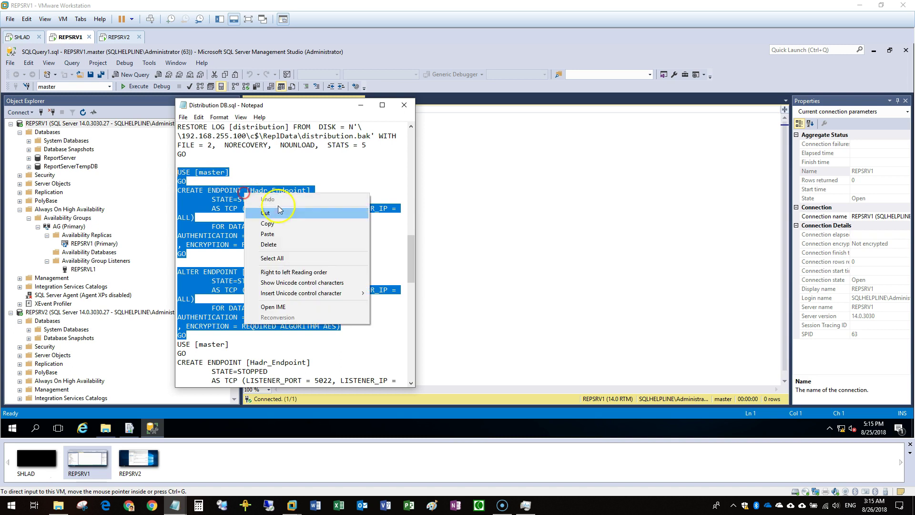
{"action": "left_click", "coordinate": [280, 224]}
{"action": "left_click", "coordinate": [409, 109]}
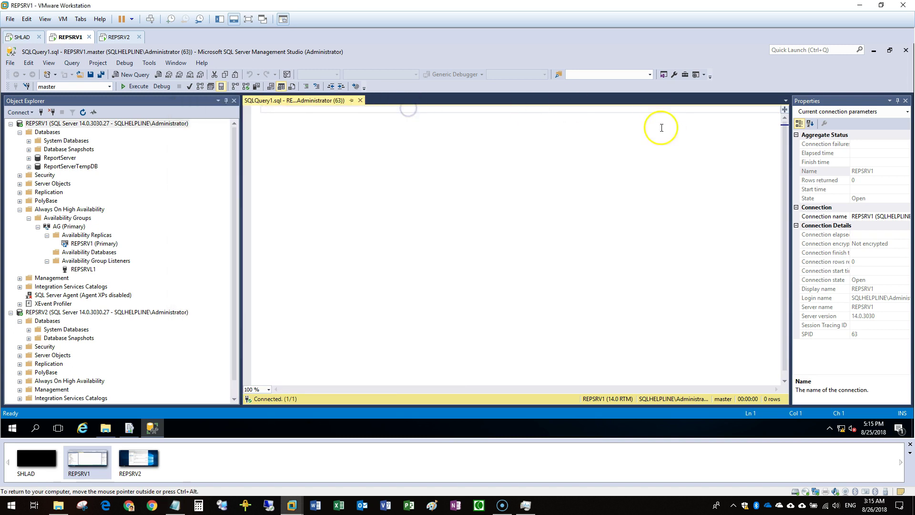
{"action": "right_click", "coordinate": [346, 132]}
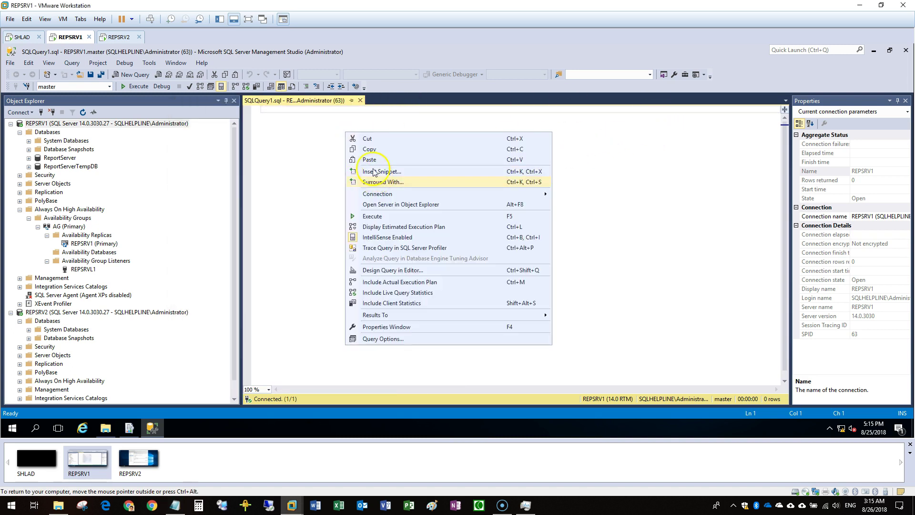
{"action": "left_click", "coordinate": [369, 160]}
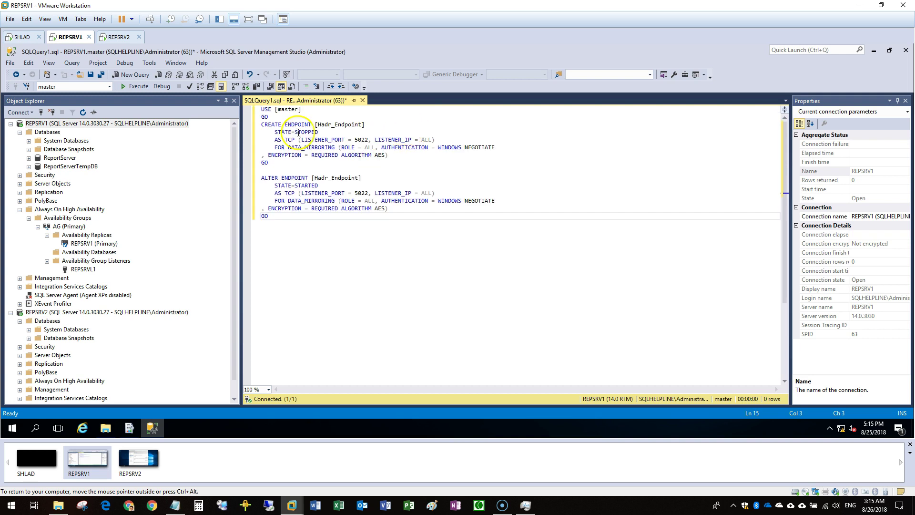
{"action": "left_click", "coordinate": [122, 87]}
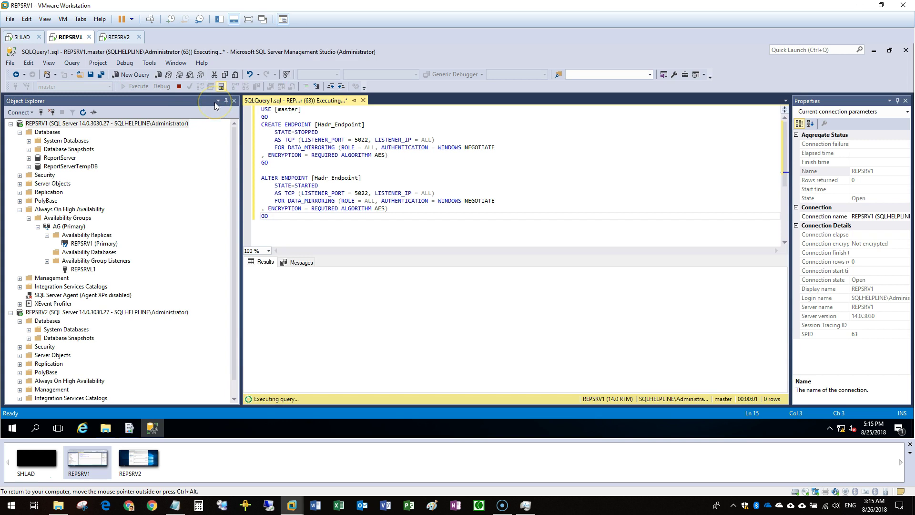
Run the same Hadr_Endpoint script in a new query on REPSRV2
{"action": "right_click", "coordinate": [66, 125]}
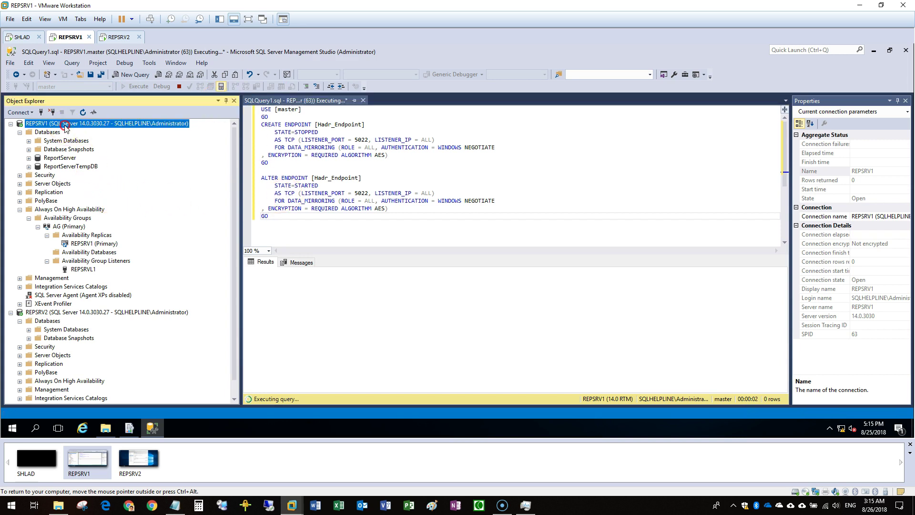
{"action": "right_click", "coordinate": [39, 312]}
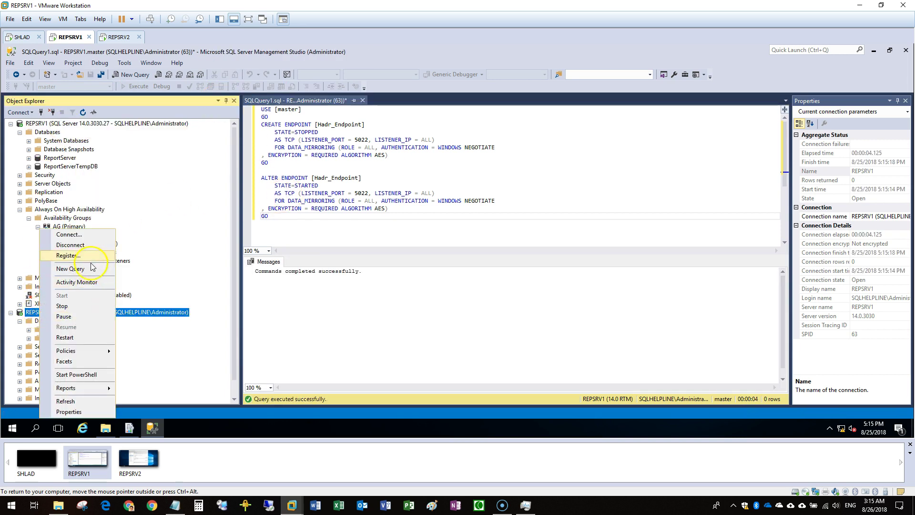
{"action": "left_click", "coordinate": [82, 268]}
{"action": "right_click", "coordinate": [334, 179]}
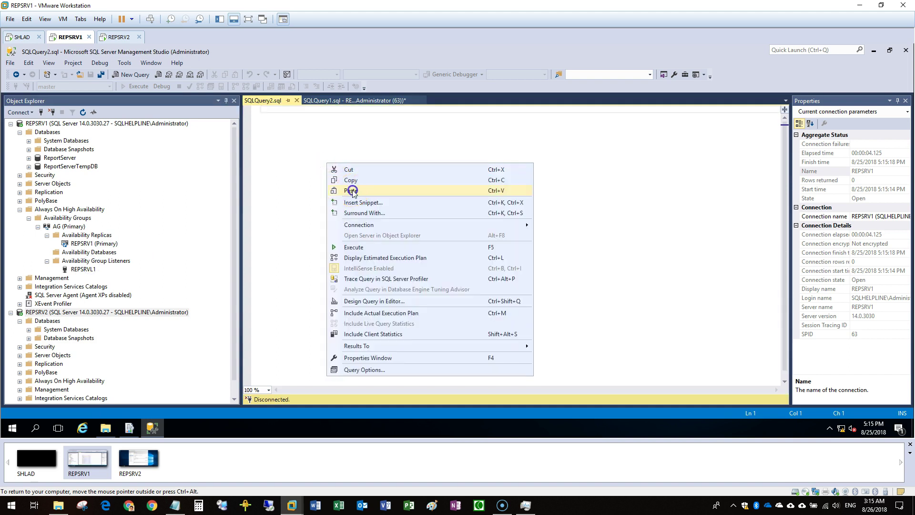
{"action": "left_click", "coordinate": [353, 188]}
{"action": "left_click", "coordinate": [136, 86]}
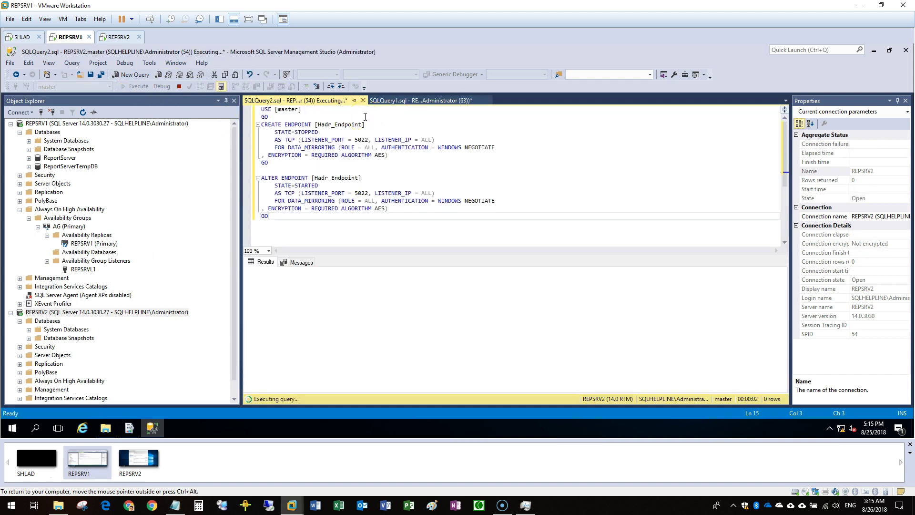
Close the REPSRV2 and REPSRV1 query tabs without saving
{"action": "left_click", "coordinate": [361, 101]}
{"action": "left_click", "coordinate": [435, 293]}
{"action": "left_click", "coordinate": [362, 101]}
{"action": "left_click", "coordinate": [435, 291]}
Copy both backup files from C:\Program Files\Microsoft SQL Server\MSSQL14.MSSQLSERVER\MSSQL\Backup
{"action": "double_click", "coordinate": [52, 112]}
{"action": "left_click", "coordinate": [107, 428]}
{"action": "left_click", "coordinate": [349, 127]}
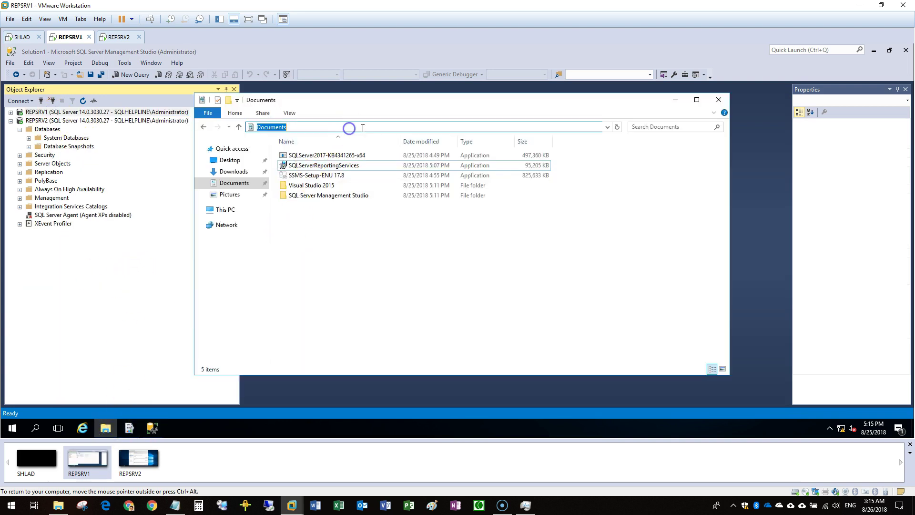
{"action": "left_click", "coordinate": [218, 209]}
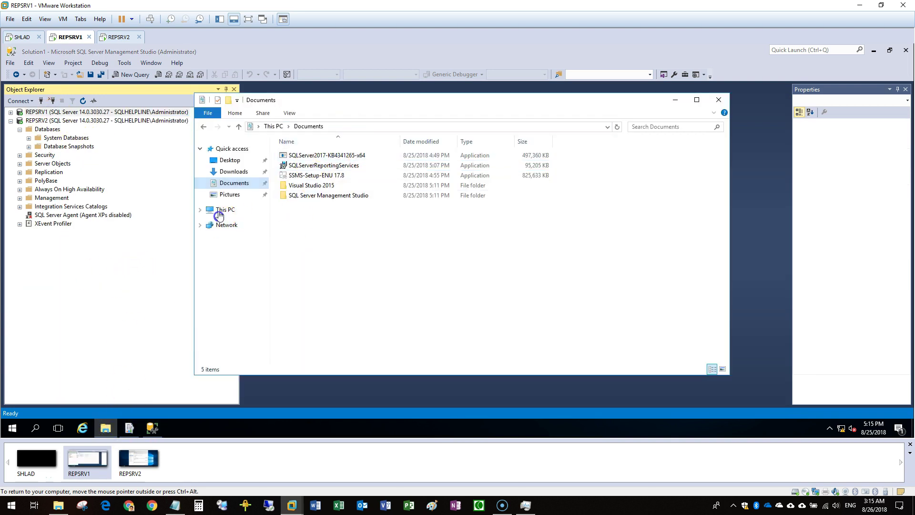
{"action": "left_click", "coordinate": [318, 192]}
{"action": "double_click", "coordinate": [307, 238]}
{"action": "double_click", "coordinate": [314, 180]}
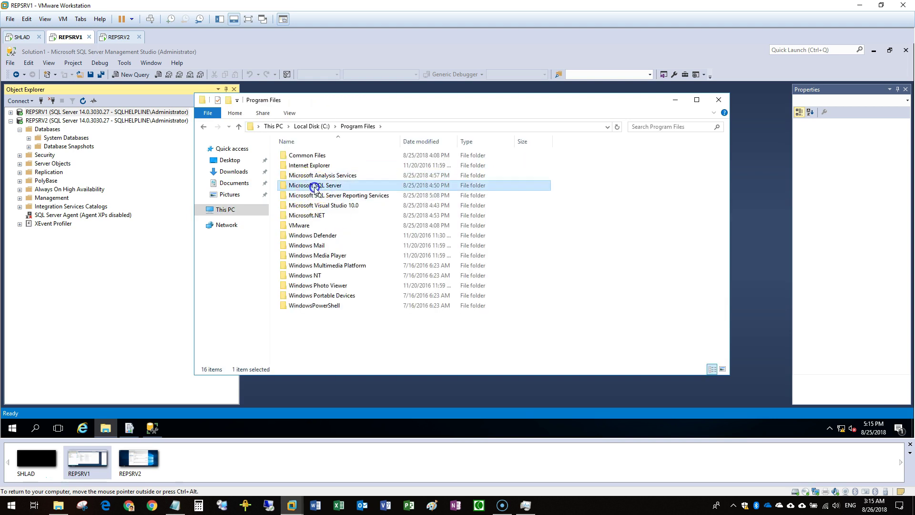
{"action": "double_click", "coordinate": [305, 186]}
{"action": "left_click", "coordinate": [299, 207]}
{"action": "double_click", "coordinate": [299, 206]}
{"action": "double_click", "coordinate": [296, 155]}
{"action": "double_click", "coordinate": [296, 155]}
{"action": "key", "text": "ctrl+a"}
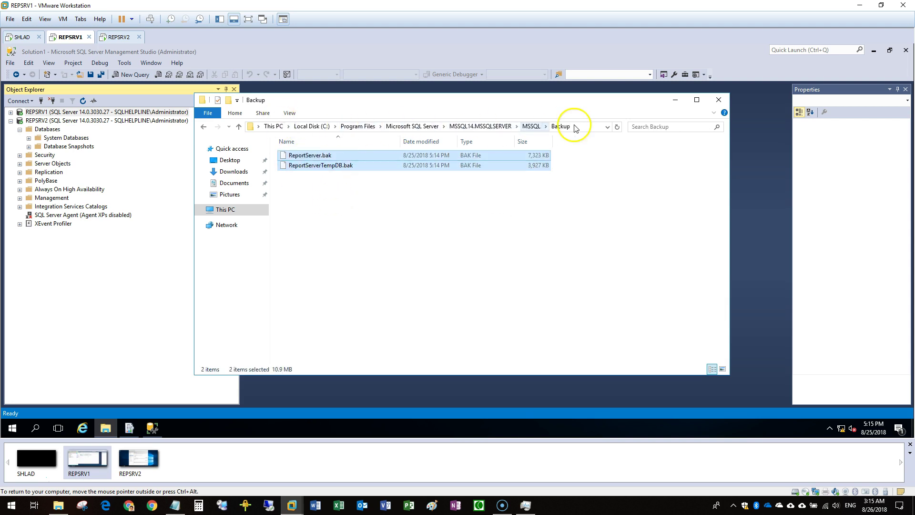
Paste the backups into the matching Backup folder under \\repsrv2\c$
{"action": "left_click", "coordinate": [586, 126]}
{"action": "type", "text": "\\\\repsrv2\\c$"}
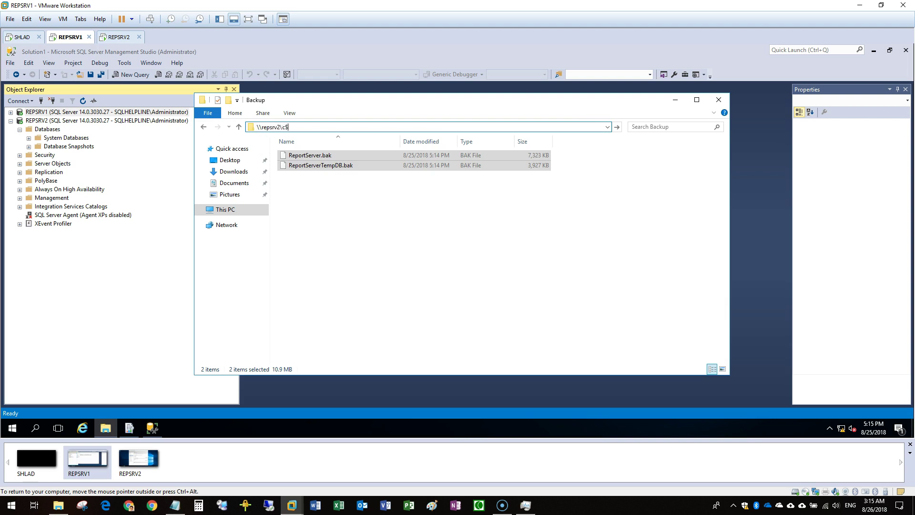
{"action": "key", "text": "Return"}
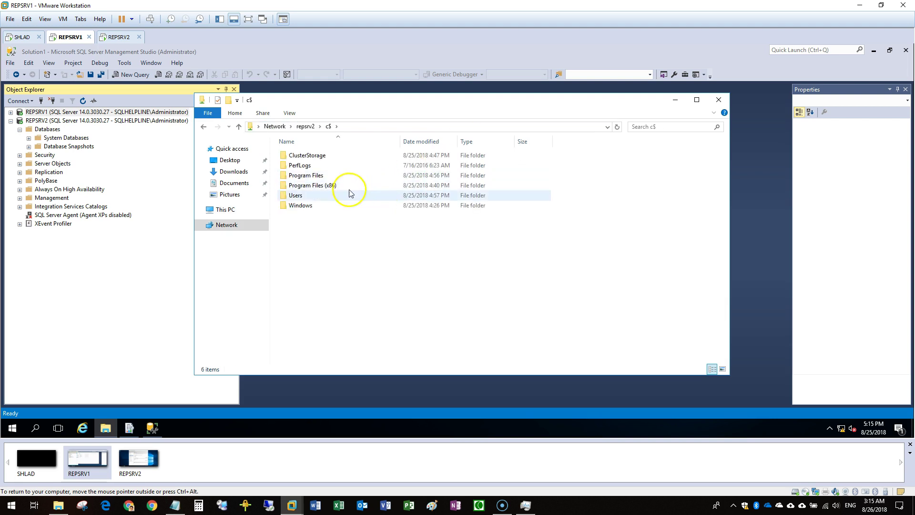
{"action": "double_click", "coordinate": [329, 176]}
{"action": "double_click", "coordinate": [310, 175]}
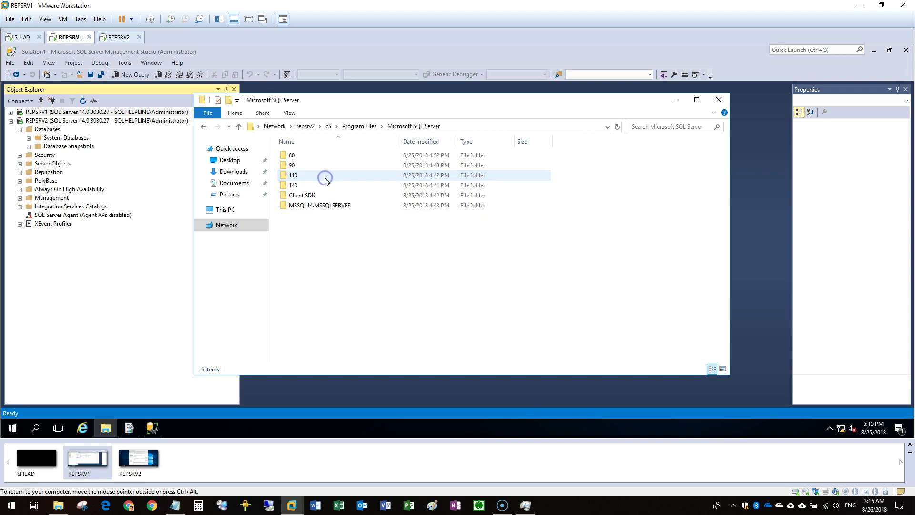
{"action": "double_click", "coordinate": [329, 206]}
{"action": "double_click", "coordinate": [298, 158]}
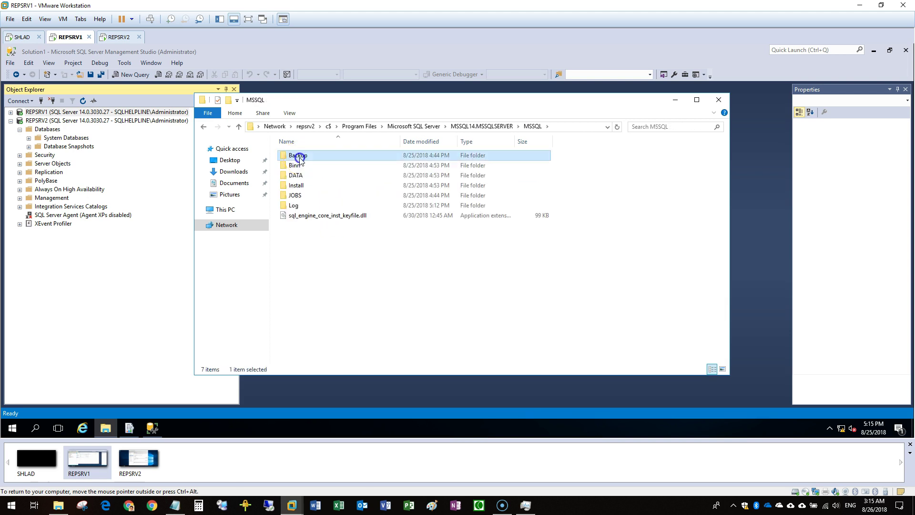
{"action": "double_click", "coordinate": [298, 154]}
{"action": "key", "text": "ctrl+a"}
Restore ReportServer on REPSRV2 from ReportServer.bak WITH NORECOVERY
{"action": "left_click", "coordinate": [719, 100]}
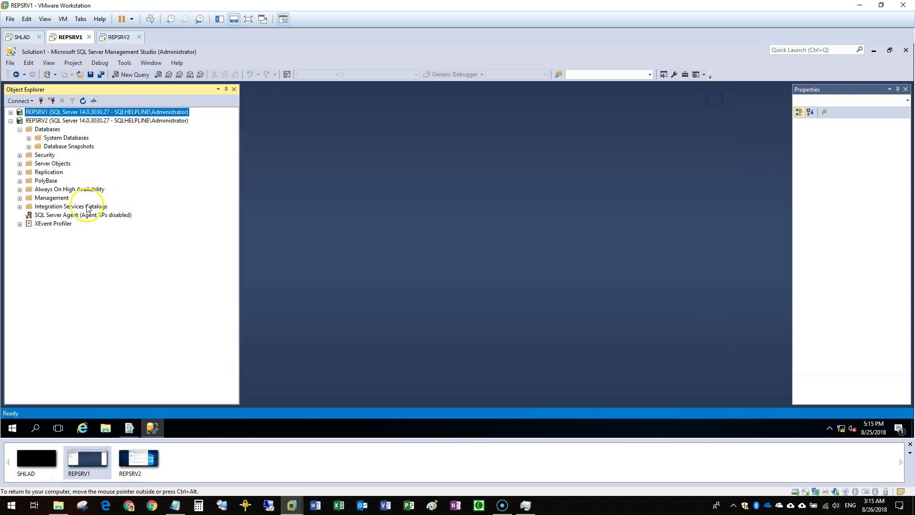
{"action": "right_click", "coordinate": [47, 130]}
{"action": "left_click", "coordinate": [77, 159]}
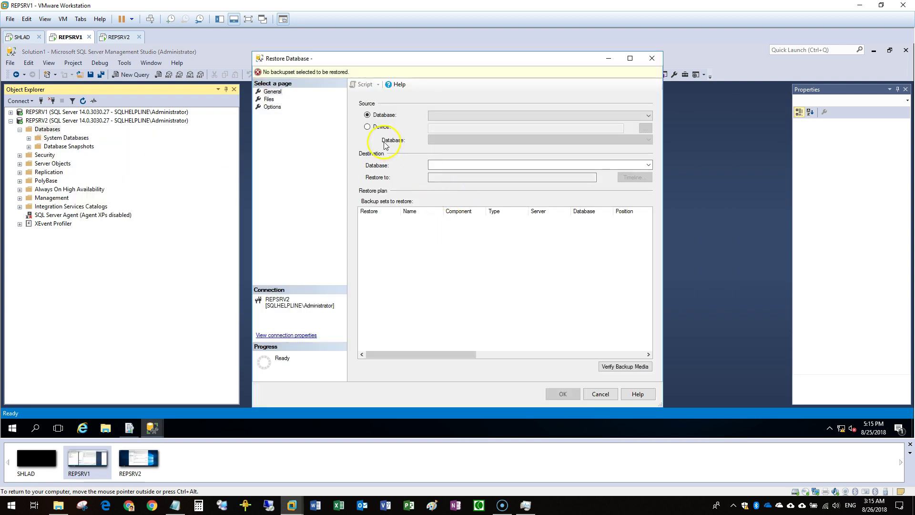
{"action": "left_click", "coordinate": [368, 126]}
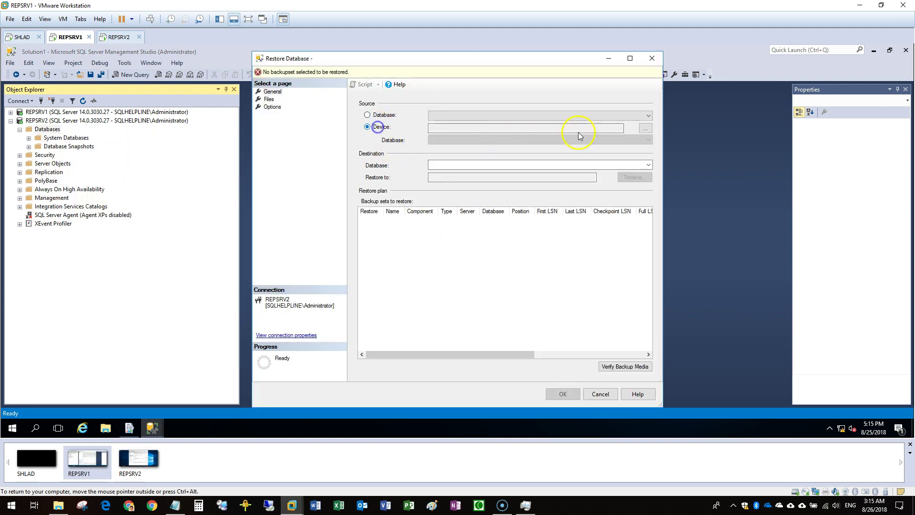
{"action": "left_click", "coordinate": [645, 128]}
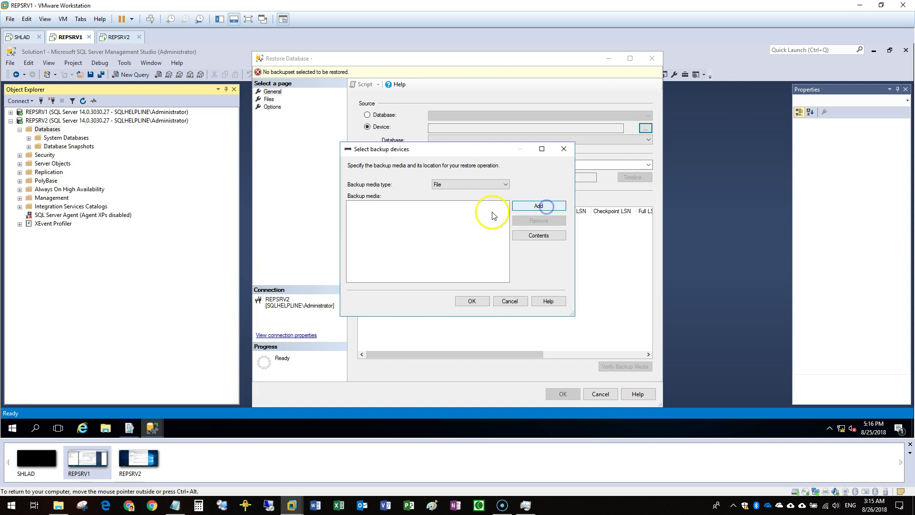
{"action": "double_click", "coordinate": [450, 156]}
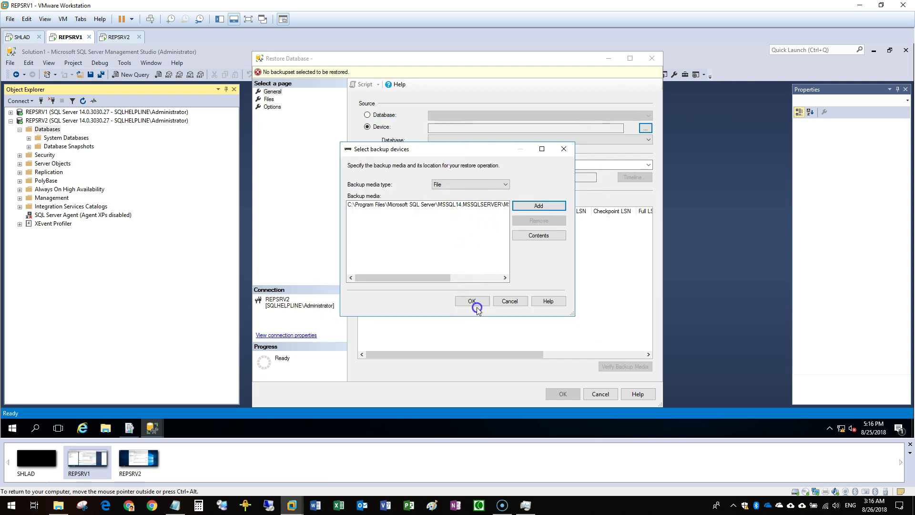
{"action": "left_click", "coordinate": [476, 306]}
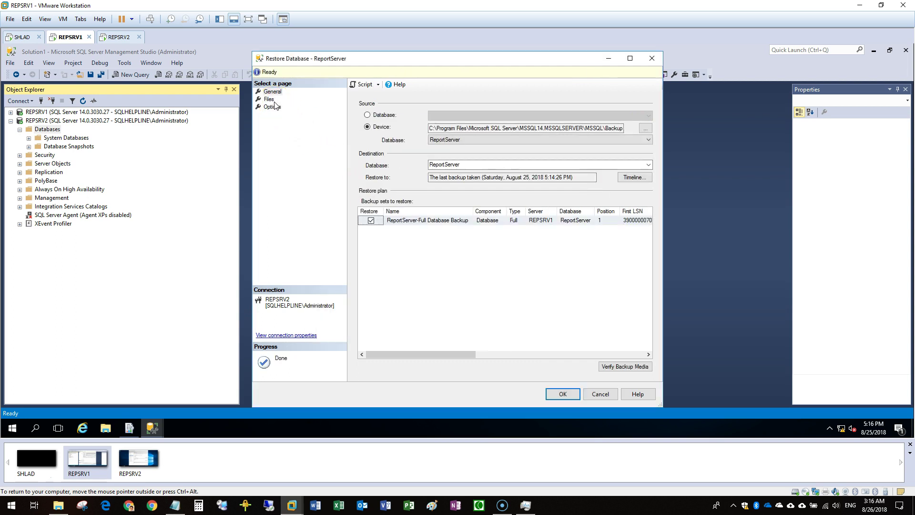
{"action": "left_click", "coordinate": [270, 99]}
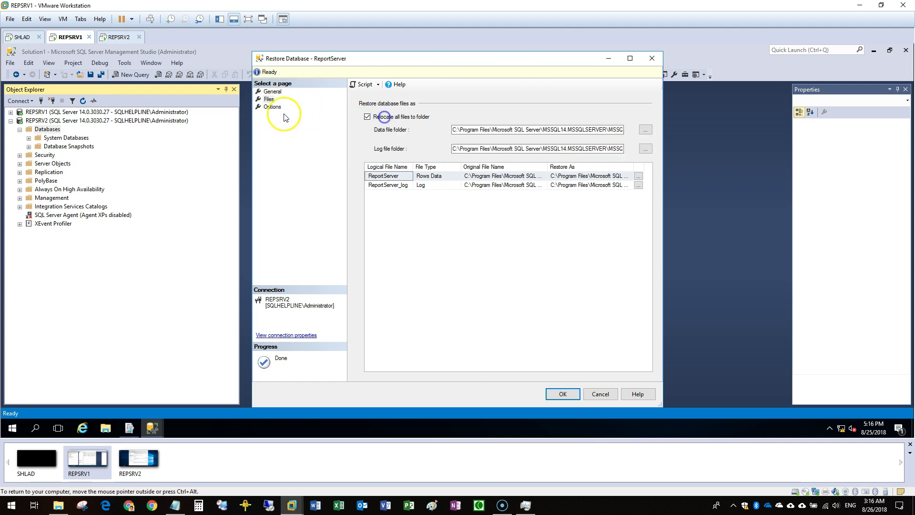
{"action": "left_click", "coordinate": [272, 107]}
{"action": "left_click", "coordinate": [484, 150]}
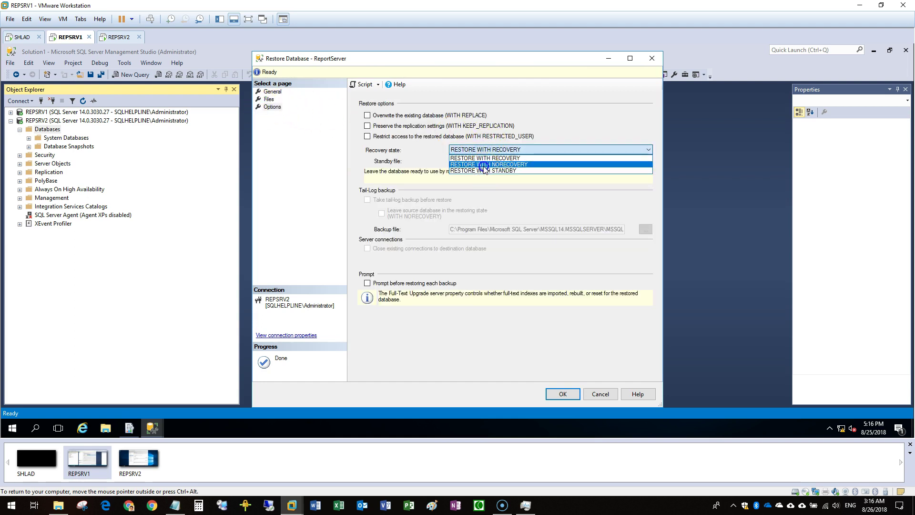
{"action": "left_click", "coordinate": [482, 168]}
{"action": "left_click", "coordinate": [563, 394]}
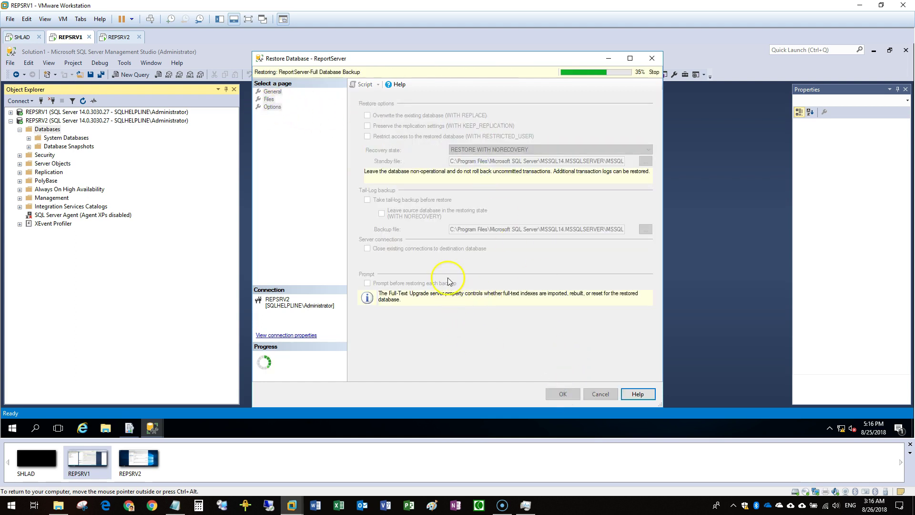
{"action": "left_click", "coordinate": [466, 269]}
Start a second REPSRV2 restore using the ReportServerTempDB backup file
{"action": "right_click", "coordinate": [47, 129]}
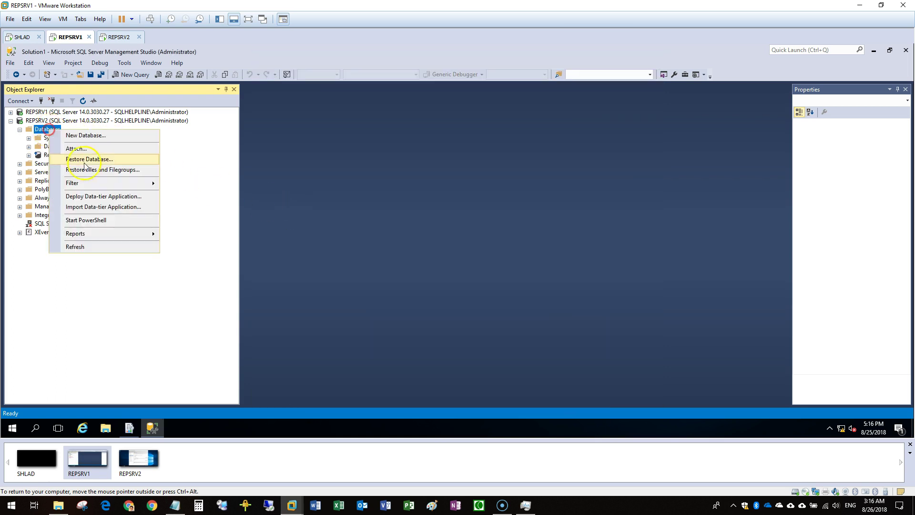
{"action": "left_click", "coordinate": [83, 153]}
{"action": "key", "text": "Escape"}
{"action": "right_click", "coordinate": [48, 129]}
{"action": "left_click", "coordinate": [98, 161]}
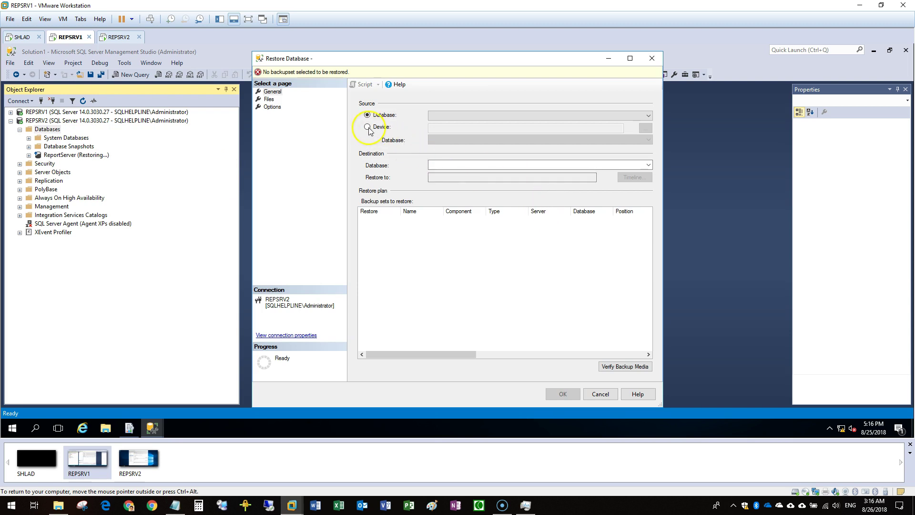
{"action": "left_click", "coordinate": [367, 126]}
{"action": "left_click", "coordinate": [645, 129]}
{"action": "left_click", "coordinate": [539, 208]}
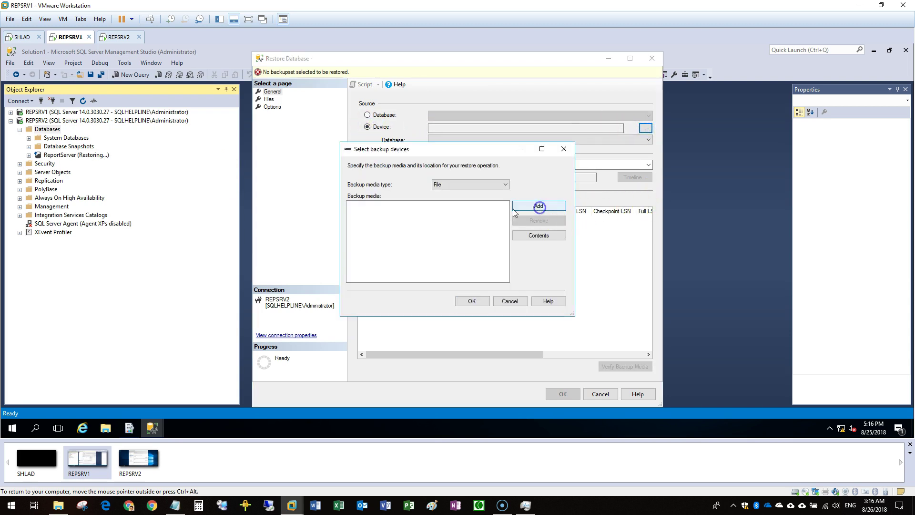
{"action": "double_click", "coordinate": [453, 164]}
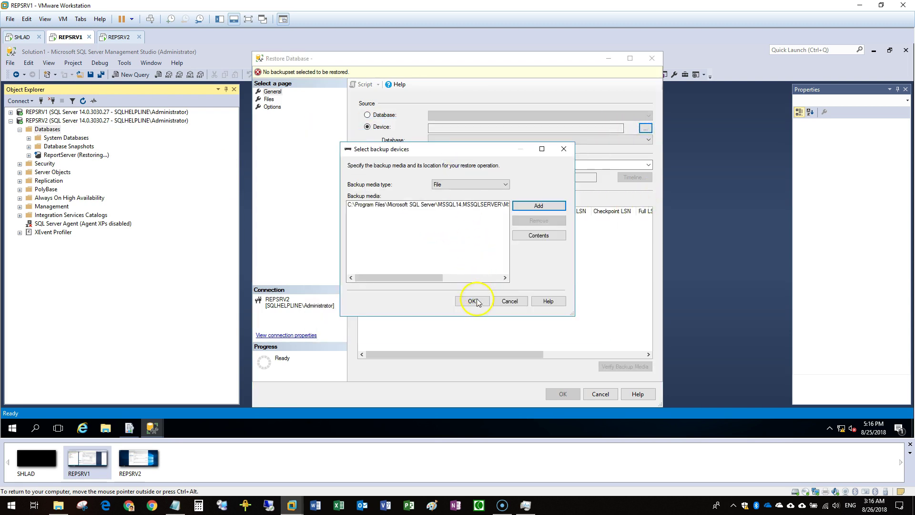
{"action": "left_click", "coordinate": [473, 300]}
Restore ReportServerTempDB WITH NORECOVERY, leaving it in the Restoring state
{"action": "left_click", "coordinate": [269, 100]}
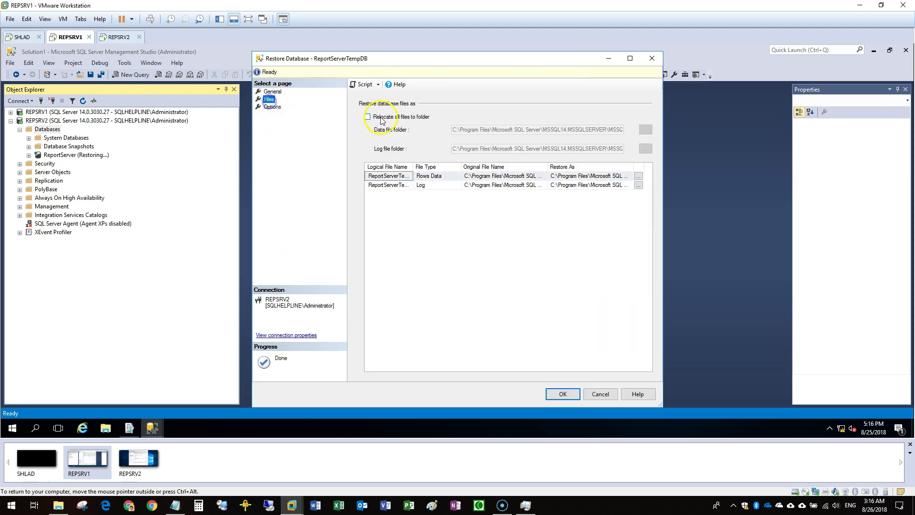
{"action": "left_click", "coordinate": [272, 106]}
{"action": "left_click", "coordinate": [470, 151]}
{"action": "left_click", "coordinate": [480, 164]}
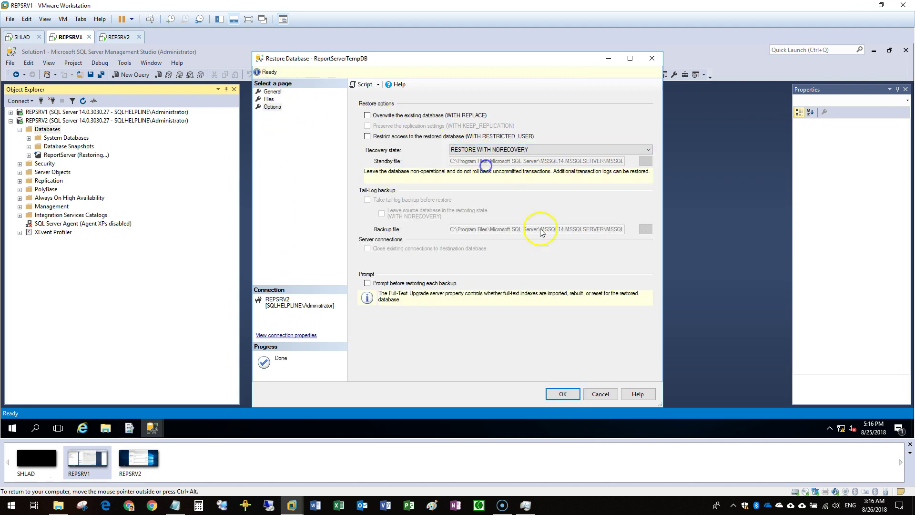
{"action": "left_click", "coordinate": [563, 395]}
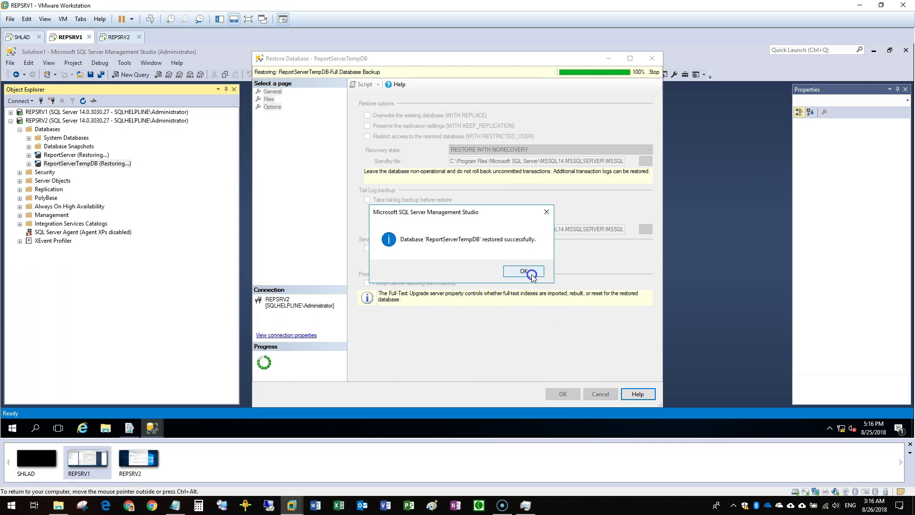
{"action": "left_click", "coordinate": [527, 283]}
Collapse REPSRV2 and expand REPSRV1 down to availability group AG
{"action": "left_click", "coordinate": [74, 122]}
{"action": "double_click", "coordinate": [74, 121]}
{"action": "double_click", "coordinate": [62, 112]}
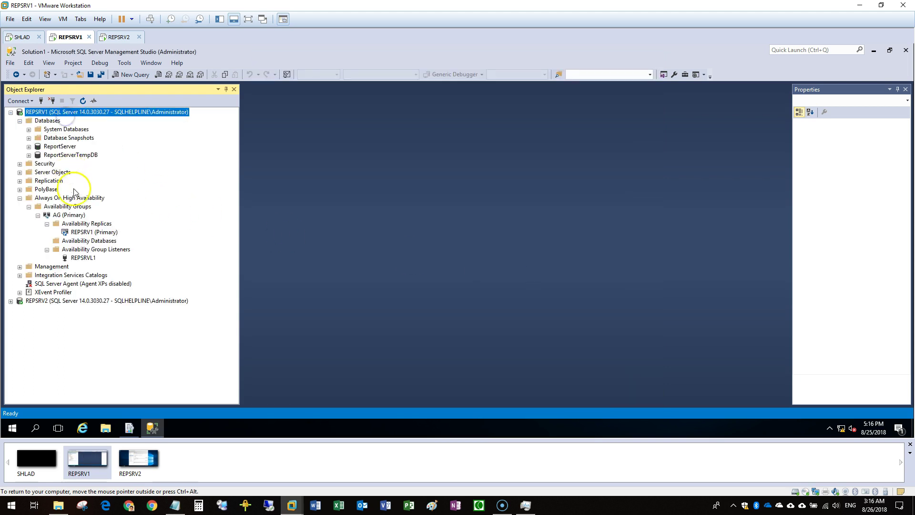
Start adding a replica to AG, connect to REPSRV2, and set it to synchronous commit
{"action": "right_click", "coordinate": [96, 224]}
{"action": "left_click", "coordinate": [120, 228]}
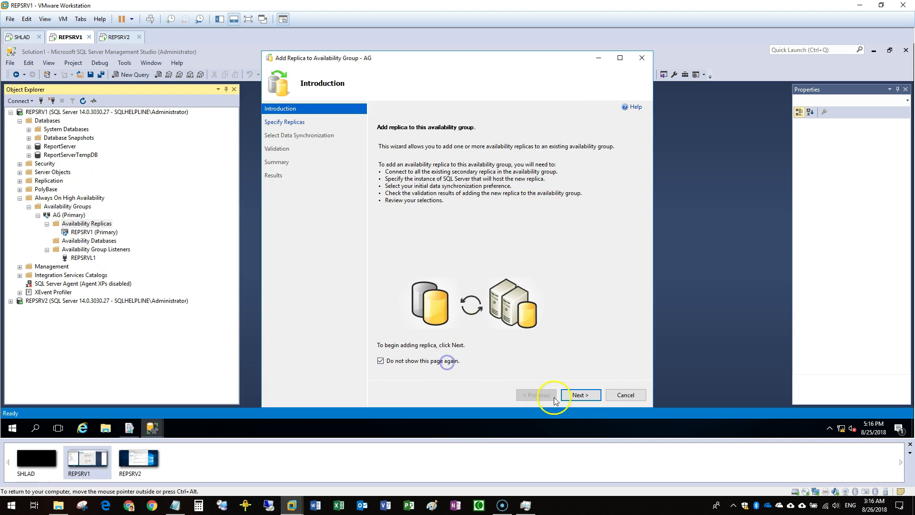
{"action": "left_click", "coordinate": [573, 395]}
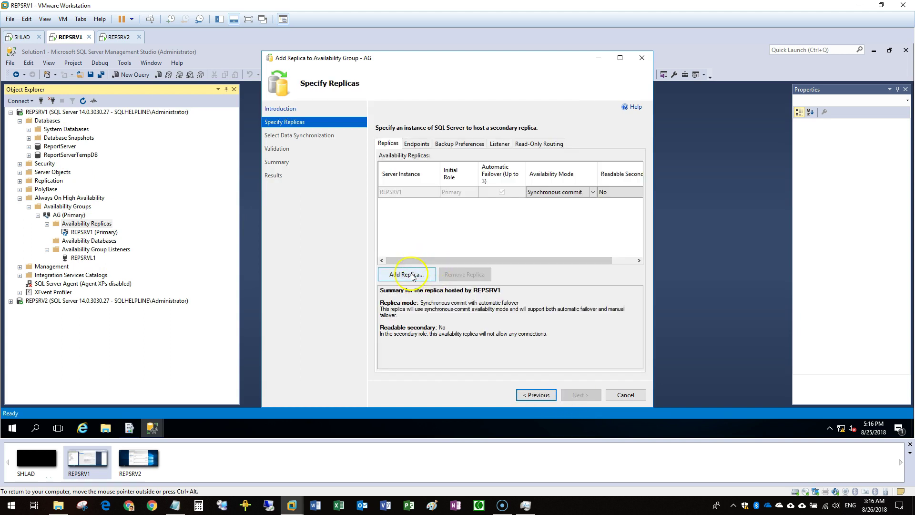
{"action": "left_click", "coordinate": [406, 275]}
{"action": "left_click", "coordinate": [428, 247]}
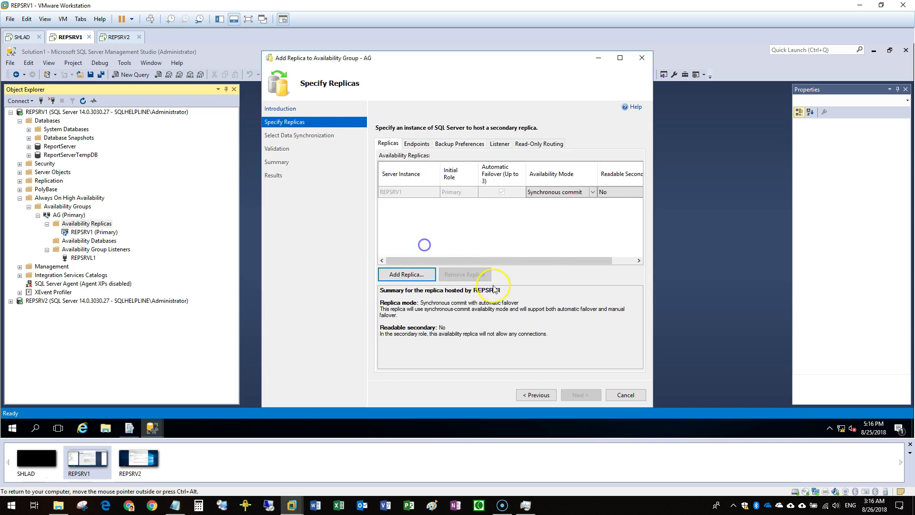
{"action": "left_click", "coordinate": [542, 203]}
{"action": "left_click", "coordinate": [541, 203]}
{"action": "left_click", "coordinate": [547, 220]}
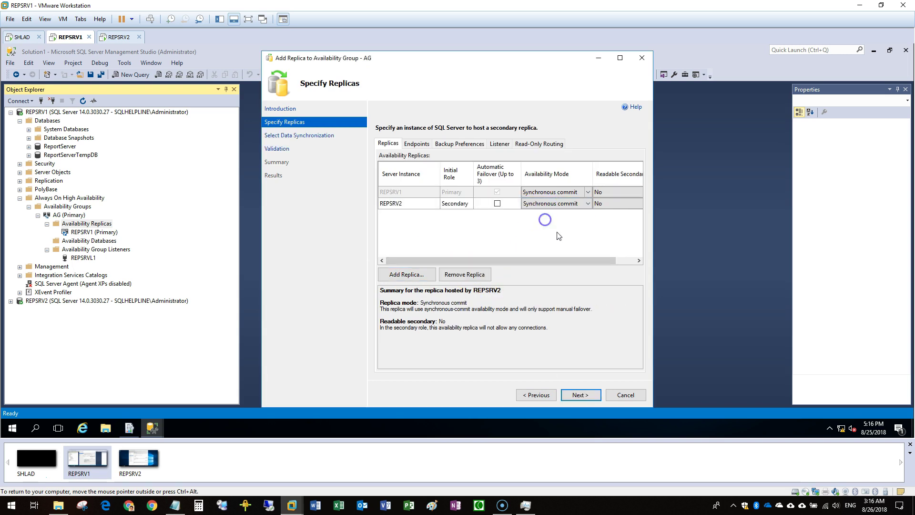
Review the endpoint URLs, choose Join only synchronization, validate, and create the REPSRV2 replica
{"action": "left_click", "coordinate": [639, 261]}
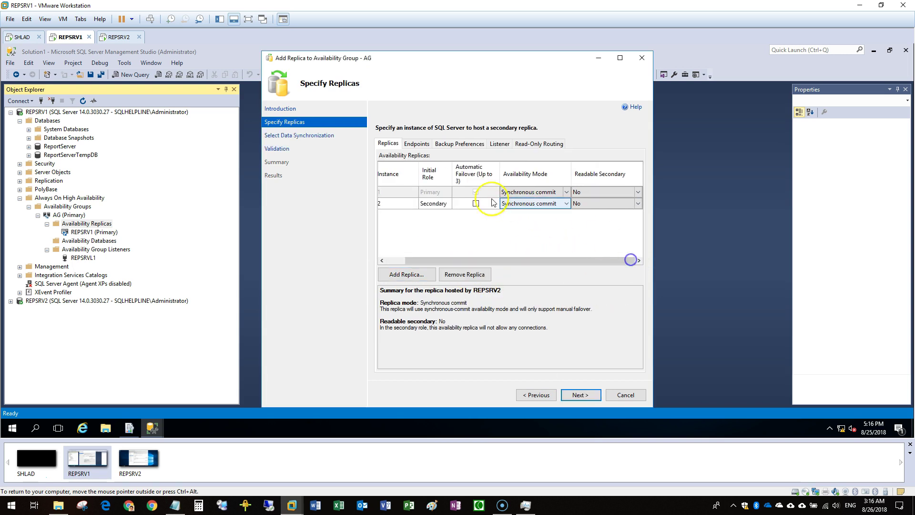
{"action": "left_click", "coordinate": [423, 144]}
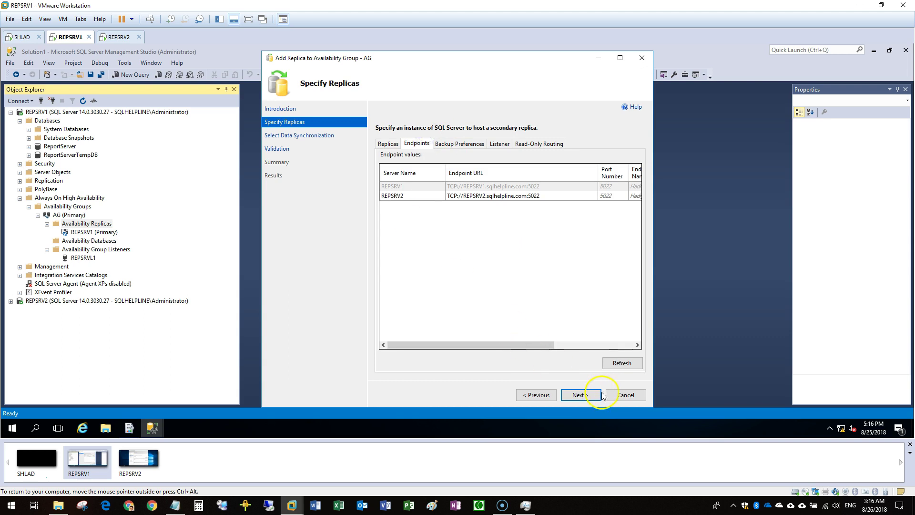
{"action": "left_click", "coordinate": [593, 395]}
{"action": "left_click", "coordinate": [399, 281]}
{"action": "left_click", "coordinate": [581, 395]}
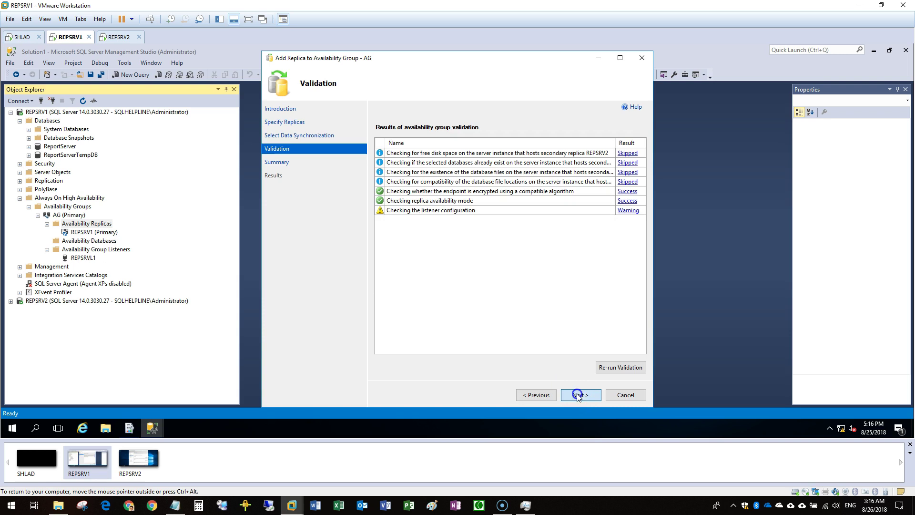
{"action": "left_click", "coordinate": [577, 395]}
{"action": "left_click", "coordinate": [579, 395]}
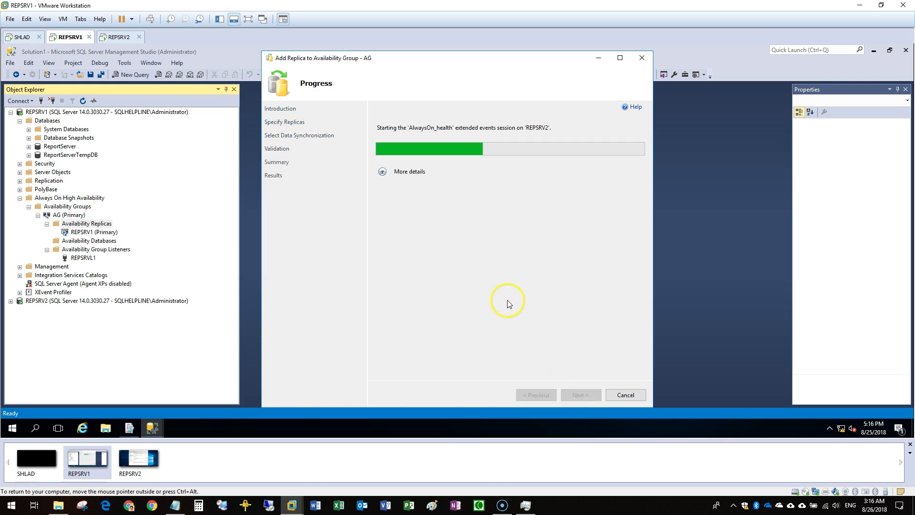
{"action": "left_click", "coordinate": [382, 171]}
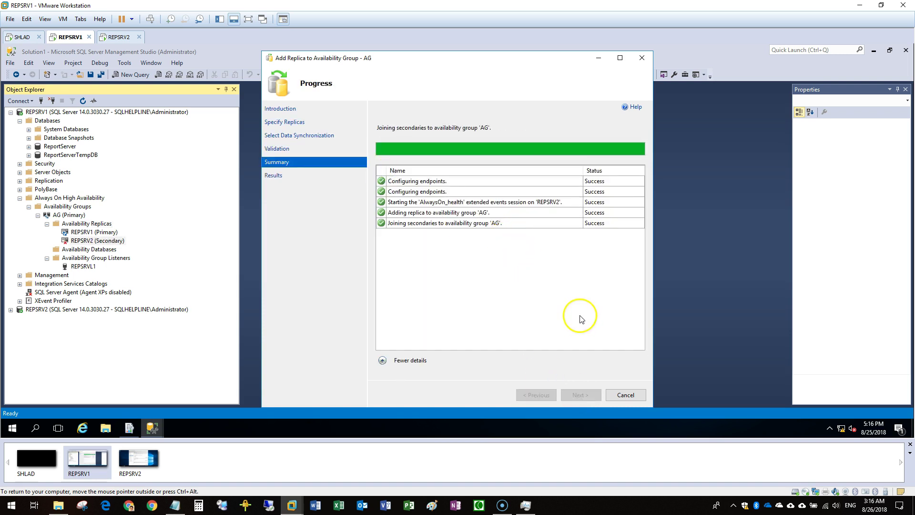
{"action": "left_click", "coordinate": [626, 396]}
In the Add Database wizard, select ReportServer and ReportServerTempDB for AG
{"action": "left_click", "coordinate": [116, 250]}
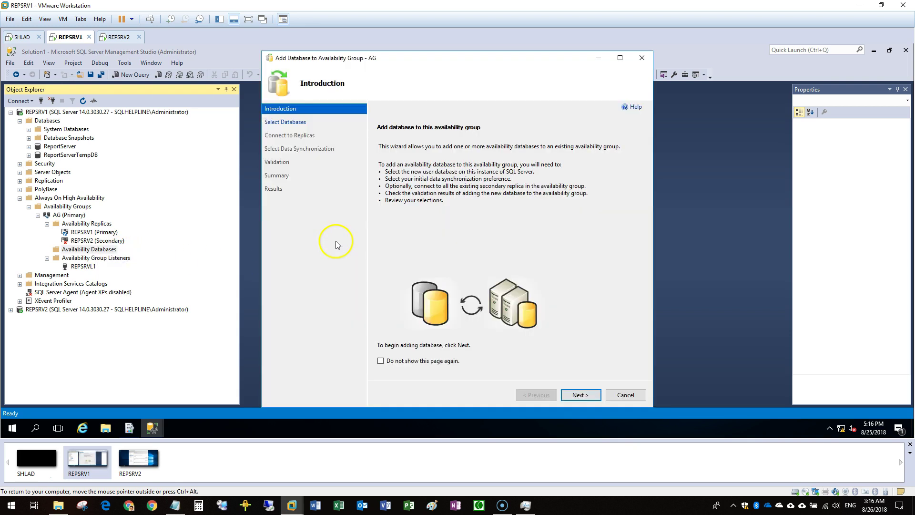
{"action": "left_click", "coordinate": [576, 395]}
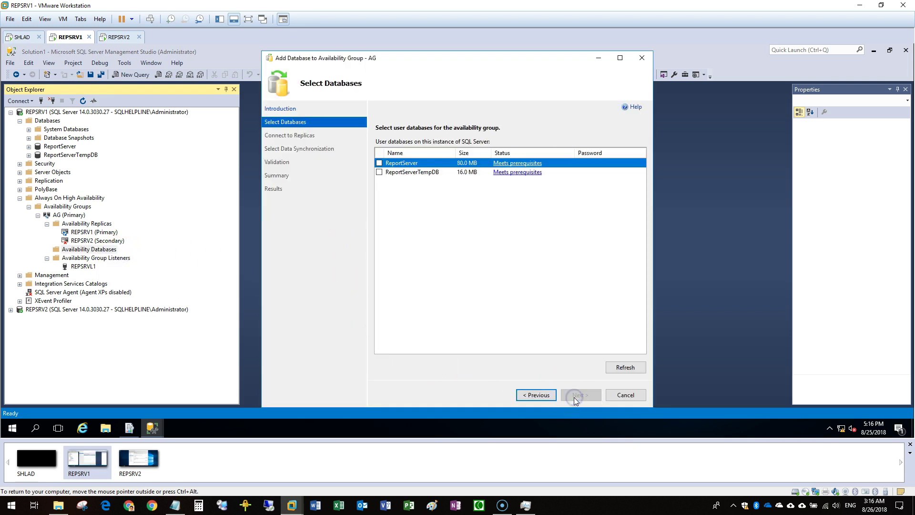
{"action": "left_click", "coordinate": [380, 163]}
{"action": "left_click", "coordinate": [379, 172]}
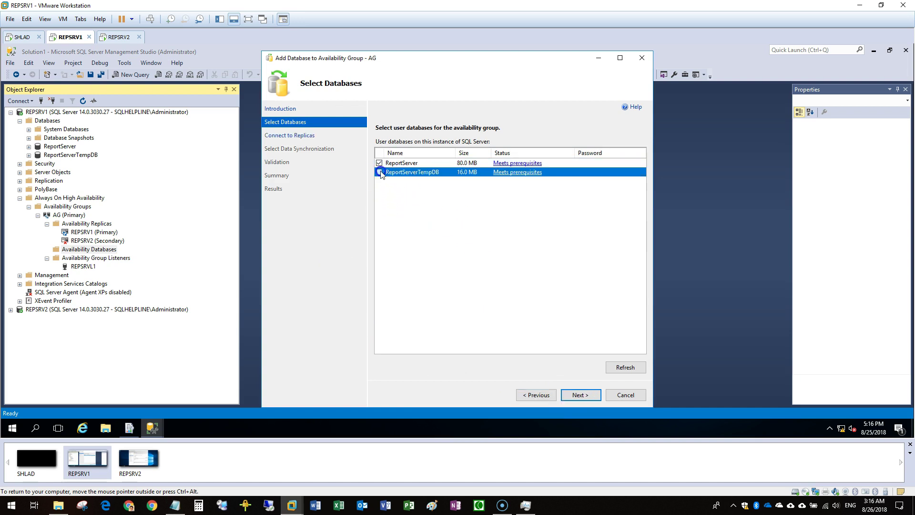
{"action": "left_click", "coordinate": [580, 396]}
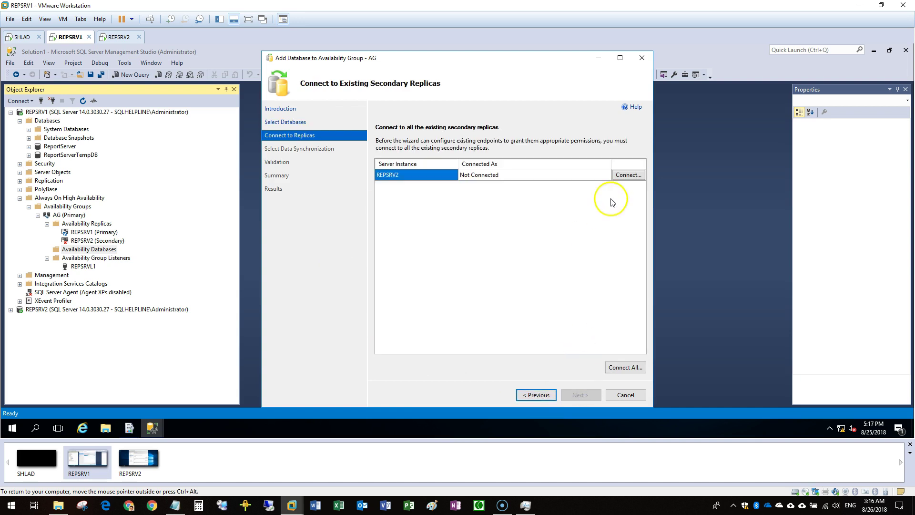
Connect to the REPSRV2 secondary, choose Join only, validate, and add both databases
{"action": "left_click", "coordinate": [628, 175]}
{"action": "left_click", "coordinate": [432, 252]}
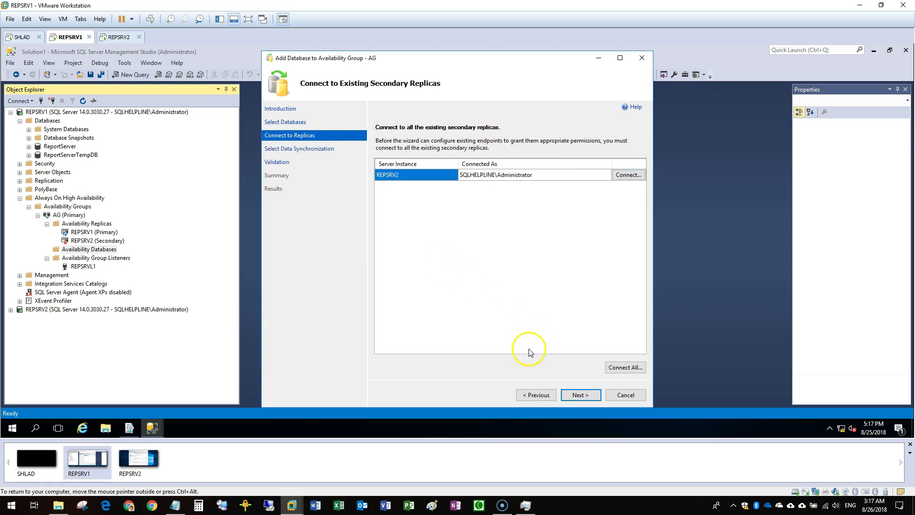
{"action": "left_click", "coordinate": [582, 395]}
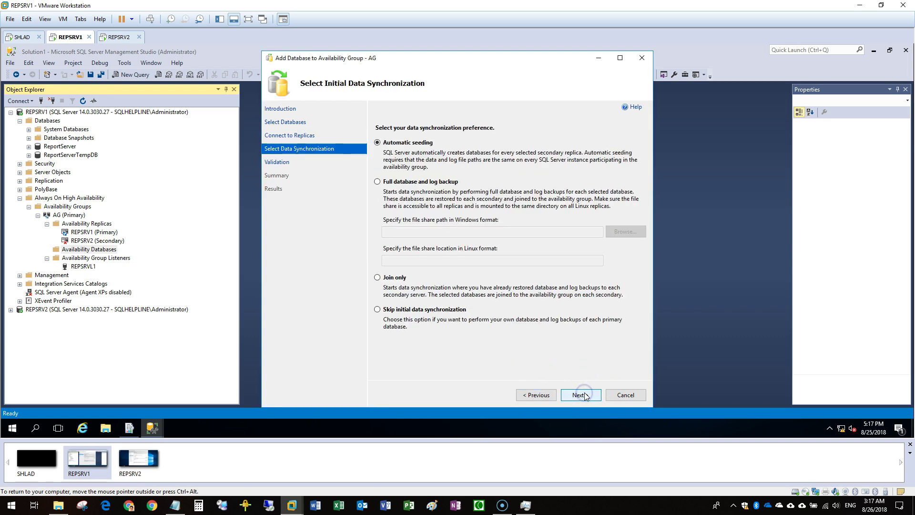
{"action": "left_click", "coordinate": [387, 277]}
{"action": "left_click", "coordinate": [589, 398]}
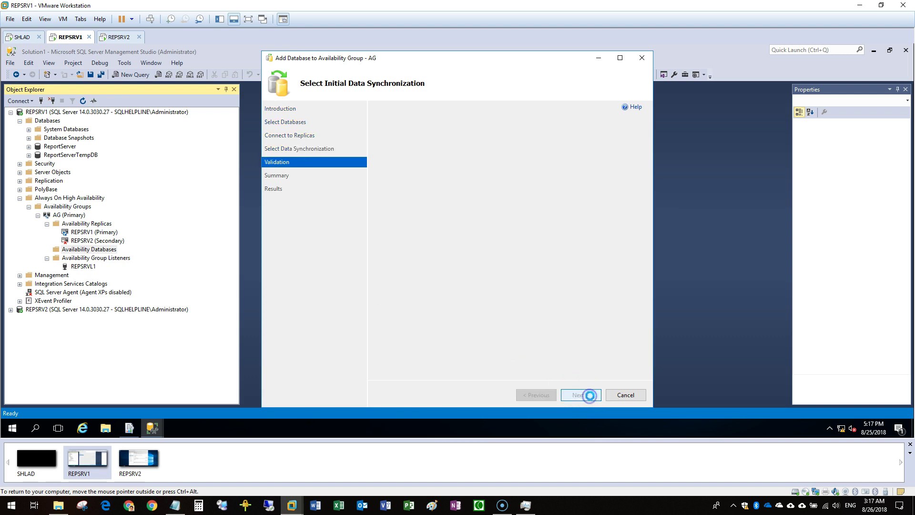
{"action": "left_click", "coordinate": [589, 398]}
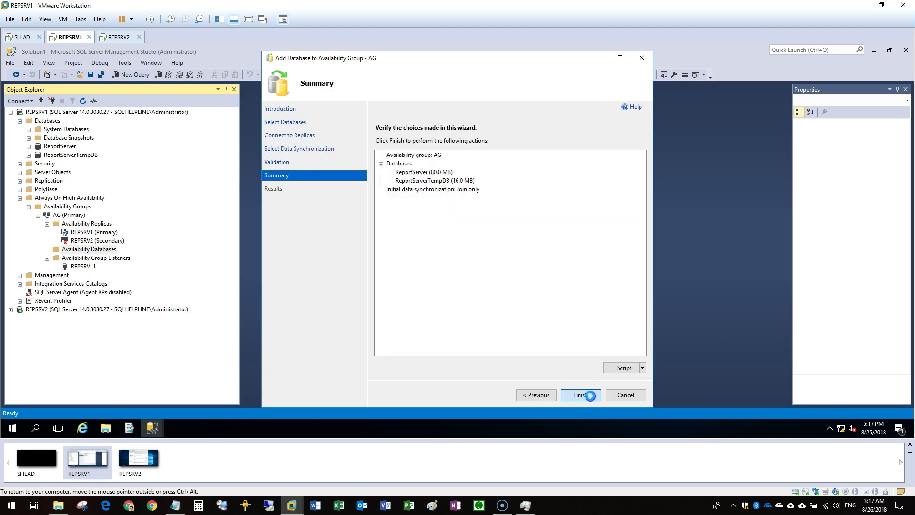
{"action": "left_click", "coordinate": [590, 396]}
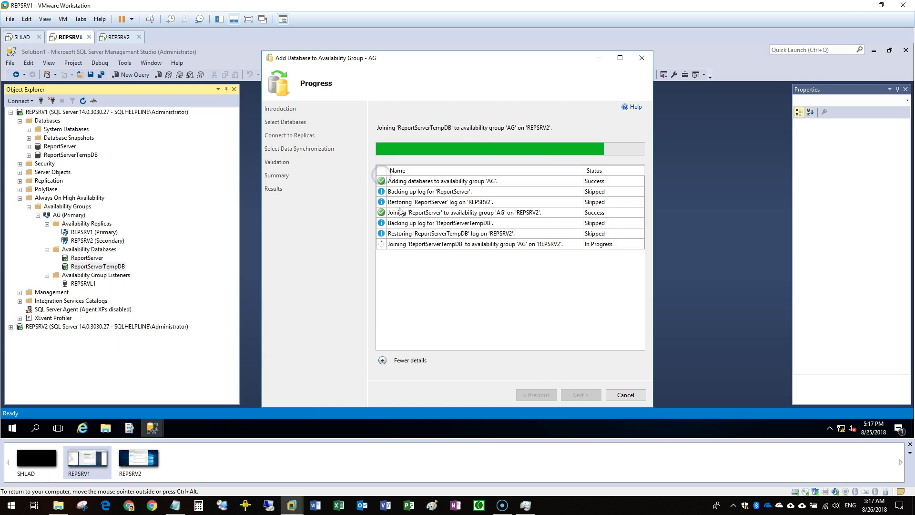
Open the AG dashboard and check why the group state shows Critical
{"action": "left_click", "coordinate": [623, 396]}
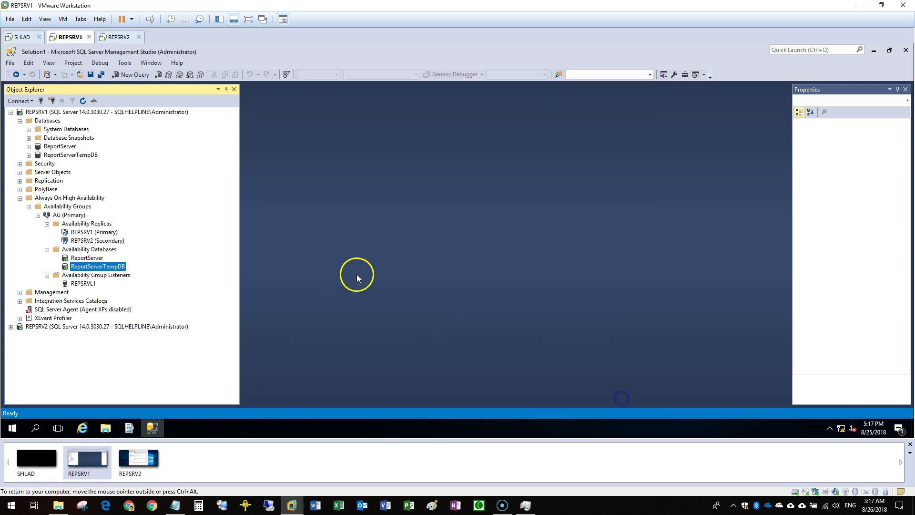
{"action": "right_click", "coordinate": [76, 215]}
{"action": "left_click", "coordinate": [117, 256]}
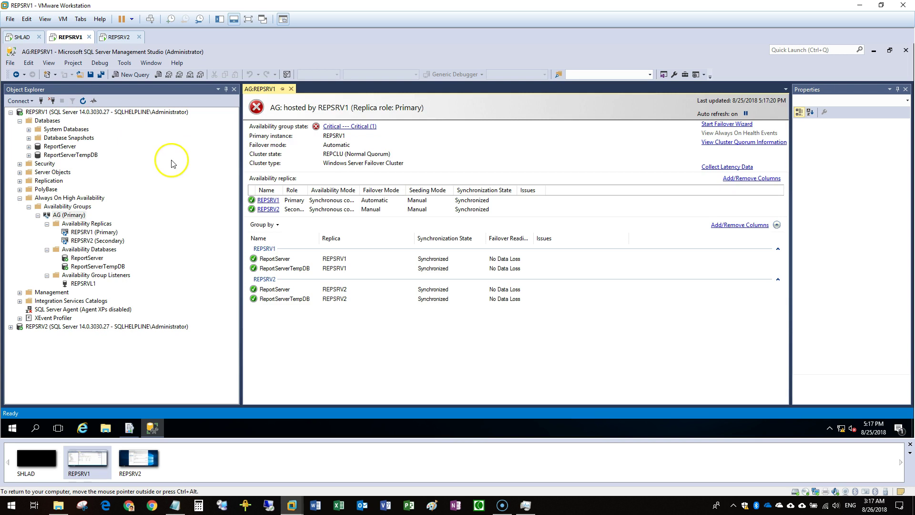
{"action": "left_click", "coordinate": [55, 124]}
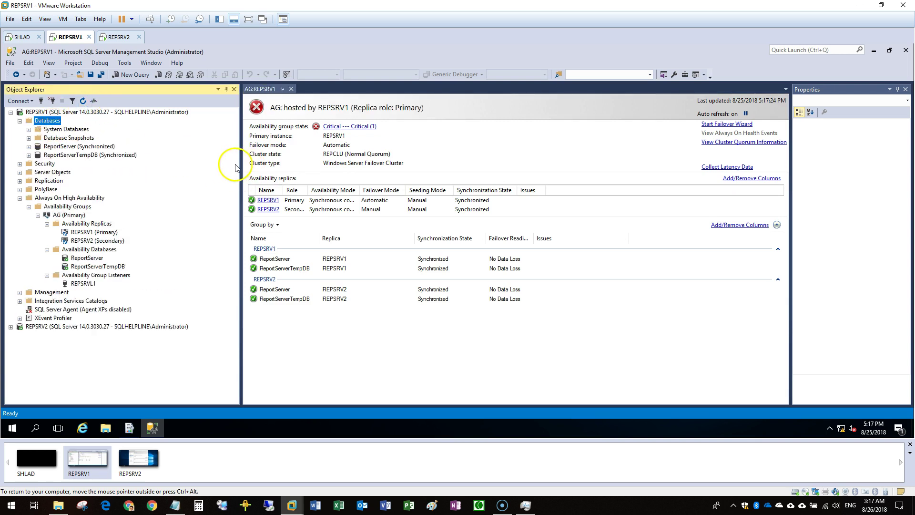
{"action": "left_click", "coordinate": [361, 127]}
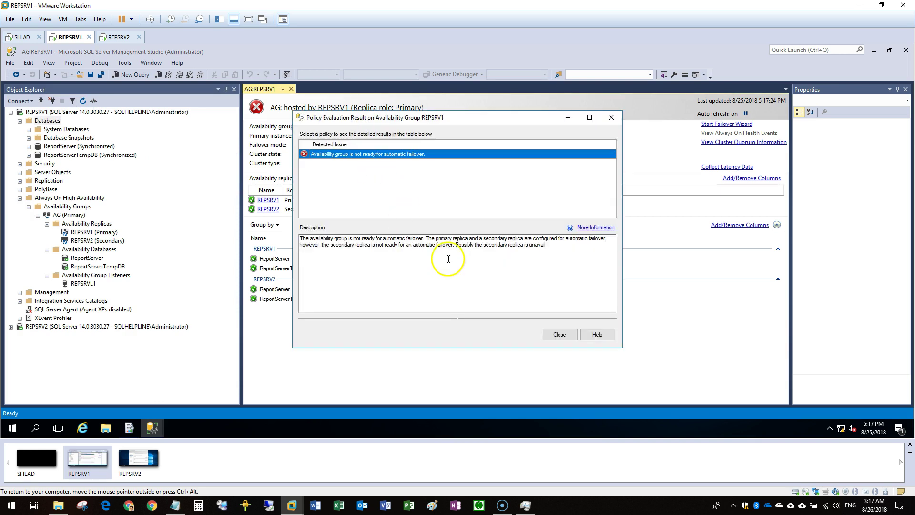
{"action": "left_click", "coordinate": [560, 333]}
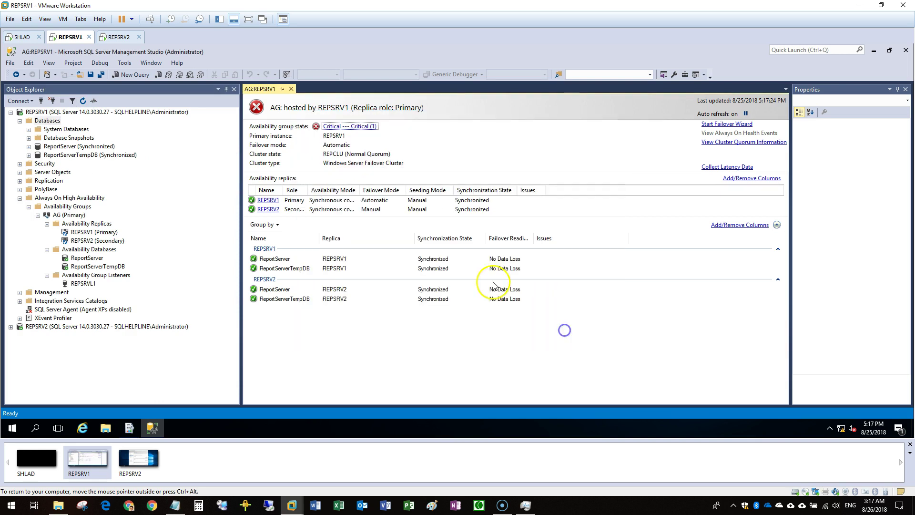
Set the REPSRV2 secondary replica's failover mode to Automatic
{"action": "right_click", "coordinate": [125, 241]}
{"action": "left_click", "coordinate": [132, 306]}
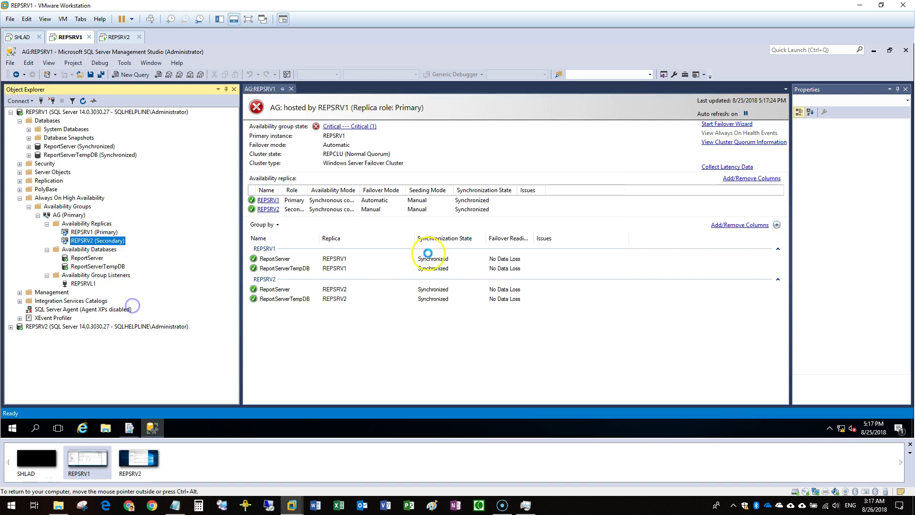
{"action": "left_click", "coordinate": [466, 172]}
{"action": "left_click", "coordinate": [467, 183]}
{"action": "left_click", "coordinate": [555, 365]}
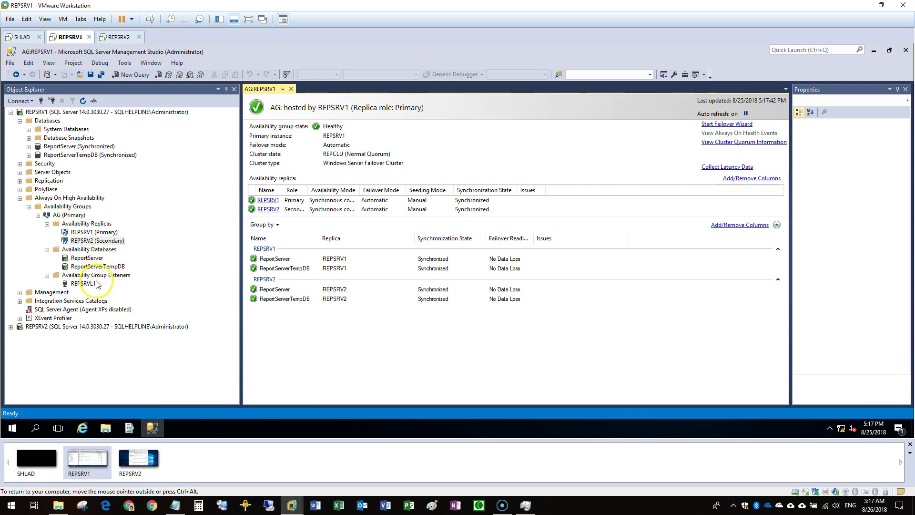
Refresh REPSRV2's databases to confirm they are synchronized, then minimize Management Studio
{"action": "double_click", "coordinate": [50, 113]}
{"action": "double_click", "coordinate": [45, 120]}
{"action": "left_click", "coordinate": [47, 129]}
{"action": "left_click", "coordinate": [82, 101]}
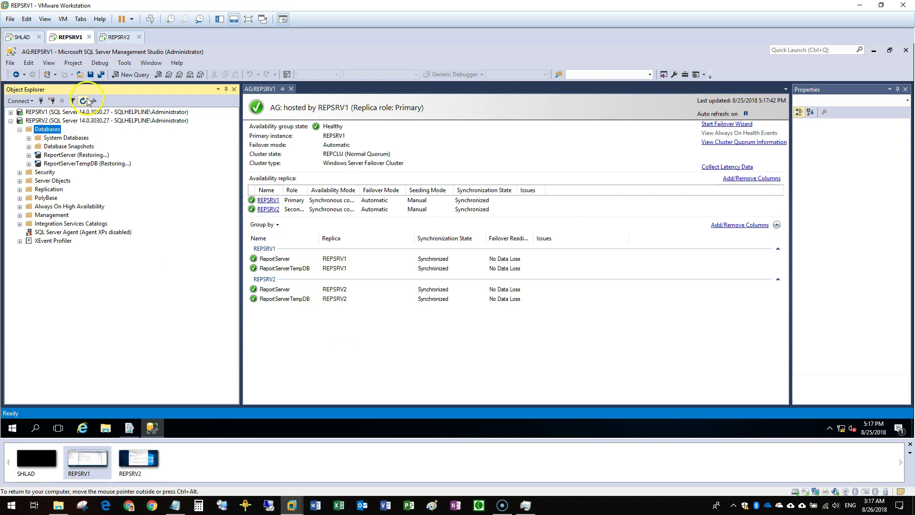
{"action": "left_click", "coordinate": [874, 51]}
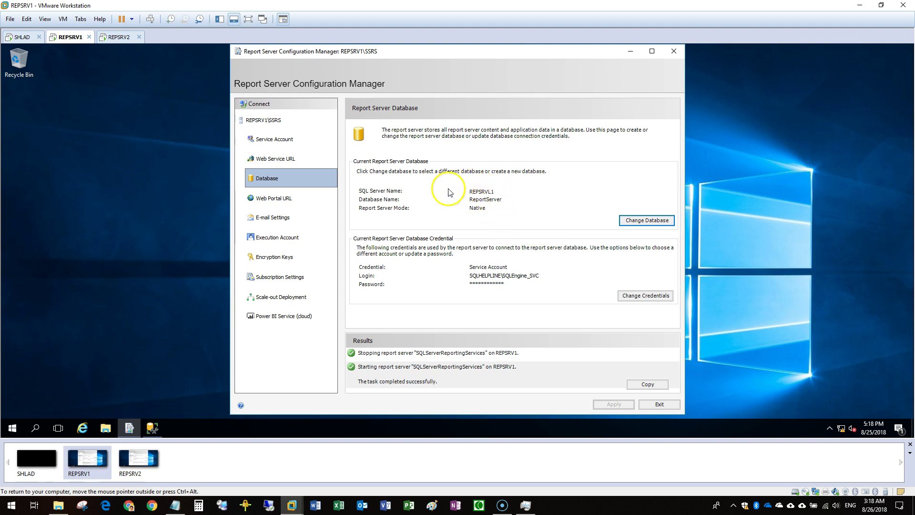
{"action": "left_click", "coordinate": [301, 199]}
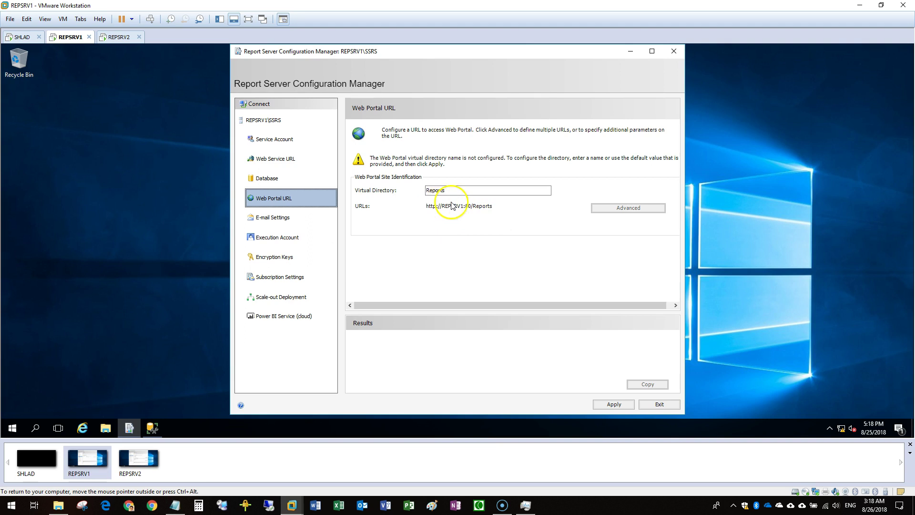
{"action": "left_click", "coordinate": [615, 404]}
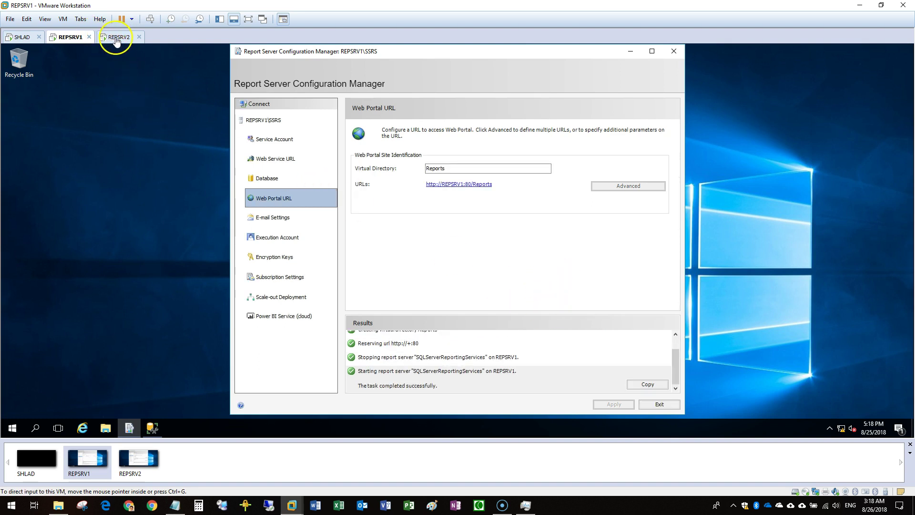
{"action": "left_click", "coordinate": [116, 41]}
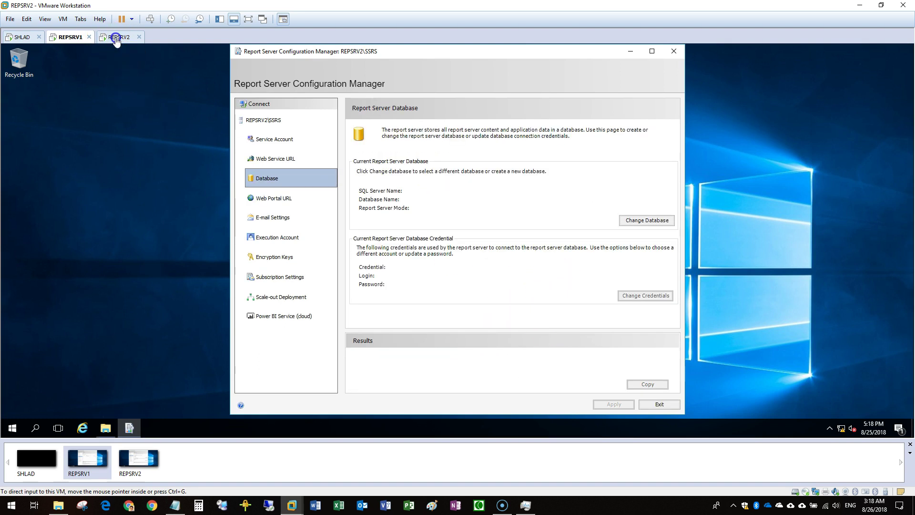
On REPSRV2, begin changing the report server database to use an existing database
{"action": "left_click", "coordinate": [282, 142]}
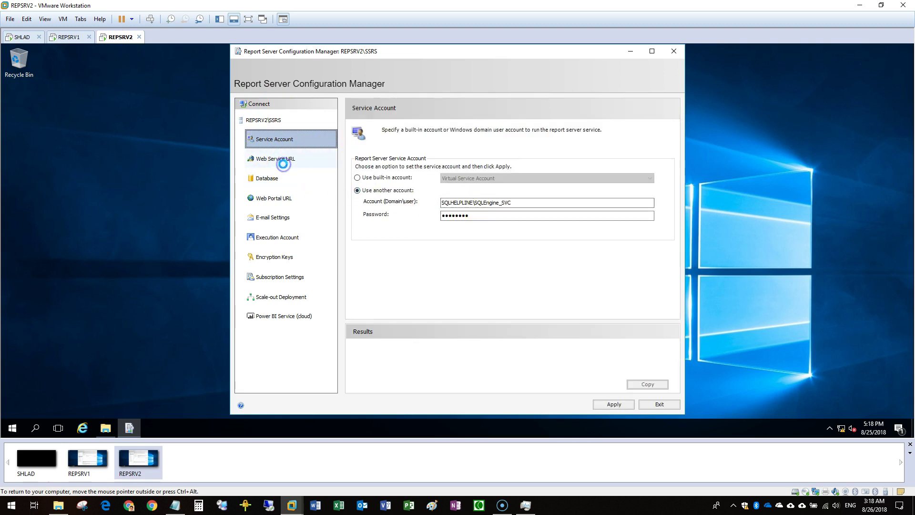
{"action": "left_click", "coordinate": [284, 163]}
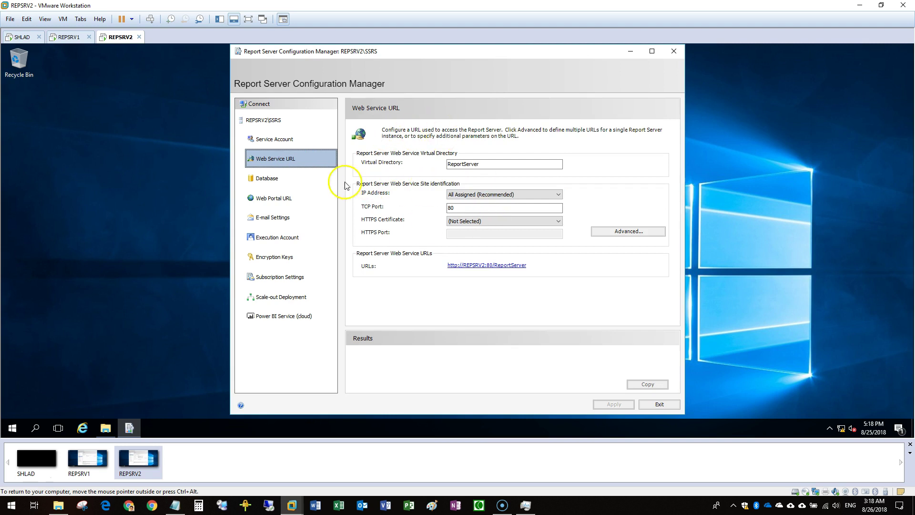
{"action": "left_click", "coordinate": [295, 180]}
{"action": "left_click", "coordinate": [644, 220]}
{"action": "left_click", "coordinate": [472, 242]}
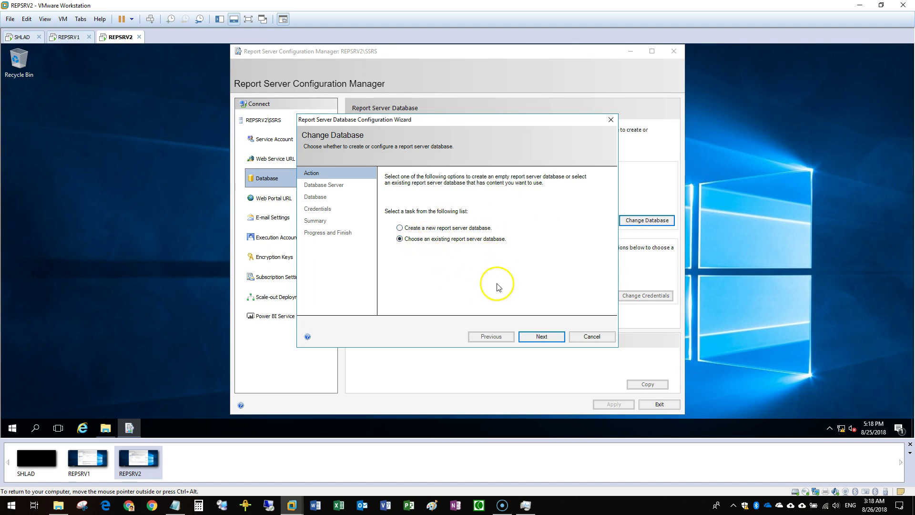
{"action": "left_click", "coordinate": [547, 337]}
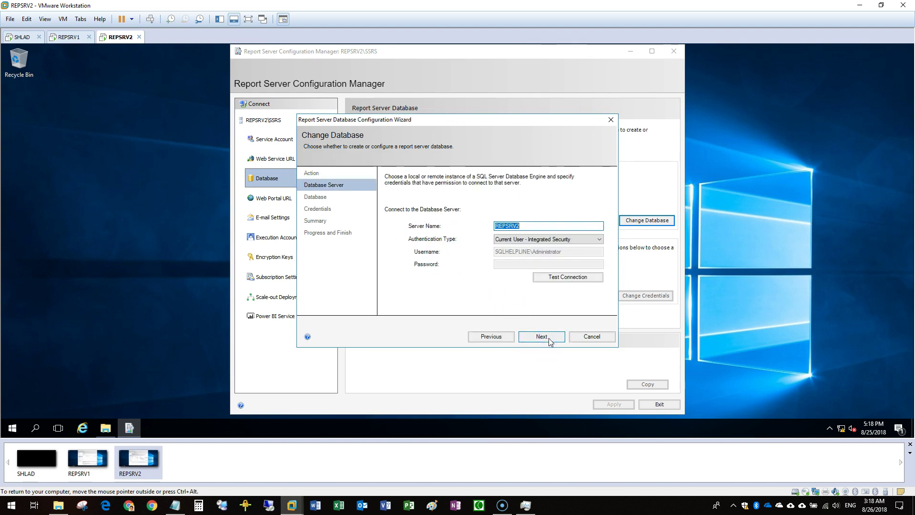
Enter REPSRVL1 as the database server and test the connection successfully
{"action": "left_click", "coordinate": [175, 504]}
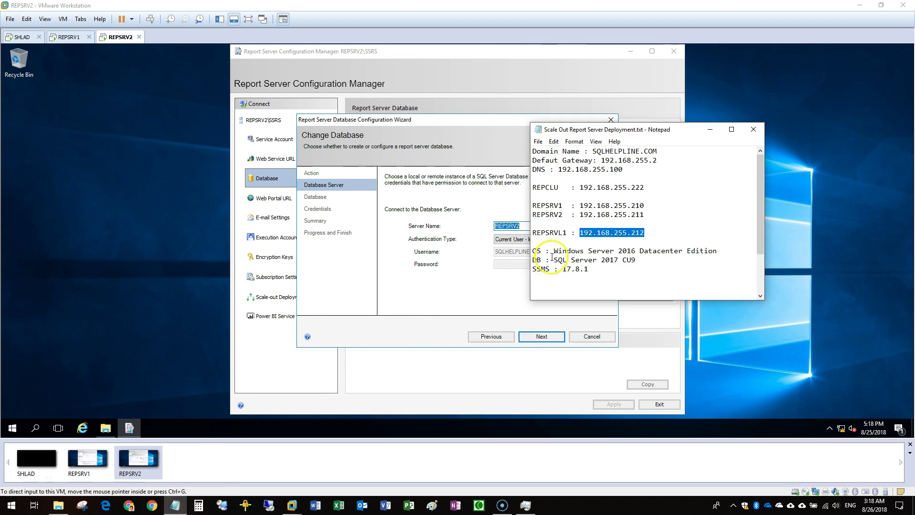
{"action": "left_click", "coordinate": [567, 232]}
{"action": "left_click", "coordinate": [488, 234]}
{"action": "type", "text": "REPSRVL1"}
{"action": "left_click", "coordinate": [556, 278]}
{"action": "left_click", "coordinate": [496, 270]}
{"action": "left_click", "coordinate": [542, 336]}
Choose the ReportServer database, finish the wizard, and apply REPSRV2's web portal URL
{"action": "left_click", "coordinate": [521, 217]}
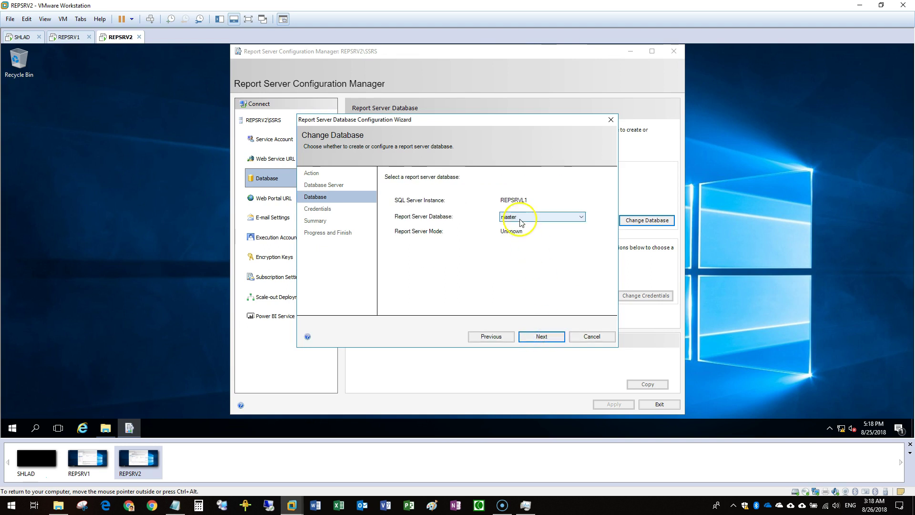
{"action": "left_click", "coordinate": [523, 242]}
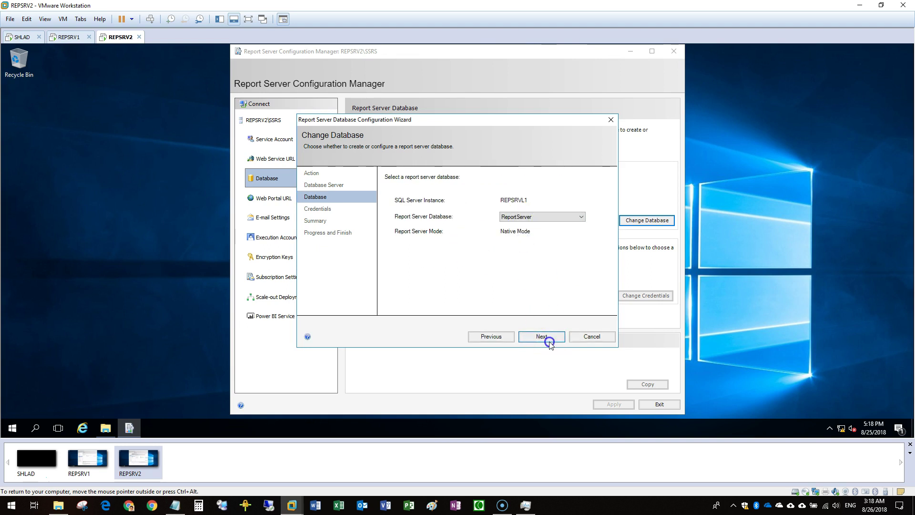
{"action": "left_click", "coordinate": [549, 341]}
{"action": "left_click", "coordinate": [550, 339]}
{"action": "left_click", "coordinate": [549, 339]}
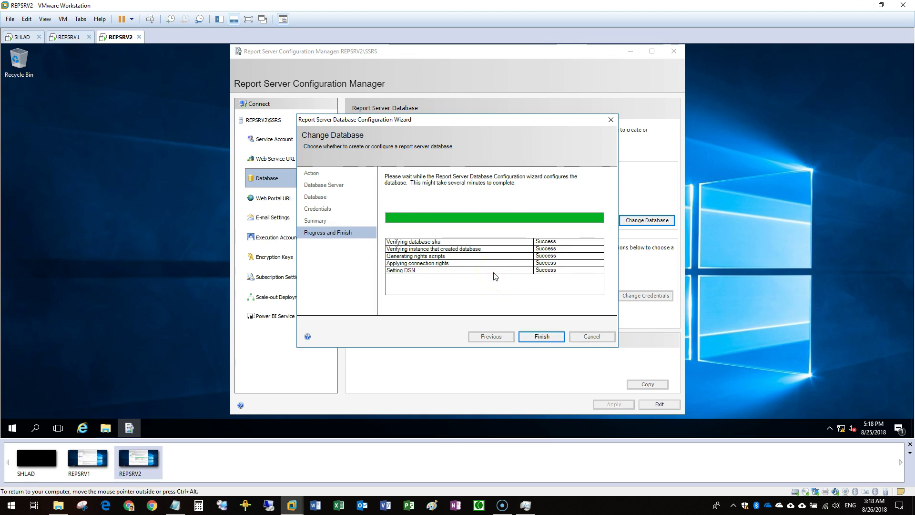
{"action": "left_click", "coordinate": [542, 336]}
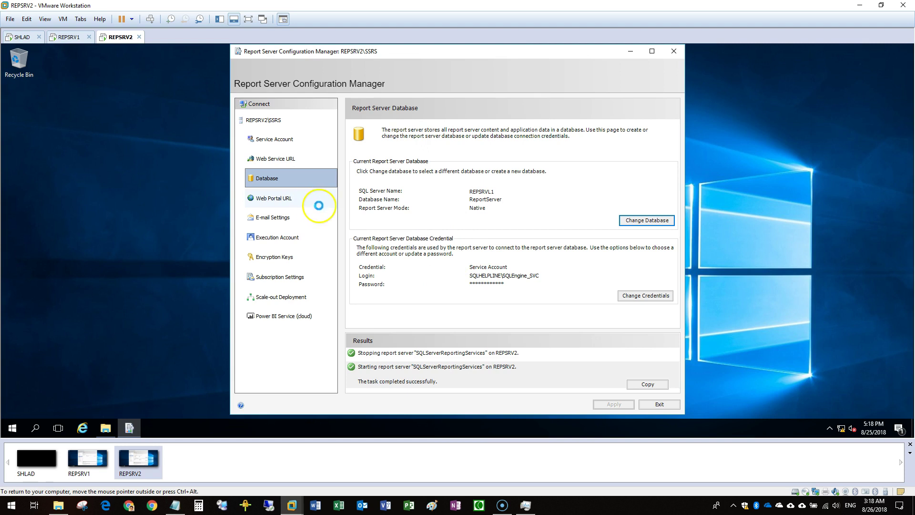
{"action": "left_click", "coordinate": [274, 202]}
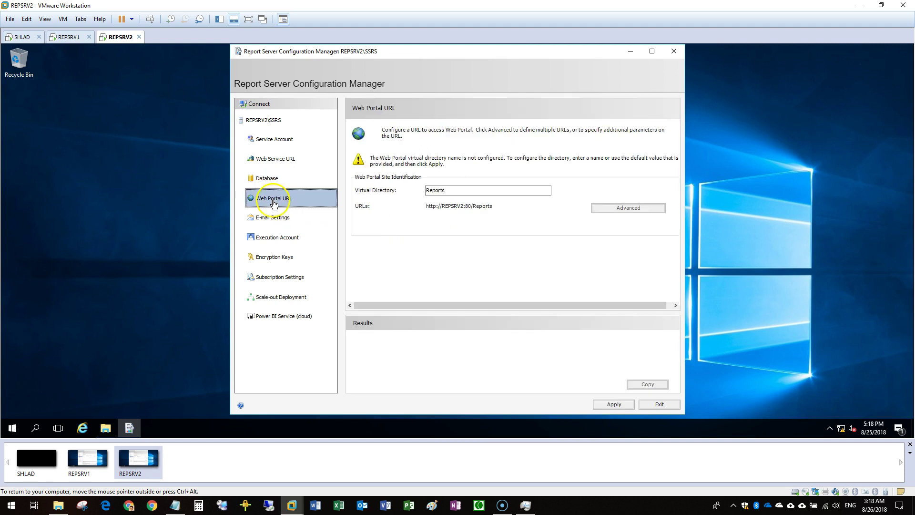
{"action": "left_click", "coordinate": [615, 404]}
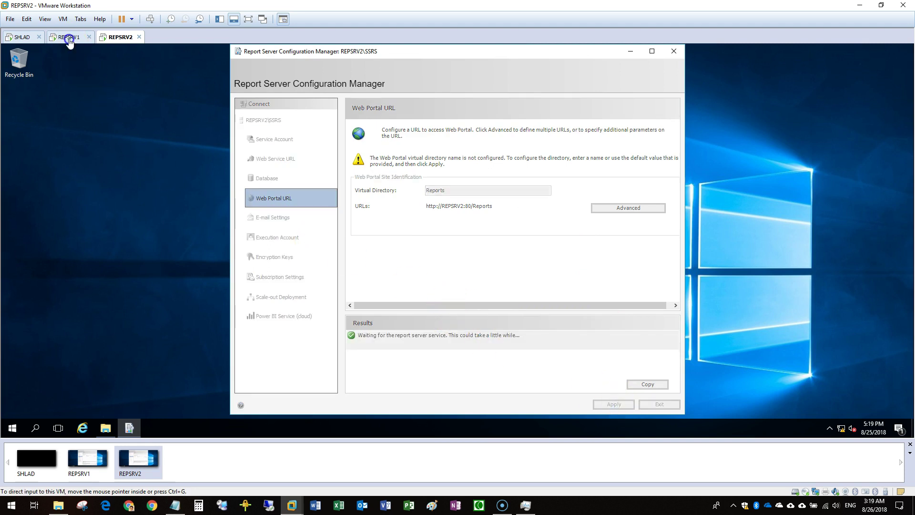
On REPSRV1, add the waiting REPSRV2 server to the scale-out deployment and exit
{"action": "left_click", "coordinate": [69, 37]}
{"action": "left_click", "coordinate": [253, 297]}
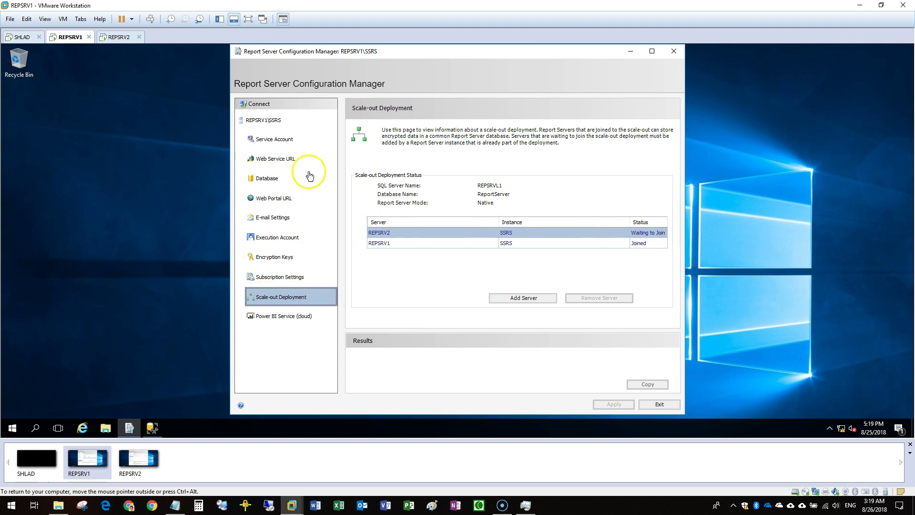
{"action": "left_click", "coordinate": [120, 37]}
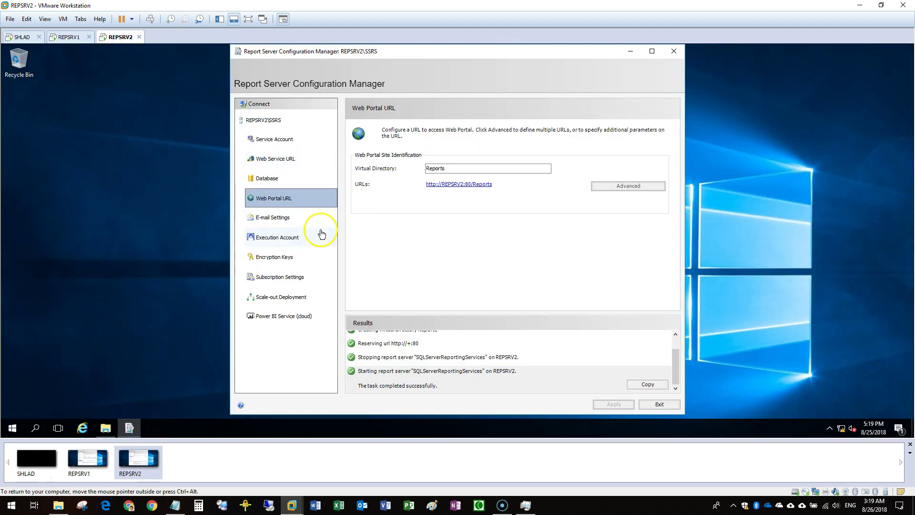
{"action": "left_click", "coordinate": [61, 37]}
{"action": "left_click", "coordinate": [390, 234]}
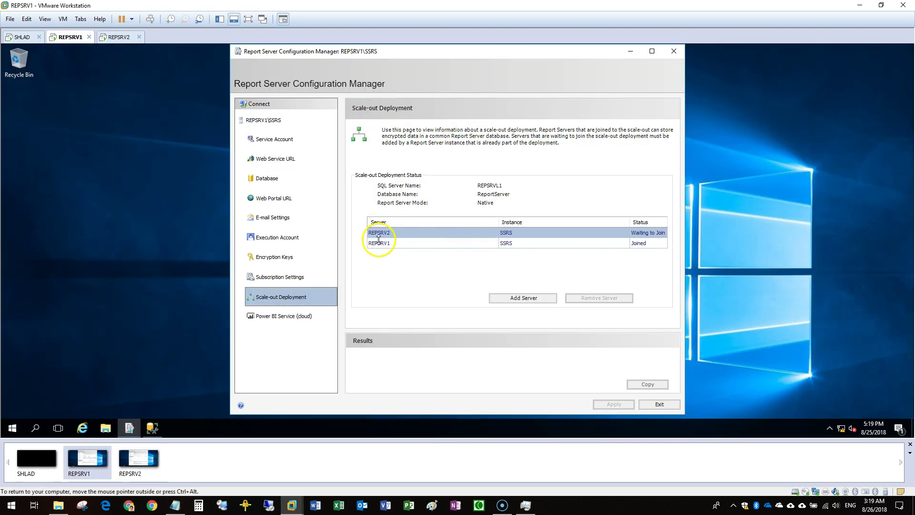
{"action": "left_click", "coordinate": [524, 298]}
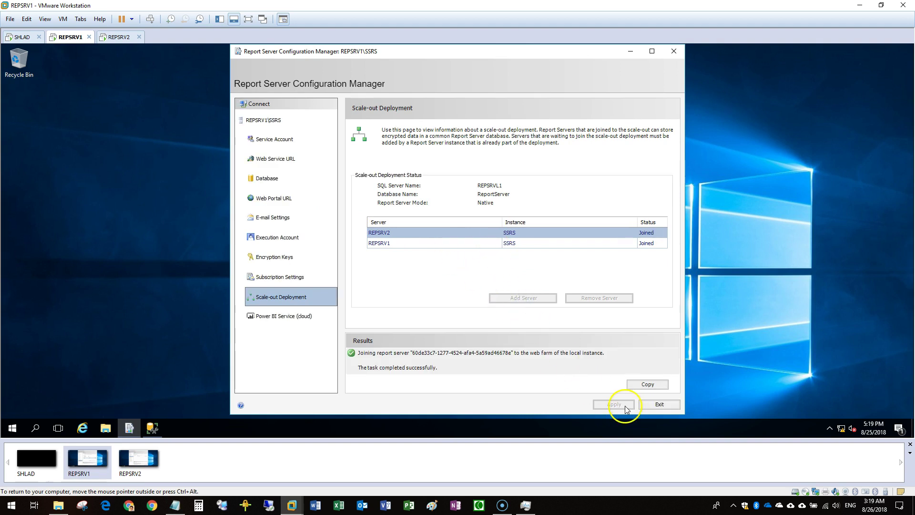
{"action": "left_click", "coordinate": [658, 405]}
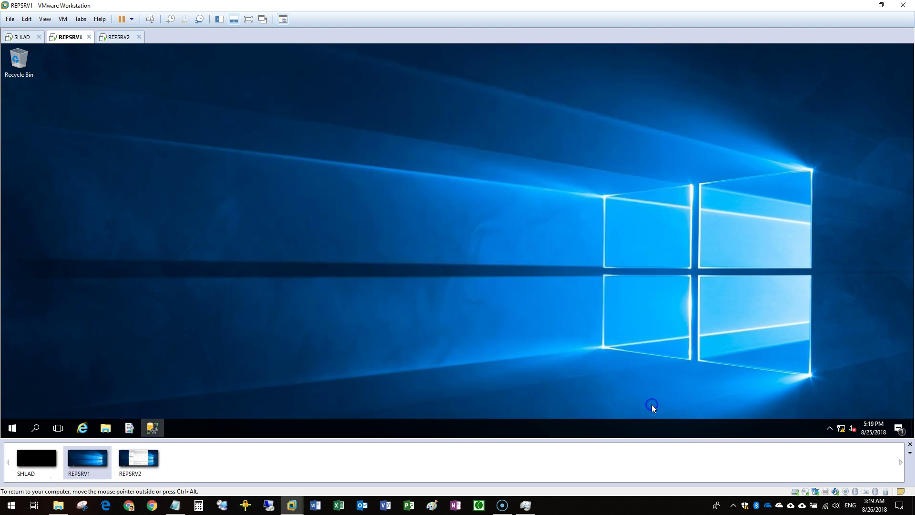
Check the availability group dashboard is healthy, then minimize Management Studio
{"action": "left_click", "coordinate": [152, 427]}
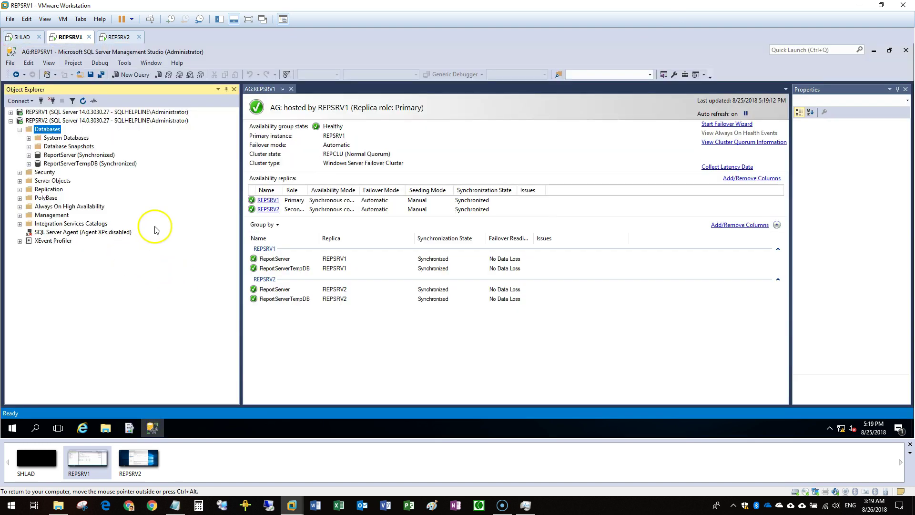
{"action": "left_click", "coordinate": [91, 427]}
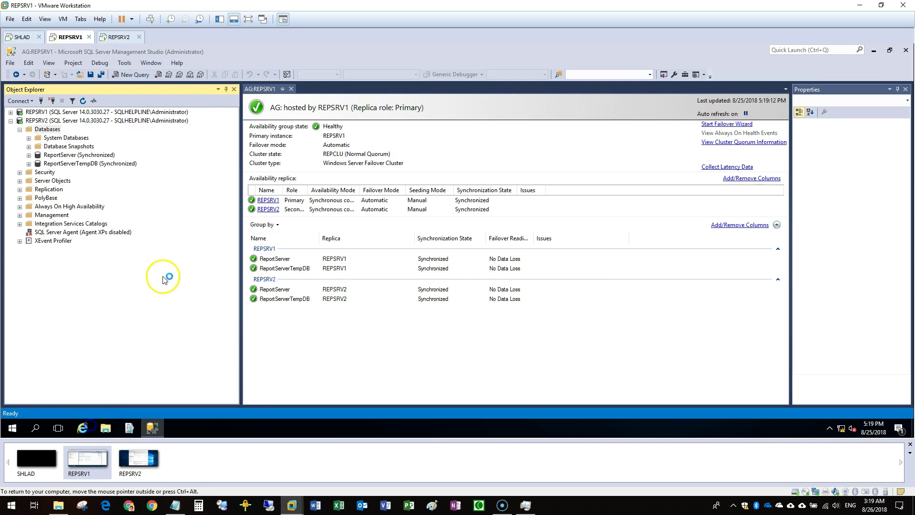
{"action": "left_click_drag", "start_coordinate": [158, 89], "coordinate": [322, 112]}
{"action": "left_click", "coordinate": [142, 280]}
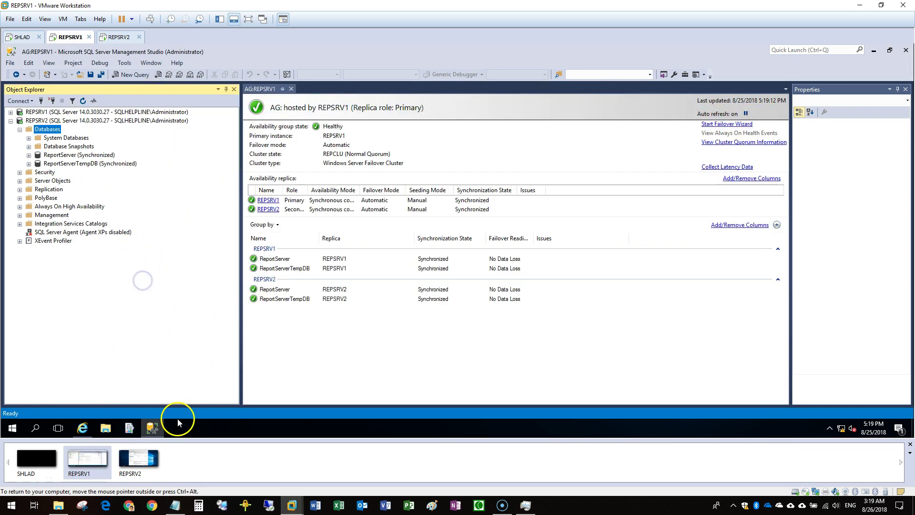
{"action": "left_click", "coordinate": [157, 427]}
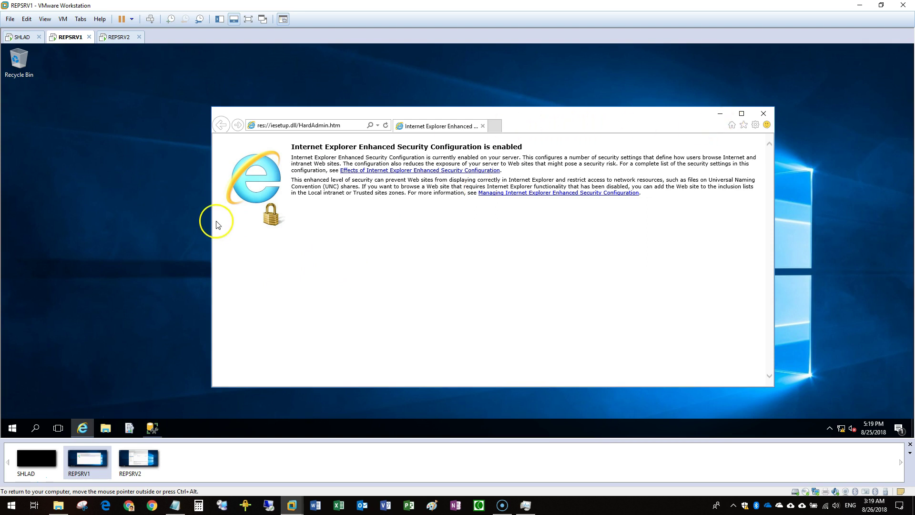
Launch Server Manager and reconnect Report Server Configuration Manager to REPSRV1\SSRS
{"action": "left_click", "coordinate": [19, 423]}
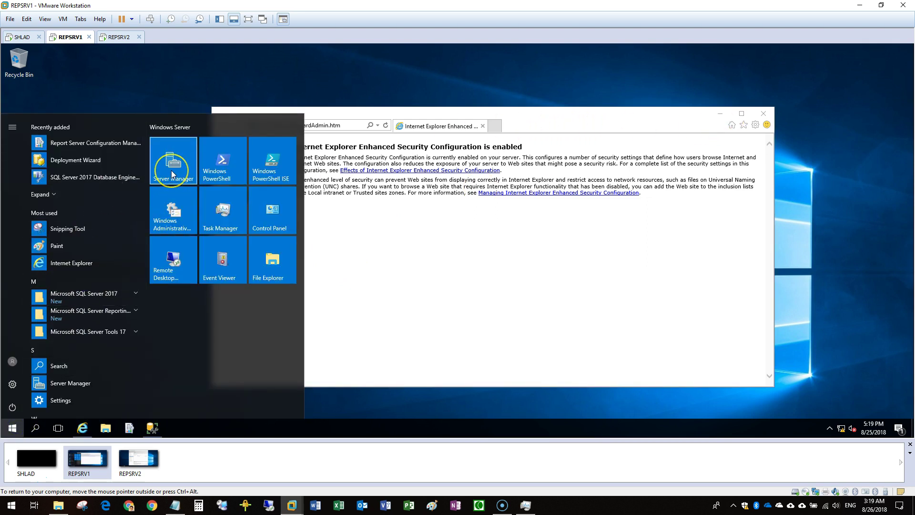
{"action": "left_click", "coordinate": [172, 174]}
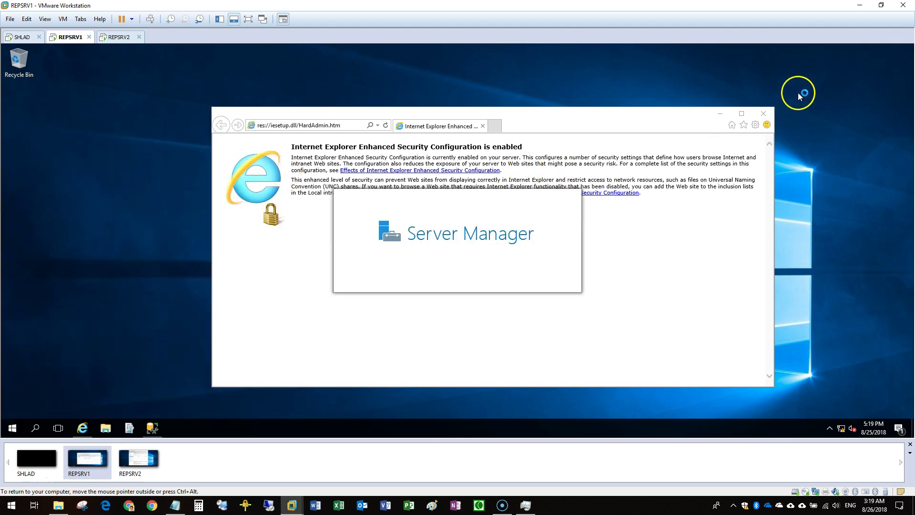
{"action": "left_click", "coordinate": [136, 430]}
{"action": "left_click", "coordinate": [114, 39]}
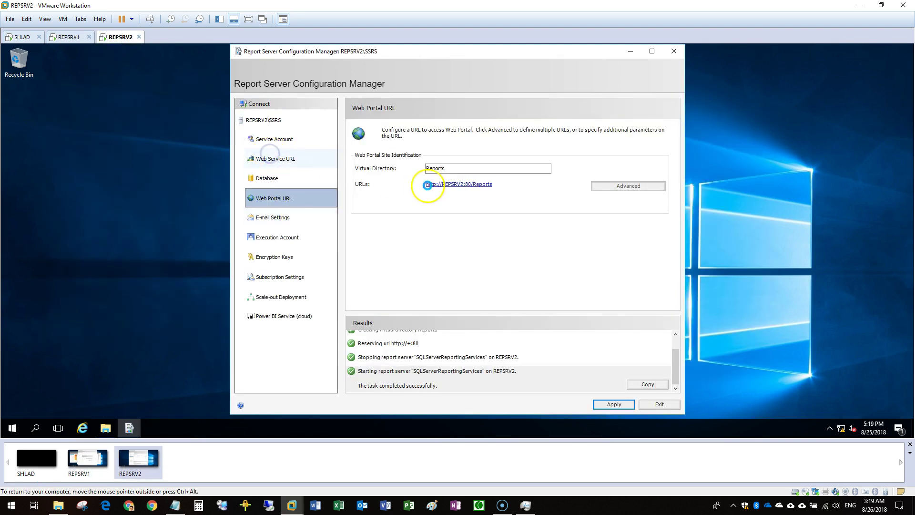
{"action": "left_click", "coordinate": [285, 158]}
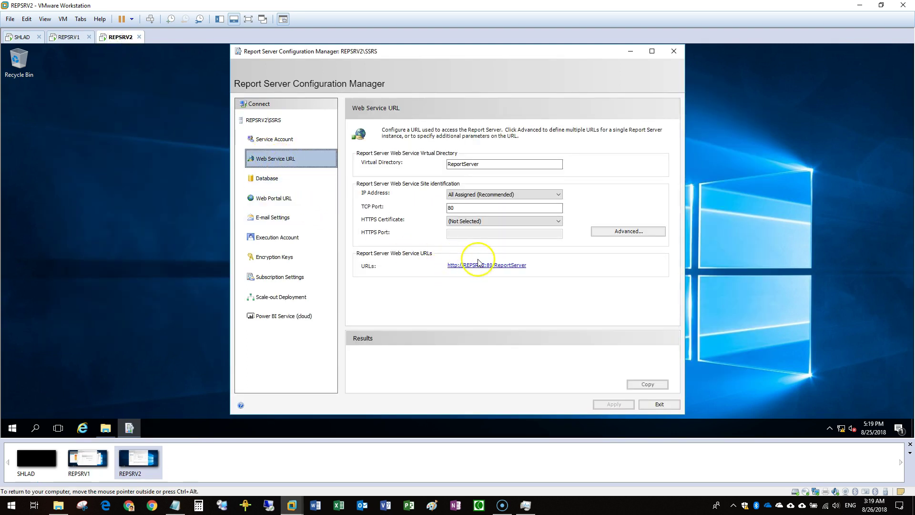
{"action": "left_click", "coordinate": [76, 38]}
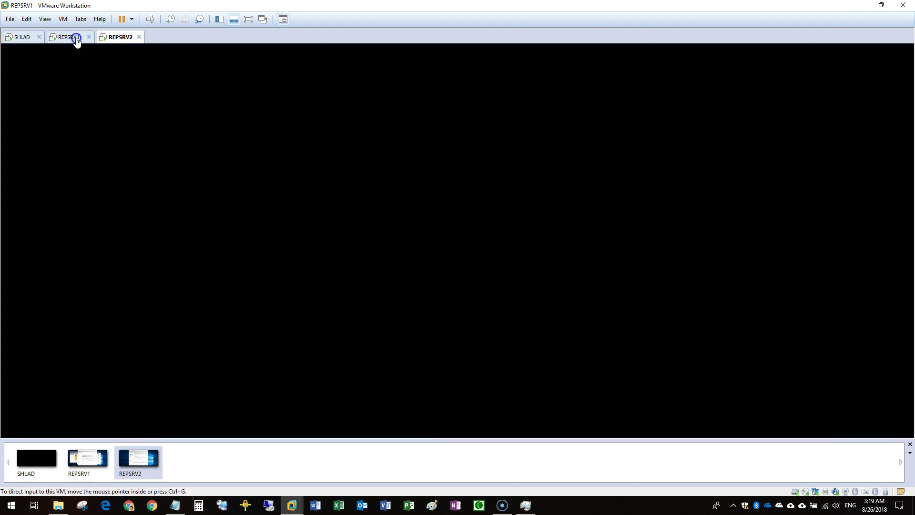
{"action": "left_click", "coordinate": [521, 288]}
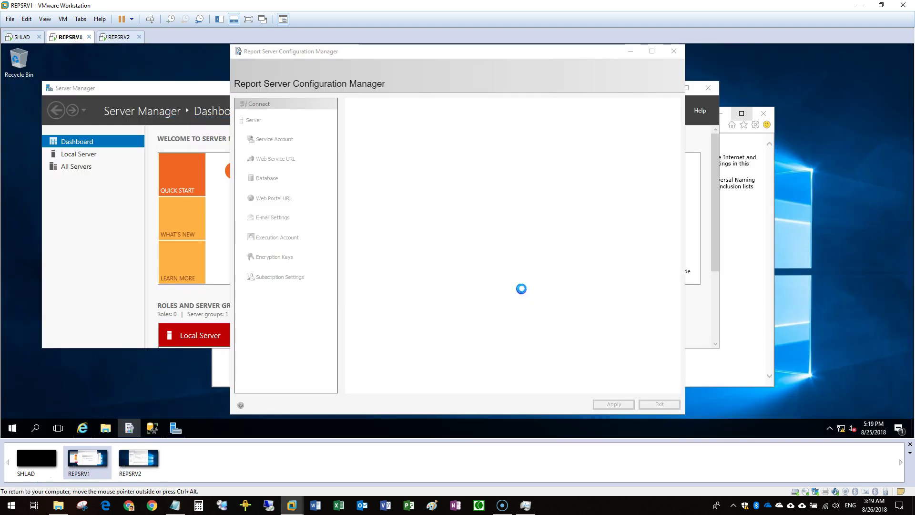
{"action": "left_click", "coordinate": [176, 91]}
Minimize Server Manager and show REPSRV1's web portal URL settings
{"action": "left_click", "coordinate": [649, 110]}
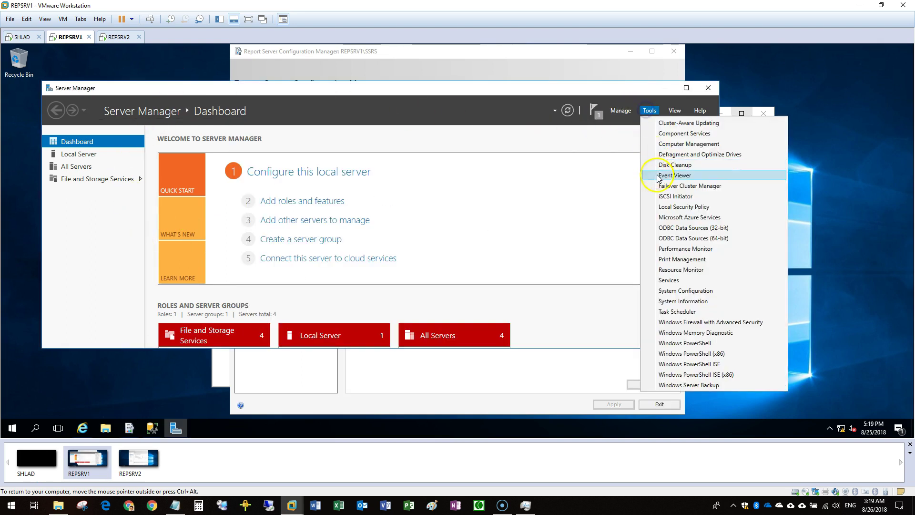
{"action": "left_click", "coordinate": [665, 186]}
{"action": "left_click", "coordinate": [665, 89]}
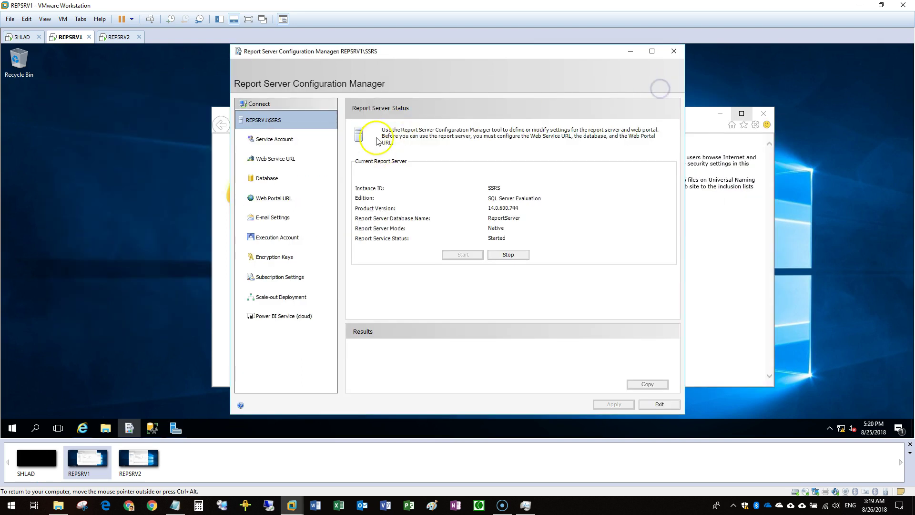
{"action": "left_click", "coordinate": [277, 194]}
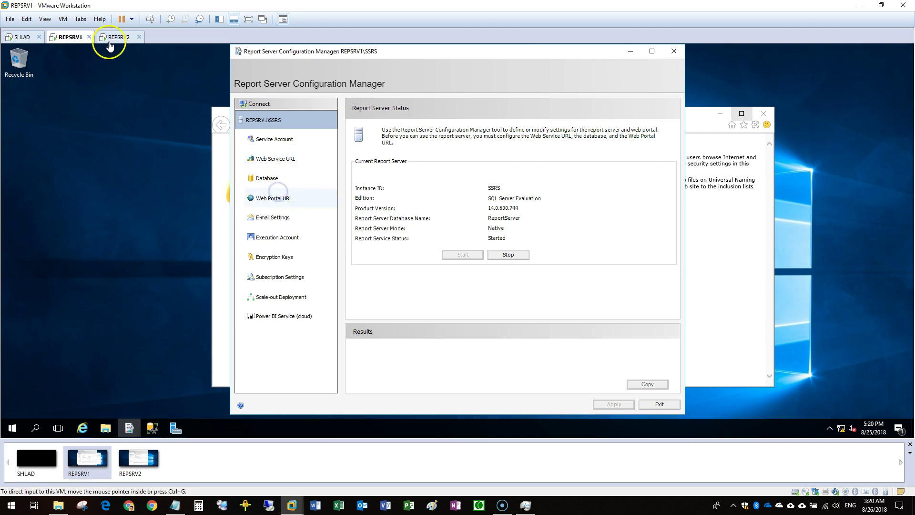
On REPSRV2, confirm the default browser choice and open Internet Explorer with Ask me later
{"action": "left_click", "coordinate": [109, 42]}
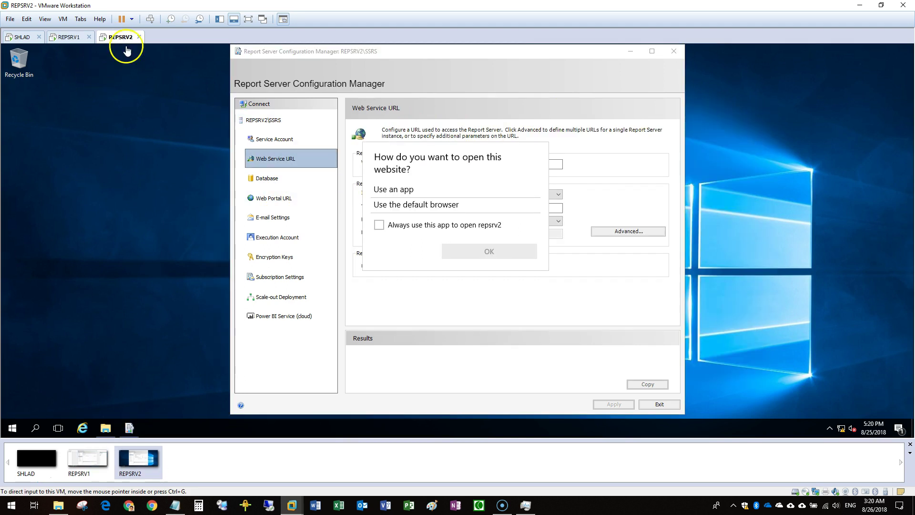
{"action": "left_click", "coordinate": [422, 223]}
{"action": "left_click", "coordinate": [518, 291]}
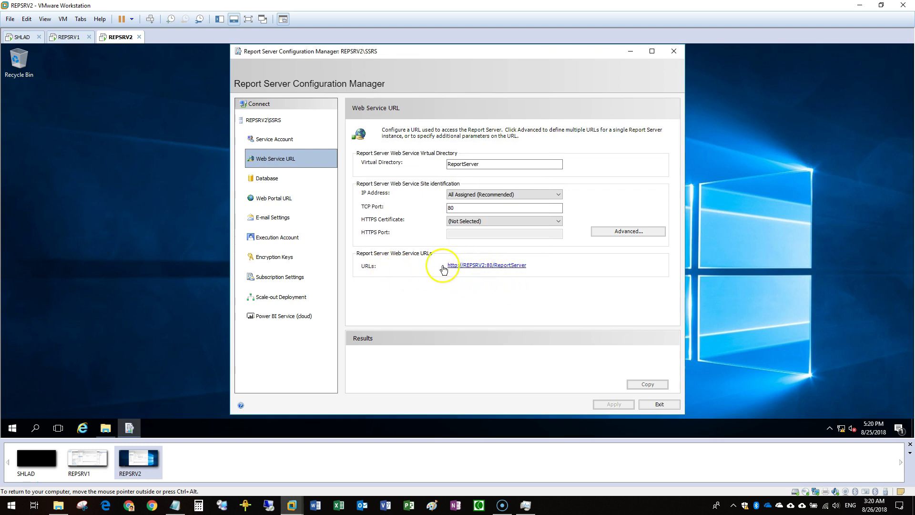
{"action": "left_click", "coordinate": [82, 427]}
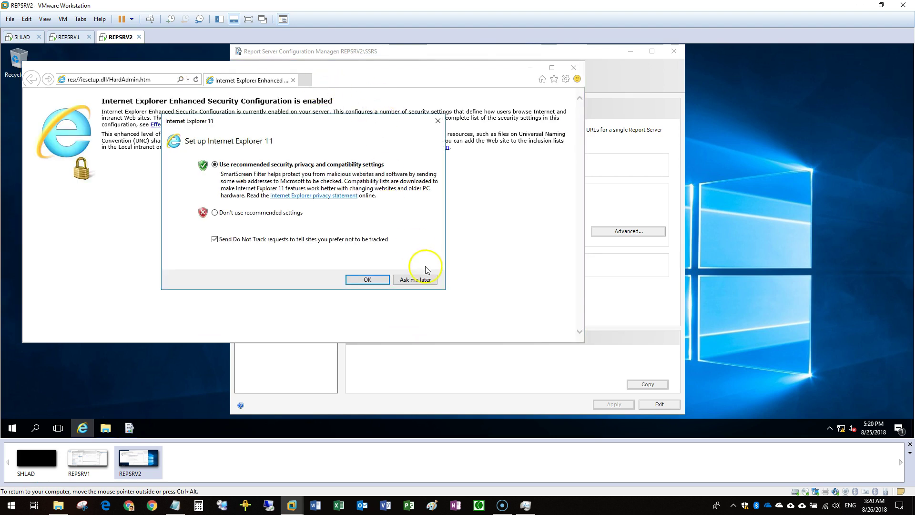
{"action": "left_click", "coordinate": [417, 279]}
{"action": "left_click_drag", "start_coordinate": [318, 73], "coordinate": [620, 326]}
{"action": "left_click", "coordinate": [472, 333]}
{"action": "type", "text": "http://REPSRV2:/ReportServer"}
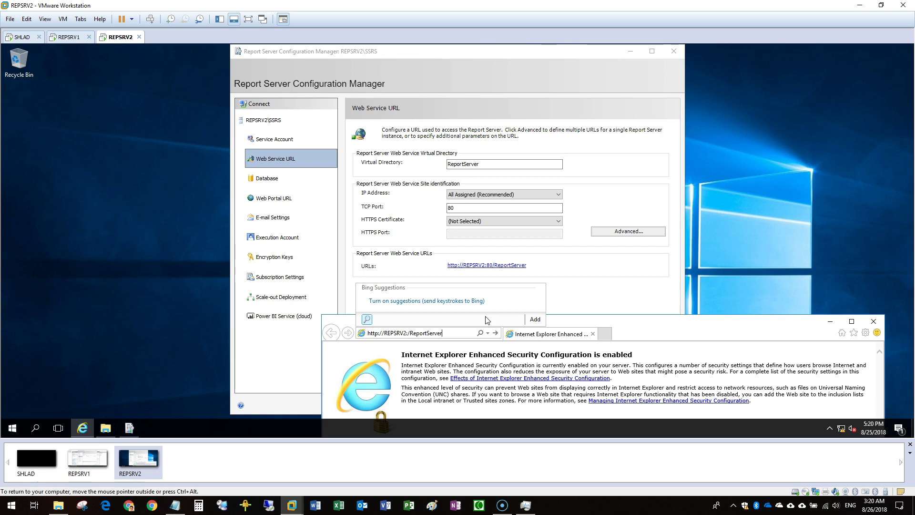
{"action": "key", "text": "Return"}
{"action": "left_click", "coordinate": [614, 325]}
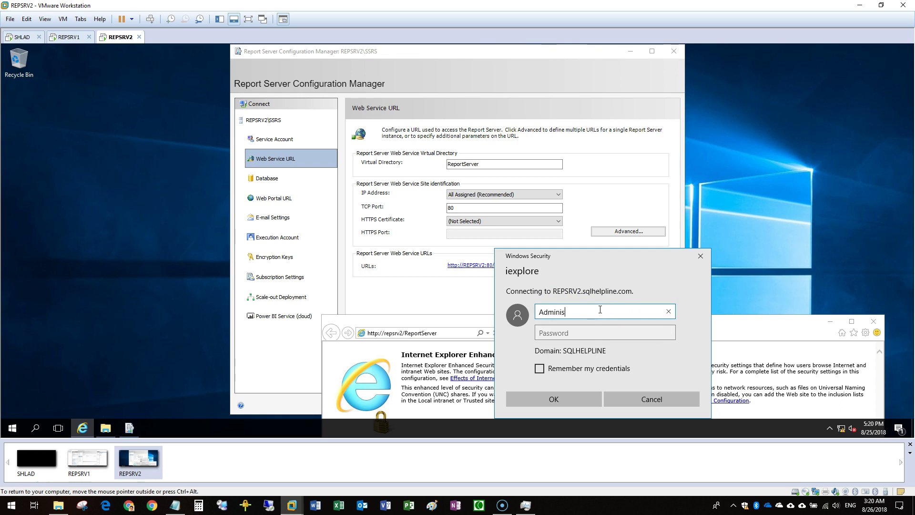
{"action": "key", "text": "Tab"}
{"action": "type", "text": "********"}
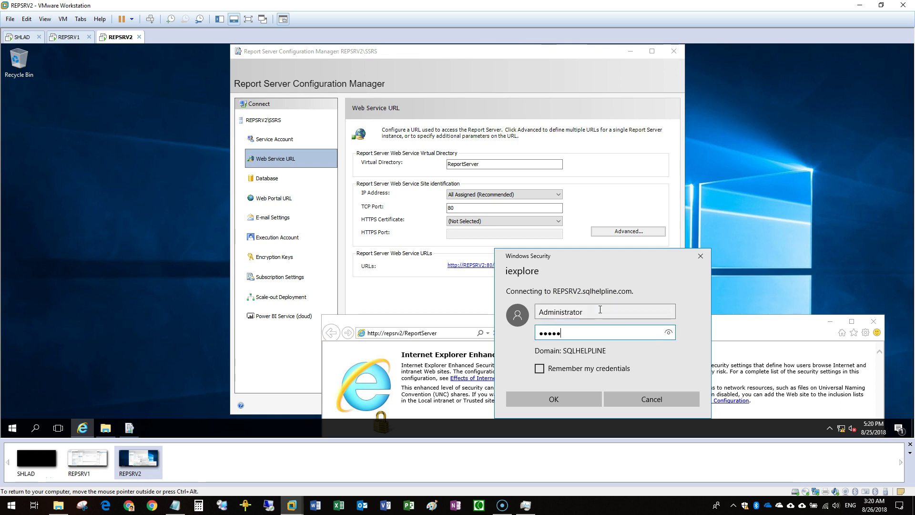
{"action": "key", "text": "Return"}
{"action": "left_click_drag", "start_coordinate": [674, 333], "coordinate": [413, 152]}
On REPSRV1, open the web portal link and minimize the configuration and cluster windows
{"action": "left_click", "coordinate": [69, 37]}
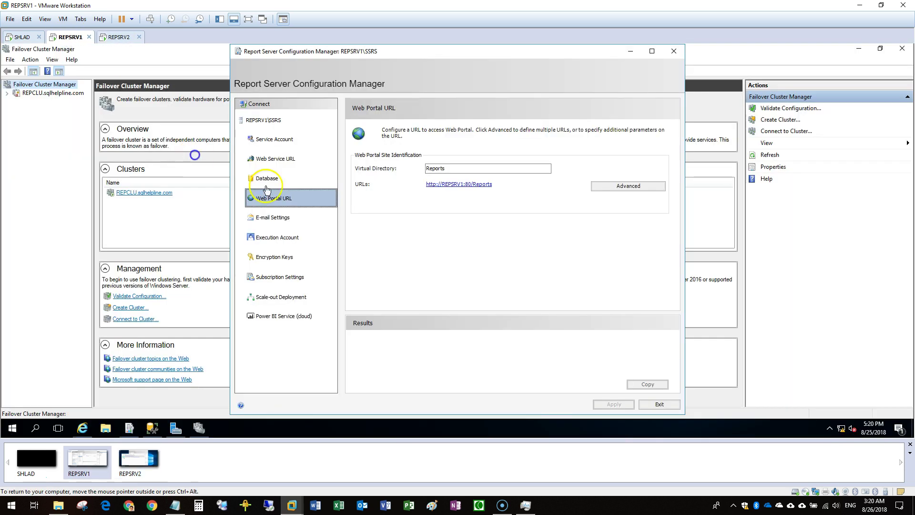
{"action": "left_click", "coordinate": [454, 185]}
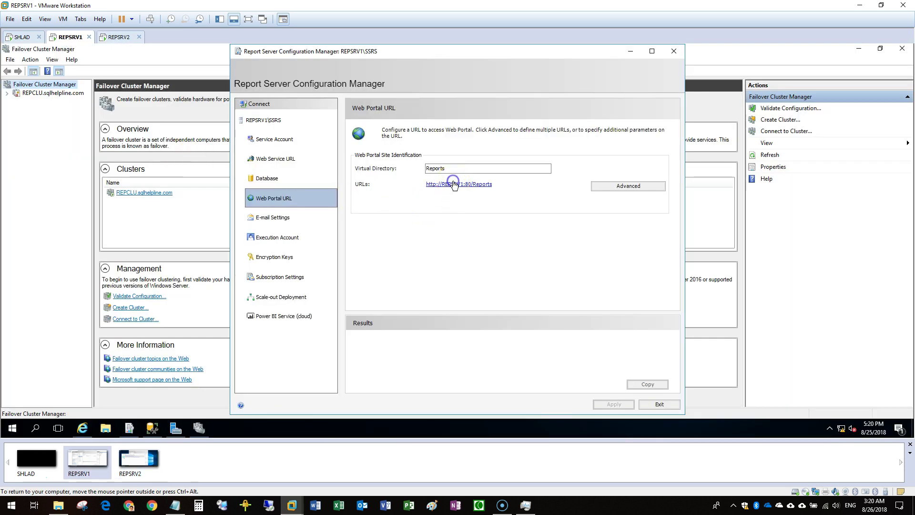
{"action": "left_click", "coordinate": [452, 250]}
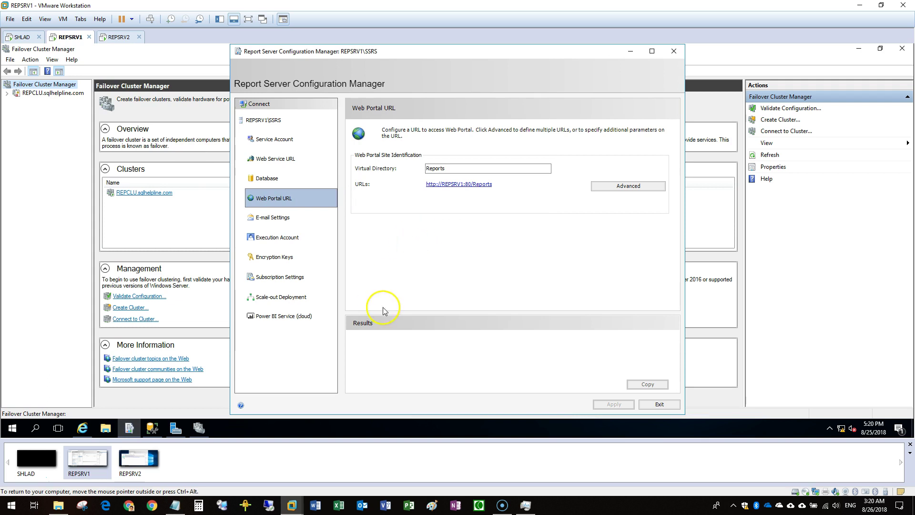
{"action": "left_click", "coordinate": [630, 51]}
{"action": "left_click", "coordinate": [859, 50]}
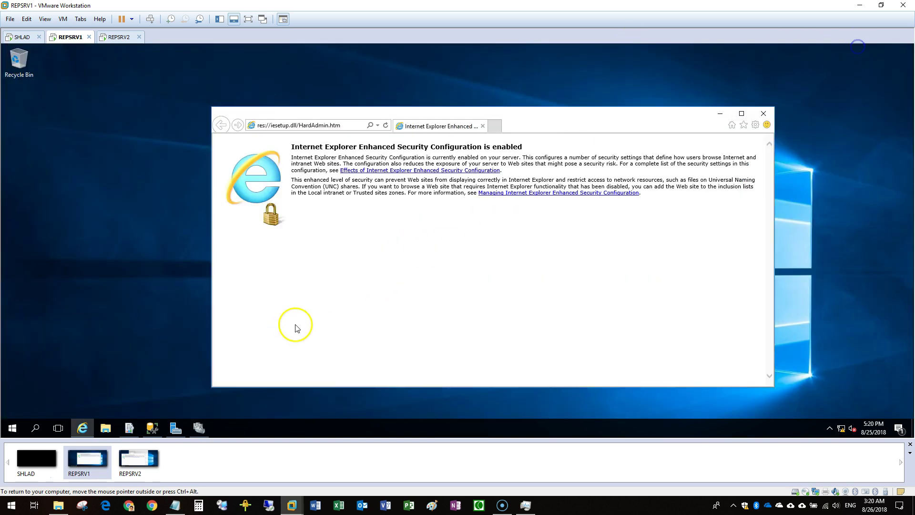
{"action": "left_click", "coordinate": [83, 428]}
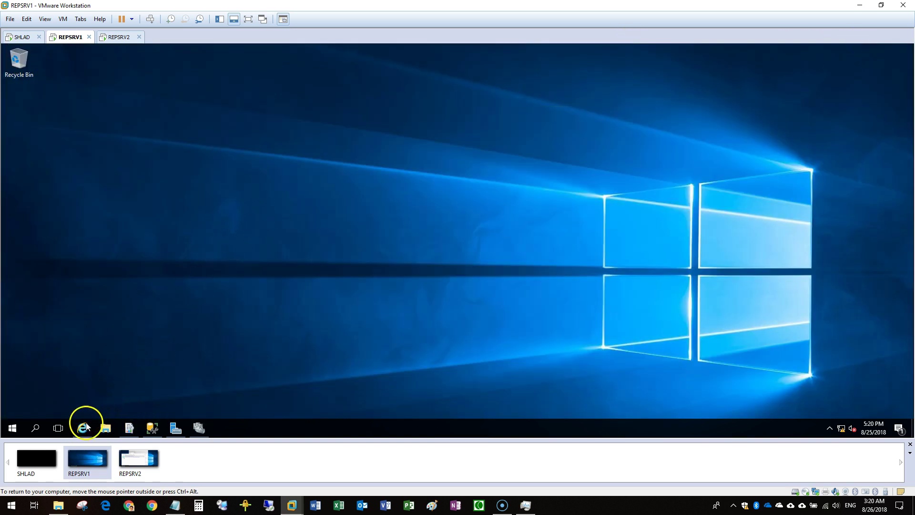
{"action": "left_click", "coordinate": [85, 427]}
{"action": "left_click", "coordinate": [293, 126]}
{"action": "type", "text": "http://REPSRV2/ReportServer"}
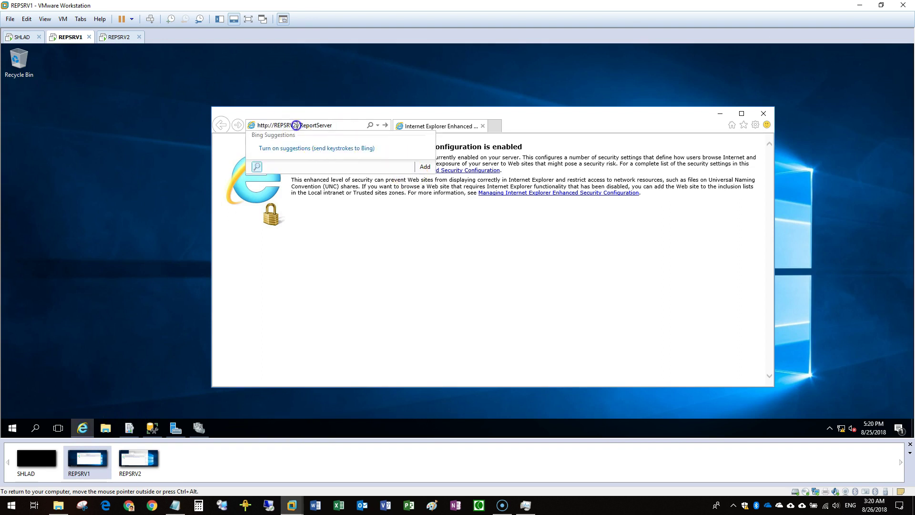
{"action": "key", "text": "Return"}
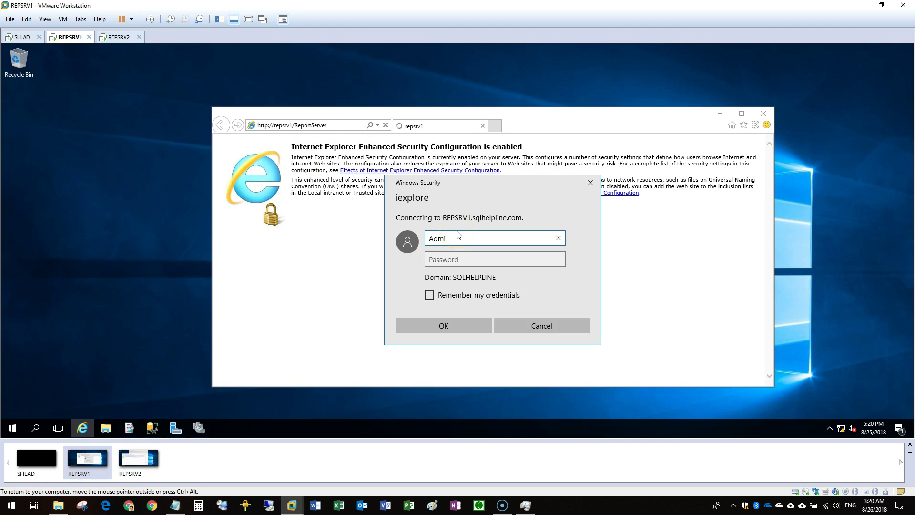
{"action": "key", "text": "Tab"}
{"action": "type", "text": "P"}
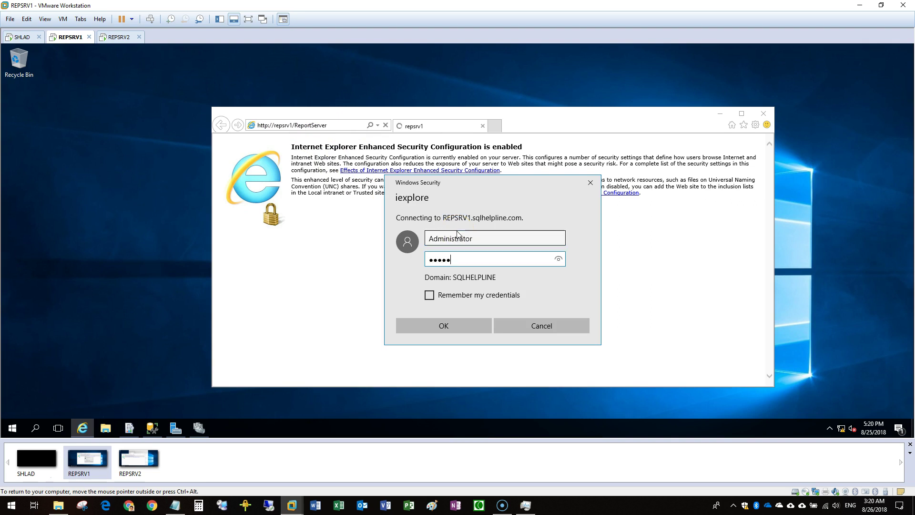
{"action": "key", "text": "Return"}
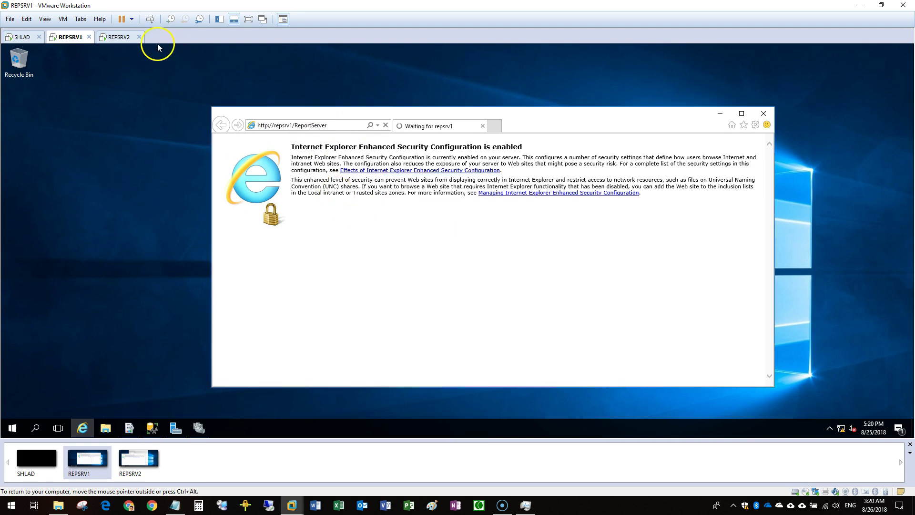
Check the repsrv2 address on REPSRV2, move its configuration window aside, and return to REPSRV1
{"action": "left_click", "coordinate": [119, 37]}
{"action": "left_click", "coordinate": [183, 147]}
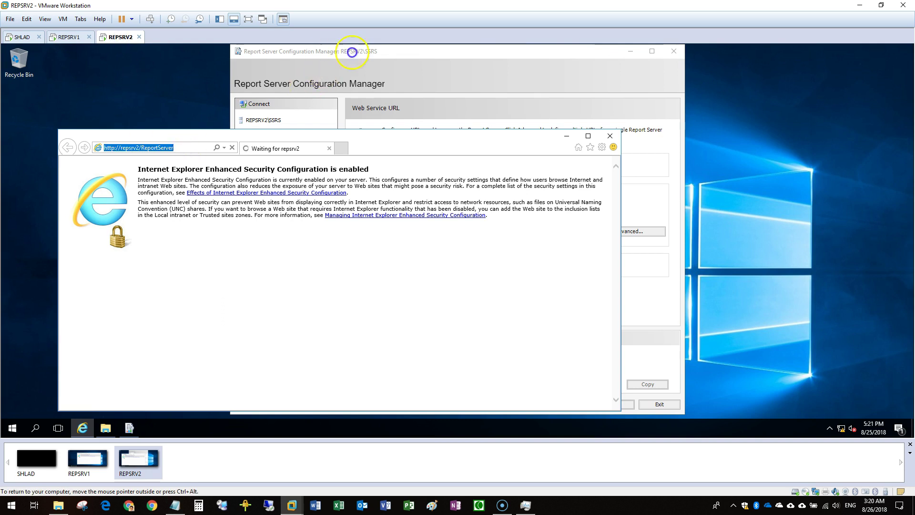
{"action": "left_click_drag", "start_coordinate": [351, 52], "coordinate": [479, 53]}
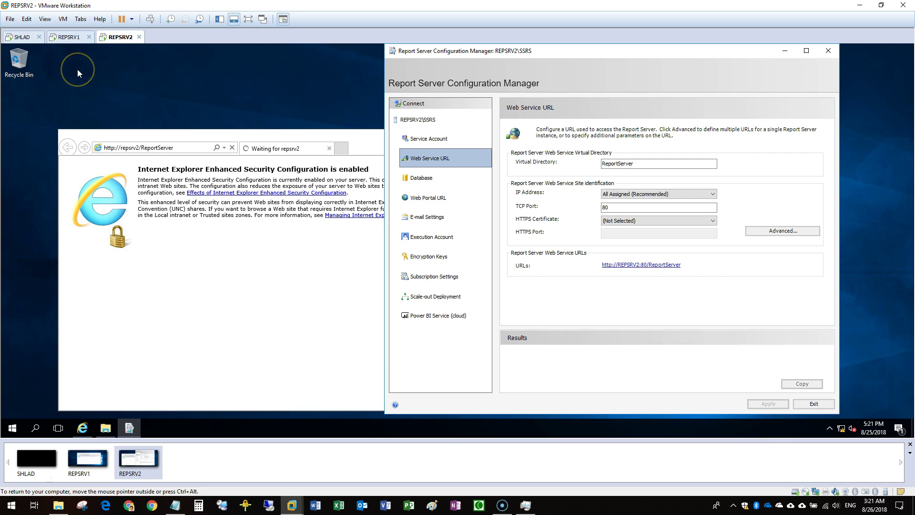
{"action": "left_click", "coordinate": [70, 38]}
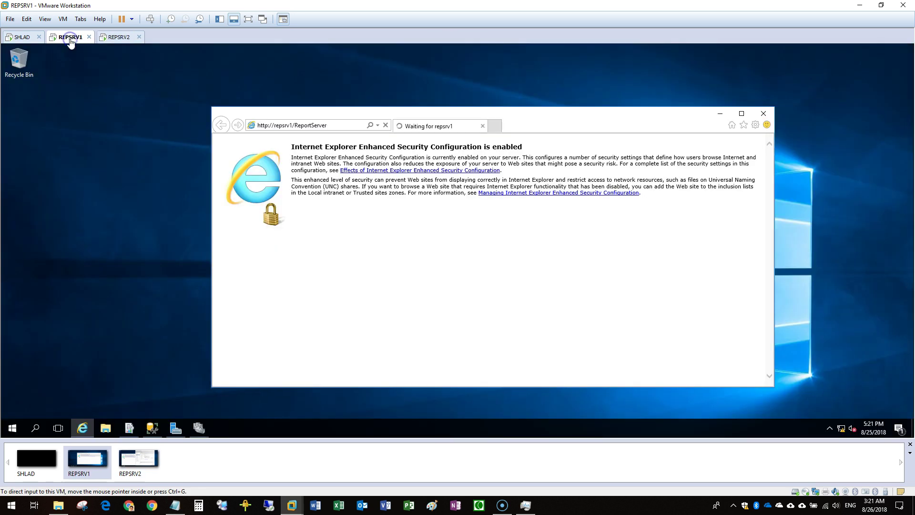
{"action": "left_click", "coordinate": [105, 242]}
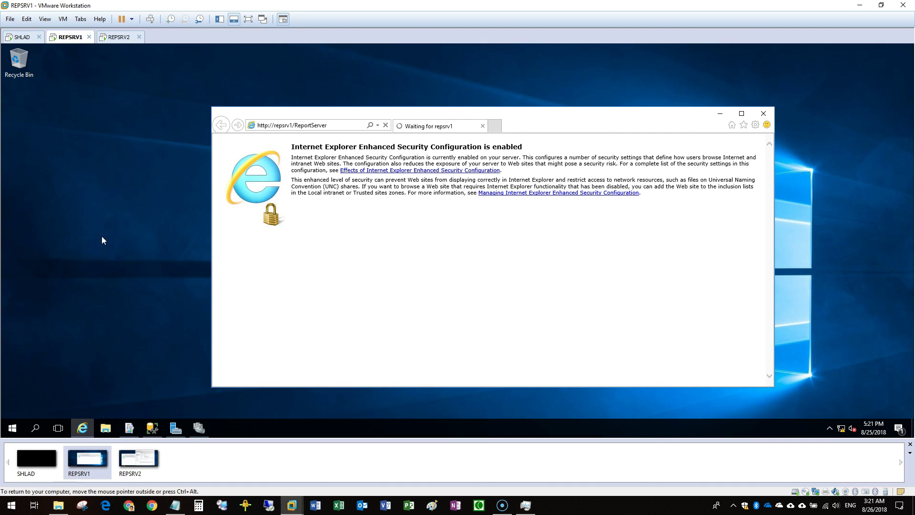
{"action": "left_click", "coordinate": [24, 477]}
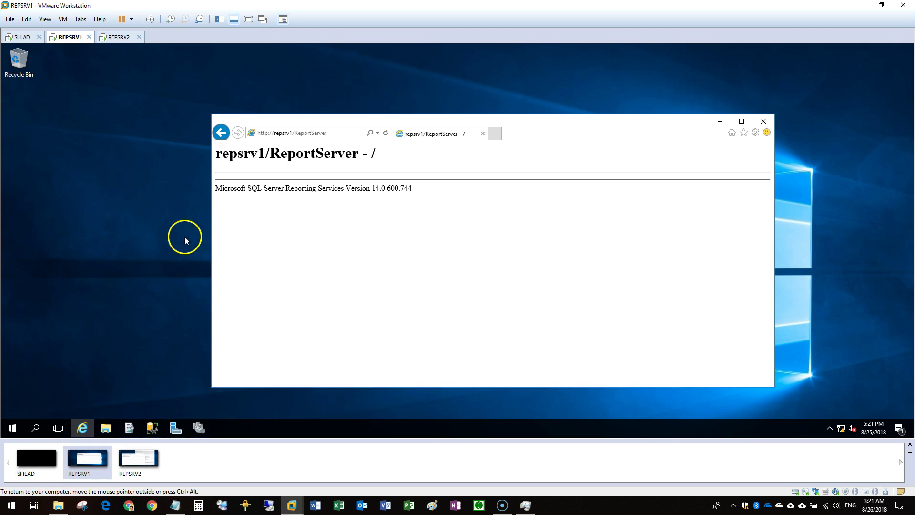
{"action": "left_click", "coordinate": [334, 133]}
{"action": "left_click", "coordinate": [499, 134]}
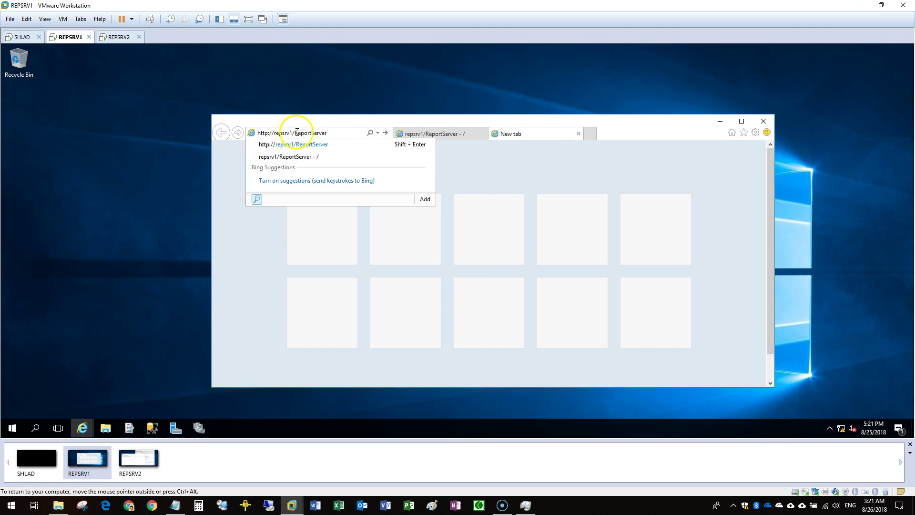
{"action": "key", "text": "BackSpace"}
{"action": "type", "text": "2"}
{"action": "key", "text": "Return"}
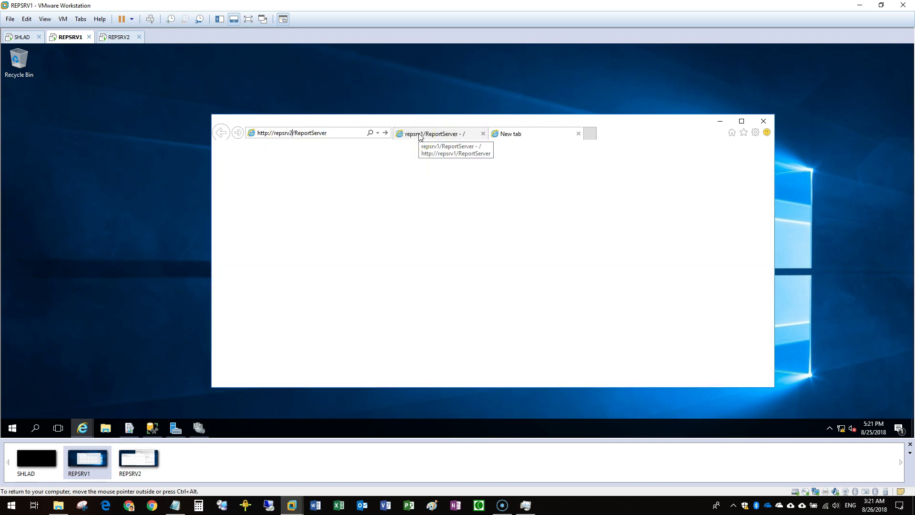
{"action": "type", "text": "administrator"}
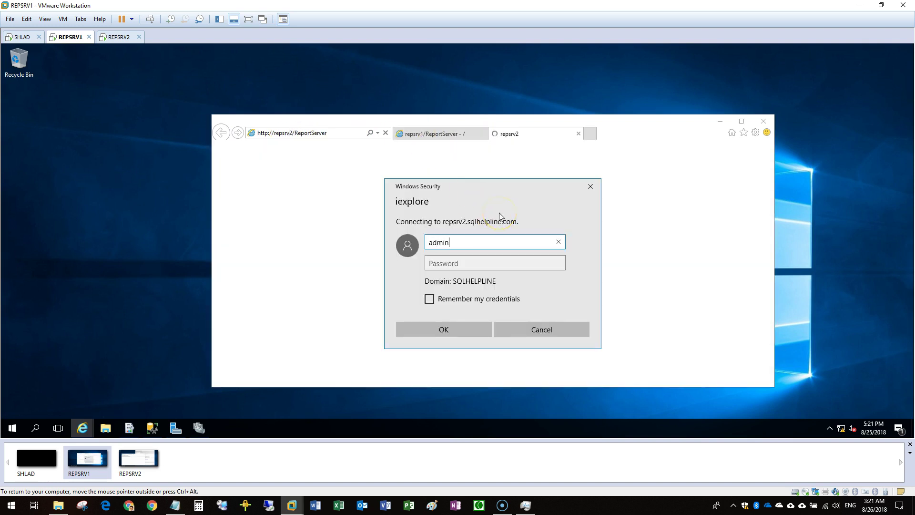
{"action": "key", "text": "Tab"}
{"action": "type", "text": "**"}
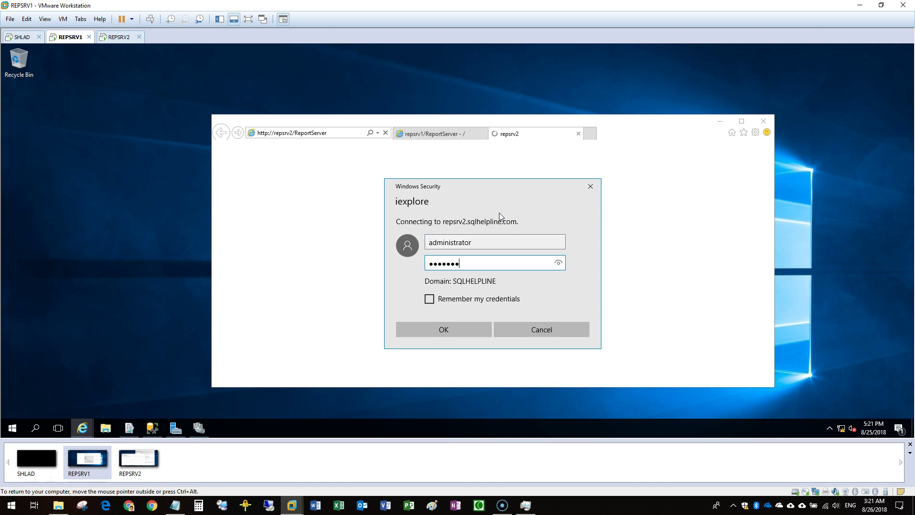
{"action": "type", "text": "*****"}
{"action": "key", "text": "Return"}
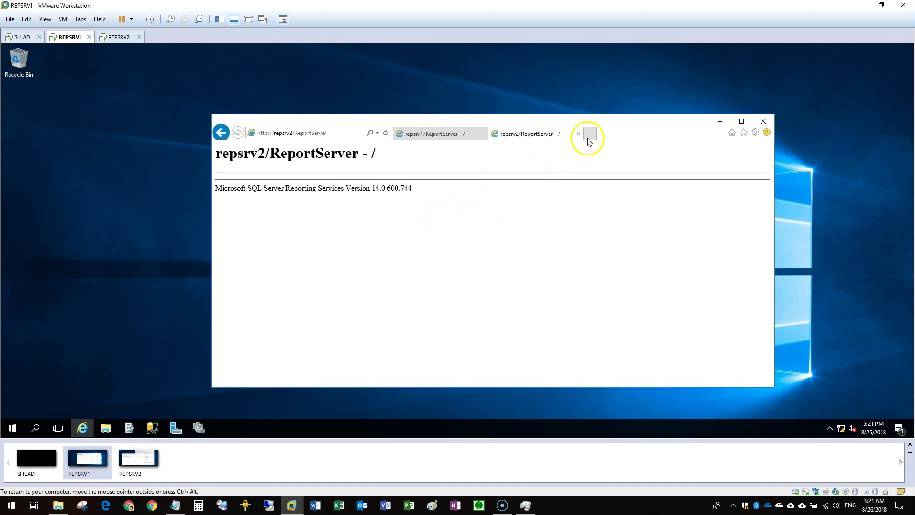
{"action": "left_click", "coordinate": [590, 134]}
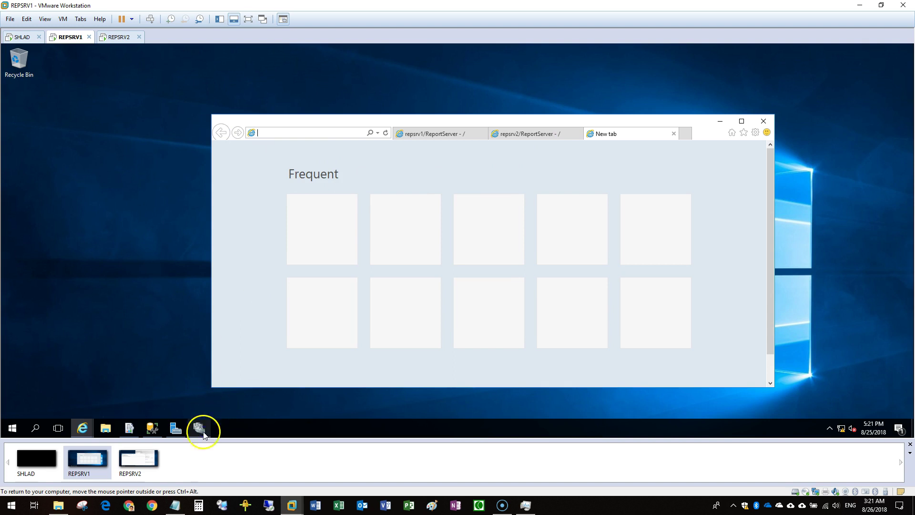
Look up the REPCLU cluster name in Failover Cluster Manager's cluster properties
{"action": "left_click", "coordinate": [199, 428]}
{"action": "left_click", "coordinate": [30, 93]}
{"action": "right_click", "coordinate": [30, 93]}
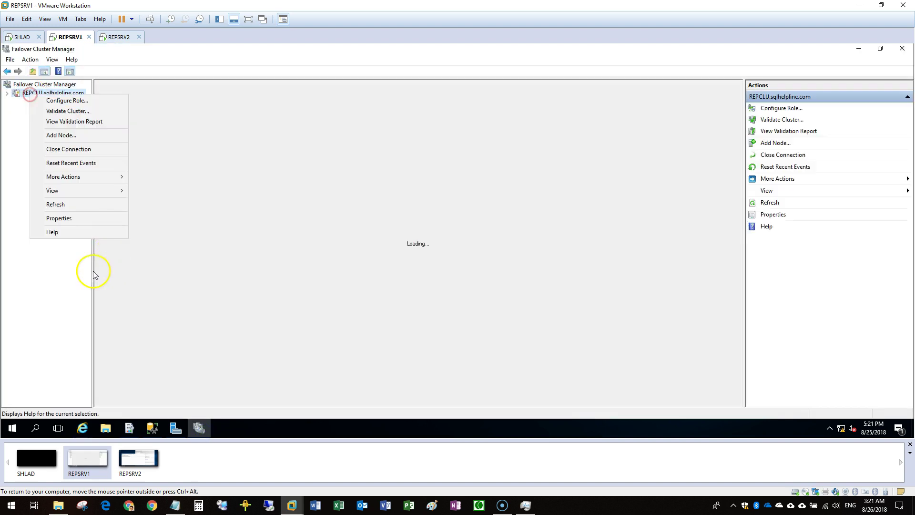
{"action": "left_click", "coordinate": [72, 217]}
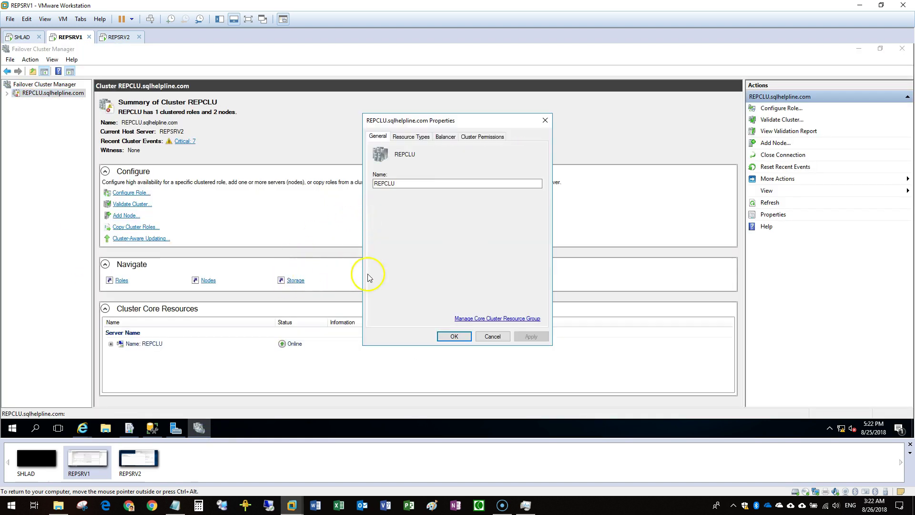
{"action": "double_click", "coordinate": [396, 183]}
{"action": "key", "text": "ctrl+c"}
{"action": "left_click", "coordinate": [545, 122]}
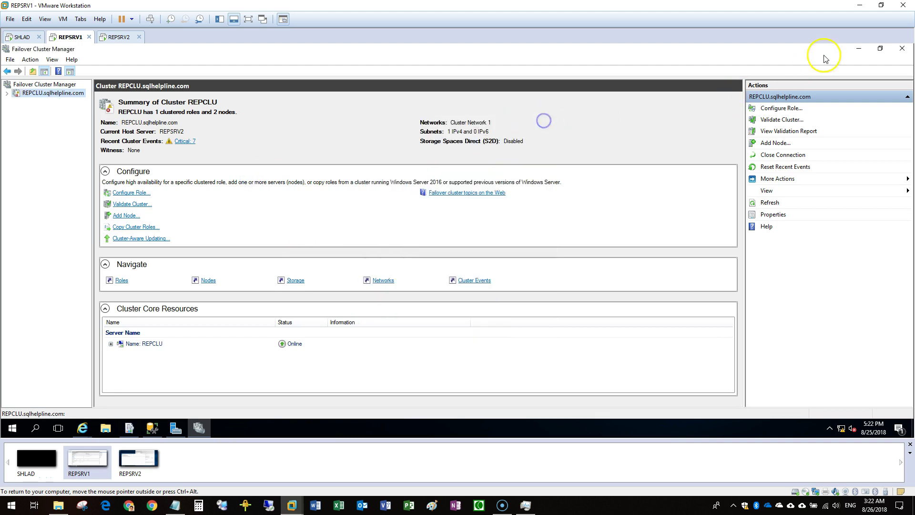
{"action": "left_click", "coordinate": [861, 49]}
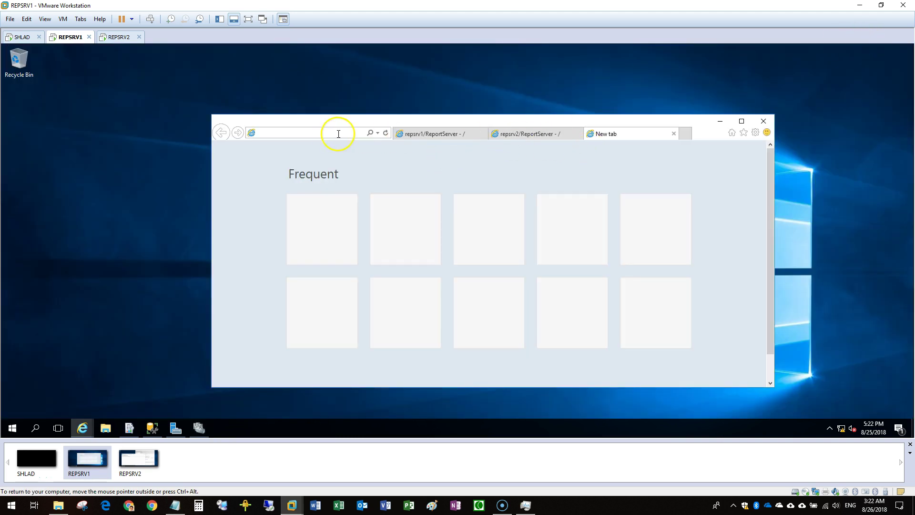
Point the repsrv1 ReportServer address at REPCLU and sign in with administrator credentials
{"action": "left_click", "coordinate": [542, 133]}
{"action": "left_click", "coordinate": [428, 134]}
{"action": "left_click", "coordinate": [283, 133]}
{"action": "double_click", "coordinate": [283, 133]}
{"action": "key", "text": "ctrl+v"}
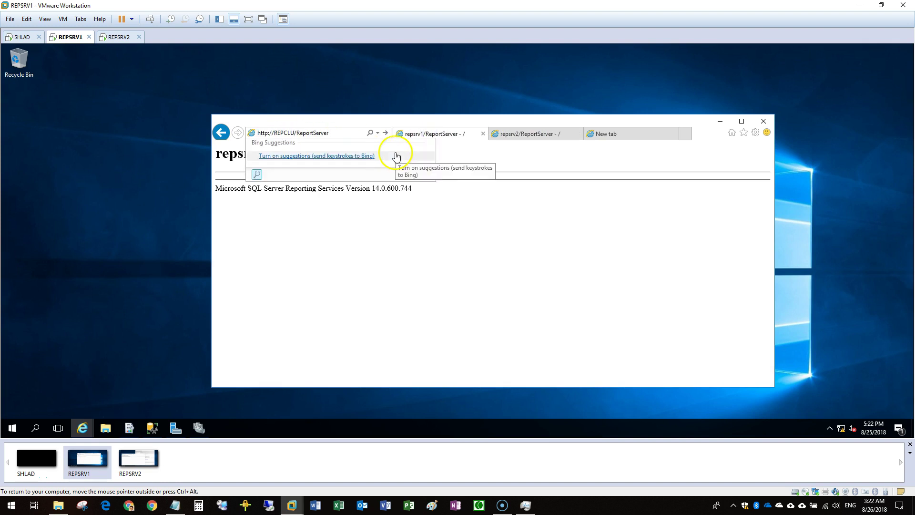
{"action": "key", "text": "Return"}
{"action": "type", "text": "administrator"}
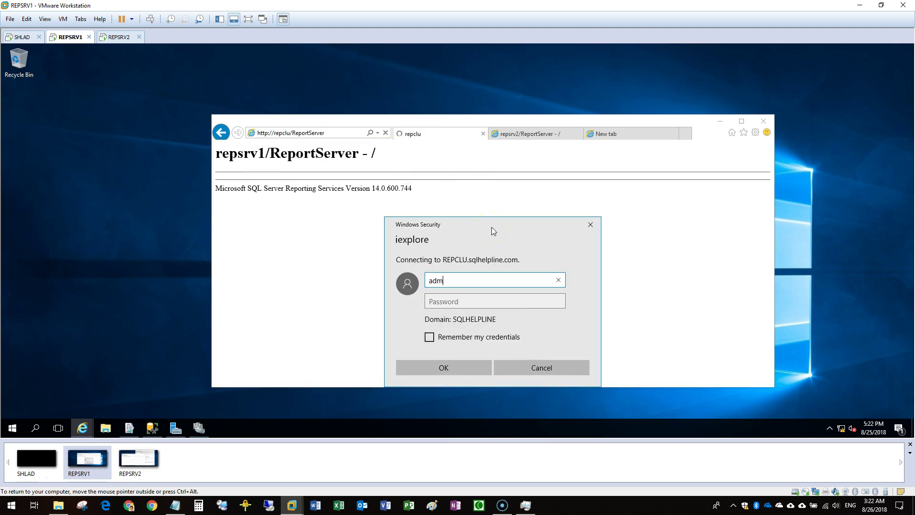
{"action": "key", "text": "Tab"}
{"action": "type", "text": "*********"}
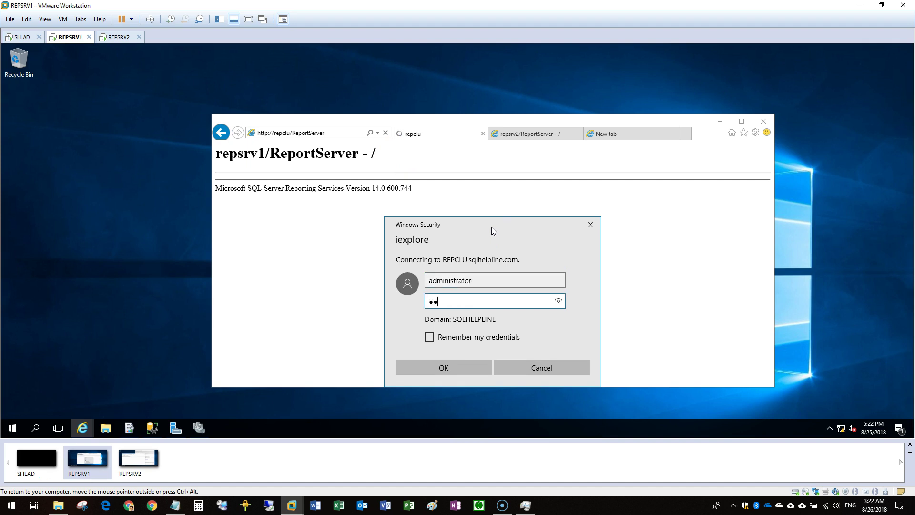
{"action": "key", "text": "Return"}
{"action": "type", "text": "•••••••••"}
{"action": "key", "text": "Return"}
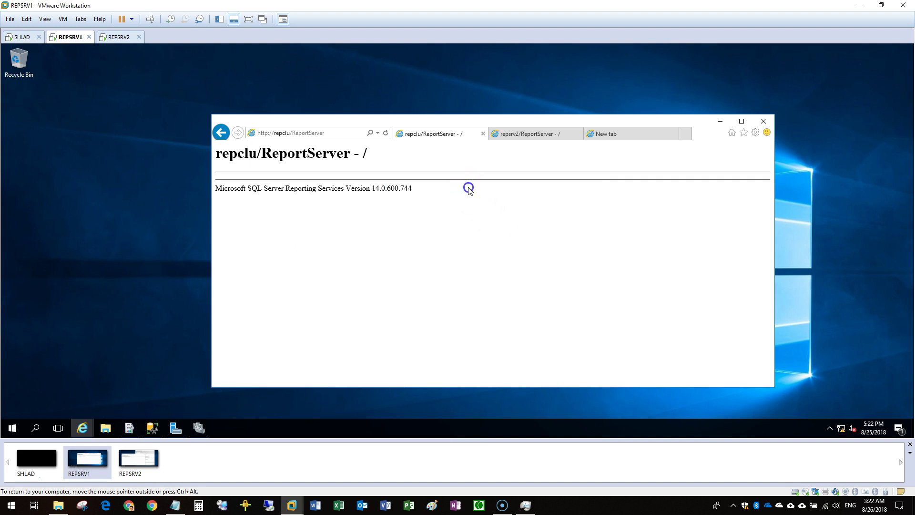
{"action": "left_click", "coordinate": [314, 133]}
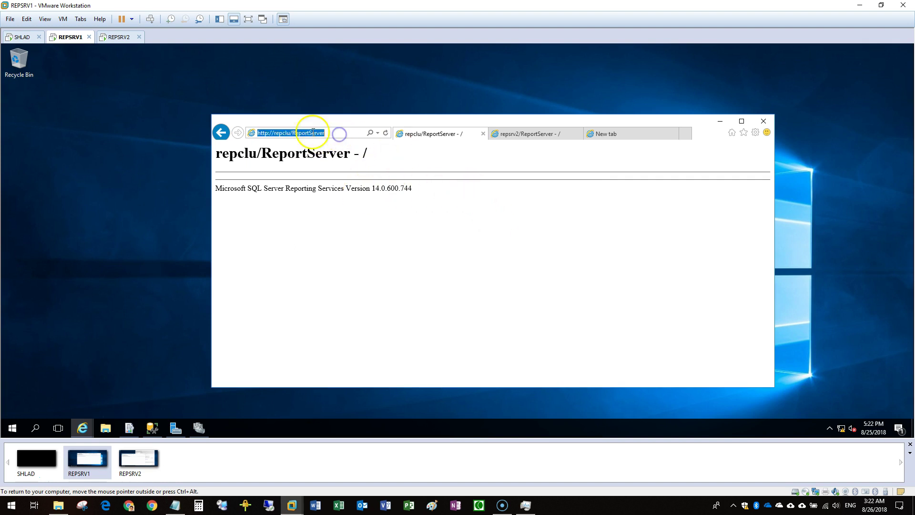
{"action": "left_click", "coordinate": [313, 134]}
{"action": "left_click", "coordinate": [346, 134]}
{"action": "key", "text": "BackSpace"}
{"action": "key", "text": "BackSpace"}
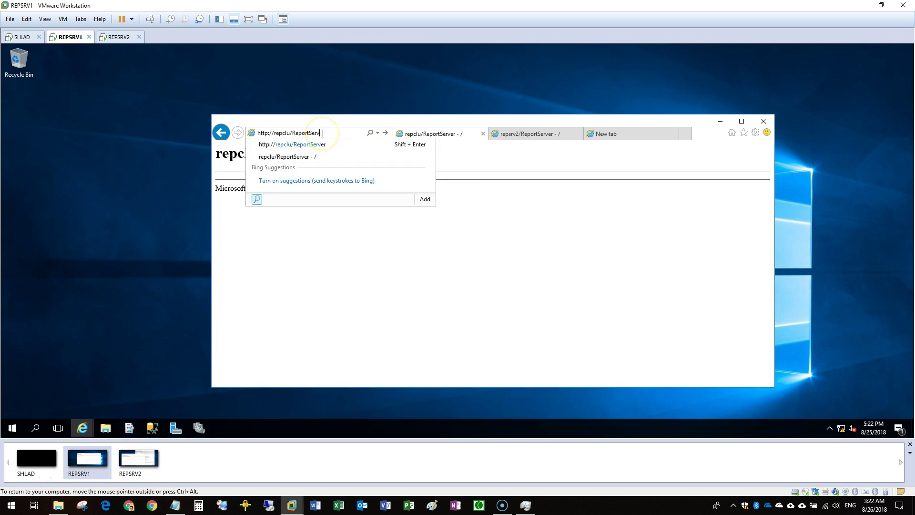
{"action": "type", "text": "server"}
{"action": "key", "text": "Return"}
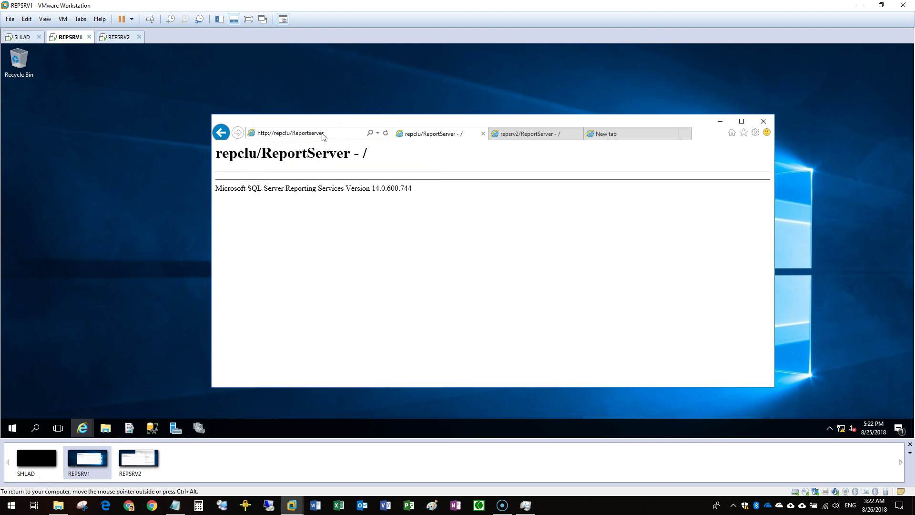
{"action": "left_click", "coordinate": [322, 134]}
{"action": "key", "text": "End"}
{"action": "key", "text": "BackSpace"}
{"action": "key", "text": "BackSpace"}
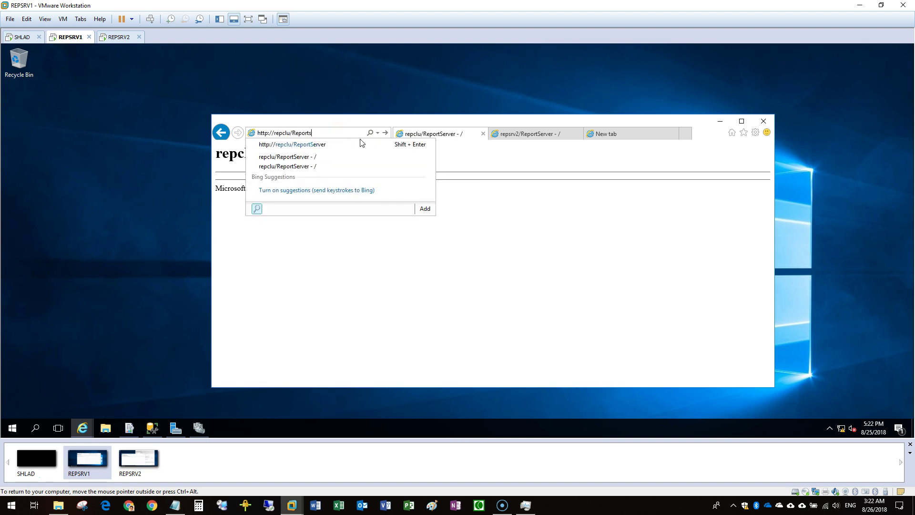
{"action": "key", "text": "Delete"}
{"action": "key", "text": "Return"}
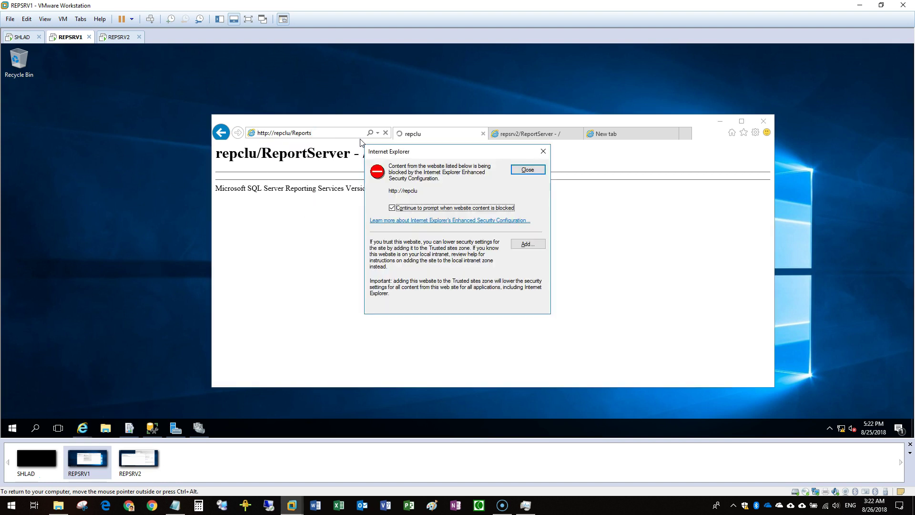
Add repclu to the Trusted sites list
{"action": "left_click", "coordinate": [526, 244]}
{"action": "left_click", "coordinate": [527, 219]}
{"action": "left_click", "coordinate": [523, 308]}
Dismiss the content-blocked warning and close the repsrv2 and empty extra tabs
{"action": "left_click", "coordinate": [528, 170]}
{"action": "left_click", "coordinate": [544, 135]}
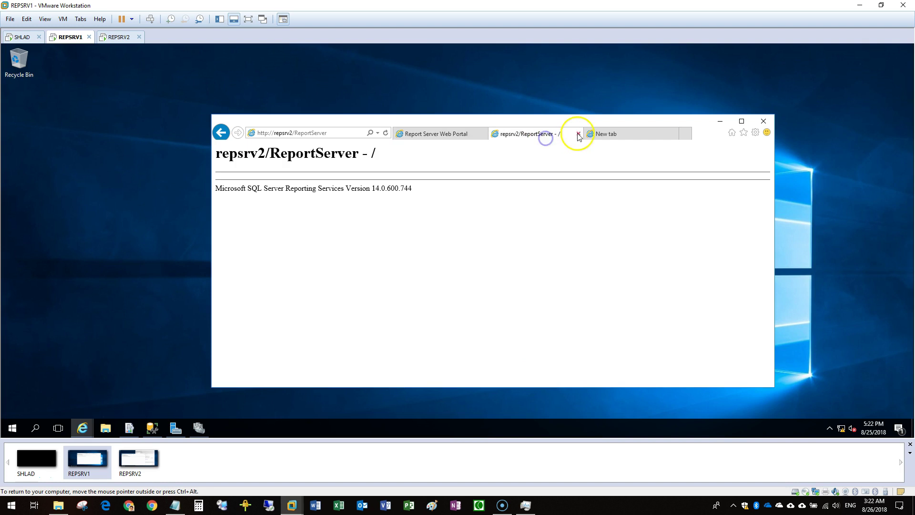
{"action": "left_click", "coordinate": [578, 134]}
{"action": "left_click", "coordinate": [580, 134]}
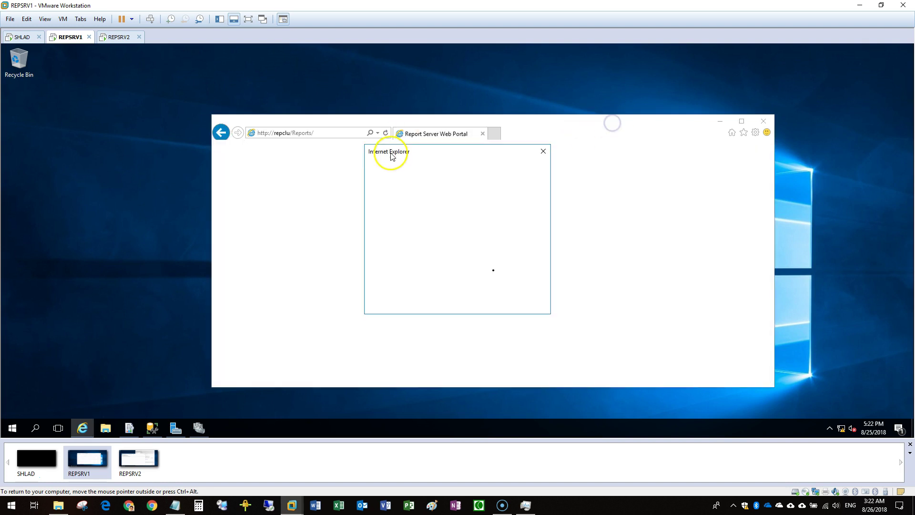
Add the remaining blocked content hosts to Trusted sites and maximize the browser
{"action": "left_click", "coordinate": [529, 244]}
{"action": "left_click", "coordinate": [527, 221]}
{"action": "left_click", "coordinate": [530, 308]}
{"action": "left_click", "coordinate": [529, 244]}
{"action": "left_click", "coordinate": [517, 233]}
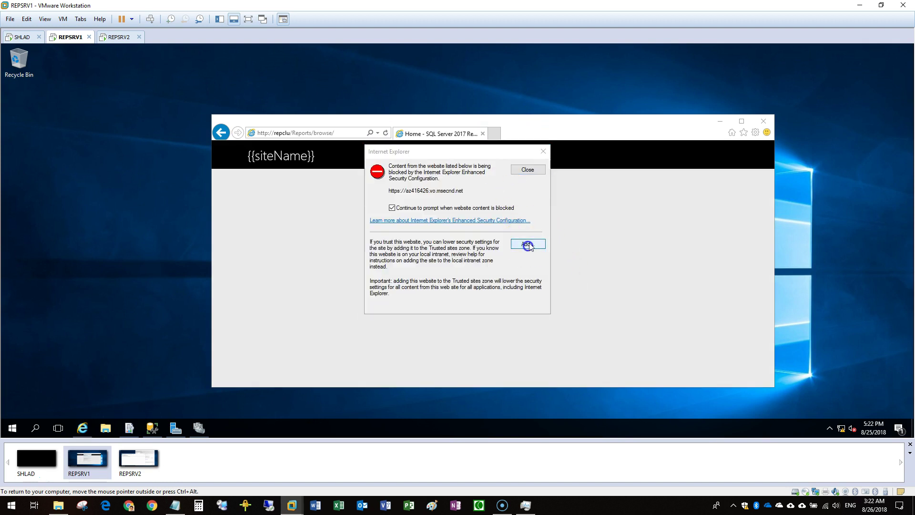
{"action": "left_click", "coordinate": [529, 245]}
{"action": "left_click", "coordinate": [527, 223]}
{"action": "left_click", "coordinate": [527, 309]}
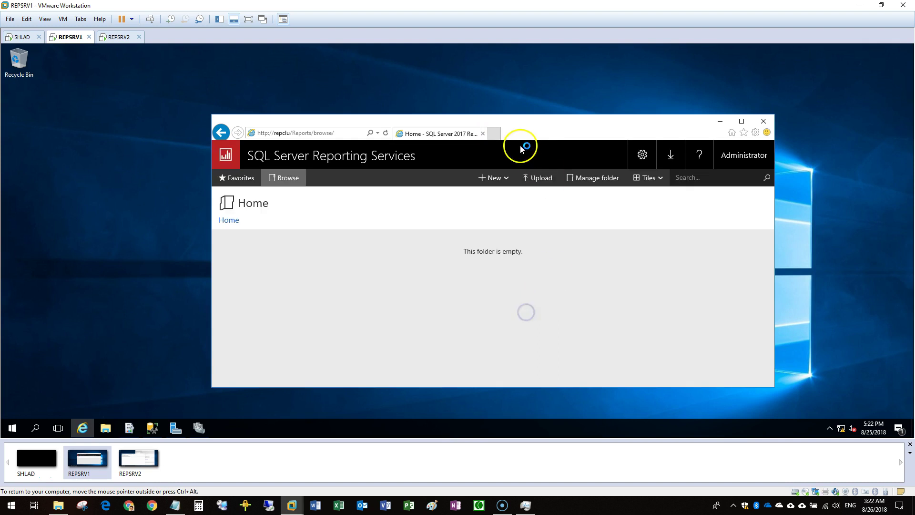
{"action": "double_click", "coordinate": [521, 129]}
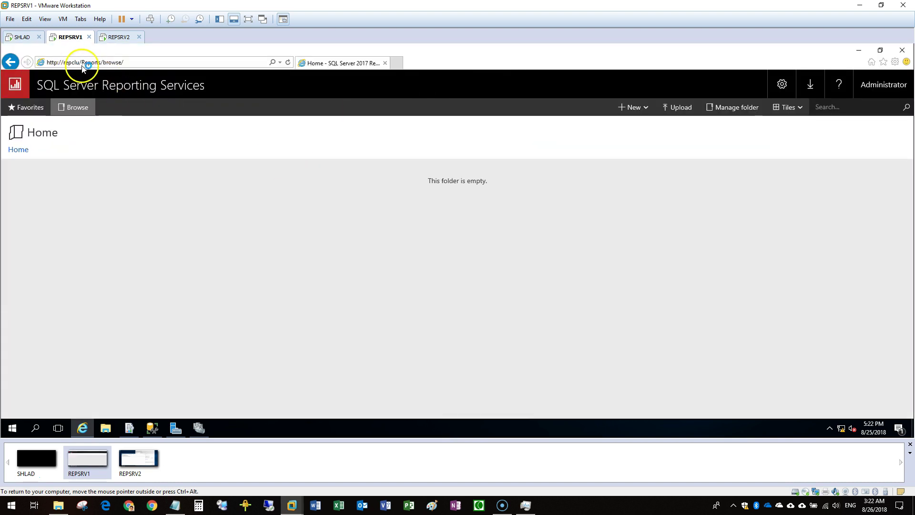
{"action": "left_click", "coordinate": [123, 63]}
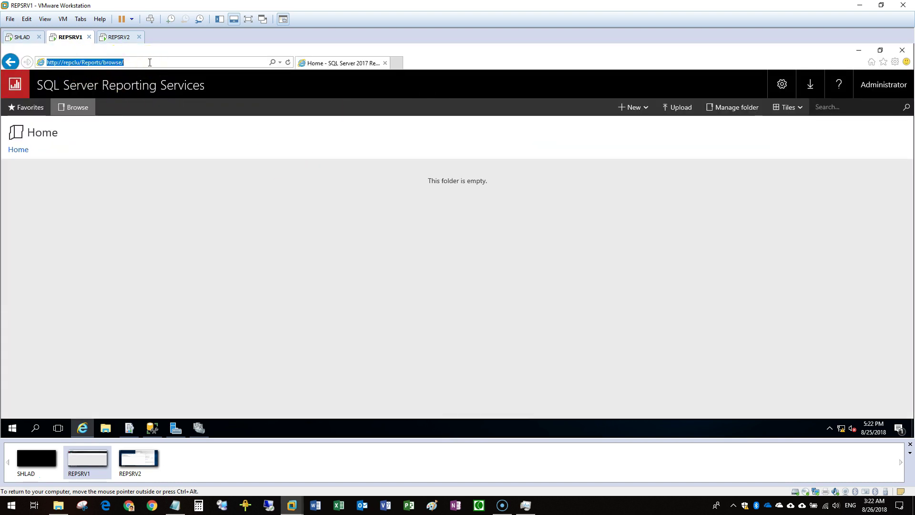
Create a new folder named Test1 in the portal's Home
{"action": "left_click", "coordinate": [636, 107]}
{"action": "left_click", "coordinate": [623, 127]}
{"action": "type", "text": "Te"}
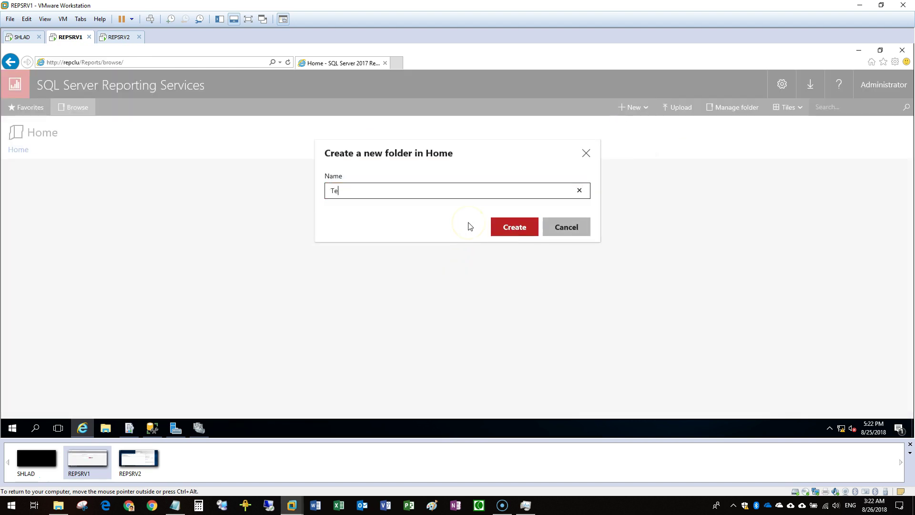
{"action": "type", "text": "st1"}
{"action": "left_click", "coordinate": [520, 228]}
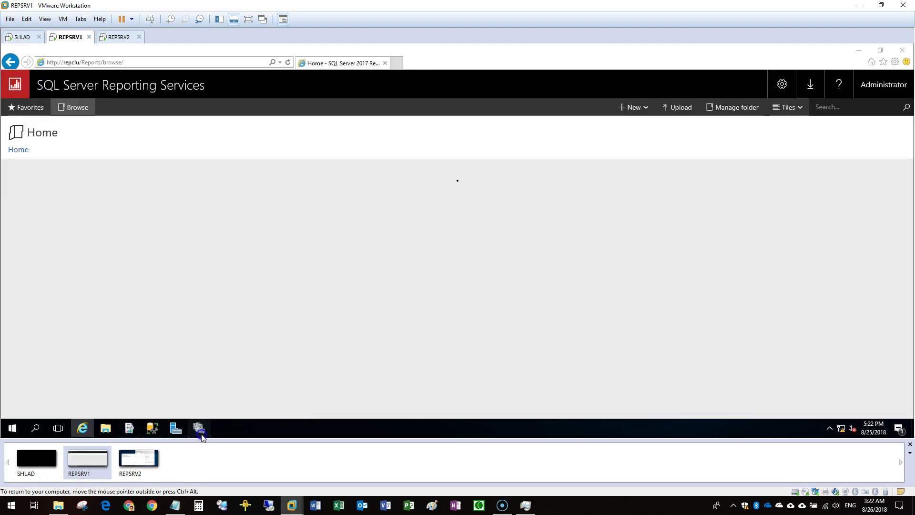
In Failover Cluster Manager, view REPCLU's roles and the AG role's resources
{"action": "left_click", "coordinate": [198, 428]}
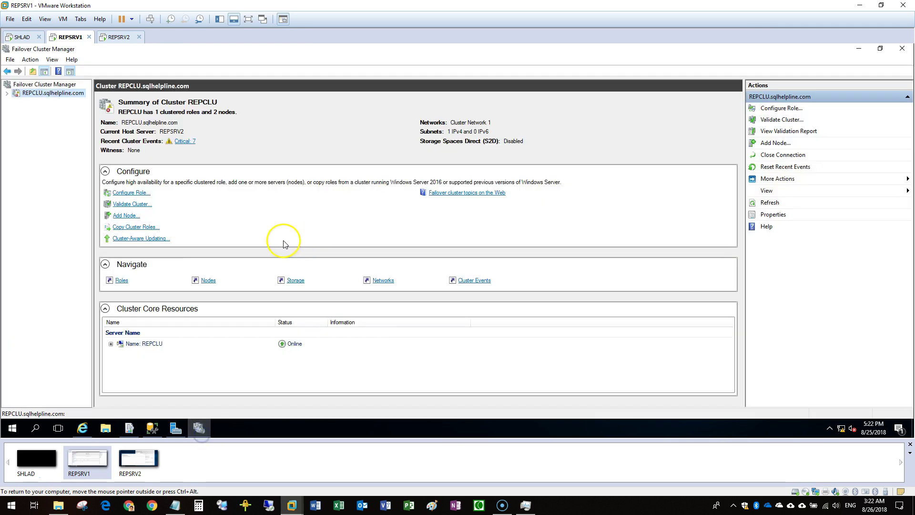
{"action": "left_click", "coordinate": [11, 97]}
{"action": "left_click", "coordinate": [28, 103]}
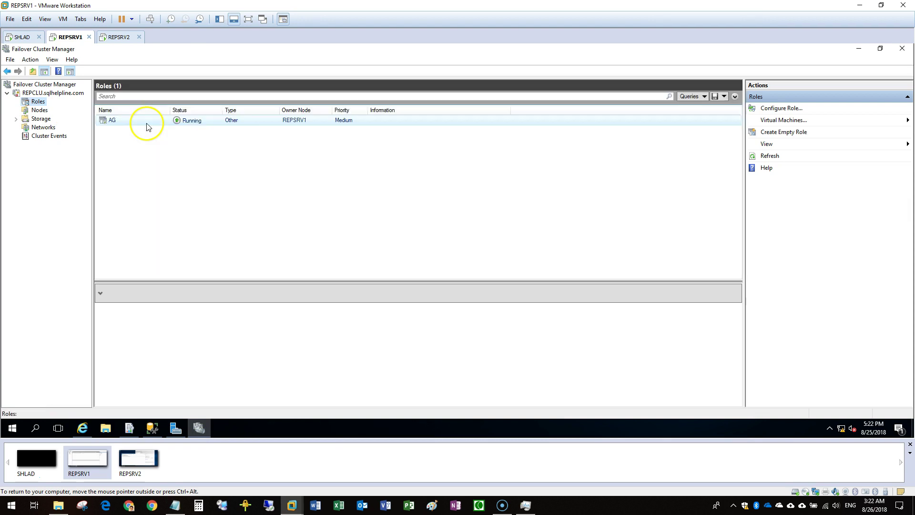
{"action": "left_click", "coordinate": [139, 401]}
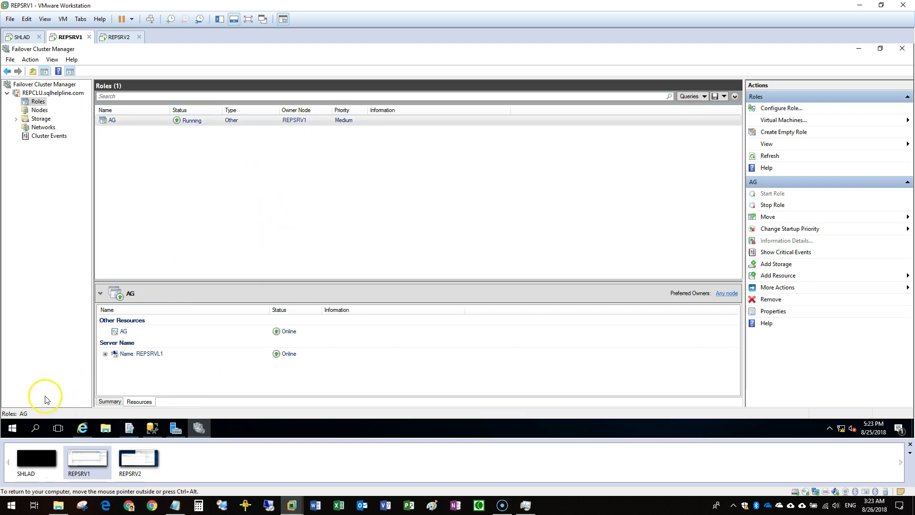
Check the Start menu power options, then bring the repclu portal window back
{"action": "left_click", "coordinate": [13, 432]}
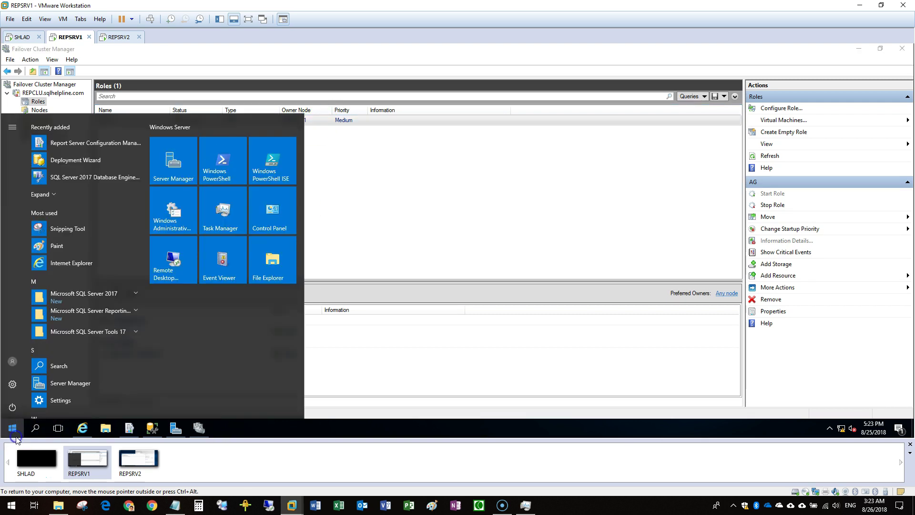
{"action": "left_click", "coordinate": [12, 407]}
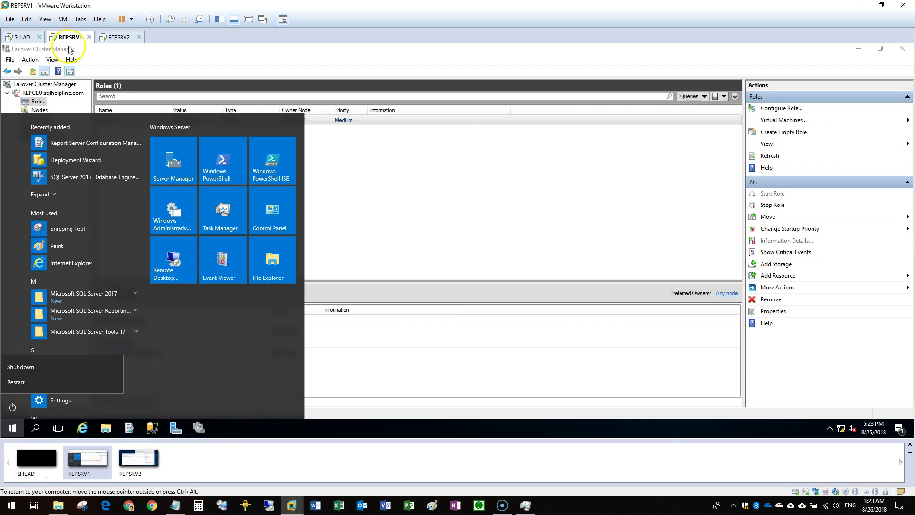
{"action": "left_click", "coordinate": [81, 428]}
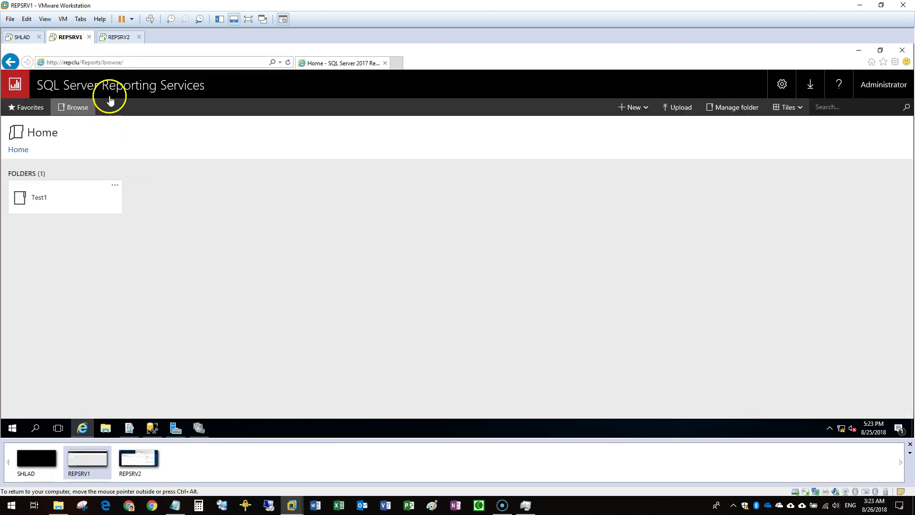
{"action": "left_click", "coordinate": [131, 61]}
{"action": "key", "text": "ctrl+c"}
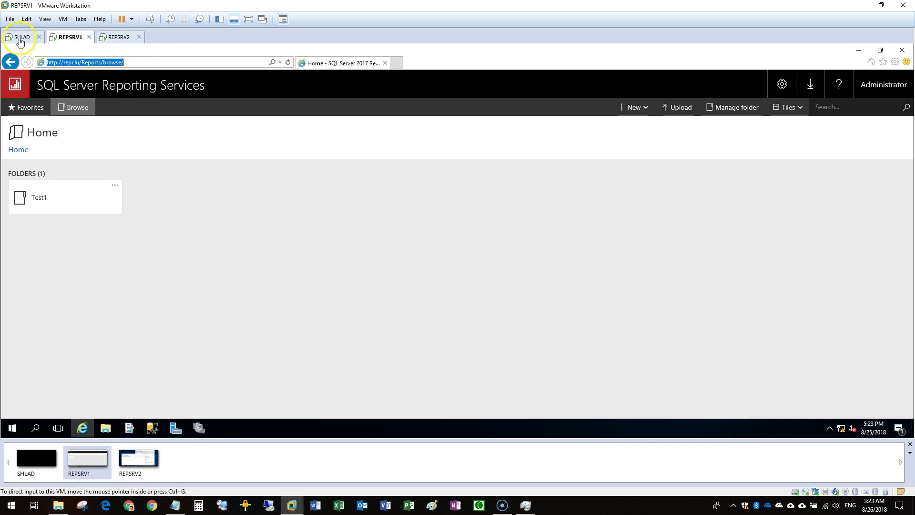
Switch to the SHLAD machine, sign in, and start Internet Explorer
{"action": "left_click", "coordinate": [24, 37]}
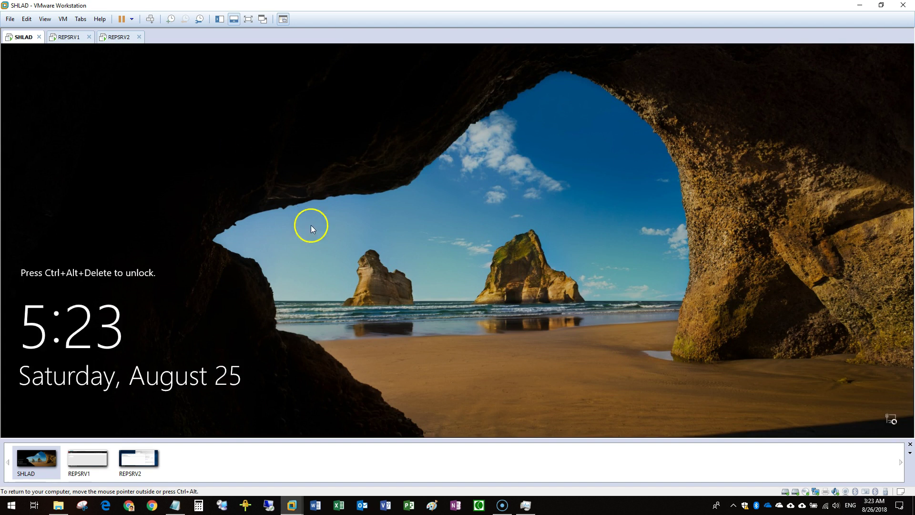
{"action": "key", "text": "ctrl+alt+Insert"}
{"action": "left_click", "coordinate": [434, 283]}
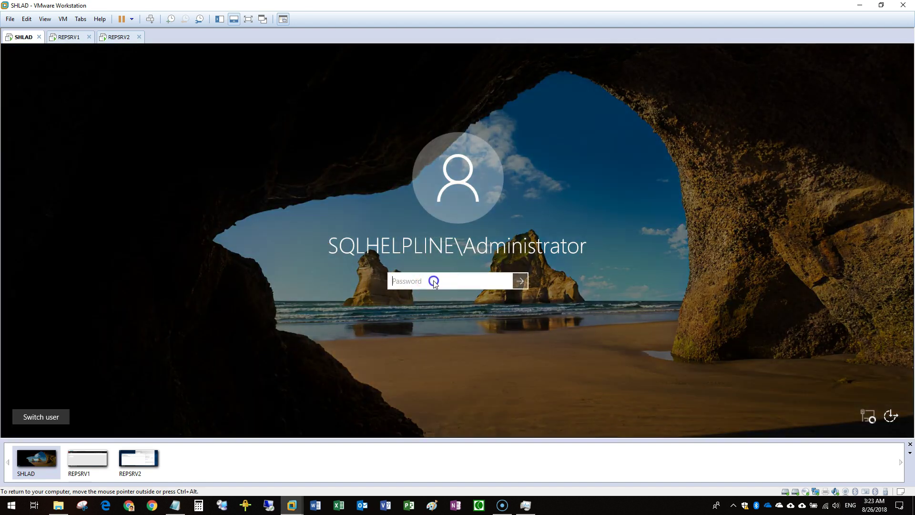
{"action": "key", "text": "Return"}
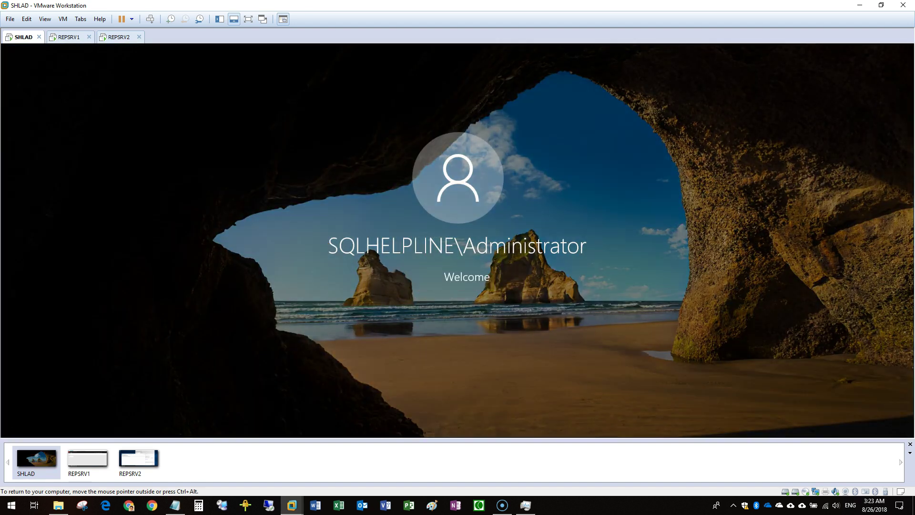
{"action": "left_click", "coordinate": [155, 428]}
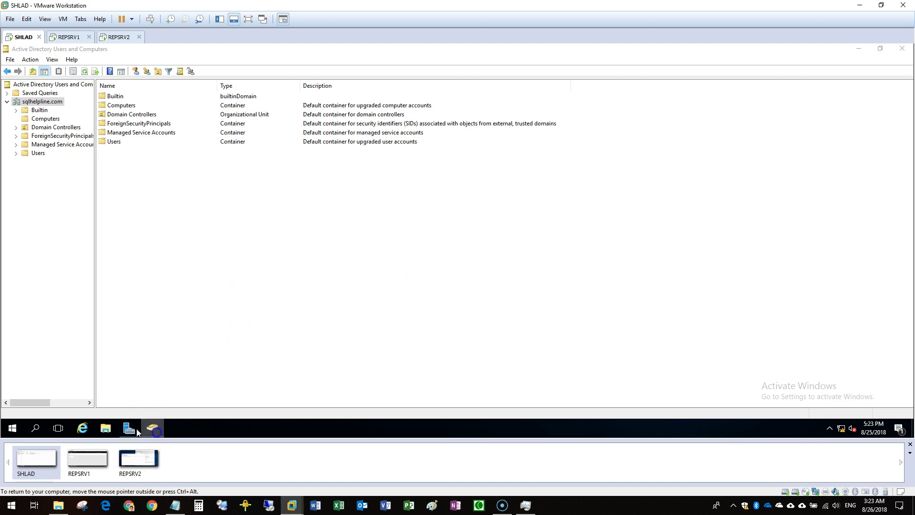
{"action": "left_click", "coordinate": [81, 427]}
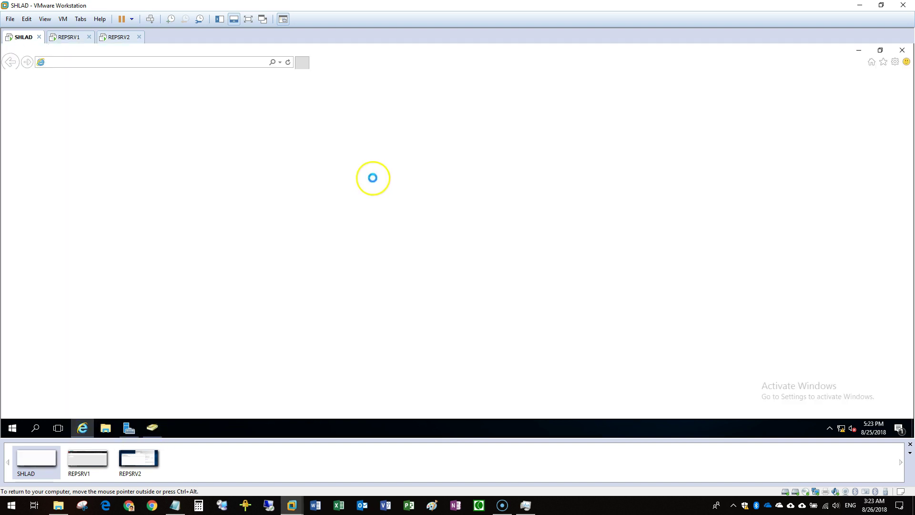
Load the repclu portal on SHLAD with administrator credentials, then return to REPSRV1
{"action": "key", "text": "ctrl+v"}
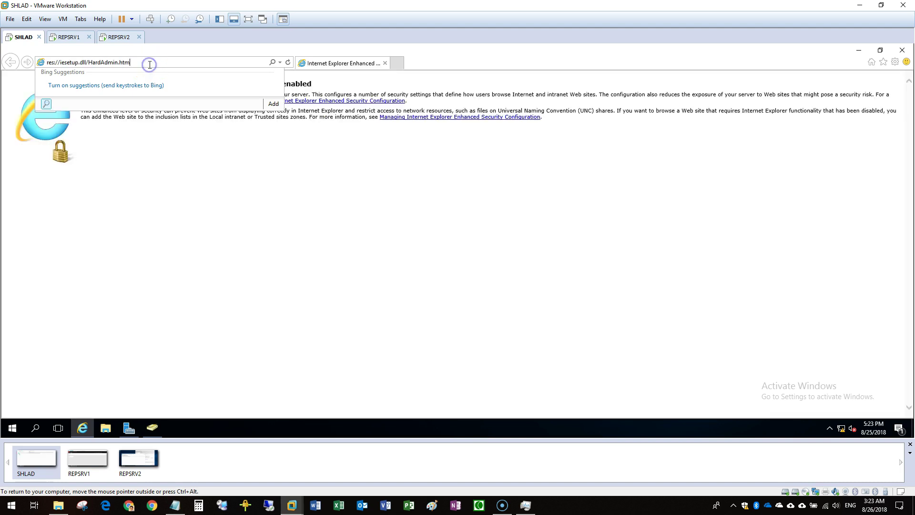
{"action": "left_click", "coordinate": [84, 62]}
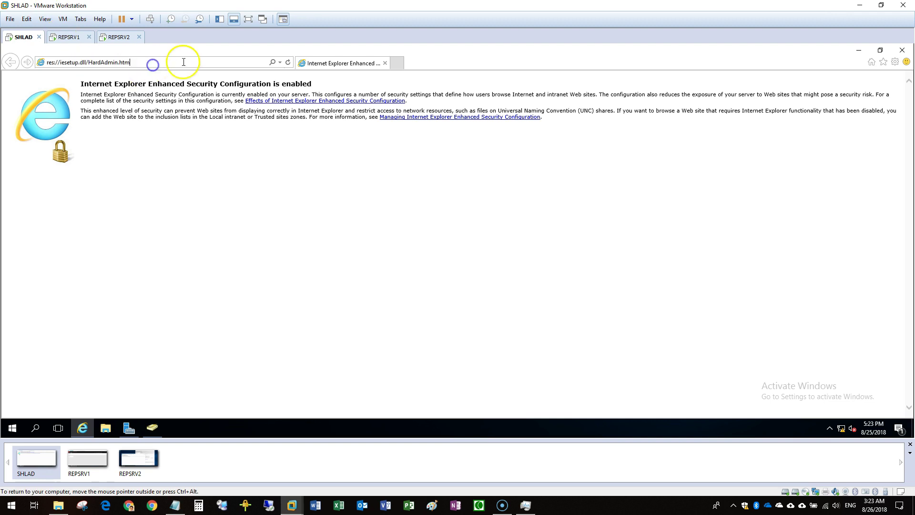
{"action": "key", "text": "ctrl+v"}
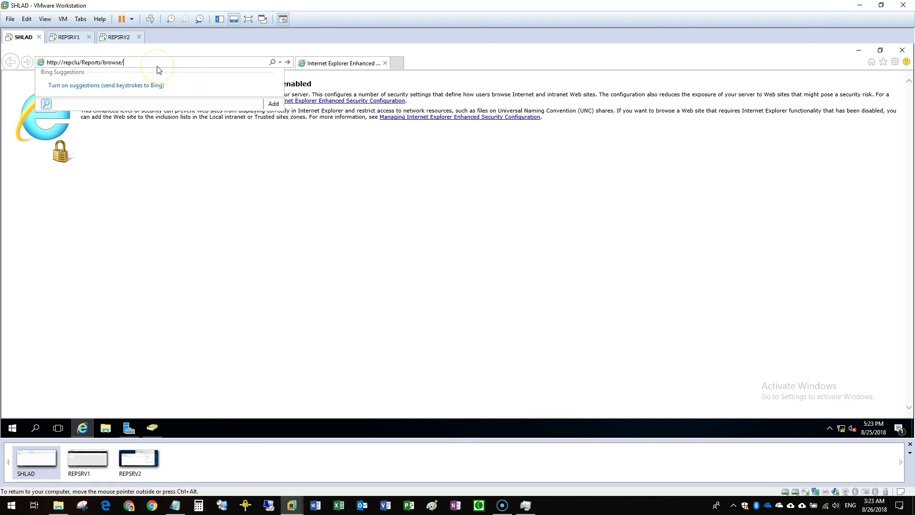
{"action": "key", "text": "Return"}
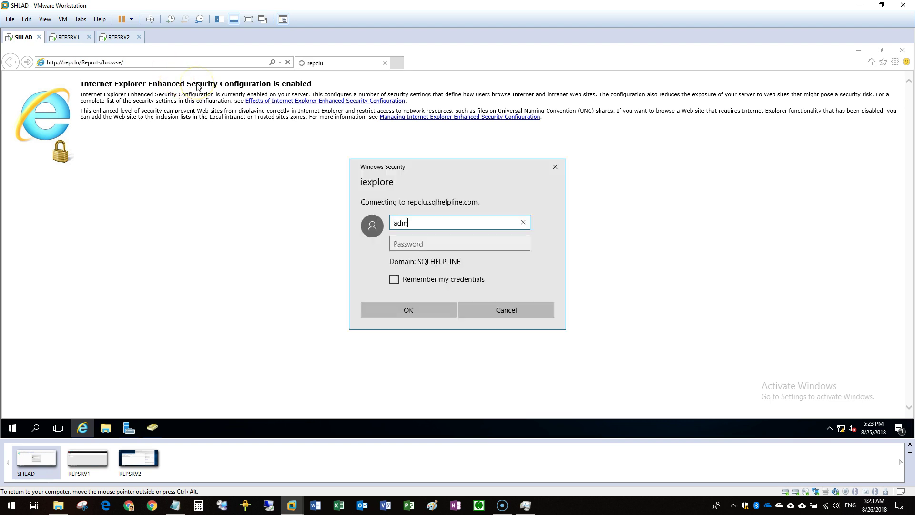
{"action": "type", "text": "administrator"}
{"action": "key", "text": "Tab"}
{"action": "type", "text": "P@ssw0rd1"}
{"action": "key", "text": "Return"}
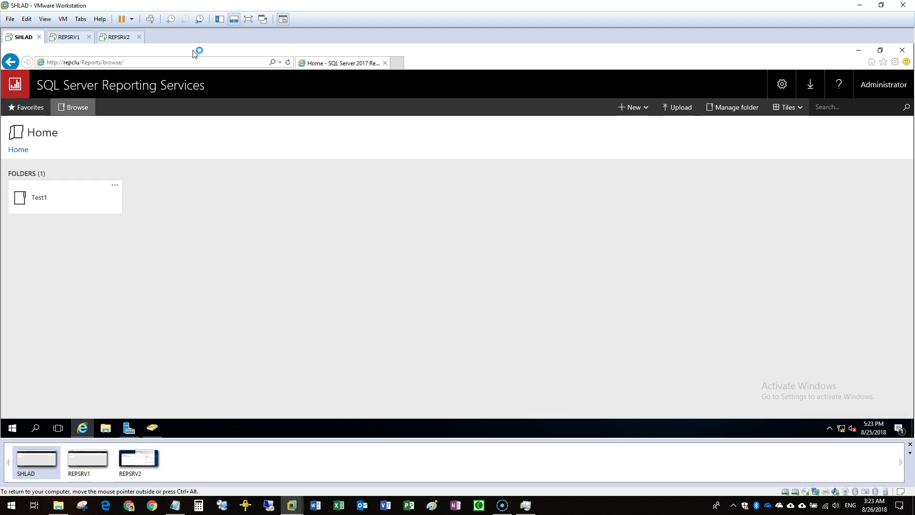
{"action": "left_click", "coordinate": [67, 37]}
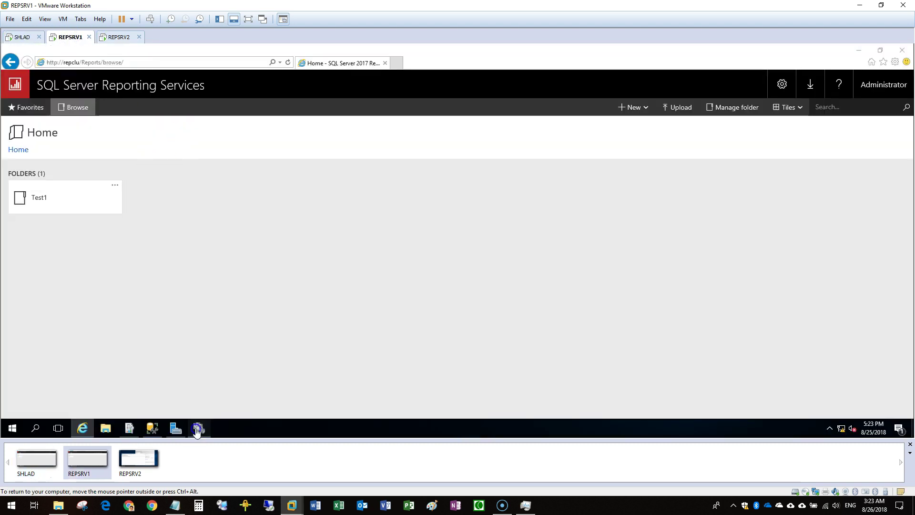
Check REPCLU's roles, then close the cluster manager and Reporting Services browser
{"action": "left_click", "coordinate": [199, 428]}
{"action": "left_click", "coordinate": [48, 92]}
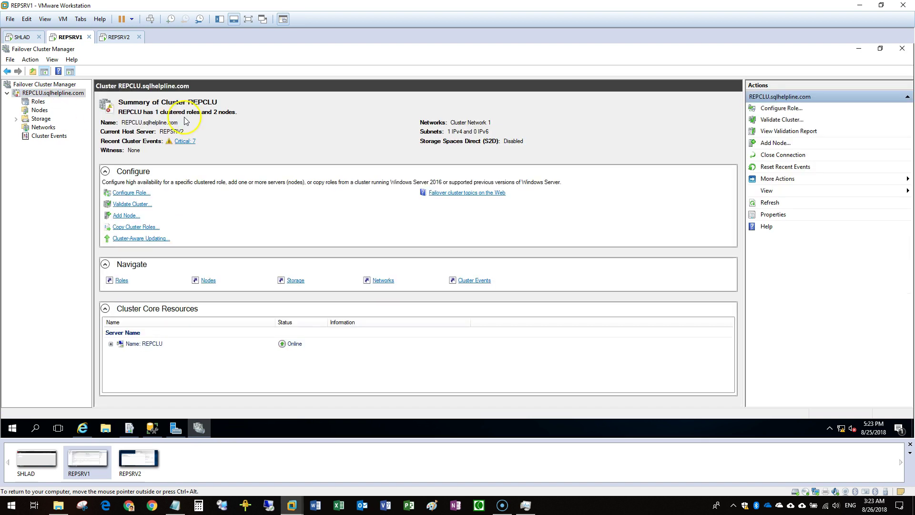
{"action": "left_click", "coordinate": [38, 102]}
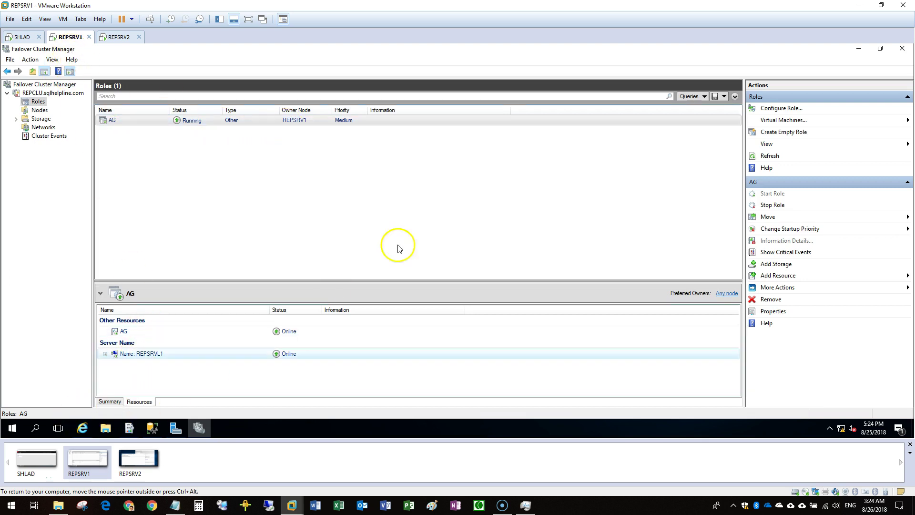
{"action": "left_click", "coordinate": [911, 47]}
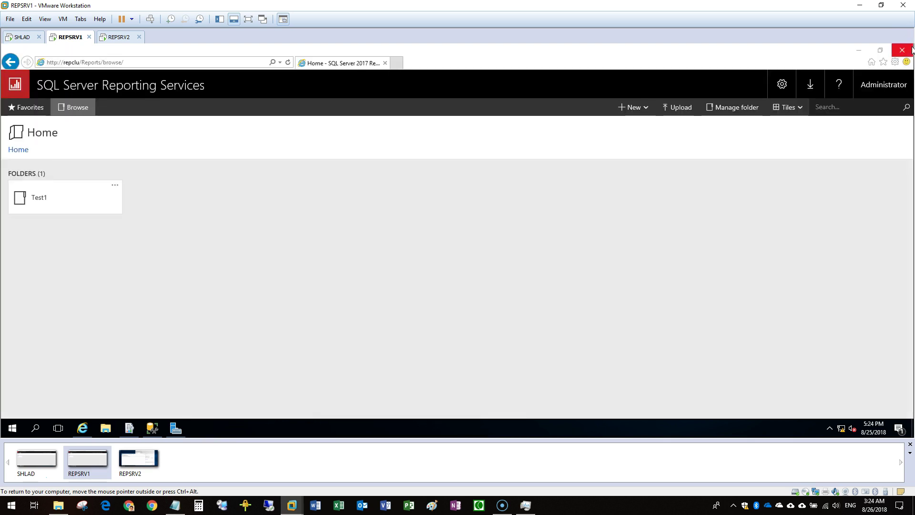
{"action": "left_click", "coordinate": [910, 47]}
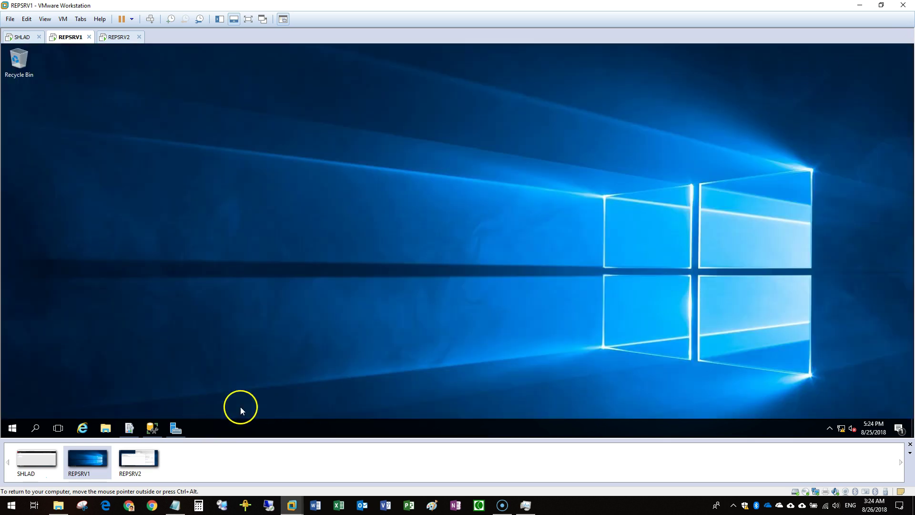
Shut down REPSRV1 as an unplanned shutdown and move to the REPSRV2 machine
{"action": "left_click", "coordinate": [13, 428]}
{"action": "left_click", "coordinate": [13, 407]}
{"action": "left_click", "coordinate": [29, 365]}
{"action": "left_click", "coordinate": [153, 380]}
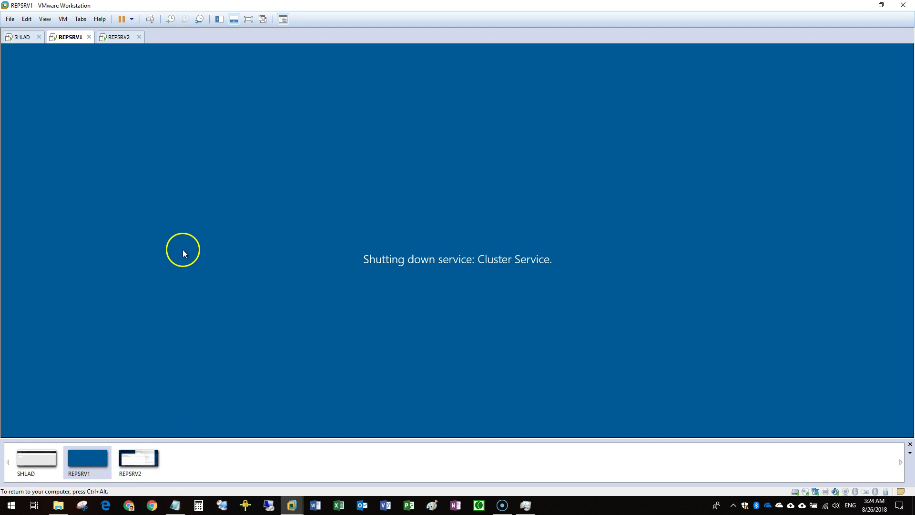
{"action": "left_click", "coordinate": [118, 37]}
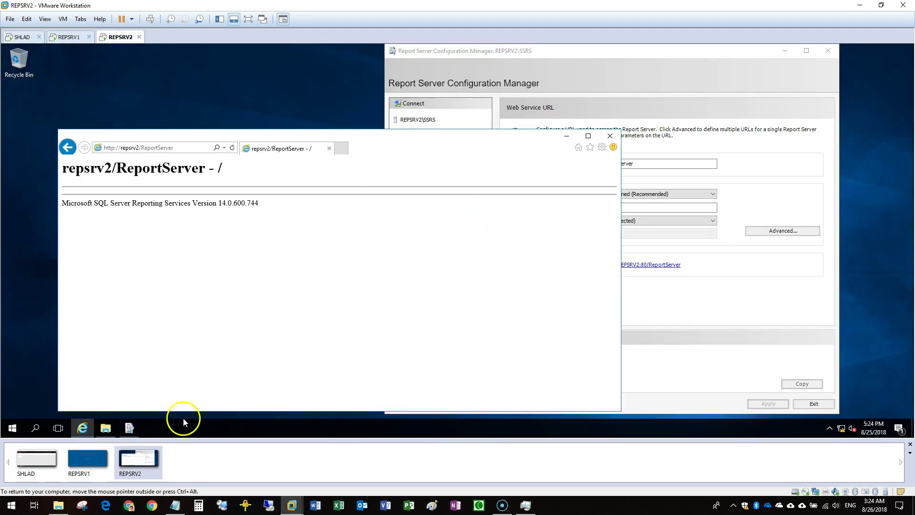
Clear REPSRV2's desktop by closing the ReportServer page, Configuration Manager and Documents folder
{"action": "left_click", "coordinate": [17, 426]}
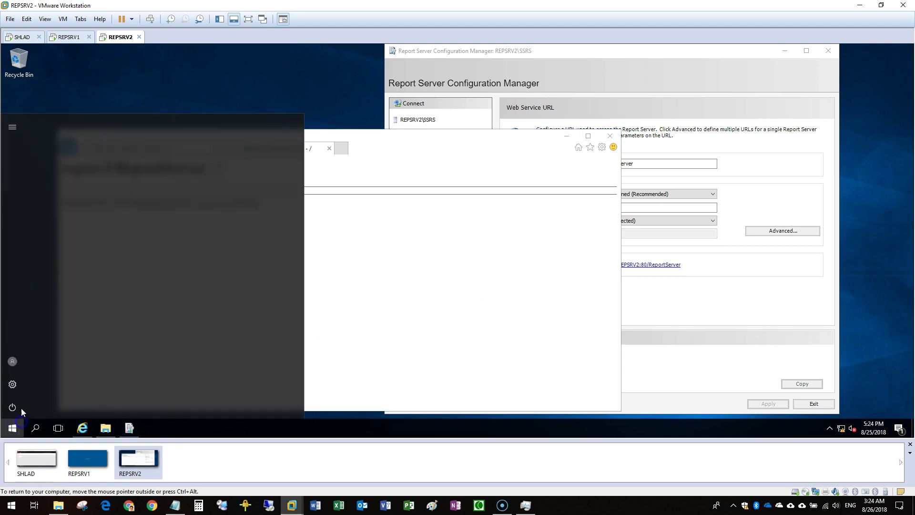
{"action": "left_click", "coordinate": [238, 93]}
{"action": "left_click", "coordinate": [610, 136]}
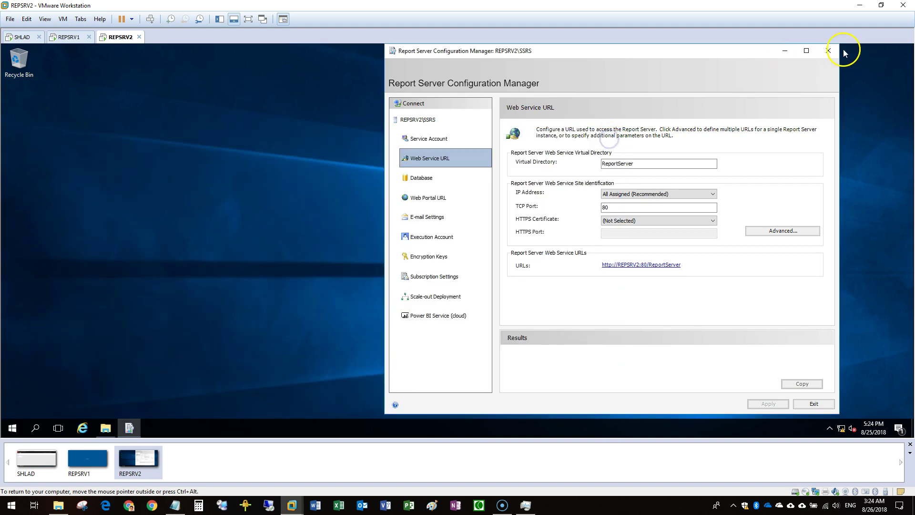
{"action": "left_click", "coordinate": [829, 50]}
{"action": "left_click", "coordinate": [109, 428]}
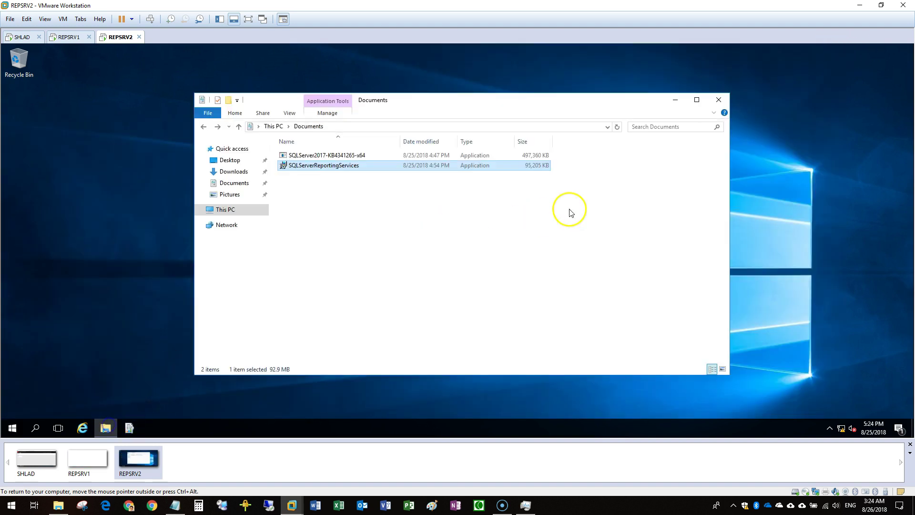
{"action": "left_click", "coordinate": [718, 101]}
Launch Failover Cluster Manager from Server Manager's Tools and maximize it
{"action": "left_click", "coordinate": [14, 428]}
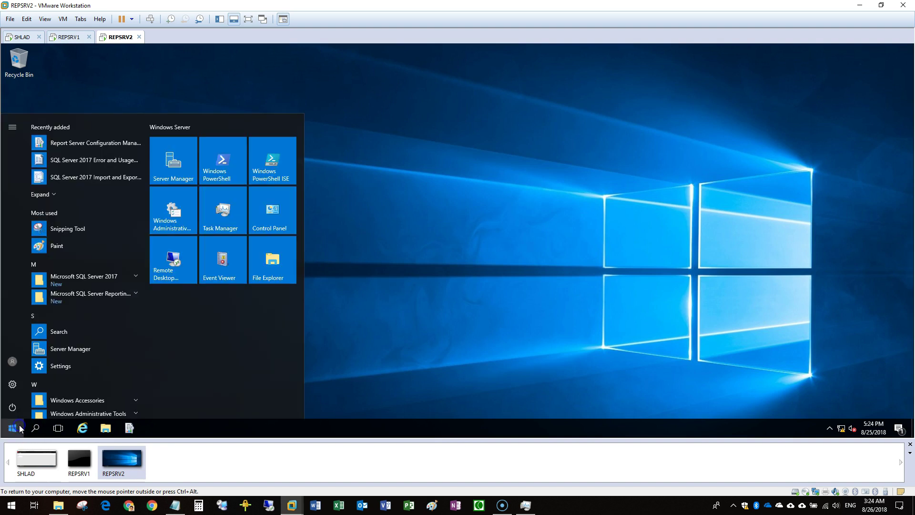
{"action": "left_click", "coordinate": [168, 178]}
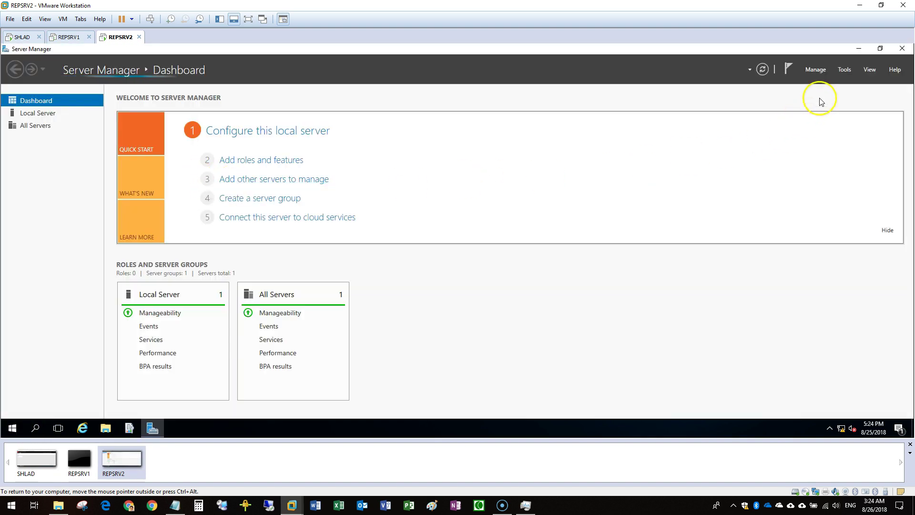
{"action": "left_click", "coordinate": [844, 69]}
{"action": "left_click", "coordinate": [833, 143]}
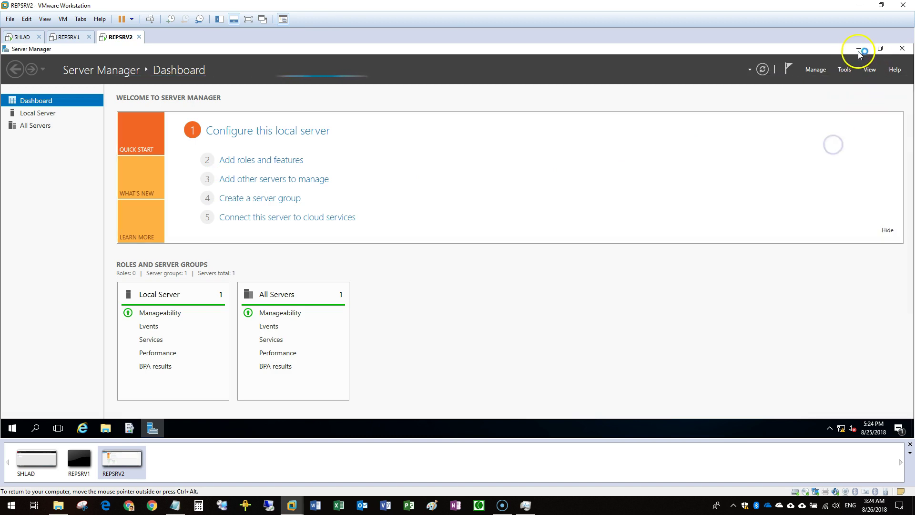
{"action": "left_click", "coordinate": [858, 48]}
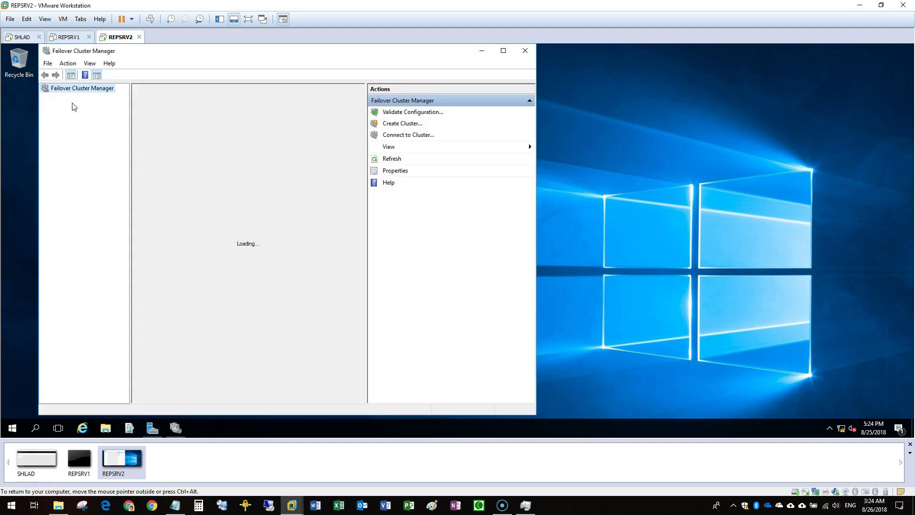
{"action": "left_click", "coordinate": [67, 105]}
{"action": "double_click", "coordinate": [124, 51]}
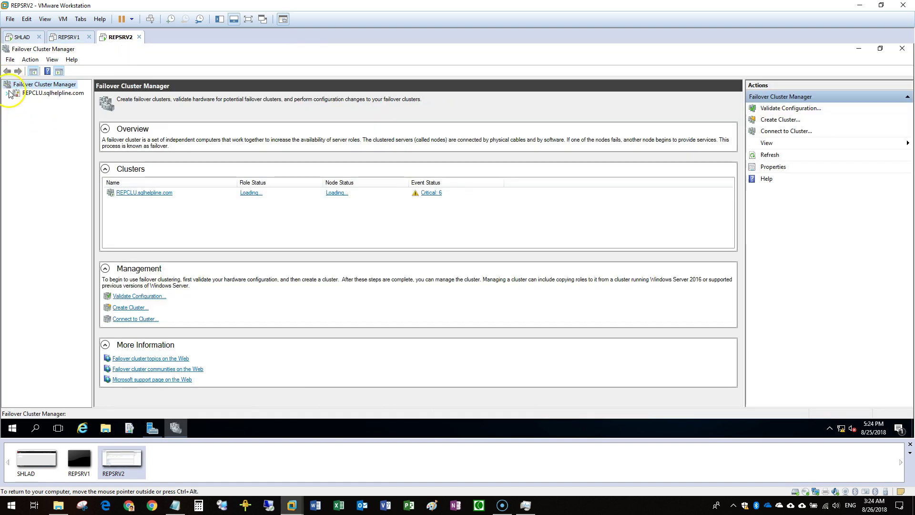
Confirm in REPCLU's Roles that the AG role and resources run on REPSRV2, then return to SHLAD
{"action": "double_click", "coordinate": [36, 93]}
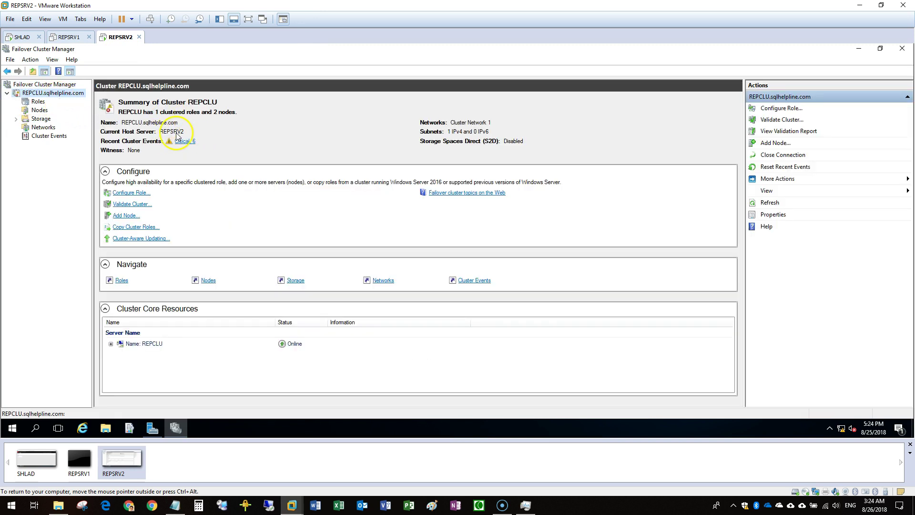
{"action": "left_click", "coordinate": [40, 102]}
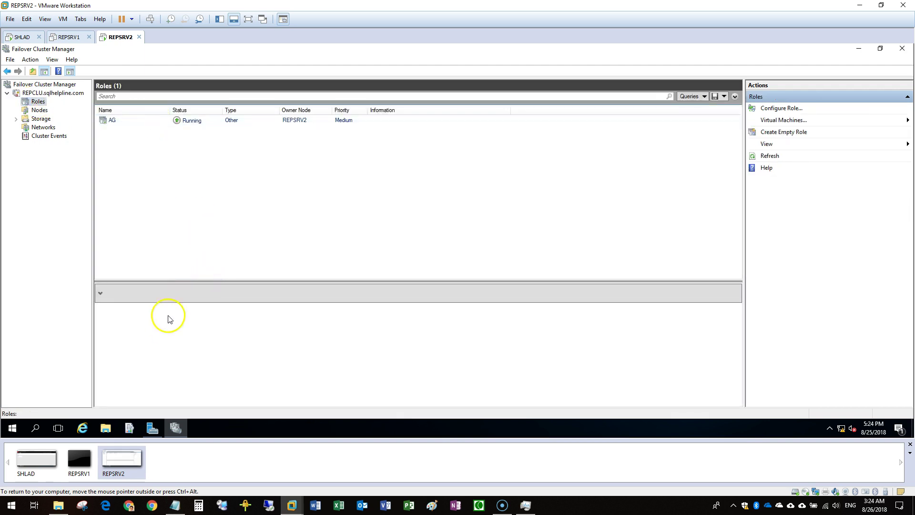
{"action": "left_click", "coordinate": [107, 121]}
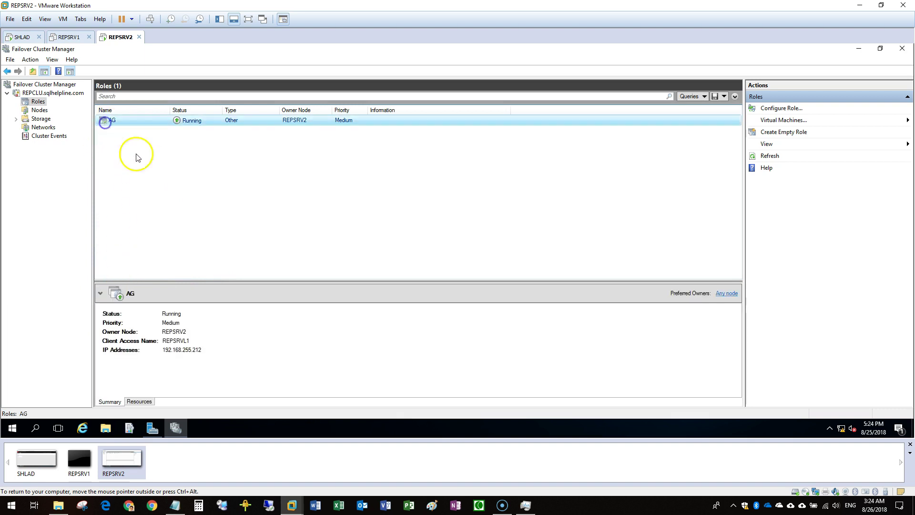
{"action": "left_click", "coordinate": [140, 401]}
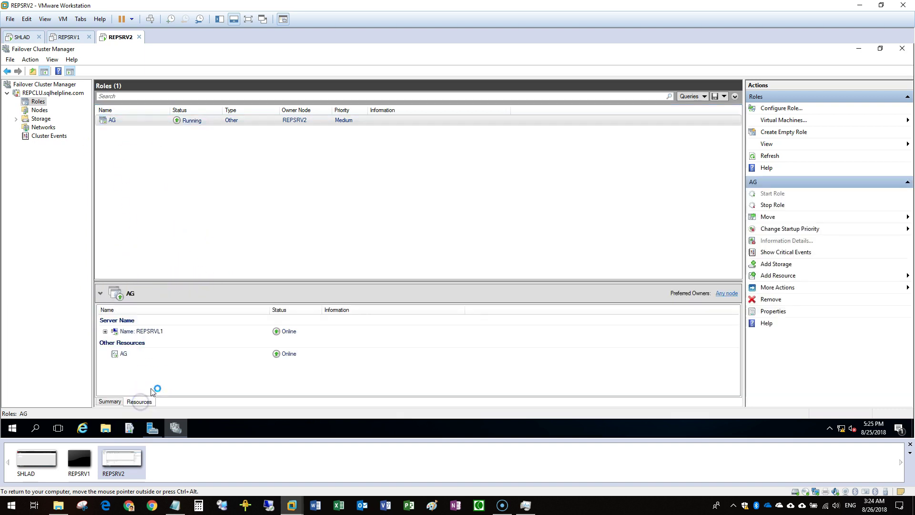
{"action": "left_click", "coordinate": [22, 37]}
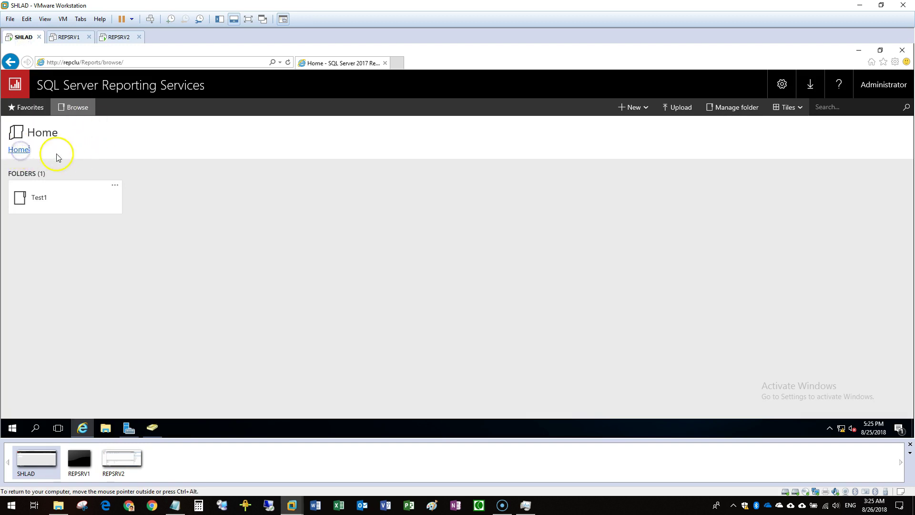
Open Test1 and return Home, refreshing the portal to verify it still responds
{"action": "left_click", "coordinate": [79, 199]}
{"action": "left_click", "coordinate": [20, 151]}
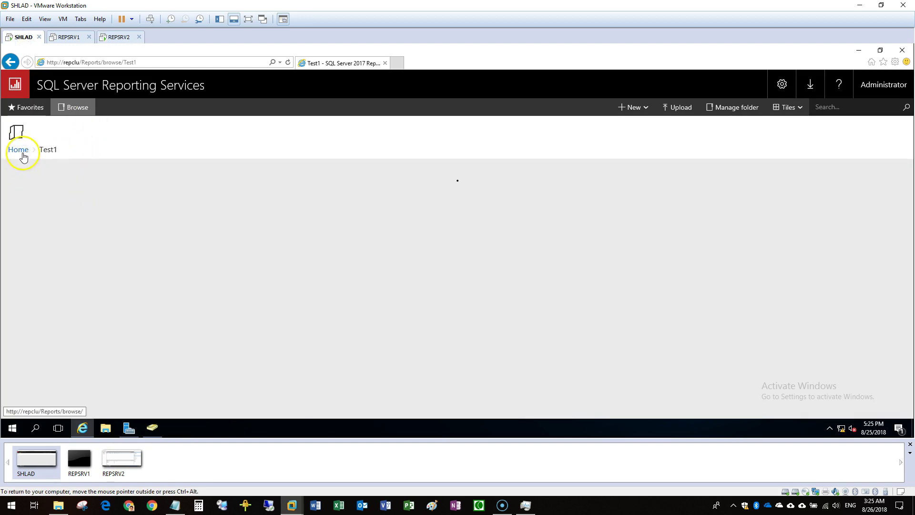
{"action": "left_click", "coordinate": [288, 62]}
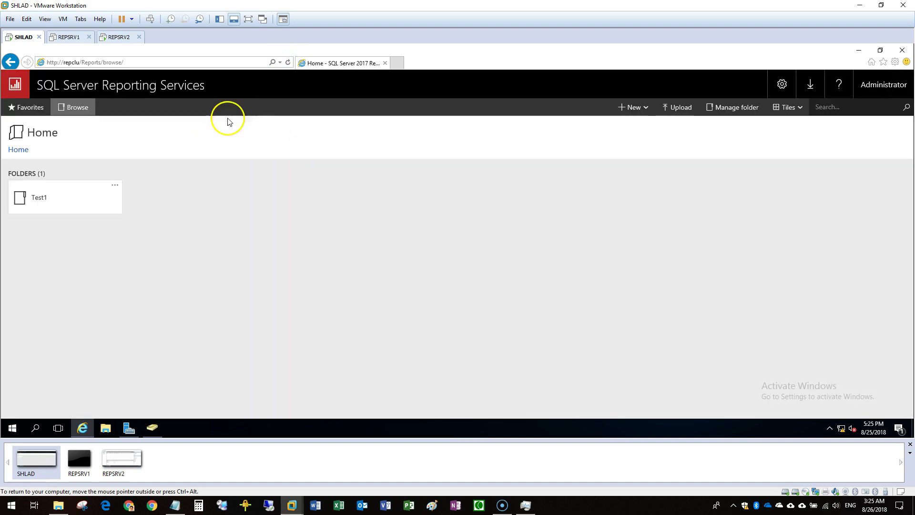
{"action": "left_click", "coordinate": [75, 206]}
{"action": "left_click", "coordinate": [19, 151]}
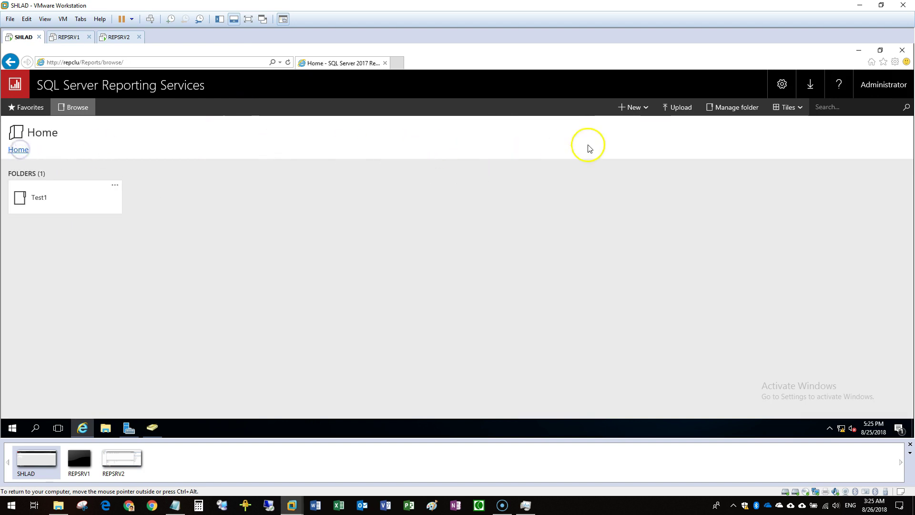
Create a new folder named Test2 in Home
{"action": "left_click", "coordinate": [637, 106]}
{"action": "left_click", "coordinate": [612, 132]}
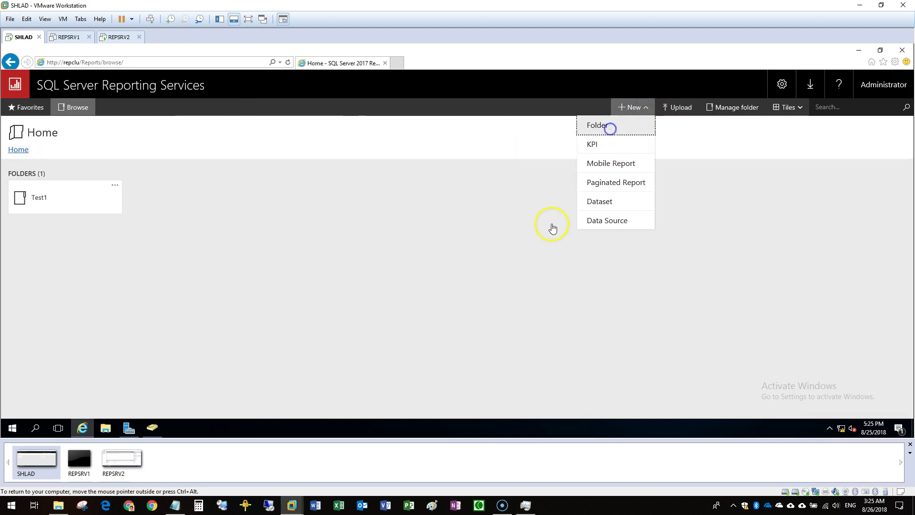
{"action": "type", "text": "Test2"}
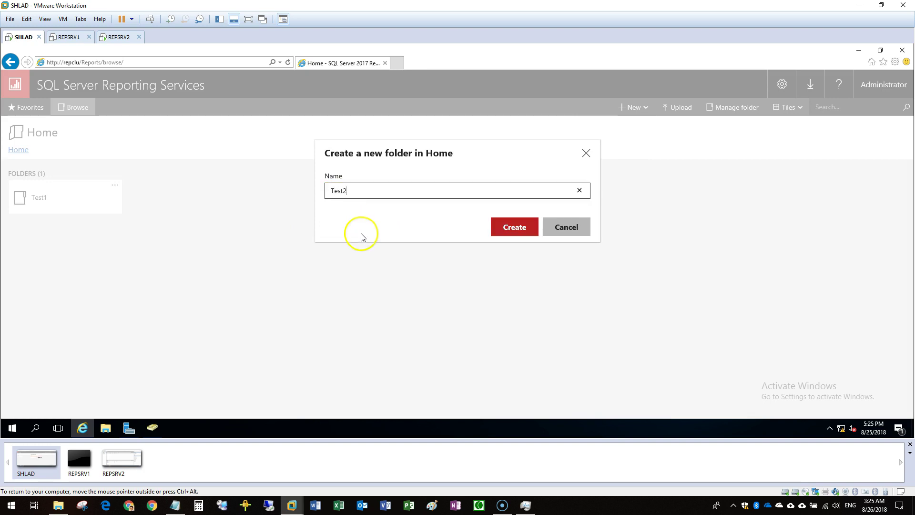
{"action": "left_click", "coordinate": [514, 230]}
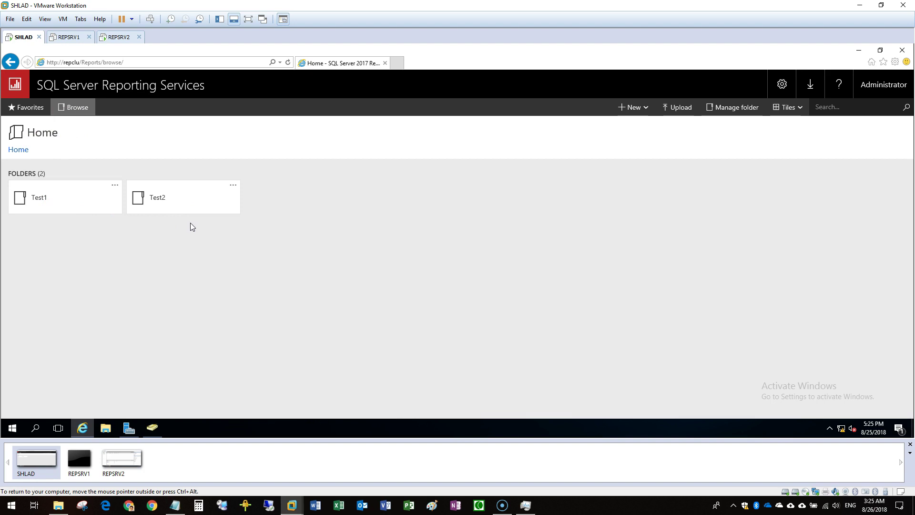
Power REPSRV1 back on, then go back to the REPSRV2 machine
{"action": "left_click", "coordinate": [67, 37]}
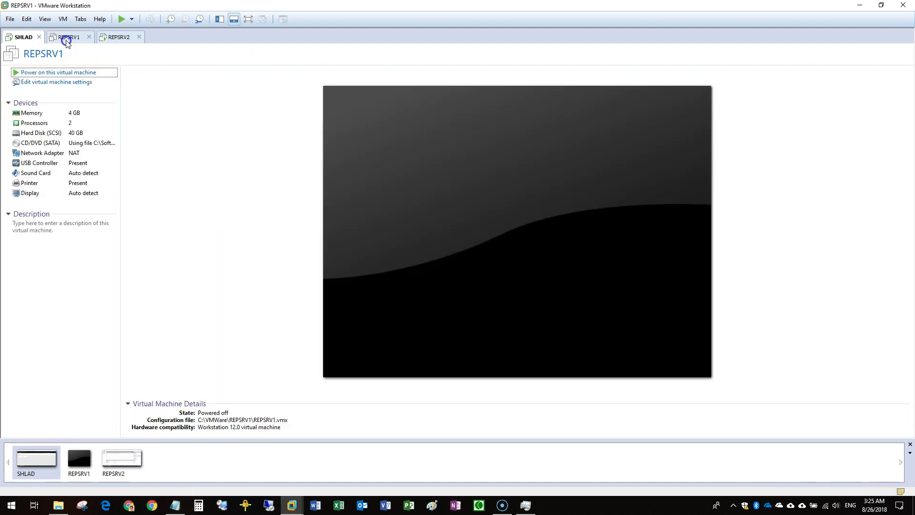
{"action": "left_click", "coordinate": [68, 72]}
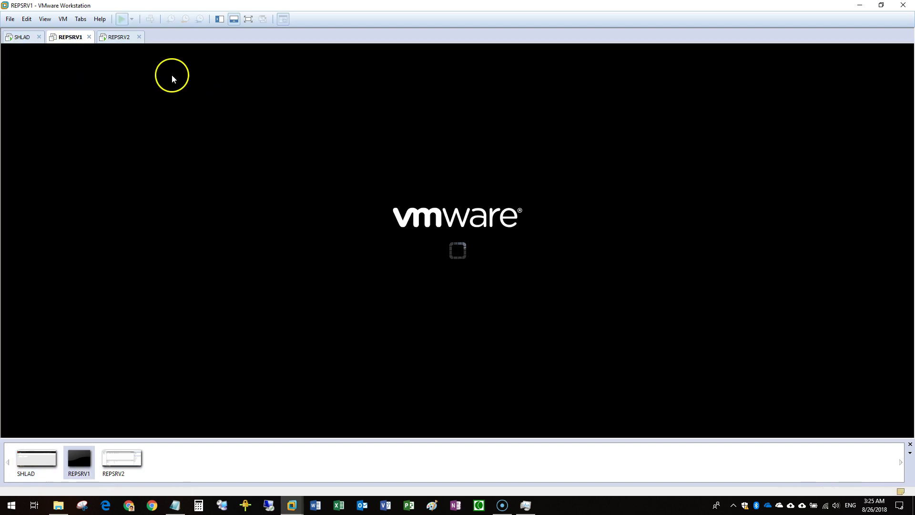
{"action": "left_click", "coordinate": [121, 41]}
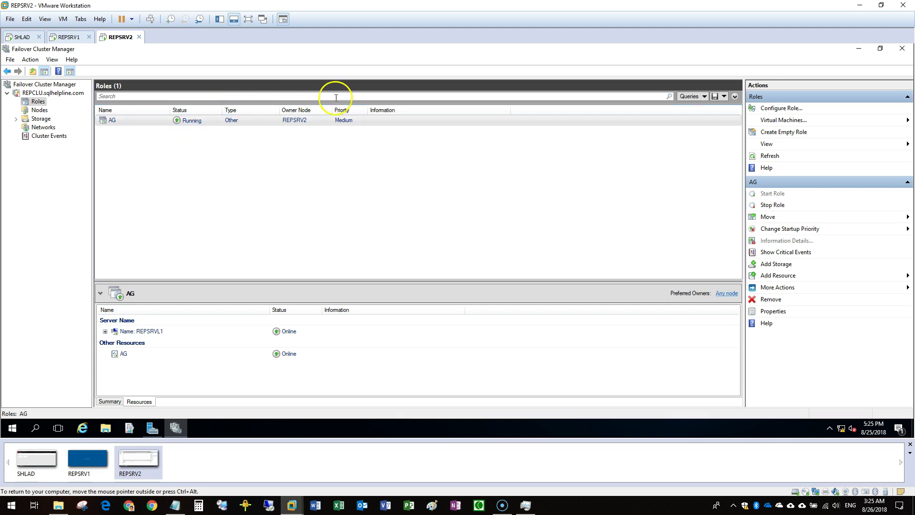
Watch the Nodes list until REPSRV1 shows Up beside REPSRV2, then view Roles
{"action": "left_click", "coordinate": [39, 110]}
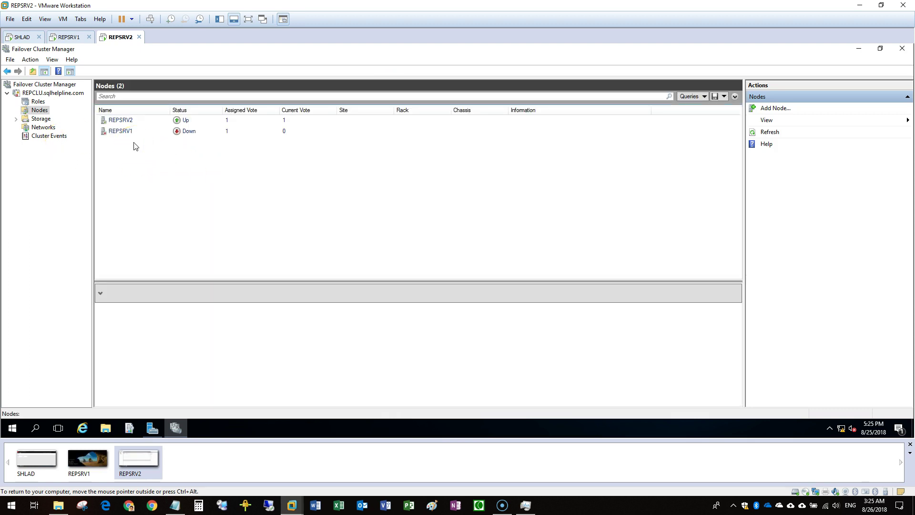
{"action": "left_click", "coordinate": [228, 164]}
{"action": "left_click", "coordinate": [233, 162]}
{"action": "left_click", "coordinate": [227, 164]}
{"action": "left_click", "coordinate": [214, 161]}
{"action": "left_click", "coordinate": [34, 102]}
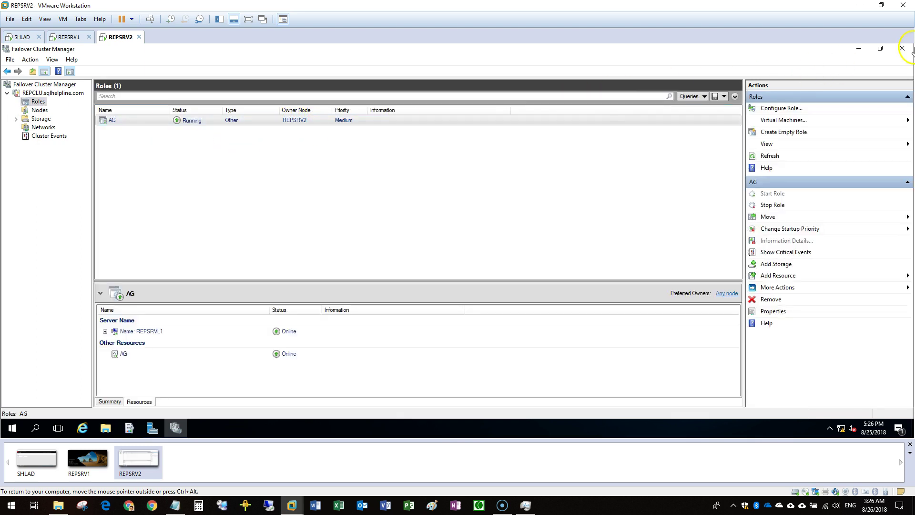
Shut down REPSRV2 from the Start power options
{"action": "left_click", "coordinate": [14, 429]}
{"action": "left_click", "coordinate": [12, 407]}
{"action": "left_click", "coordinate": [25, 366]}
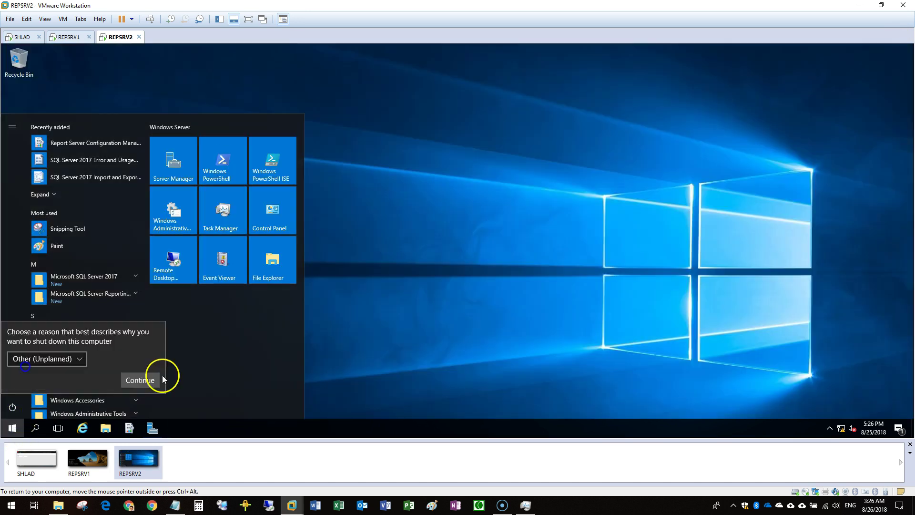
{"action": "left_click", "coordinate": [155, 380]}
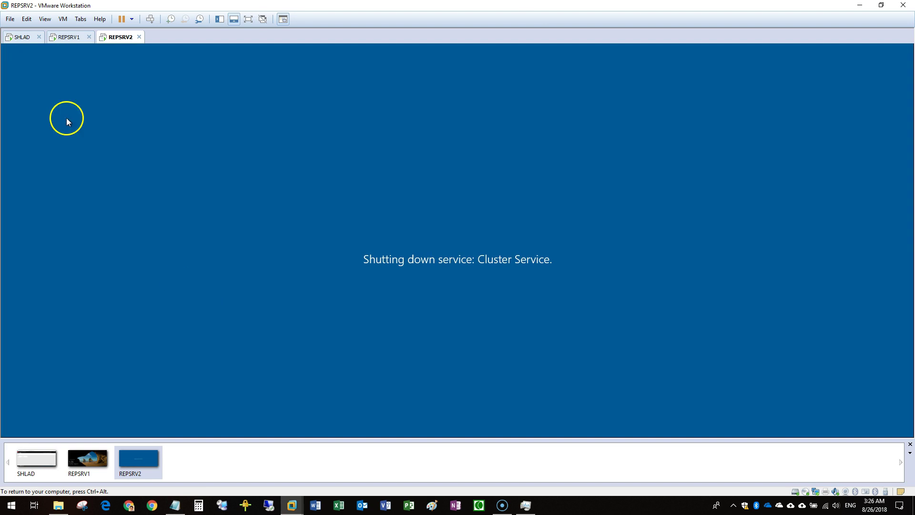
Sign in to REPSRV1 and minimize Server Manager to reach the desktop
{"action": "left_click", "coordinate": [83, 35]}
{"action": "key", "text": "ctrl+alt+Insert"}
{"action": "left_click", "coordinate": [433, 281]}
{"action": "type", "text": "••••••••"}
{"action": "key", "text": "Return"}
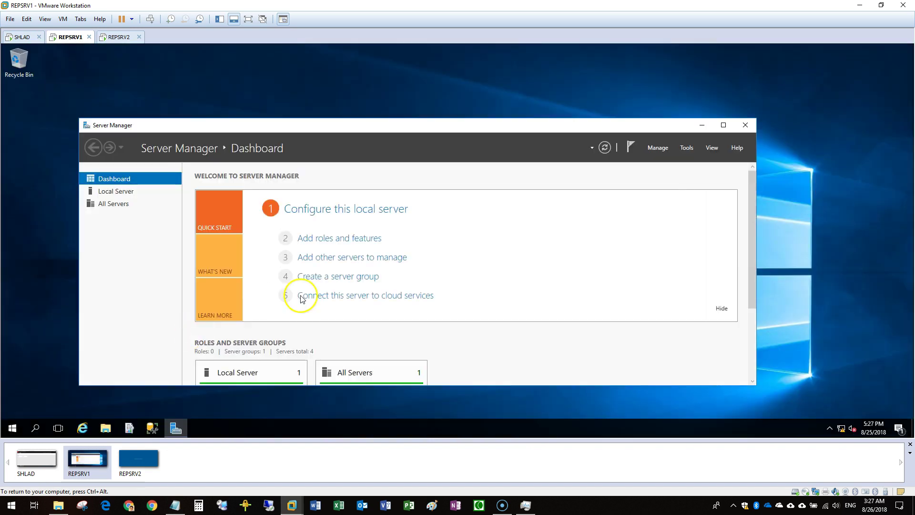
{"action": "left_click", "coordinate": [701, 125]}
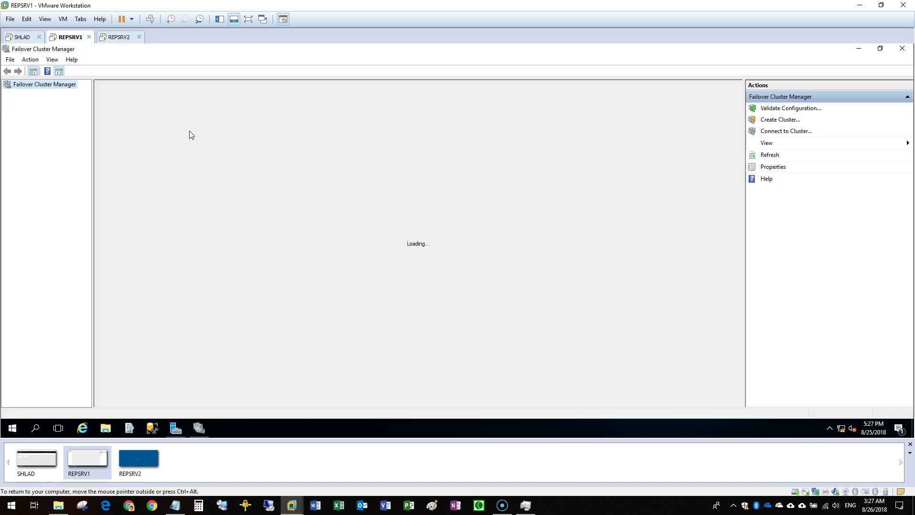
Select the AG role under REPCLU's Roles and show its Resources tab
{"action": "left_click", "coordinate": [7, 93]}
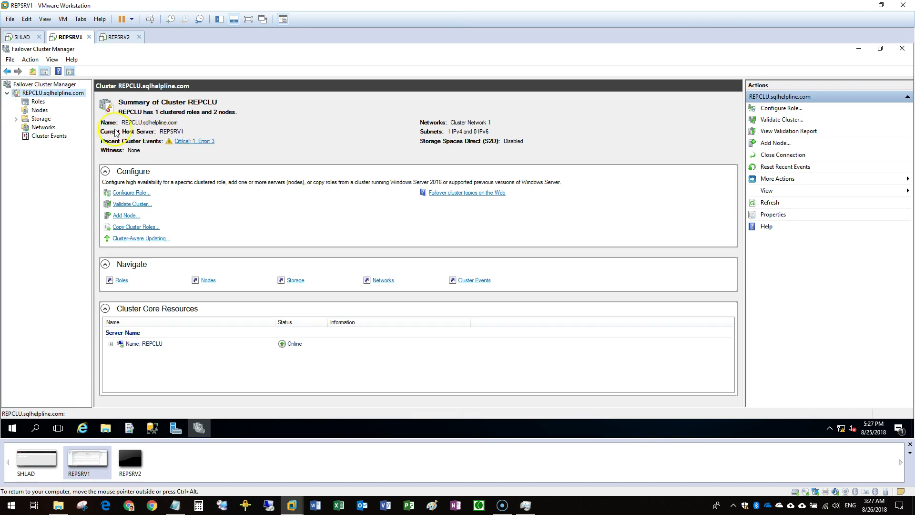
{"action": "left_click", "coordinate": [38, 103]}
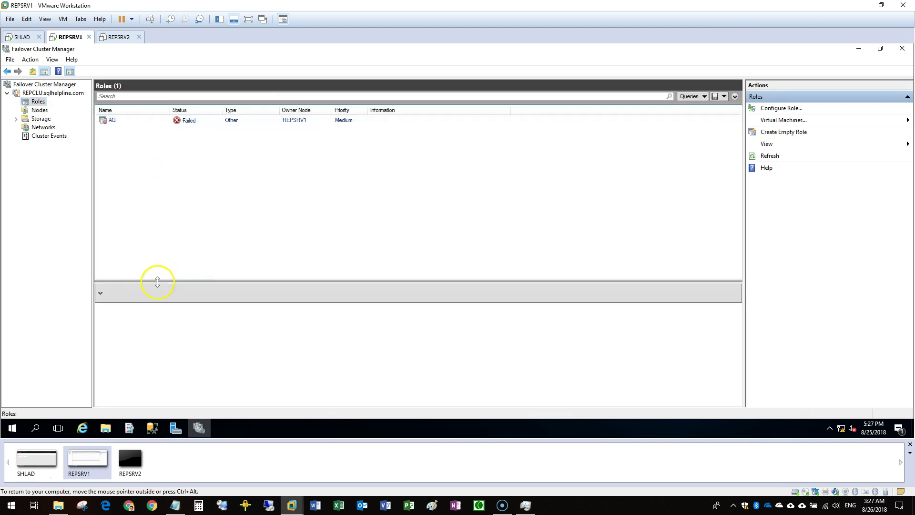
{"action": "left_click_drag", "start_coordinate": [142, 281], "coordinate": [142, 205]}
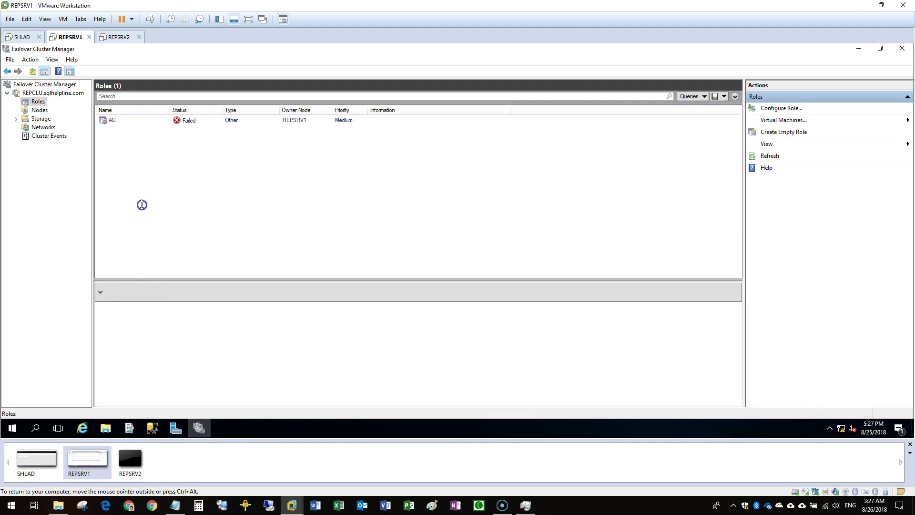
{"action": "left_click", "coordinate": [112, 121]}
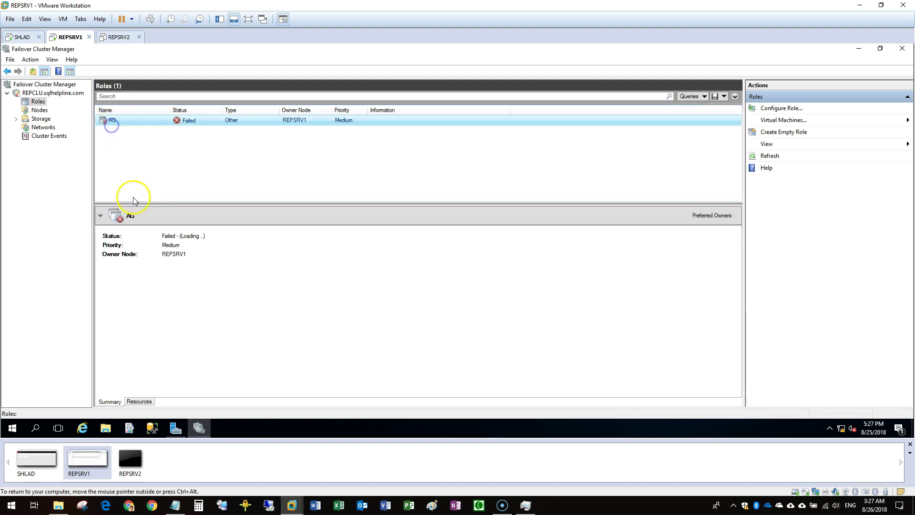
{"action": "left_click", "coordinate": [138, 402]}
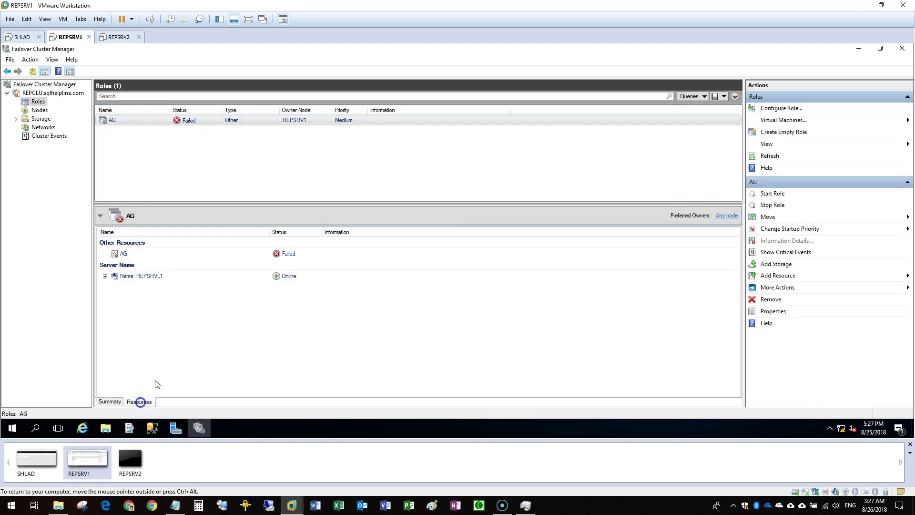
Start the failed AG role so it runs on REPSRV1 with its resource online
{"action": "right_click", "coordinate": [119, 120]}
{"action": "left_click", "coordinate": [141, 128]}
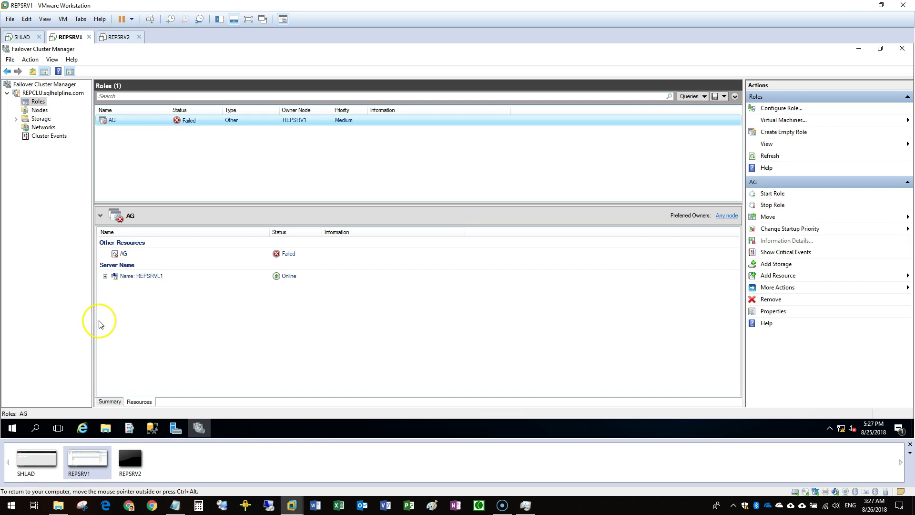
{"action": "left_click", "coordinate": [124, 96]}
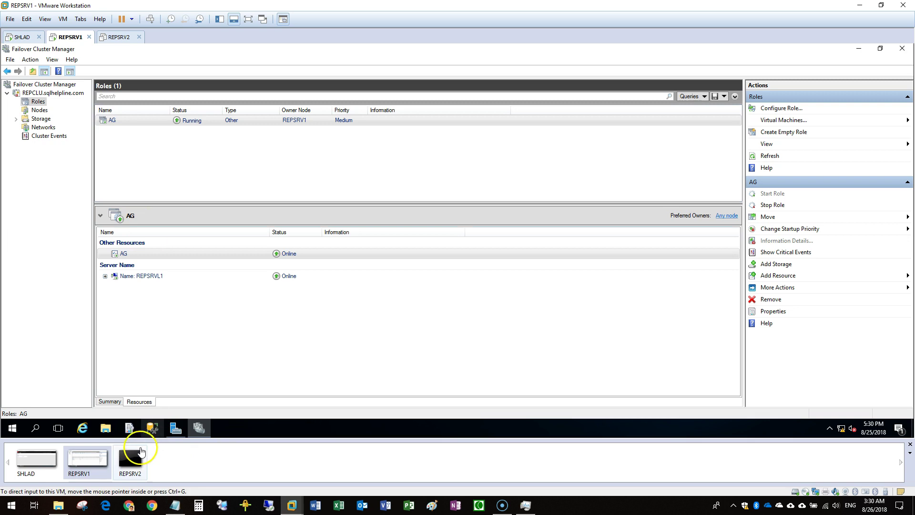
Show the SHLAD portal Home, then view REPCLU's summary and roles on REPSRV1
{"action": "left_click", "coordinate": [22, 37]}
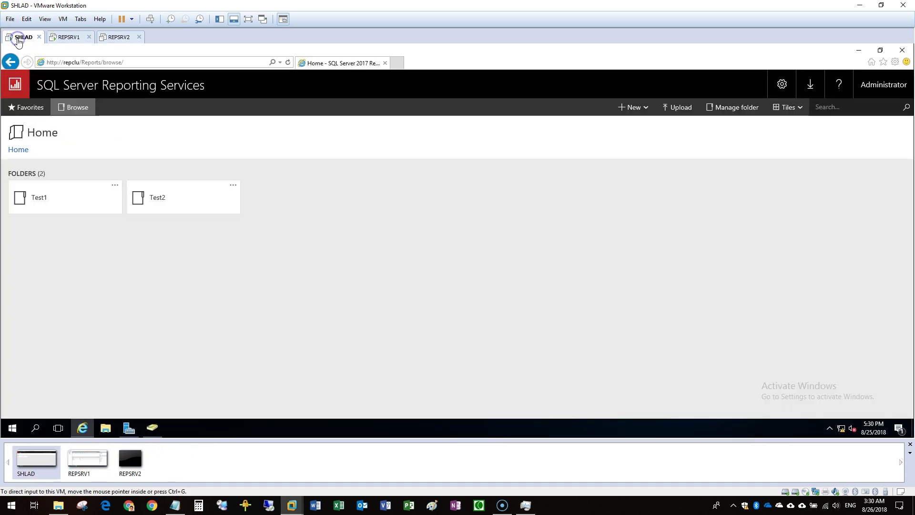
{"action": "left_click", "coordinate": [19, 150]}
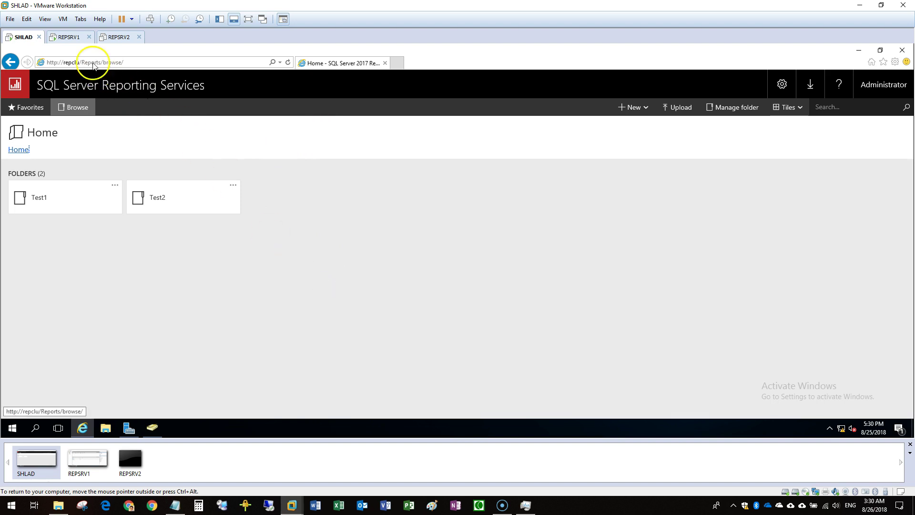
{"action": "left_click", "coordinate": [74, 40]}
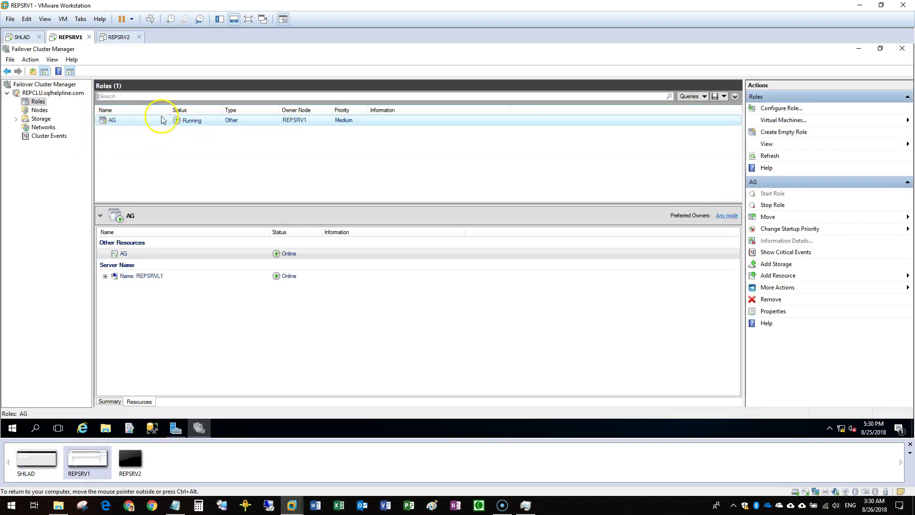
{"action": "left_click", "coordinate": [47, 94]}
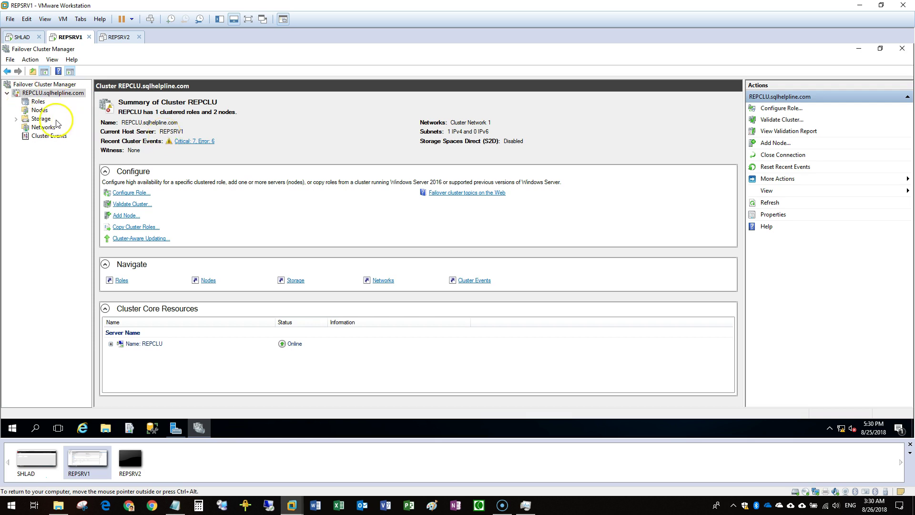
{"action": "left_click", "coordinate": [39, 102]}
Open the Test2 and Test1 folders on the refreshed repclu portal, returning Home each time
{"action": "left_click", "coordinate": [23, 36]}
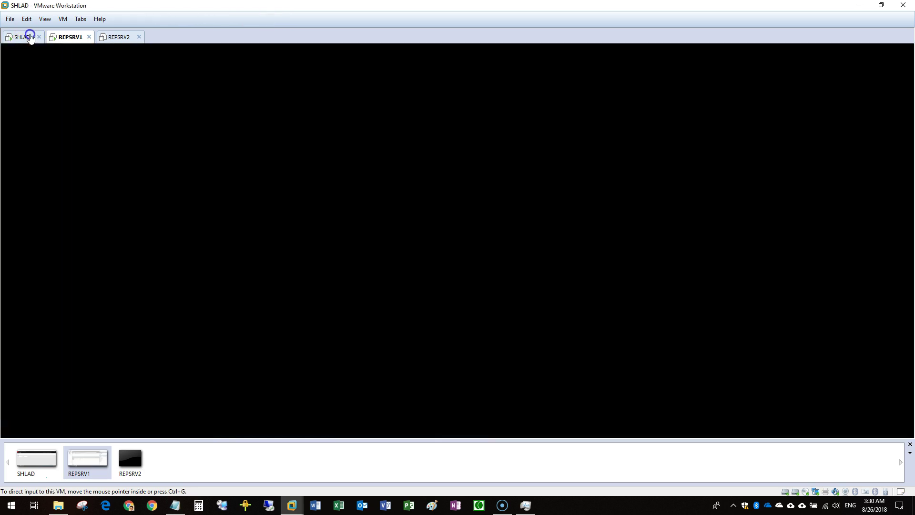
{"action": "left_click", "coordinate": [162, 195]}
{"action": "left_click", "coordinate": [18, 149]}
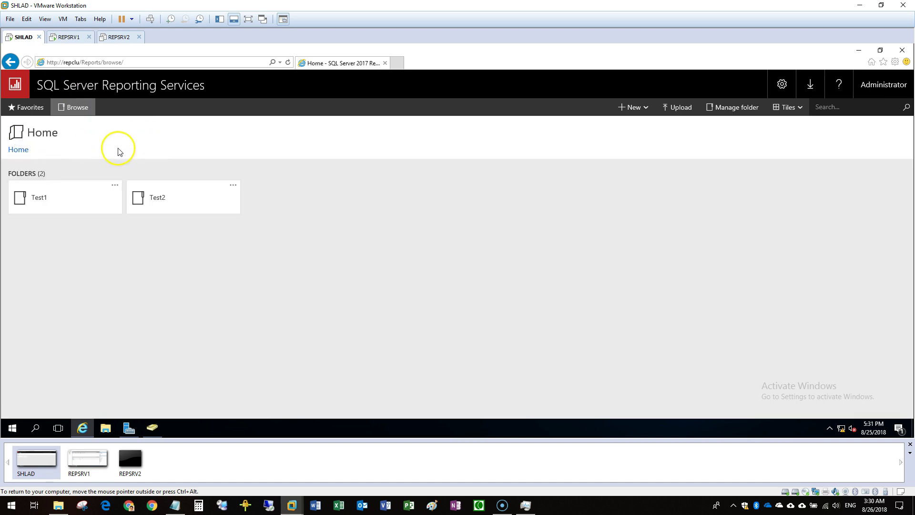
{"action": "key", "text": "F5"}
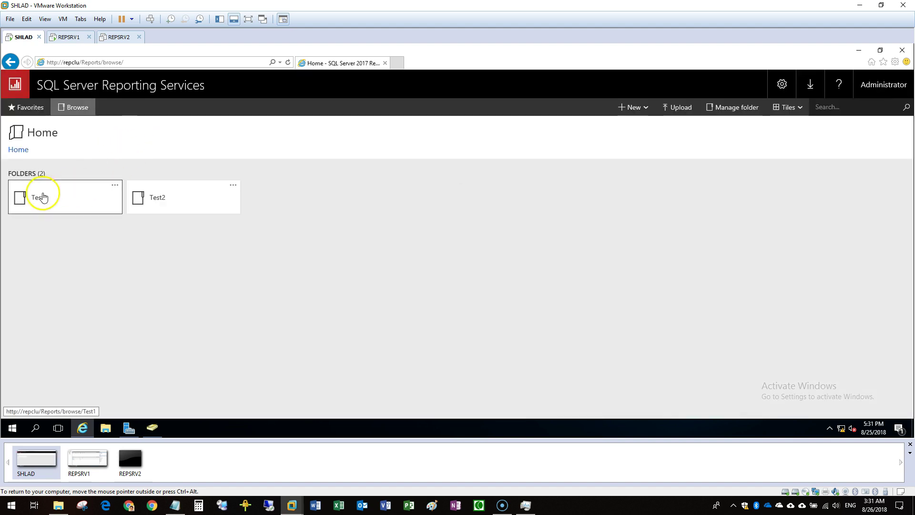
{"action": "left_click", "coordinate": [43, 195]}
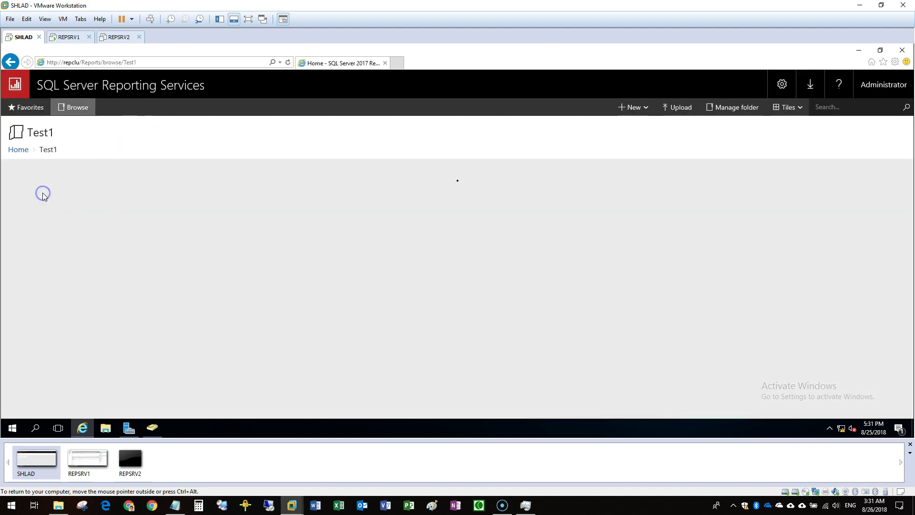
{"action": "left_click", "coordinate": [19, 150]}
{"action": "left_click", "coordinate": [152, 201]}
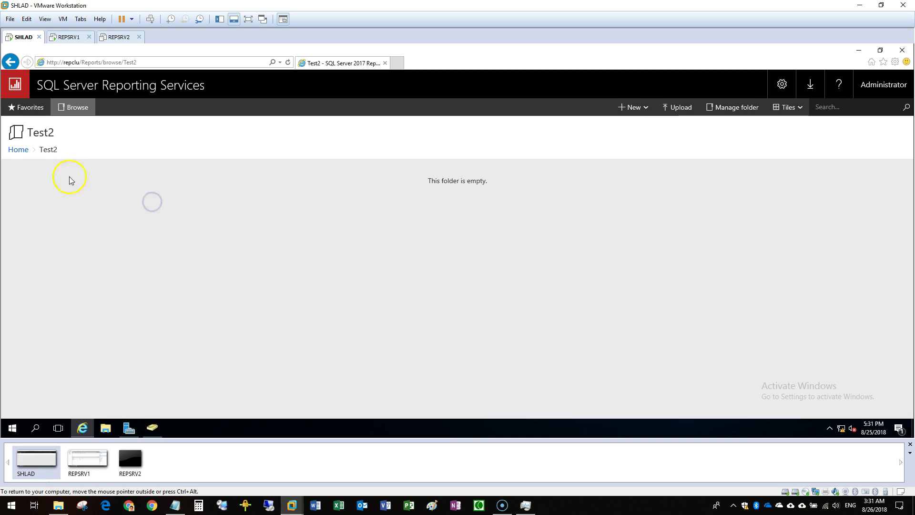
{"action": "left_click", "coordinate": [21, 150]}
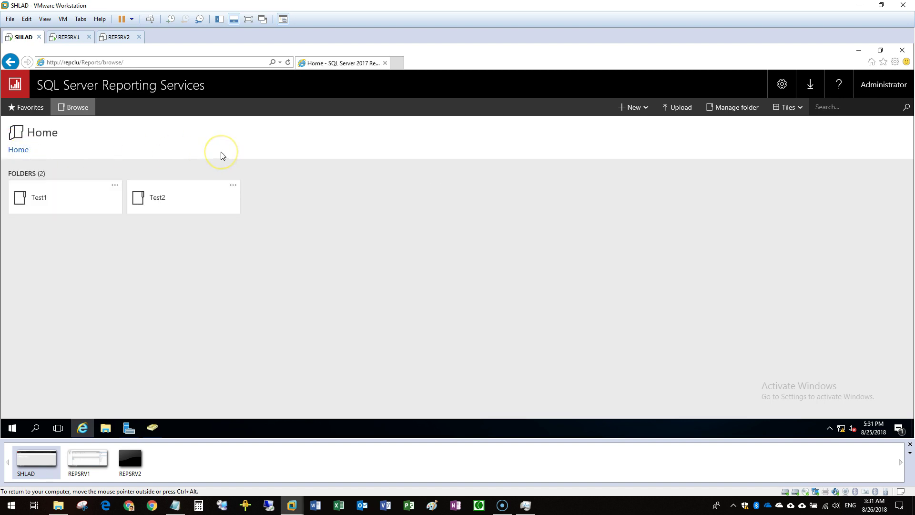
{"action": "left_click", "coordinate": [59, 37]}
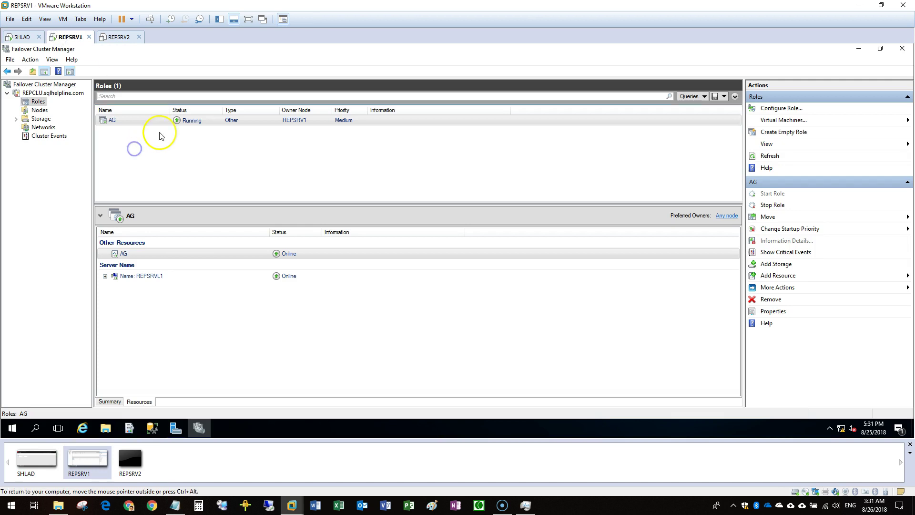
Confirm REPSRV2 is powered off, then close Failover Cluster Manager on REPSRV1
{"action": "left_click", "coordinate": [118, 36]}
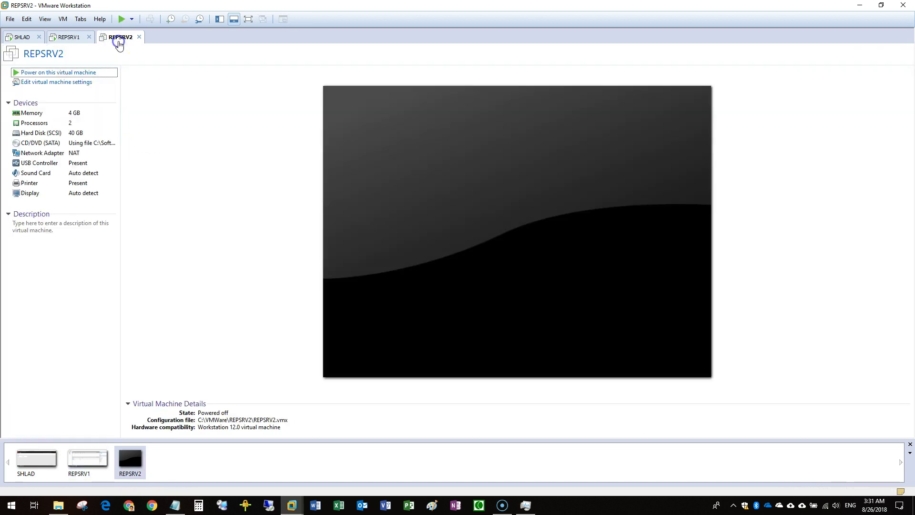
{"action": "left_click", "coordinate": [64, 41]}
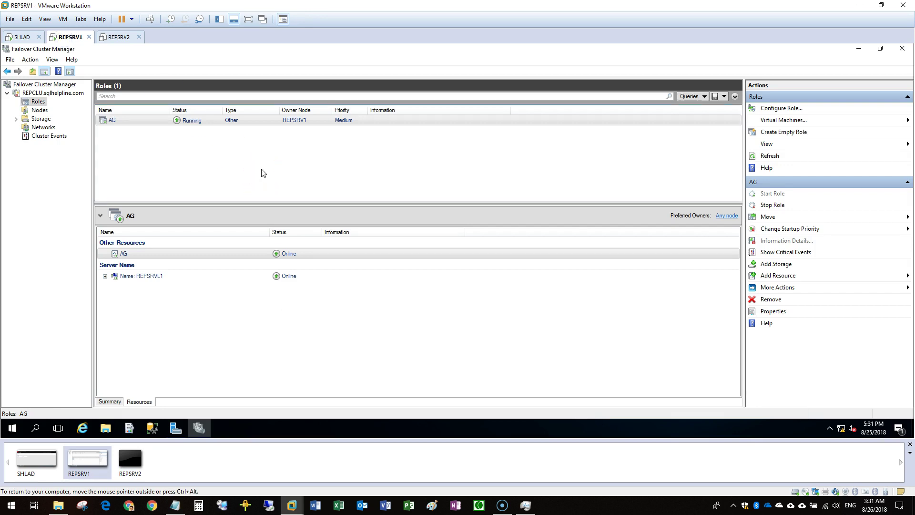
{"action": "left_click", "coordinate": [320, 162]}
{"action": "left_click", "coordinate": [908, 51]}
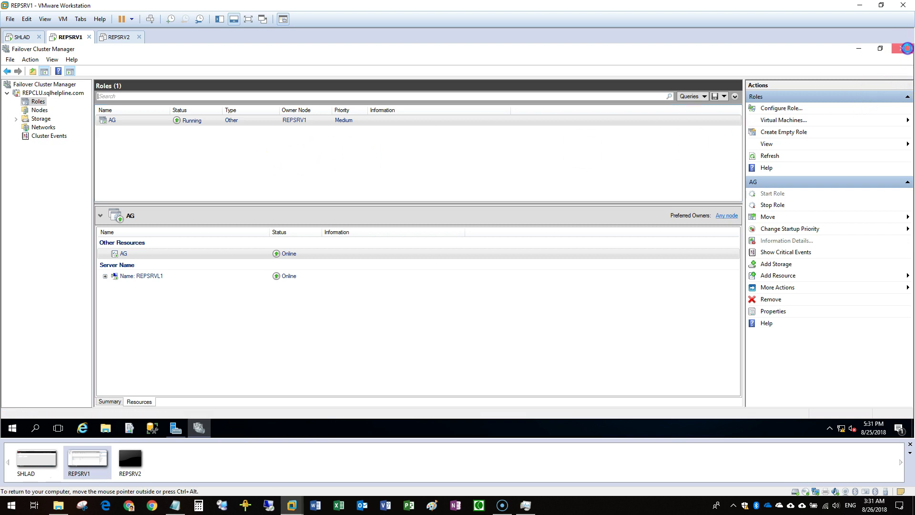